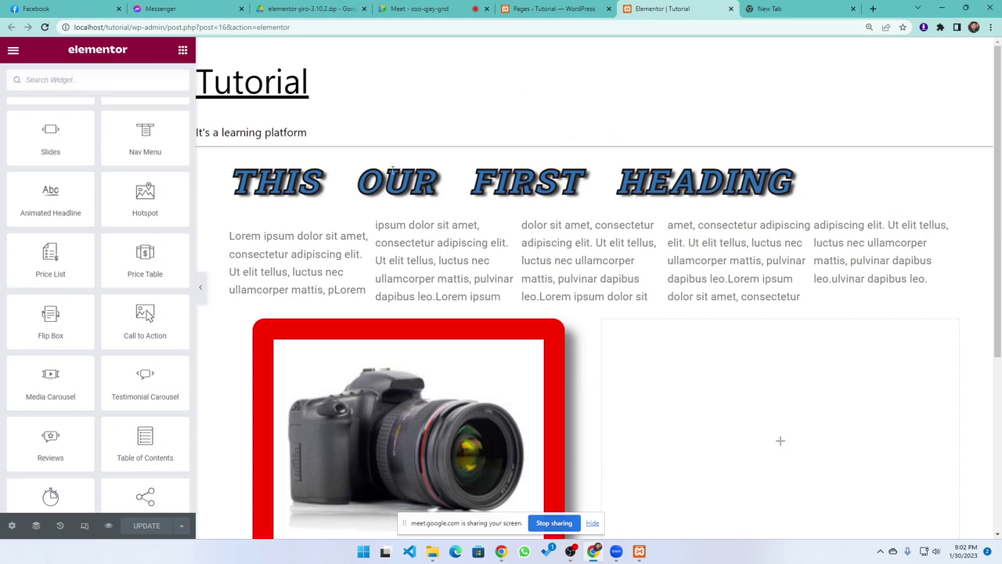
# Exit the Elementor editor with Decide Later, then switch to the blank new tab
pyautogui.click(14, 50)
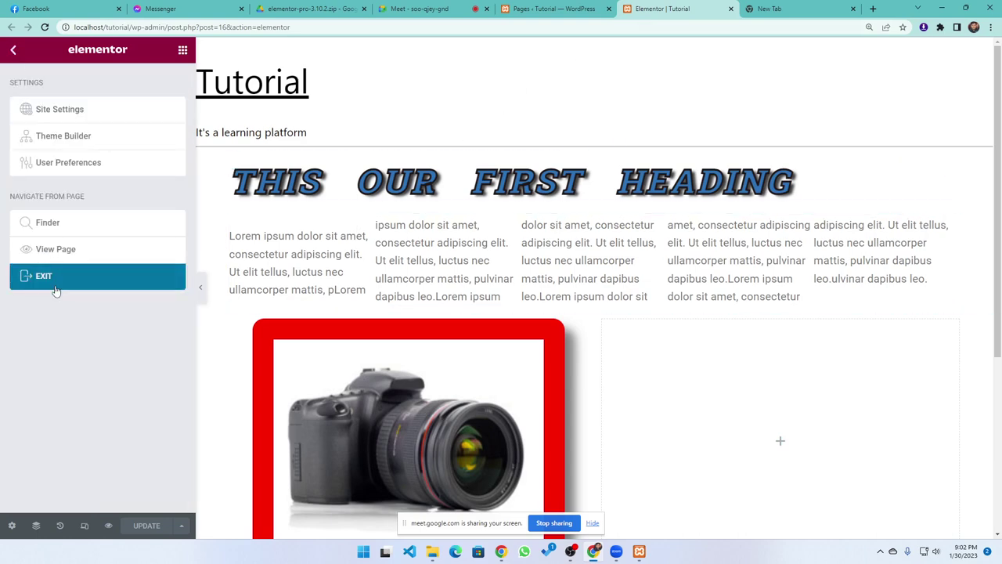
pyautogui.click(58, 284)
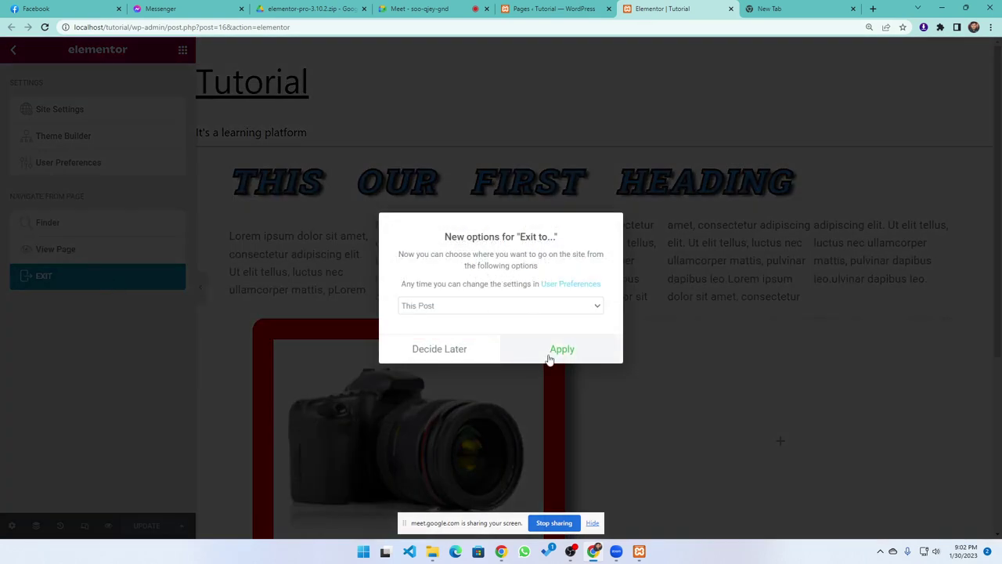
pyautogui.click(447, 352)
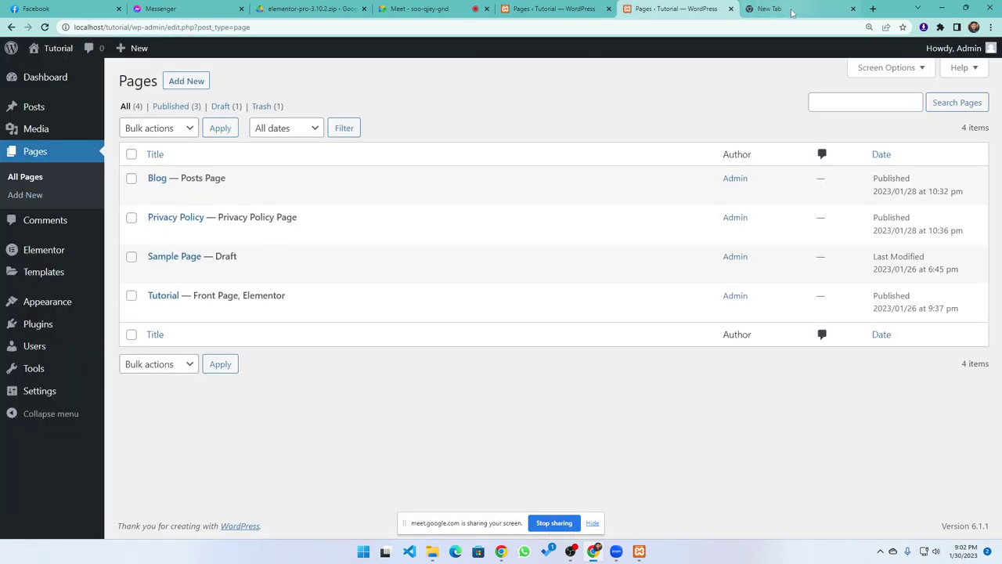
pyautogui.click(795, 9)
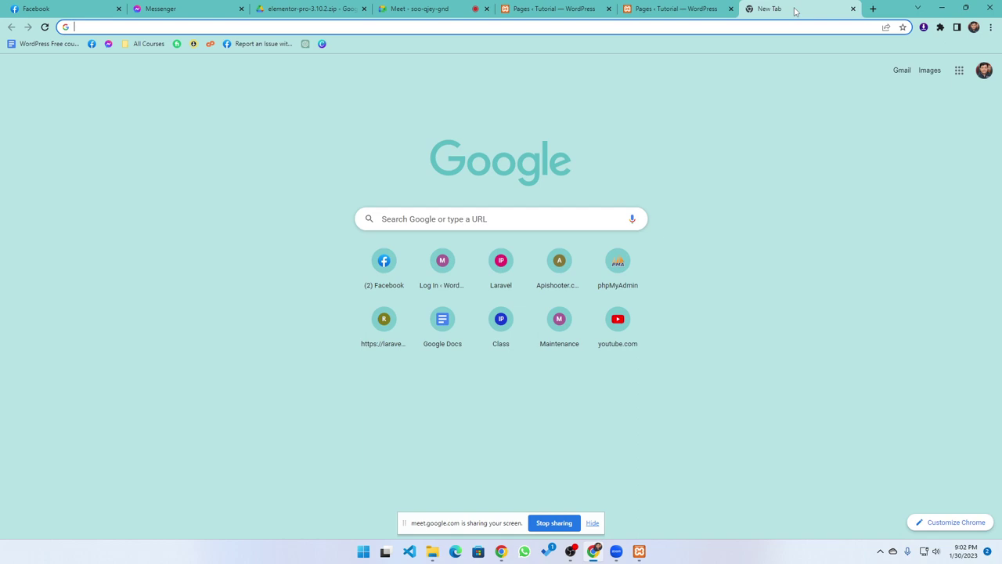
# Load devnurul.me and scroll through its home page as a reference
pyautogui.write('devnurul.me')
pyautogui.press('Return')
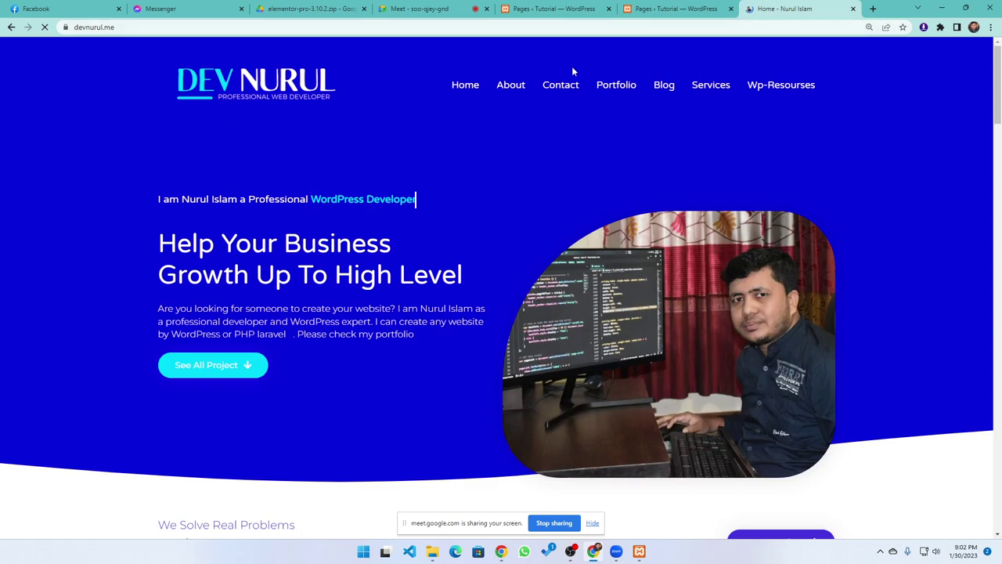
pyautogui.scroll(-10, 666, 405)
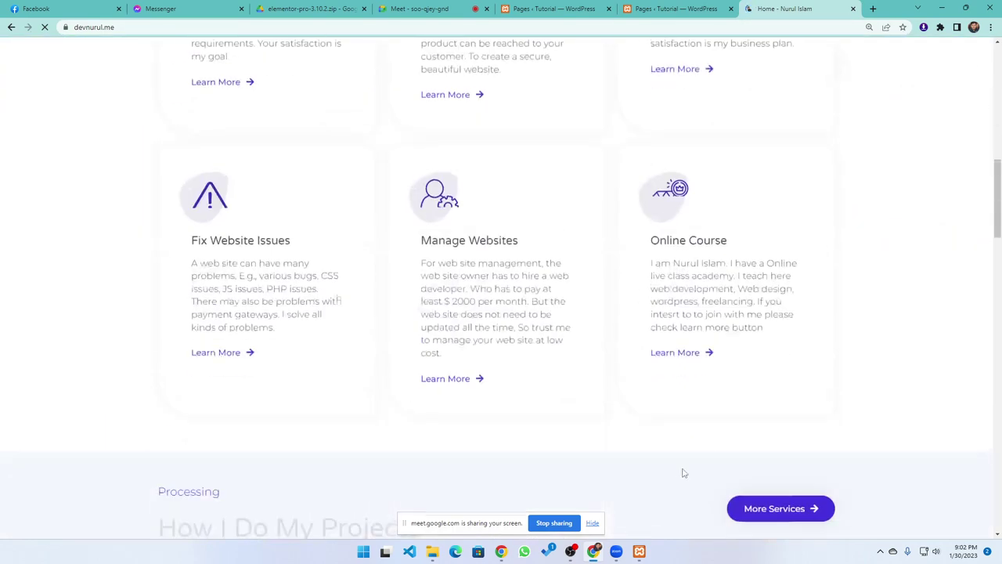
pyautogui.scroll(-15, 684, 473)
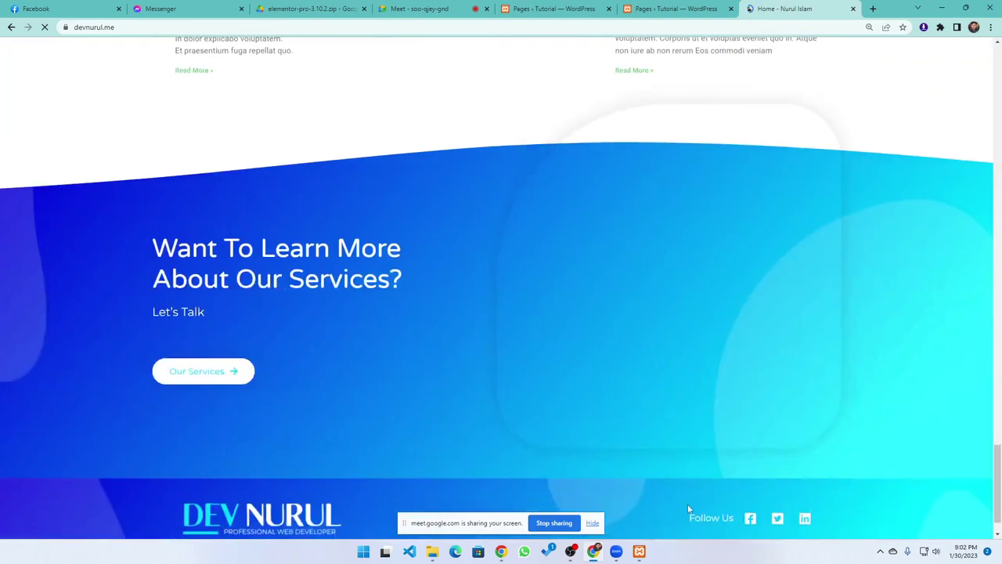
pyautogui.scroll(-2, 689, 509)
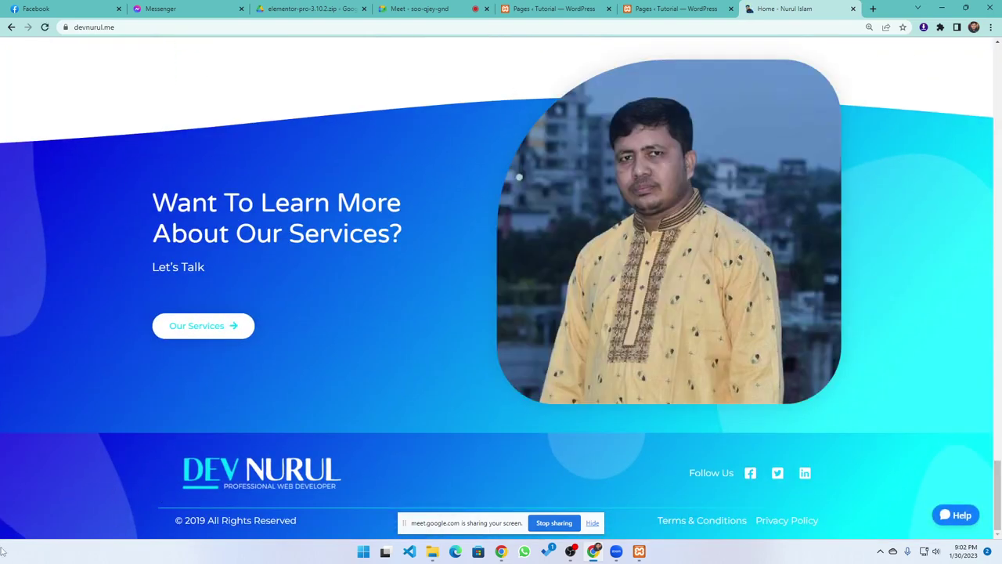
pyautogui.scroll(15, 66, 498)
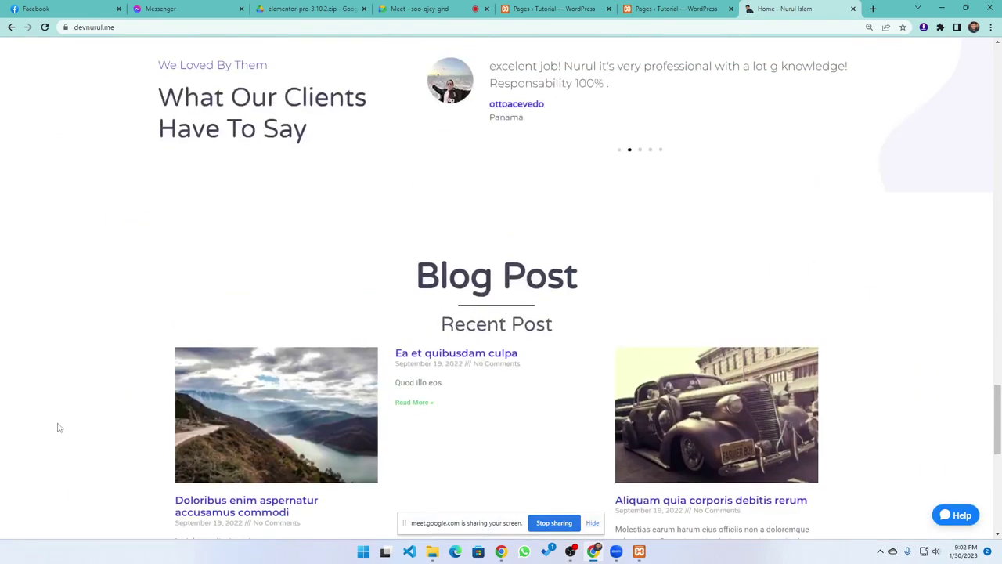
pyautogui.scroll(15, 63, 396)
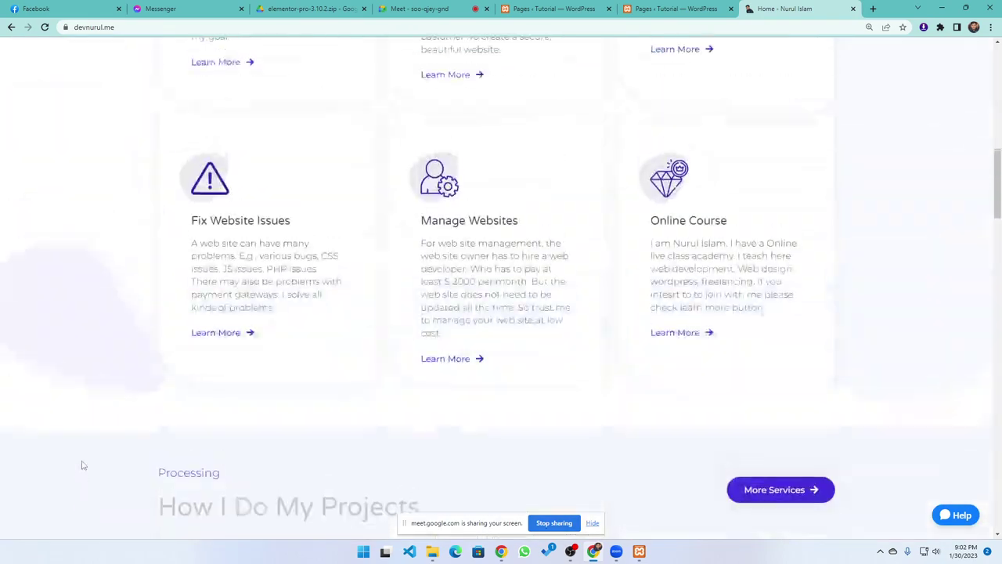
pyautogui.scroll(2, 72, 467)
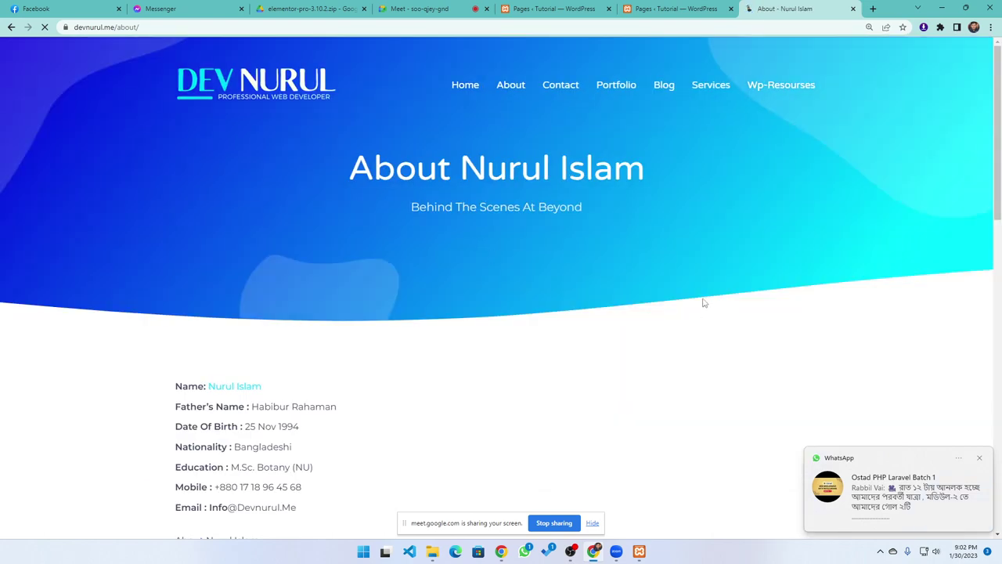
# Look over the About page, dismiss the chat notification, and return to the WordPress Pages list
pyautogui.scroll(-3, 444, 270)
pyautogui.scroll(-3, 444, 271)
pyautogui.scroll(6, 447, 255)
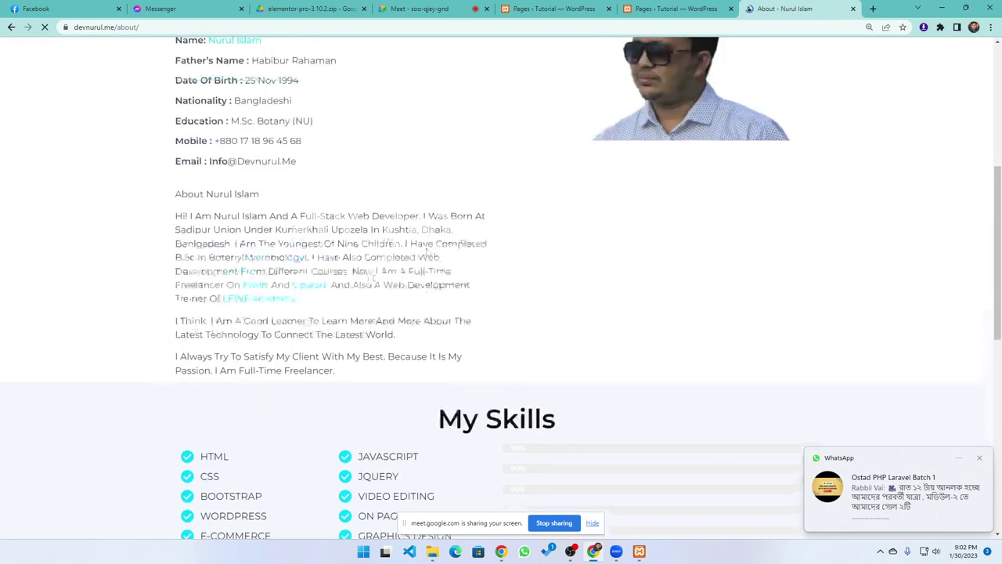
pyautogui.click(979, 460)
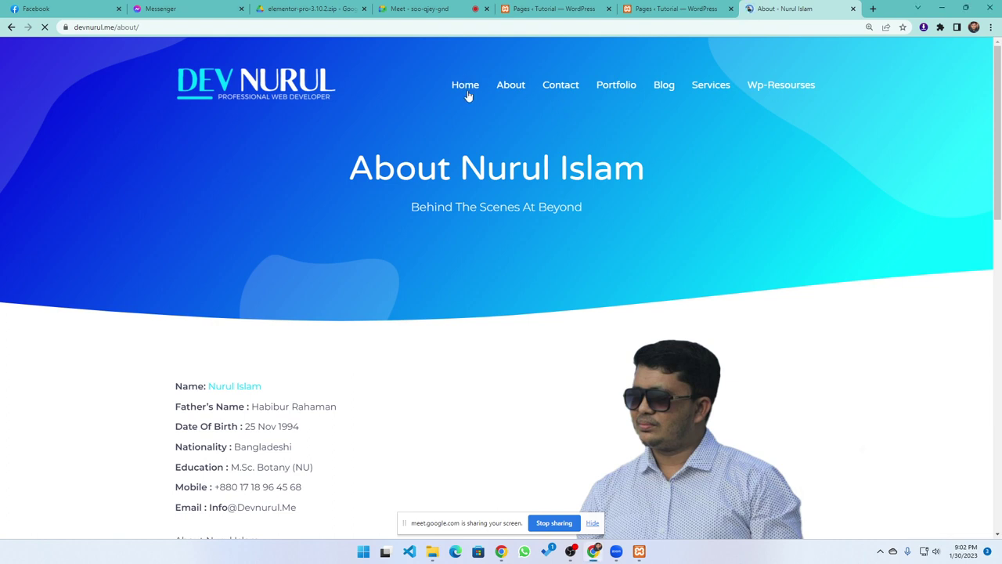
pyautogui.click(658, 11)
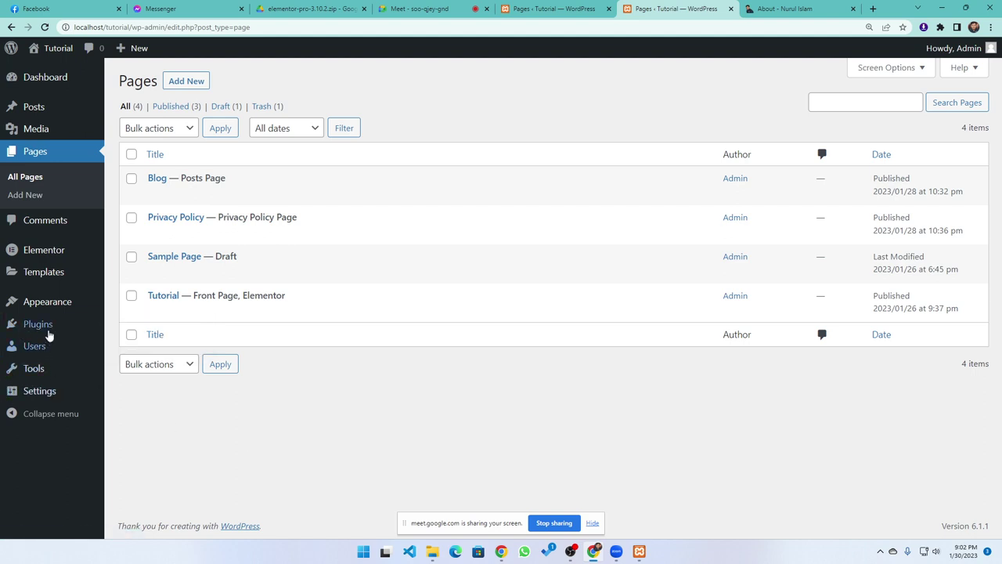
# Activate the Hello Elementor theme from Appearance > Themes
pyautogui.moveTo(49, 313)
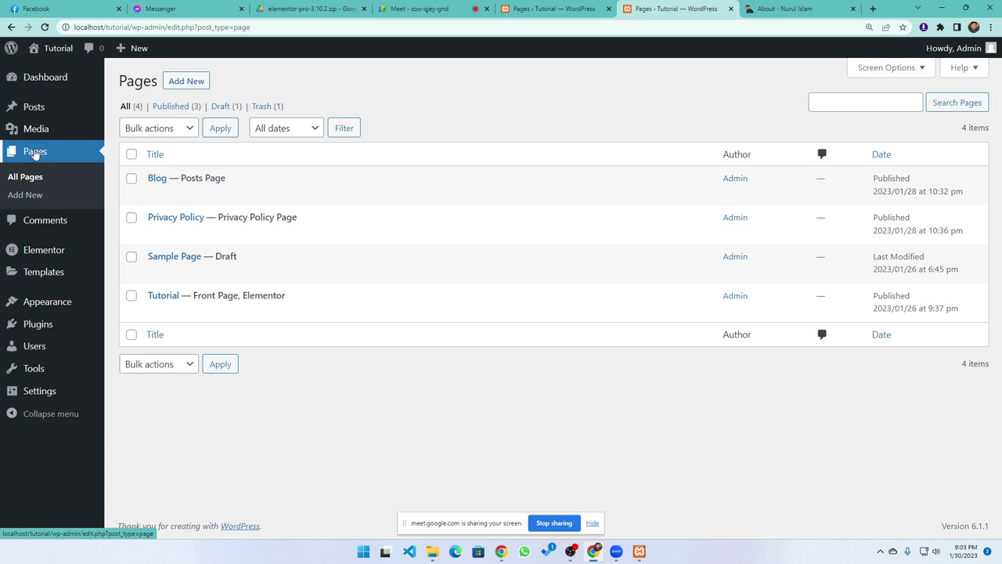
pyautogui.click(45, 304)
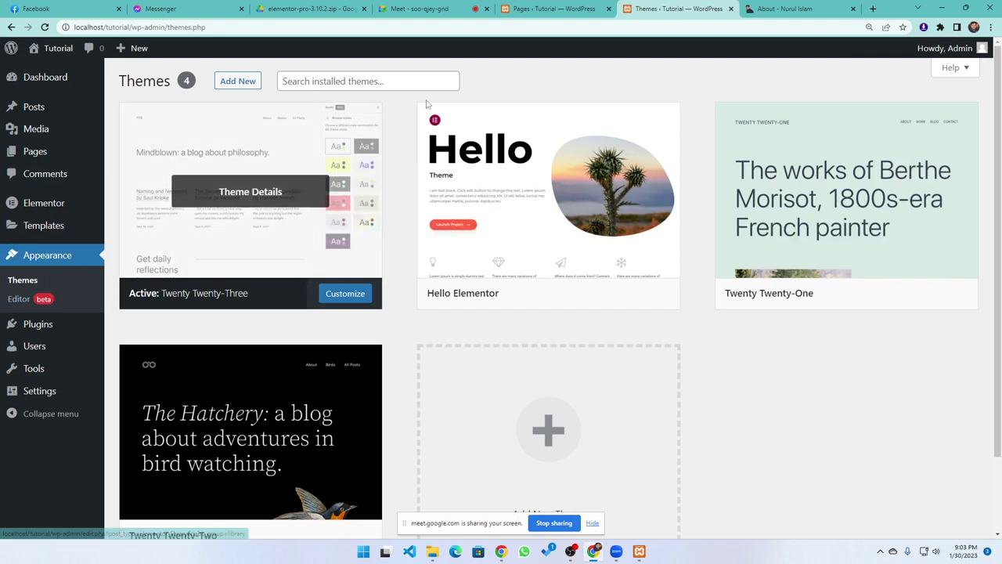
pyautogui.moveTo(541, 311)
pyautogui.click(580, 297)
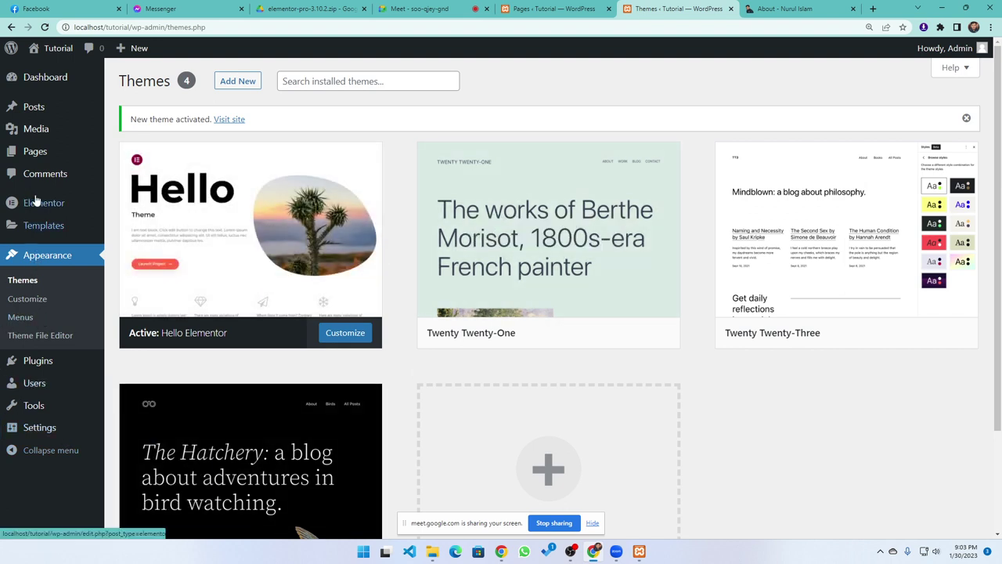
pyautogui.click(42, 83)
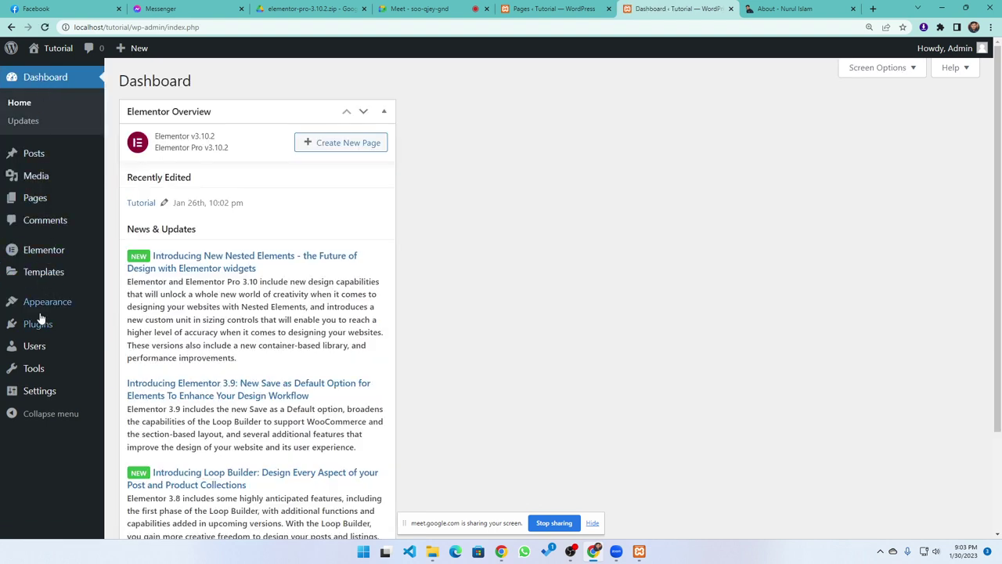
# Create an empty menu named 'Header Menu' under Appearance > Menus
pyautogui.moveTo(45, 303)
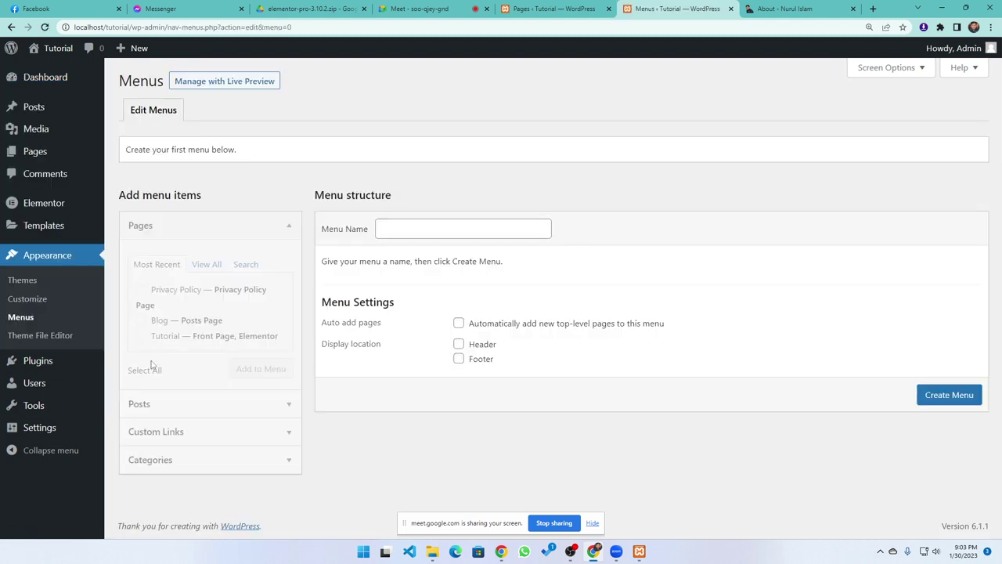
pyautogui.click(432, 227)
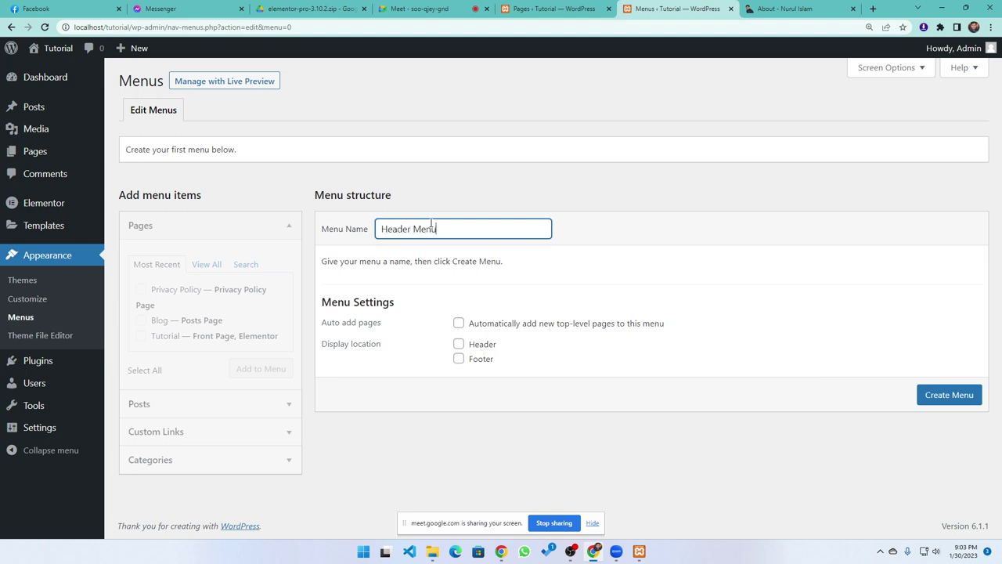
pyautogui.click(947, 396)
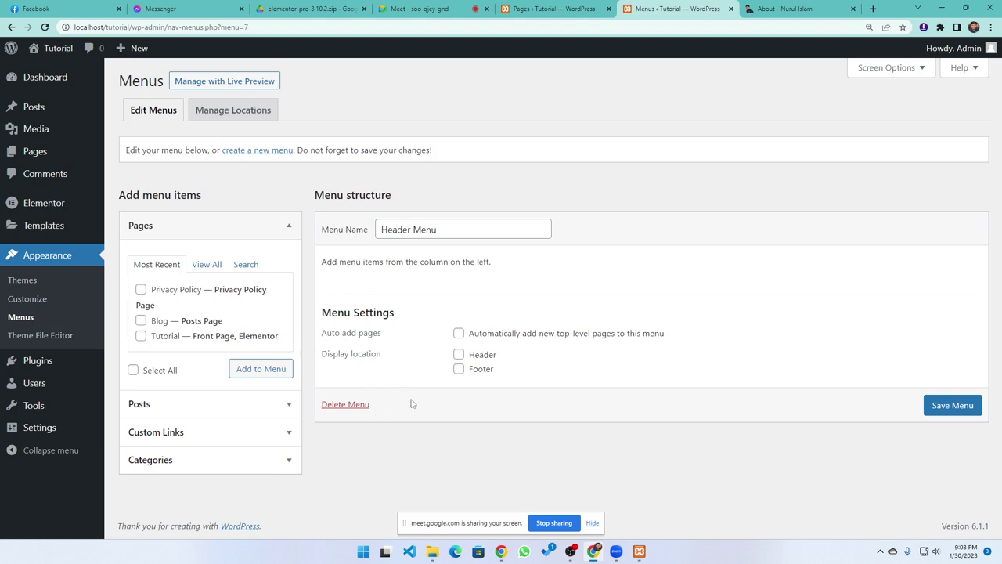
pyautogui.click(45, 27)
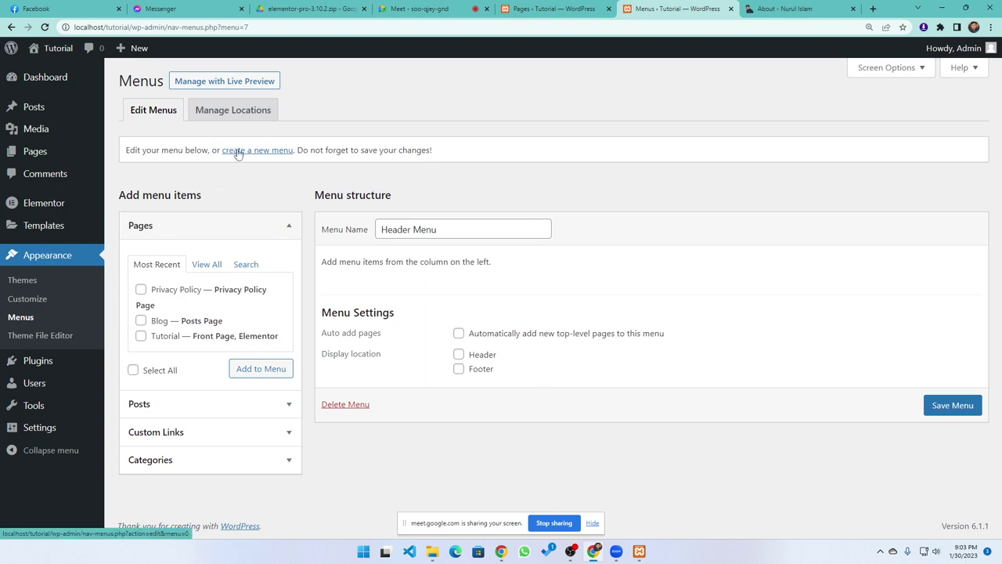
# List all pages available for the Header Menu with View All, then return to the Pages list
pyautogui.click(468, 231)
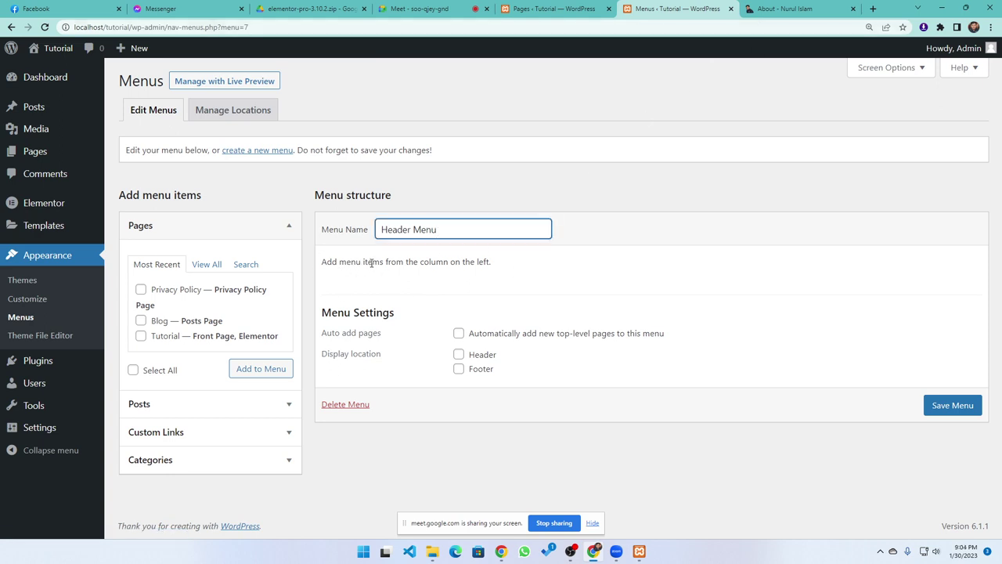
pyautogui.moveTo(354, 265); pyautogui.dragTo(511, 269)
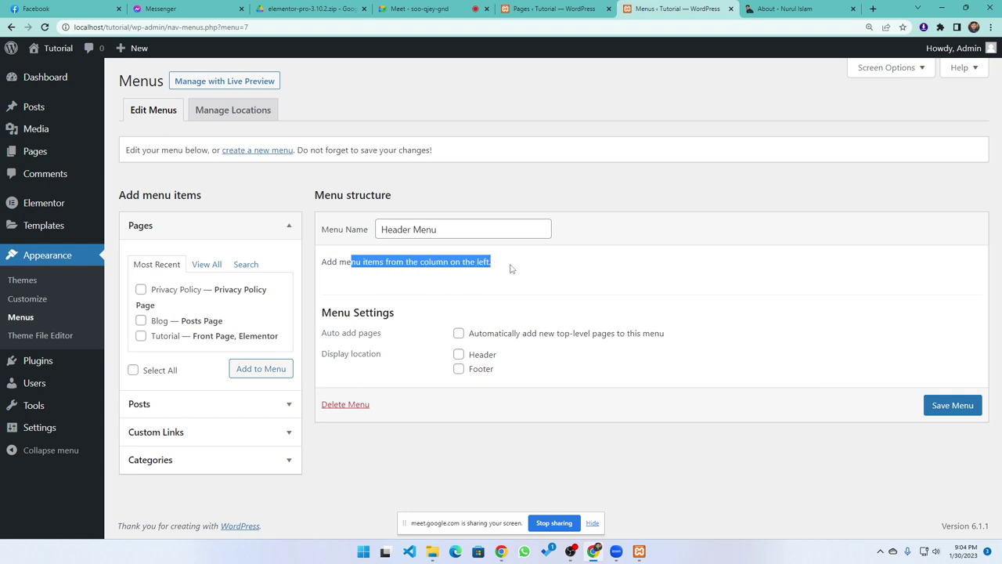
pyautogui.click(489, 300)
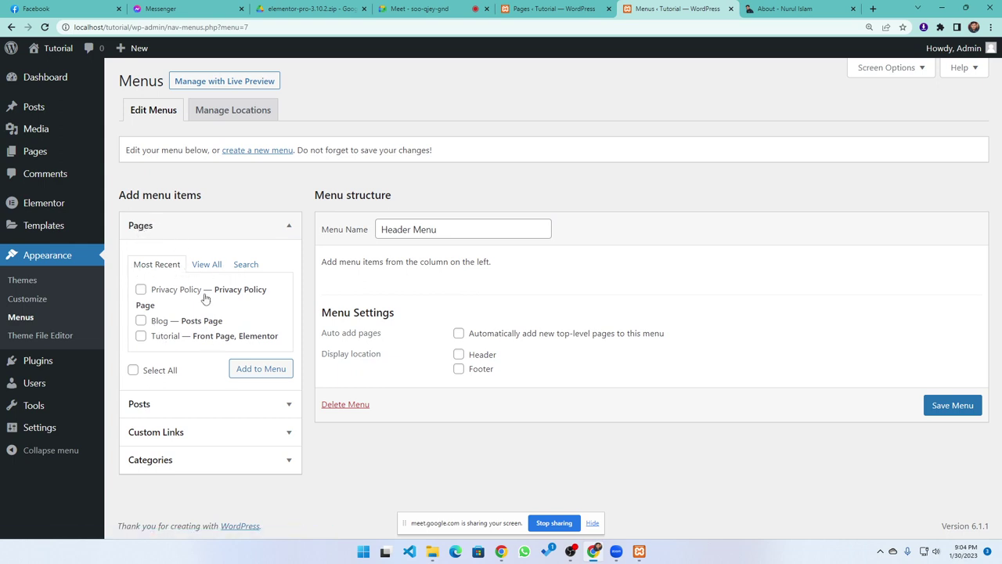
pyautogui.click(205, 266)
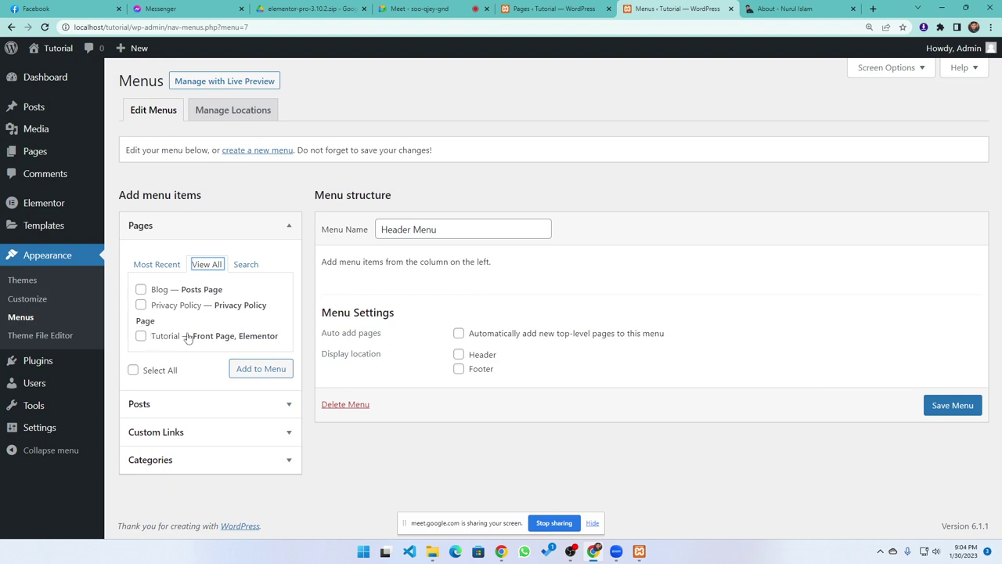
pyautogui.click(528, 9)
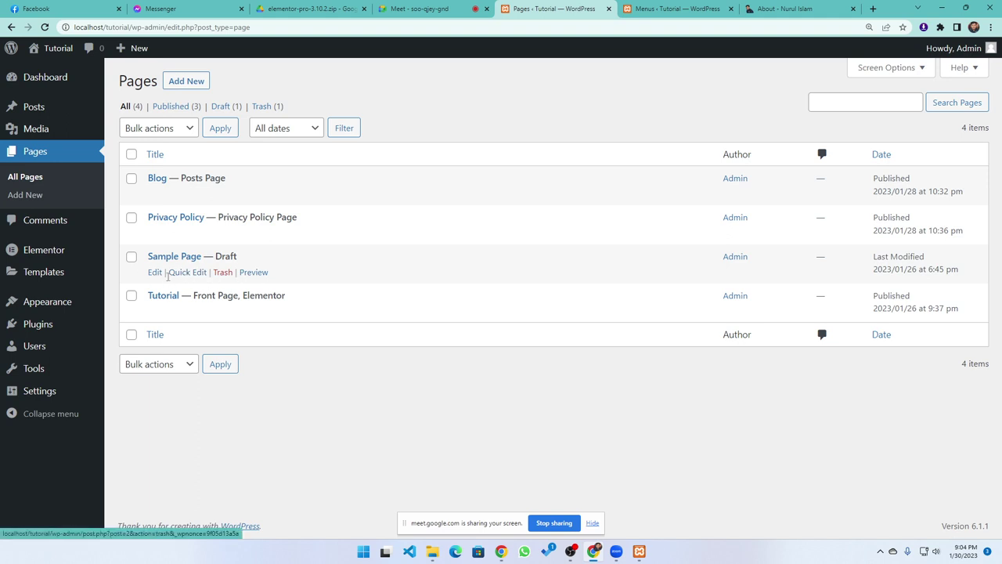
# Publish Sample Page through Quick Edit and refresh the Pages list
pyautogui.click(181, 273)
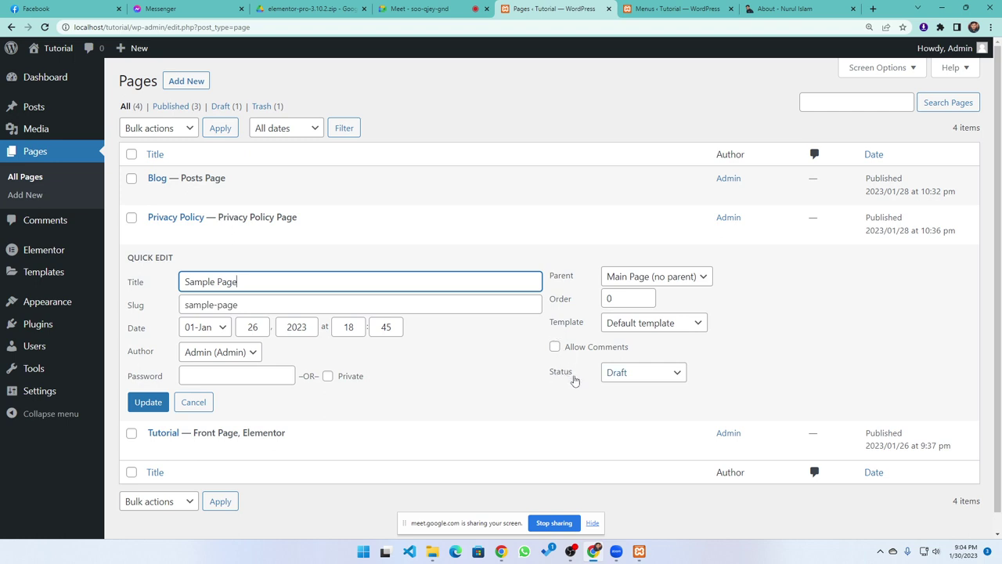
pyautogui.click(644, 379)
pyautogui.click(639, 390)
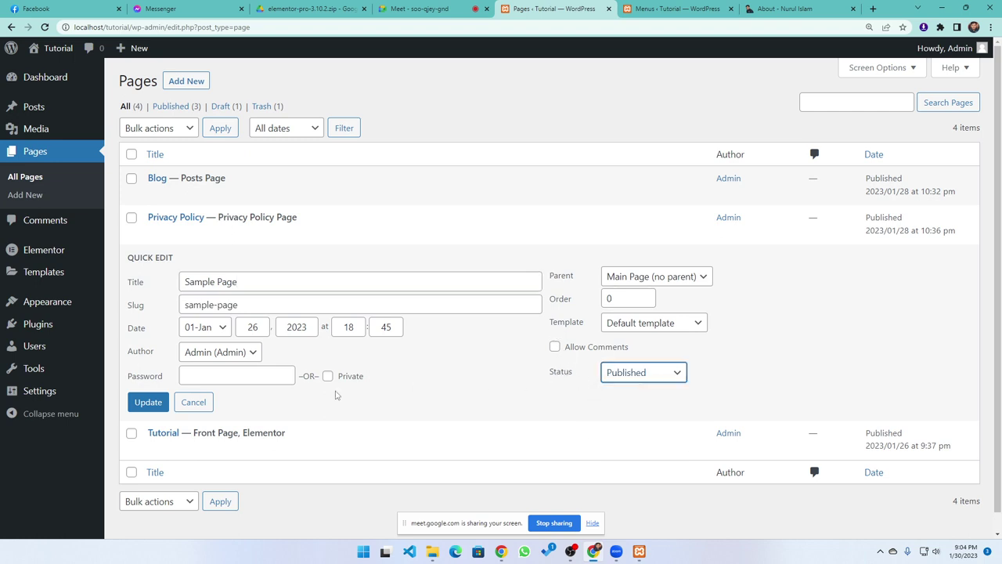
pyautogui.click(141, 404)
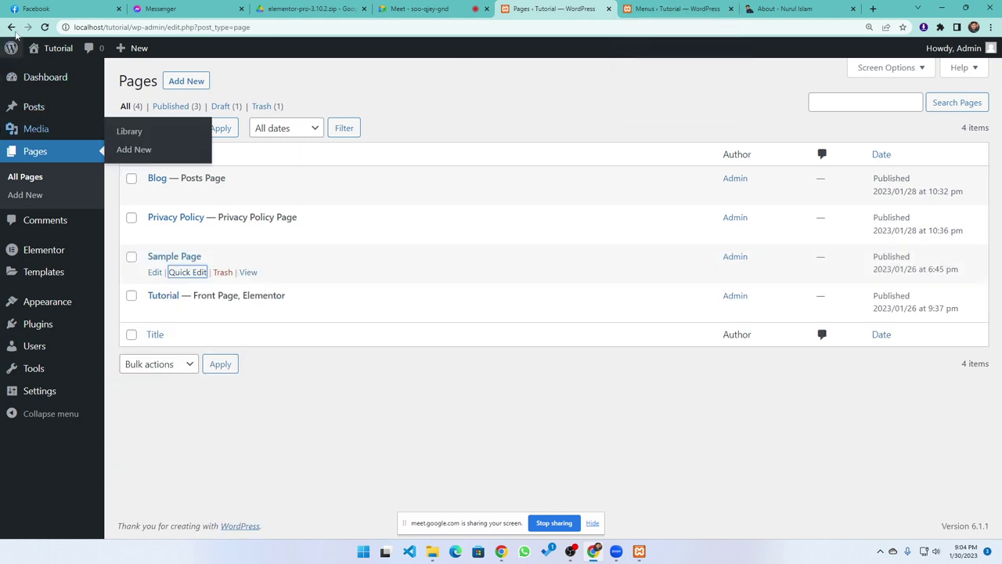
pyautogui.click(45, 27)
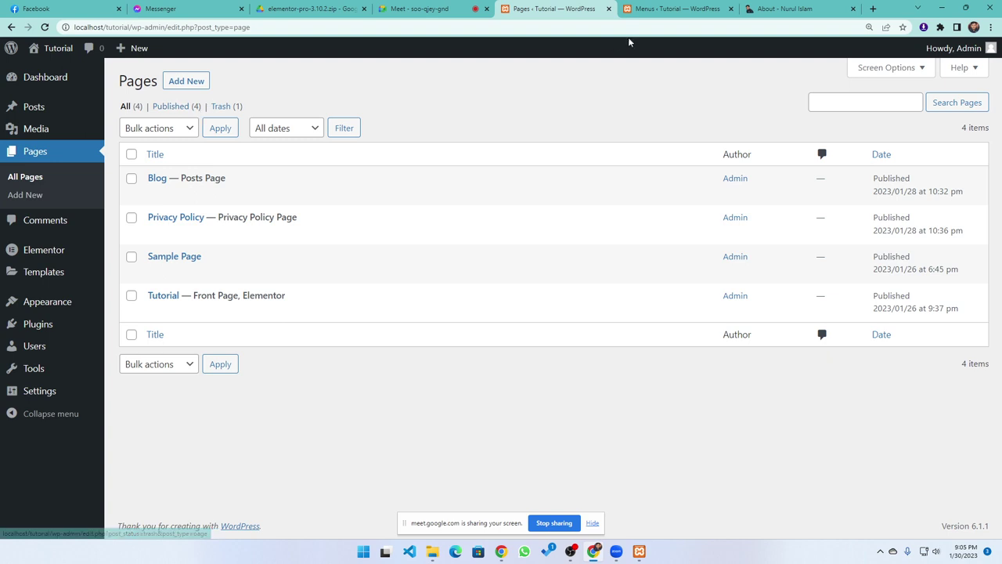
pyautogui.click(655, 10)
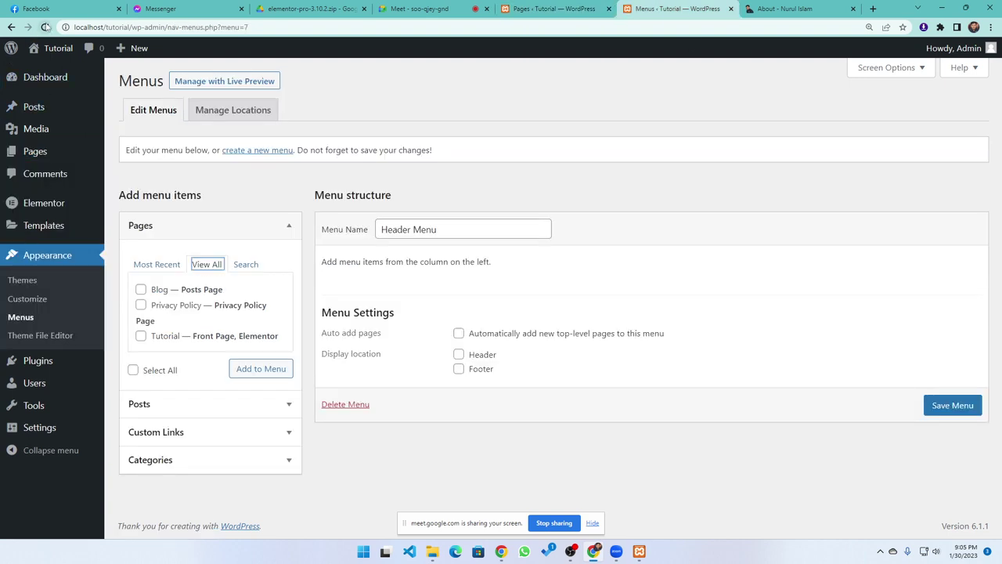
# Add the Tutorial, Blog, Privacy Policy and Sample Page pages to the Header Menu
pyautogui.click(45, 26)
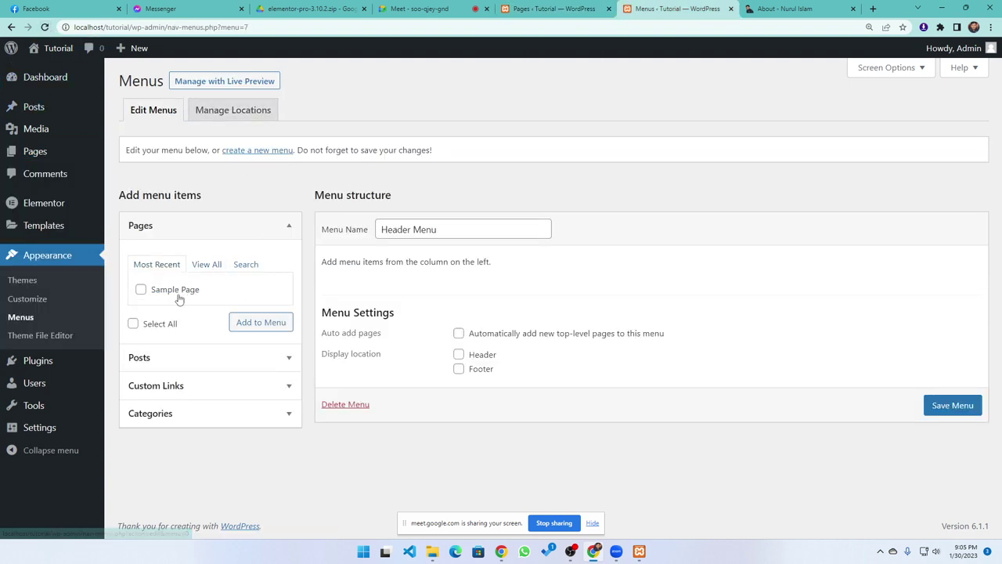
pyautogui.click(205, 263)
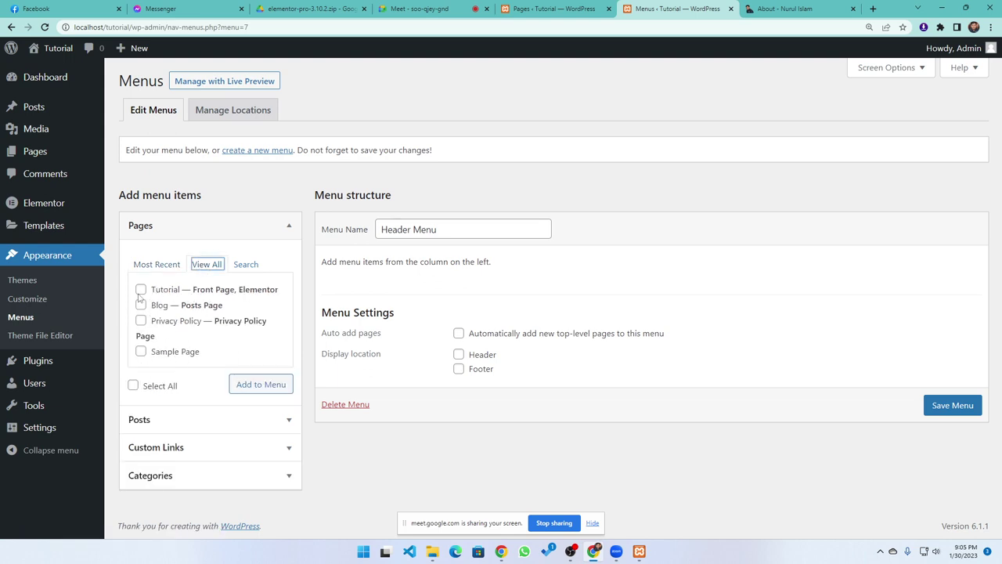
pyautogui.click(133, 386)
pyautogui.click(133, 386)
pyautogui.click(141, 351)
pyautogui.click(141, 320)
pyautogui.click(141, 304)
pyautogui.click(141, 290)
pyautogui.click(264, 393)
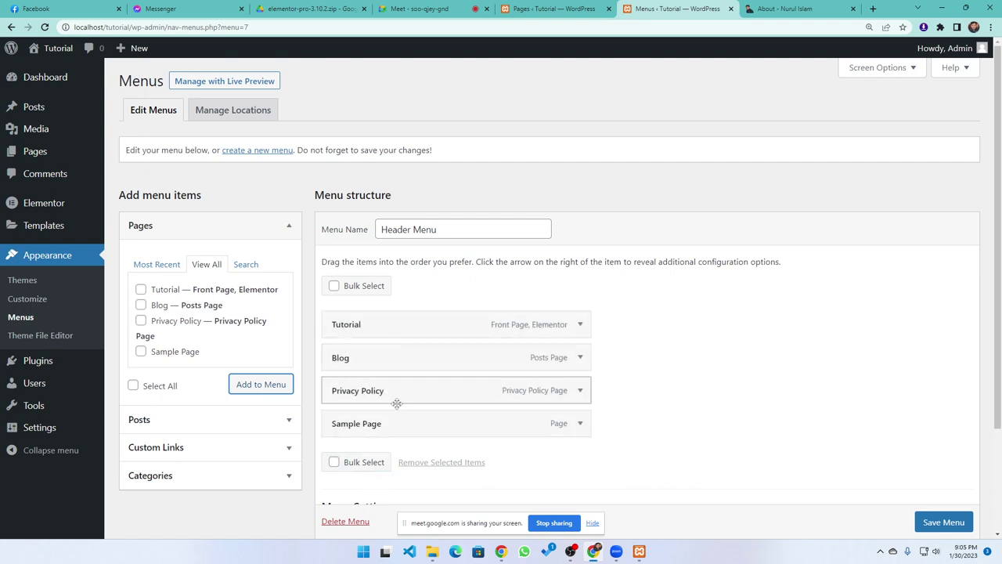
pyautogui.scroll(-3, 470, 399)
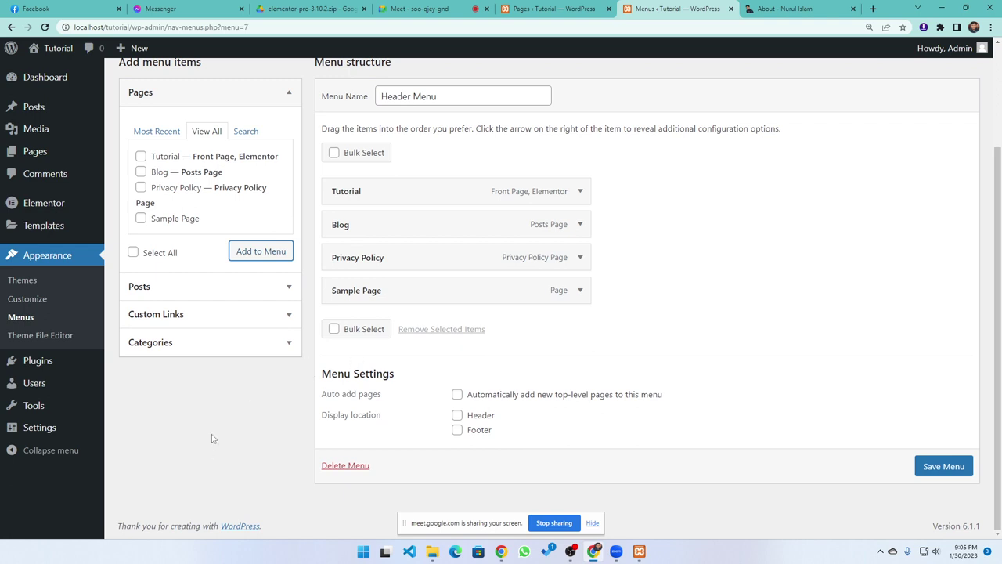
pyautogui.click(794, 6)
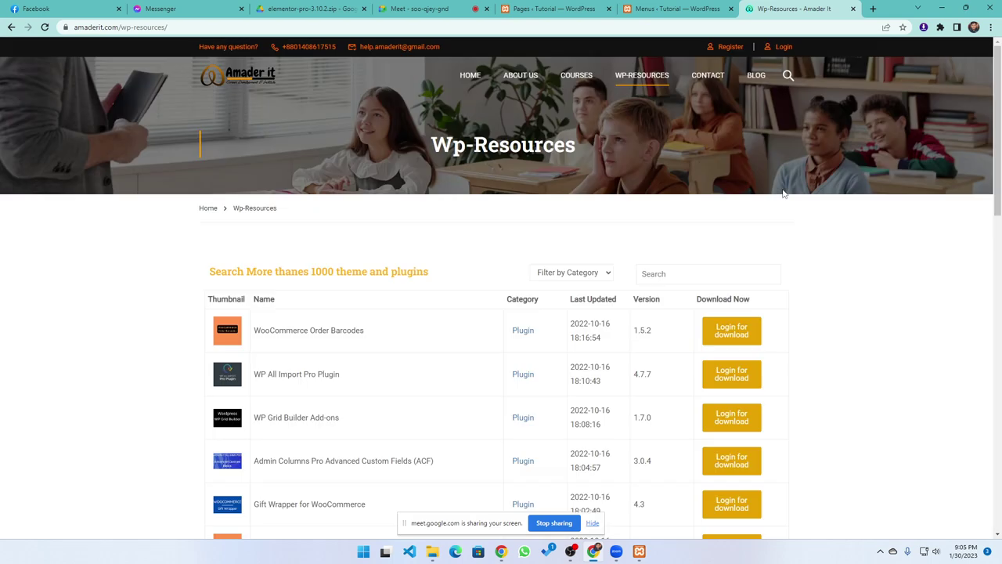
pyautogui.scroll(-3, 251, 223)
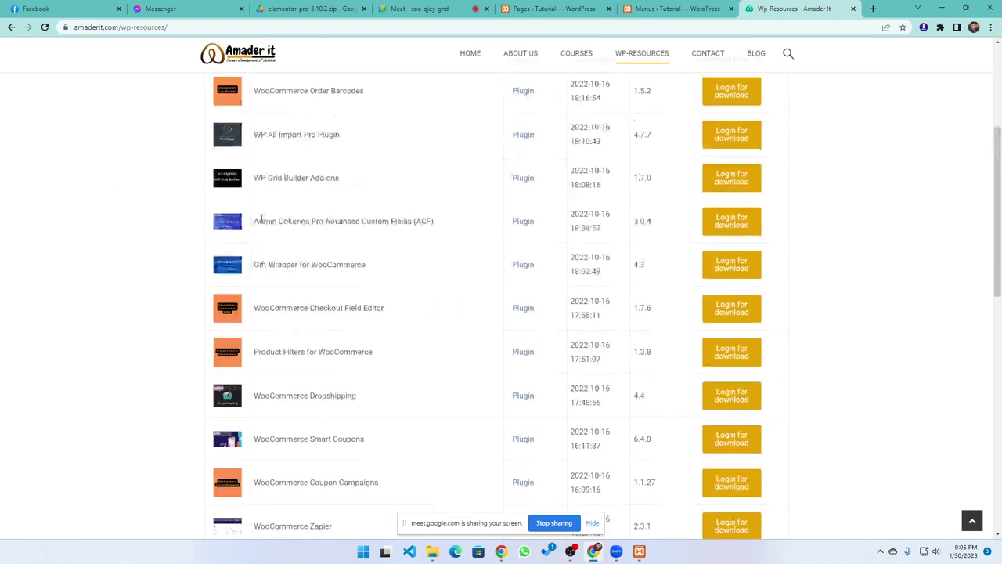
pyautogui.scroll(3, 274, 227)
pyautogui.scroll(-8, 328, 250)
pyautogui.scroll(-3, 331, 256)
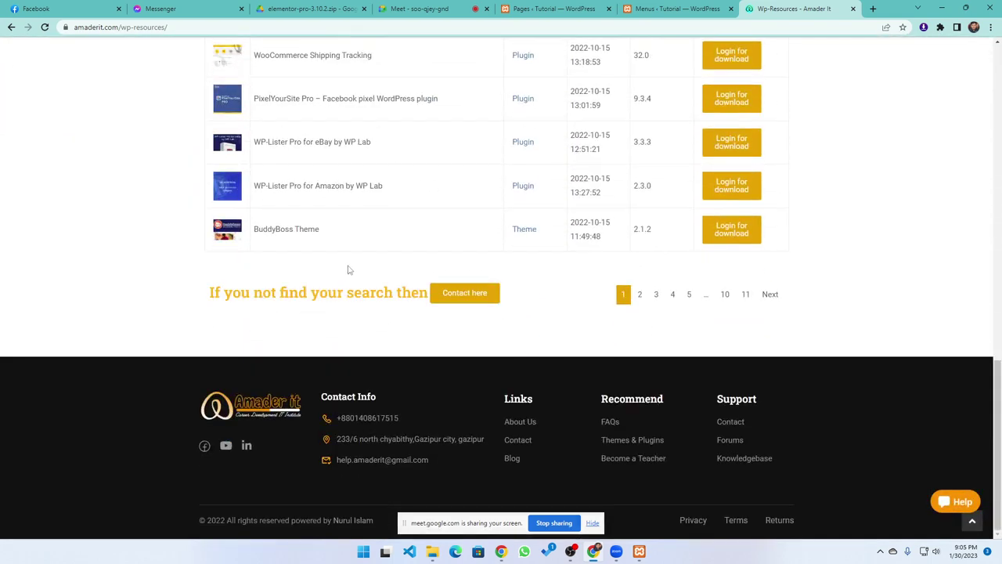
pyautogui.scroll(10, 388, 293)
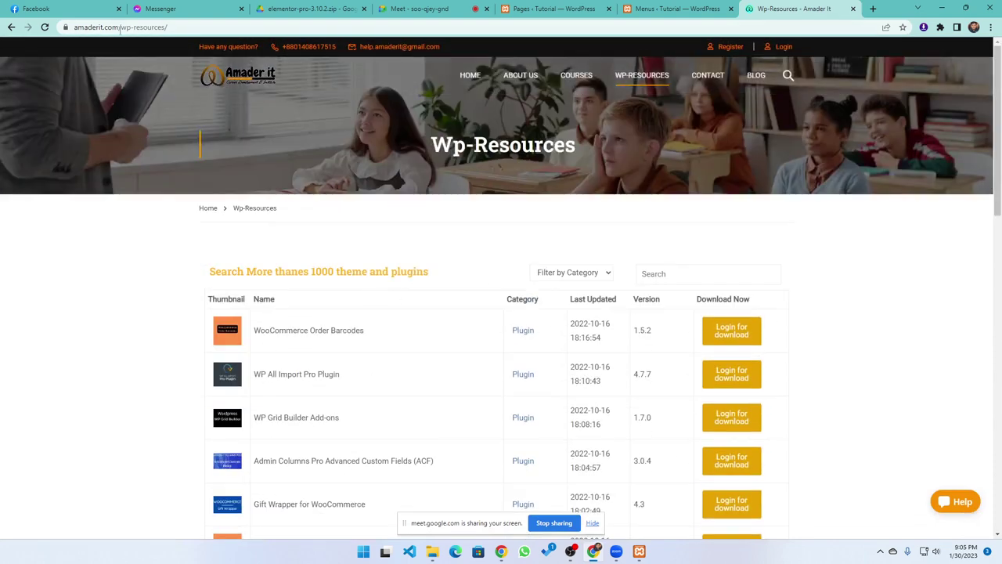
# Add a custom link to the copied amaderit.com address, labelled 'Amaderit', to the Header Menu
pyautogui.click(180, 26)
pyautogui.hotkey('ctrl', 'c')
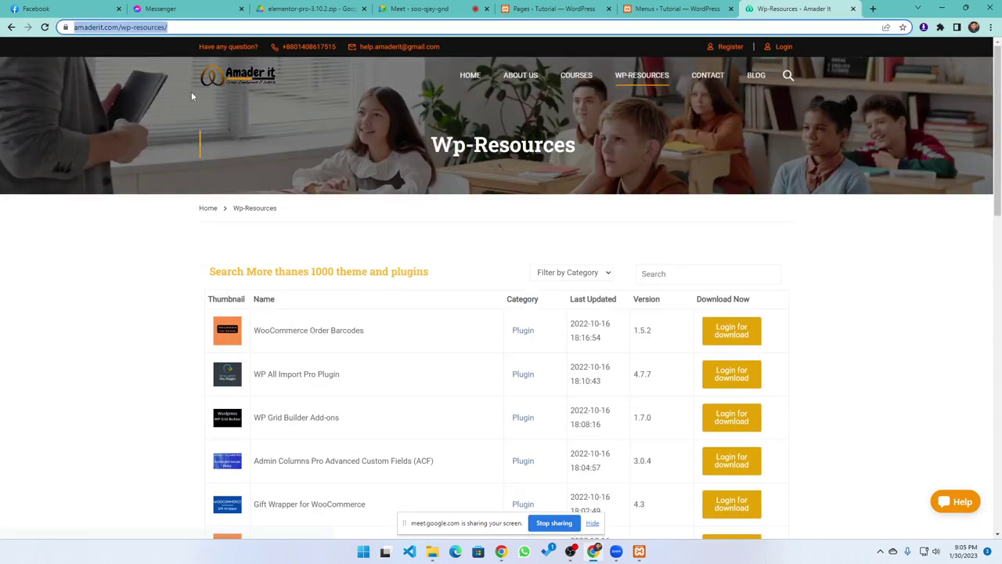
pyautogui.click(677, 8)
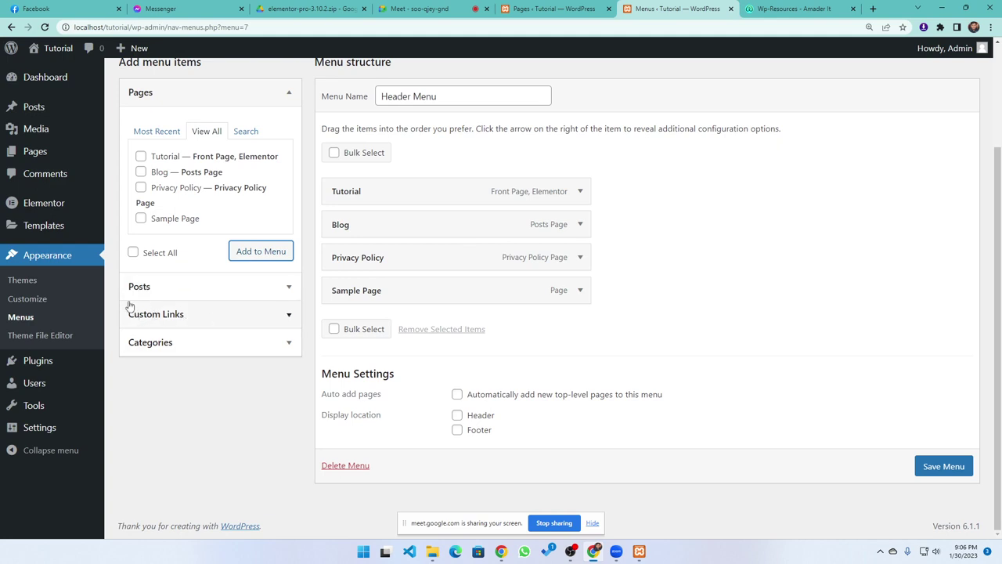
pyautogui.click(188, 314)
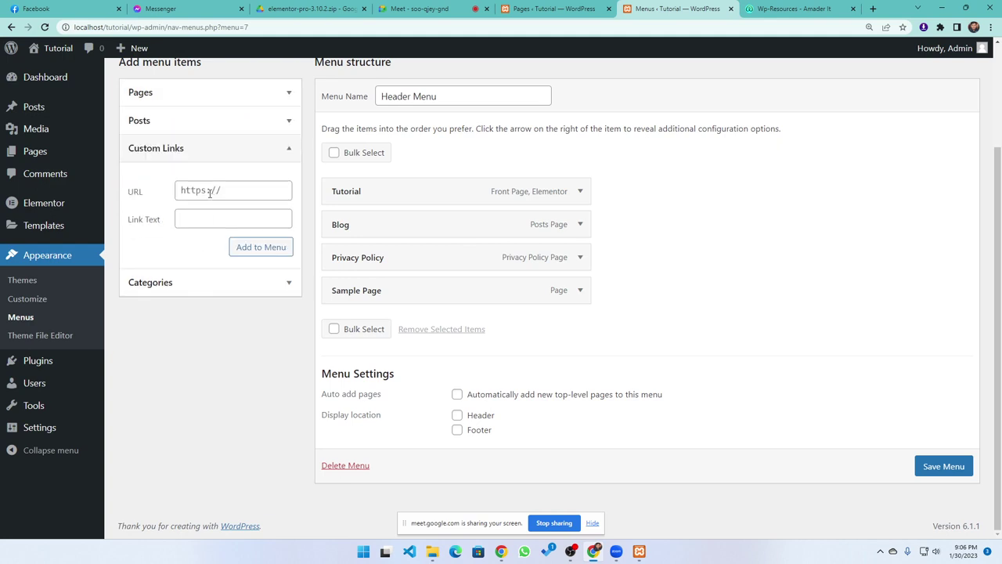
pyautogui.click(210, 193)
pyautogui.hotkey('ctrl', 'v')
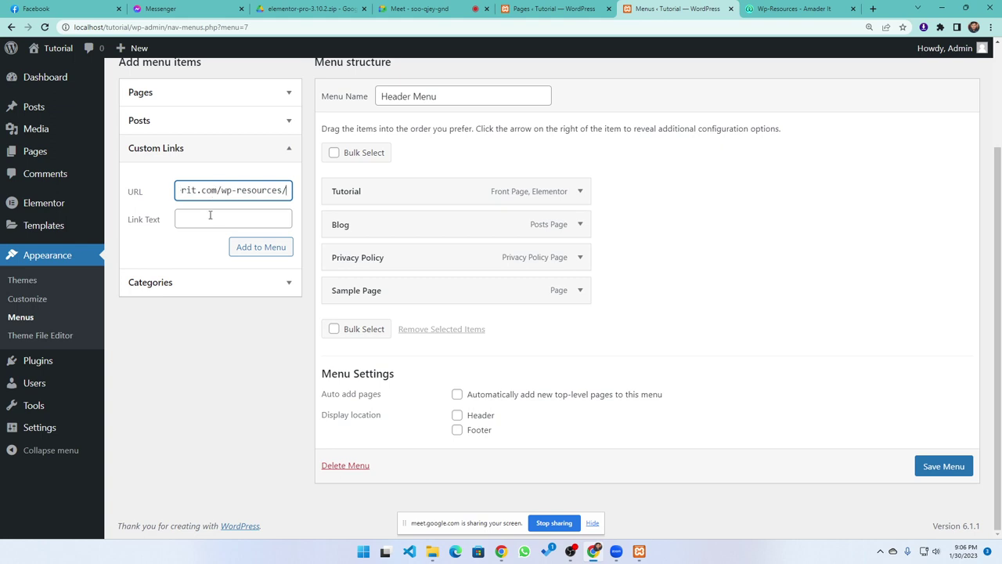
pyautogui.click(207, 217)
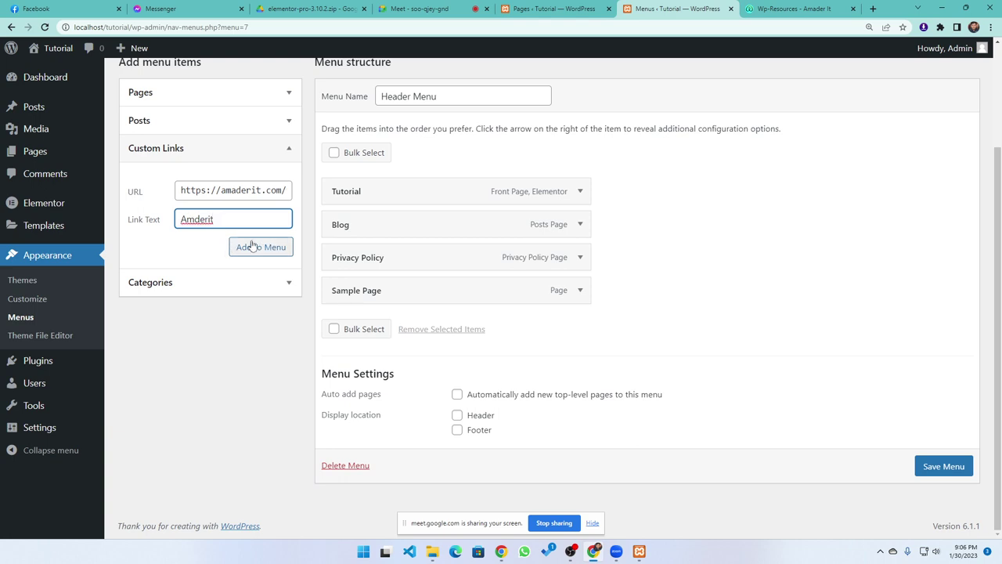
pyautogui.click(192, 219)
pyautogui.write('a')
pyautogui.click(258, 246)
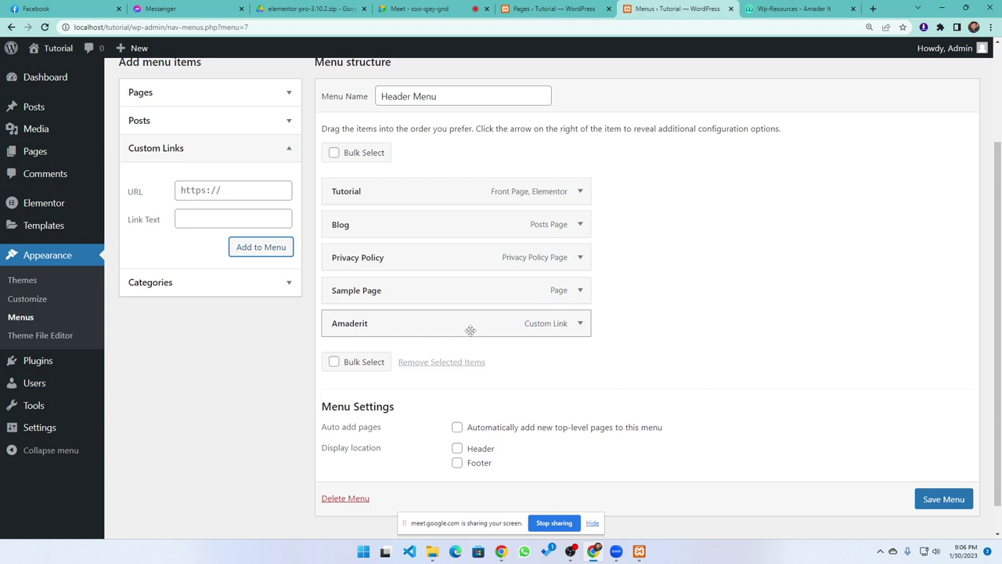
# Reorder the menu items so Privacy Policy comes before Blog
pyautogui.moveTo(450, 334); pyautogui.dragTo(426, 247)
pyautogui.moveTo(424, 290); pyautogui.dragTo(409, 266)
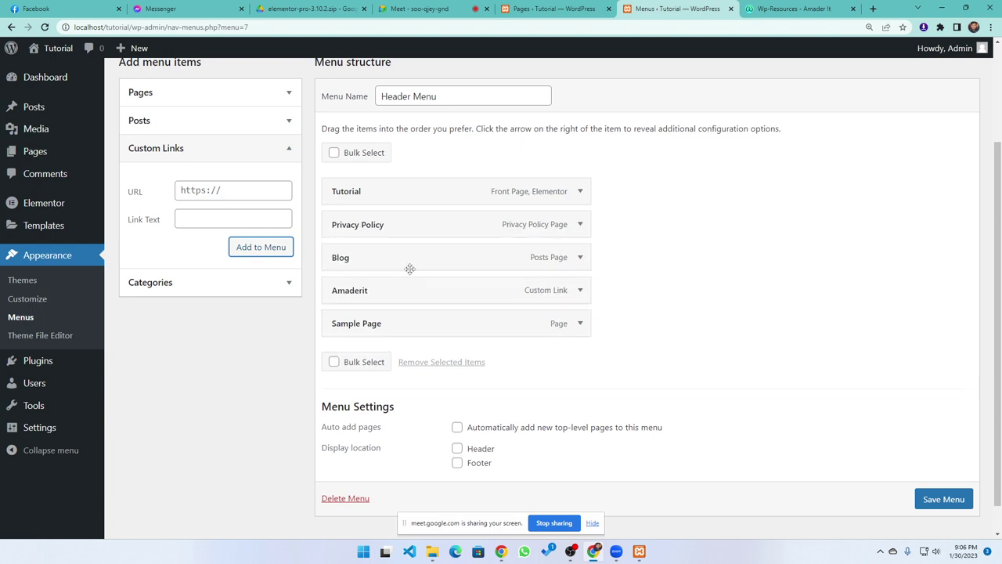
pyautogui.click(580, 258)
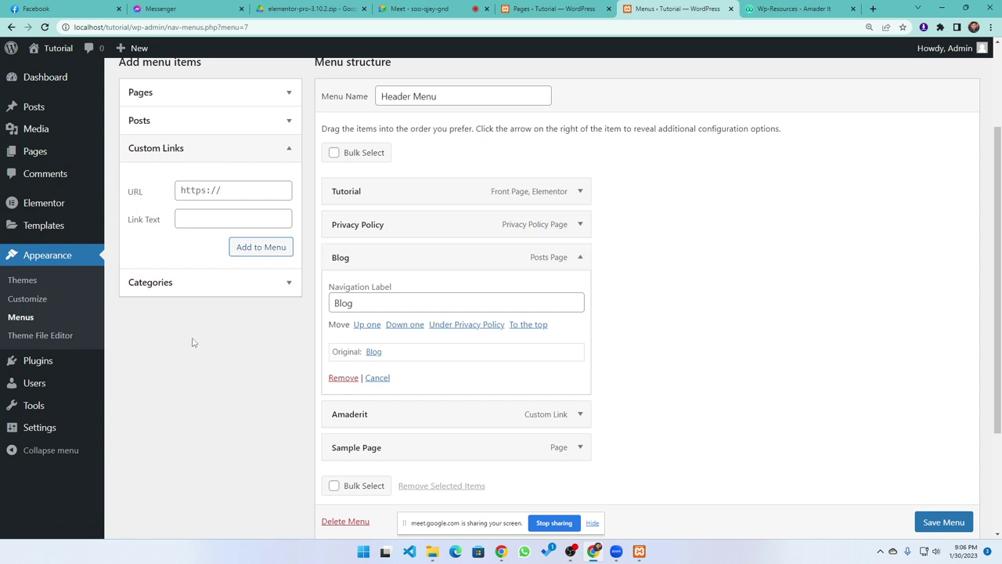
# Add the Bangladesh category to the Header Menu
pyautogui.click(196, 288)
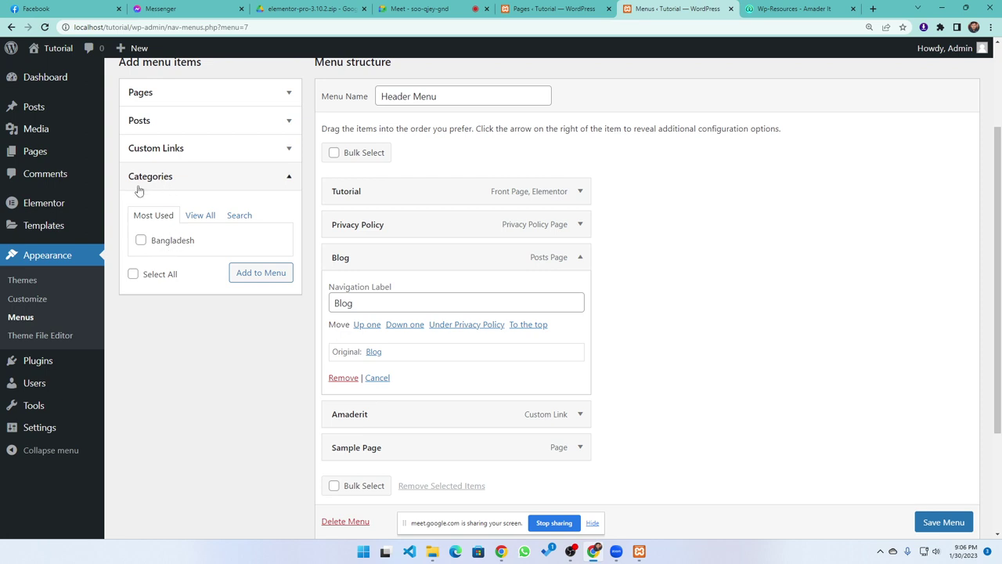
pyautogui.click(166, 242)
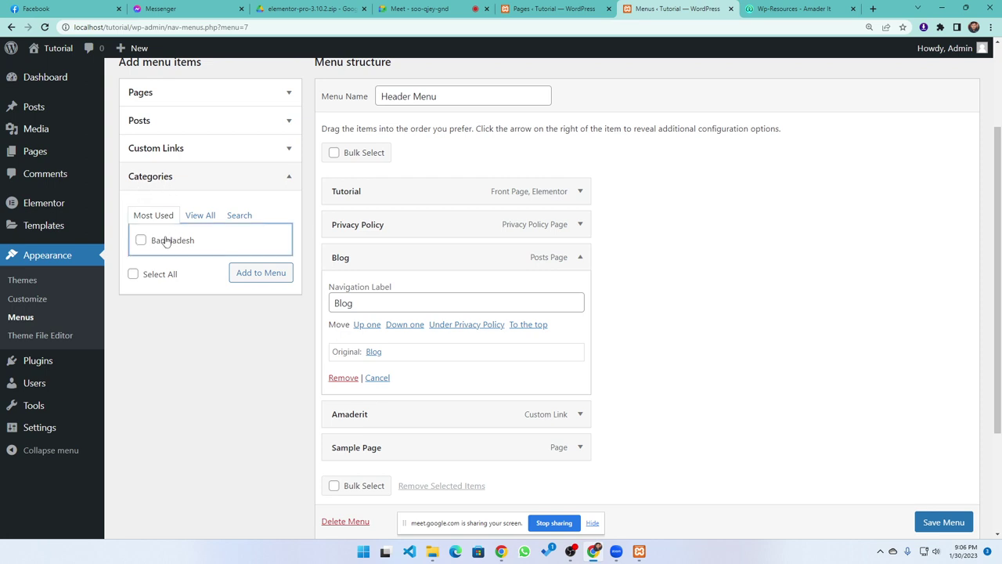
pyautogui.click(263, 274)
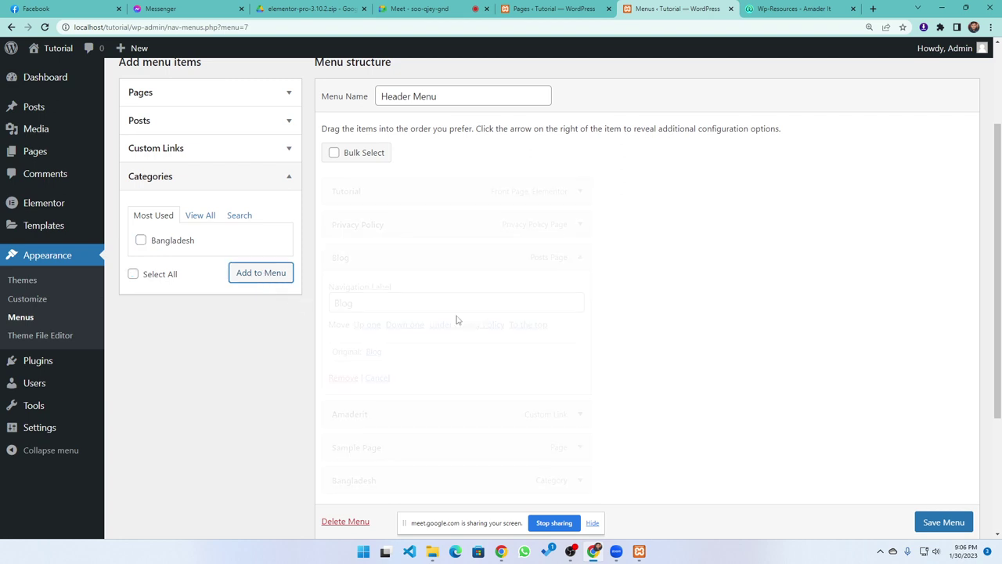
pyautogui.scroll(-2, 465, 318)
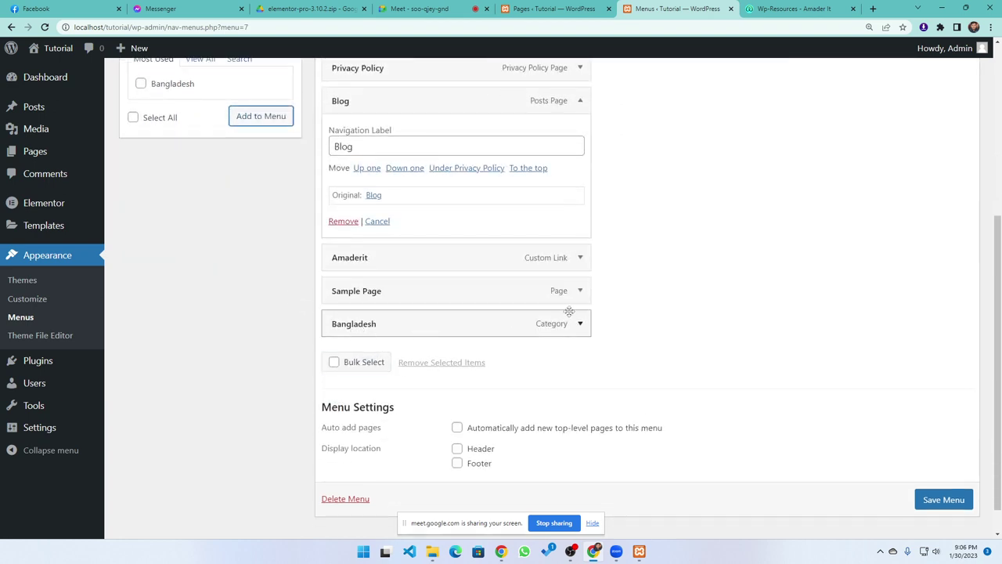
pyautogui.scroll(1, 572, 312)
pyautogui.click(580, 157)
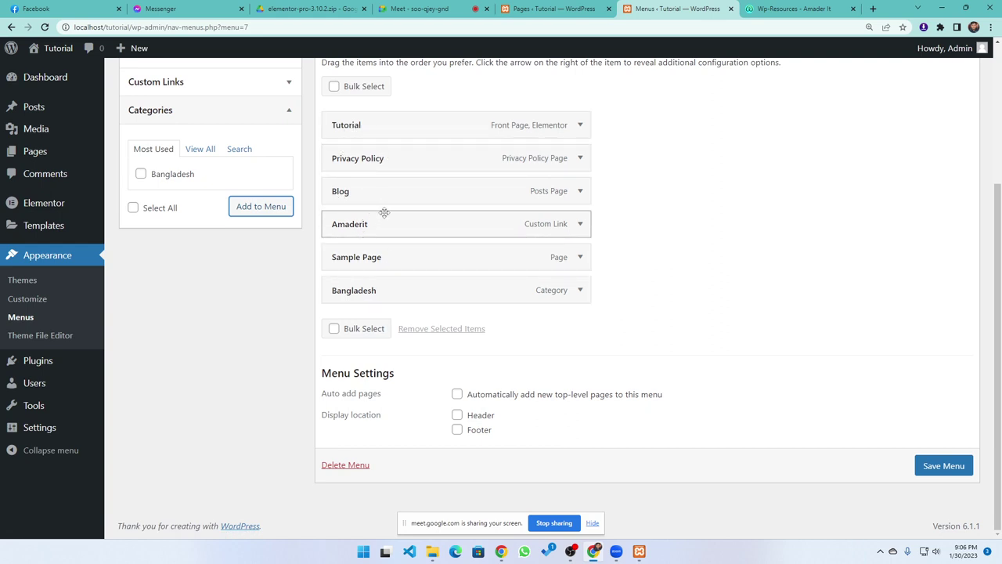
# Save the Header Menu and assign it to the Header display location
pyautogui.click(930, 474)
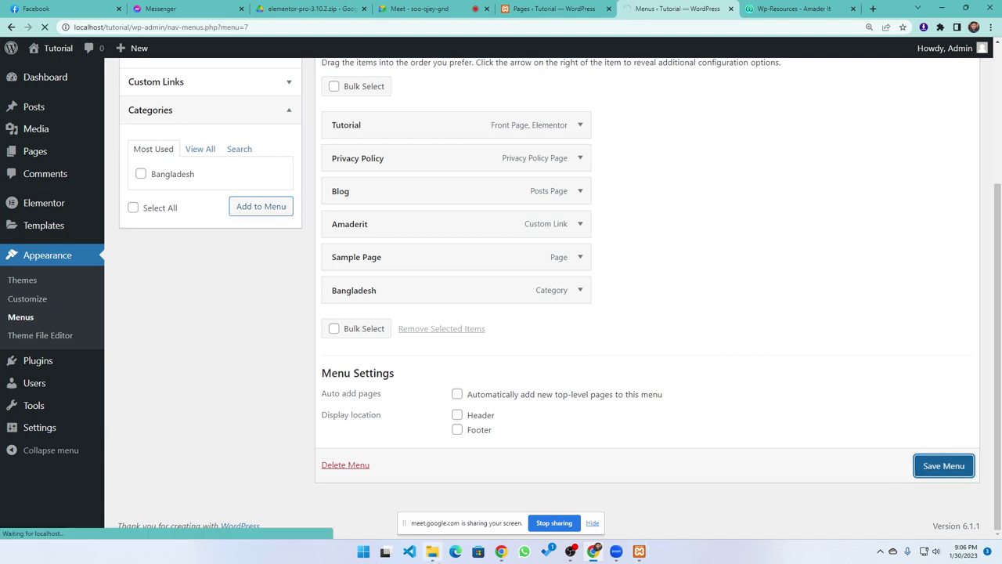
pyautogui.scroll(-3, 187, 468)
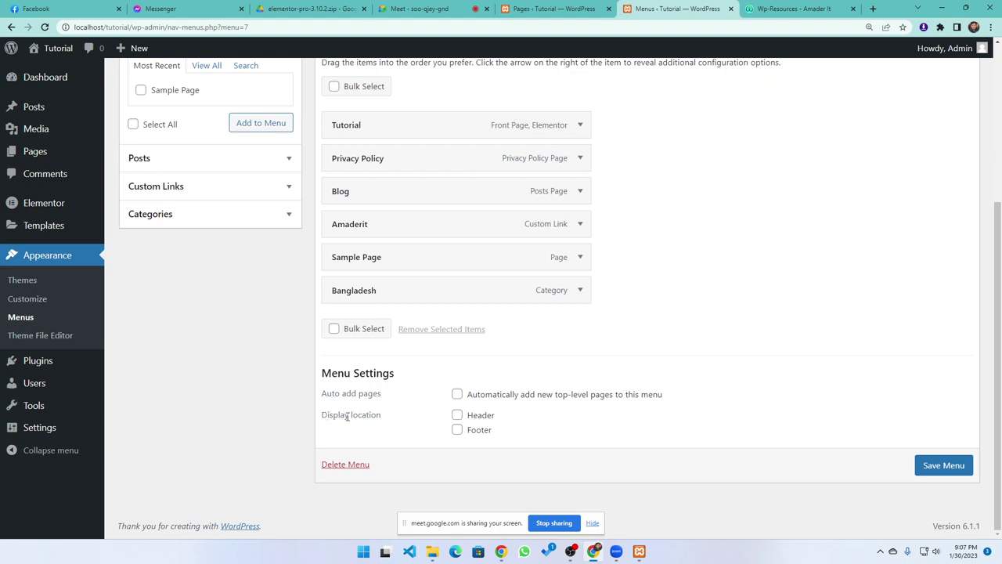
pyautogui.click(457, 416)
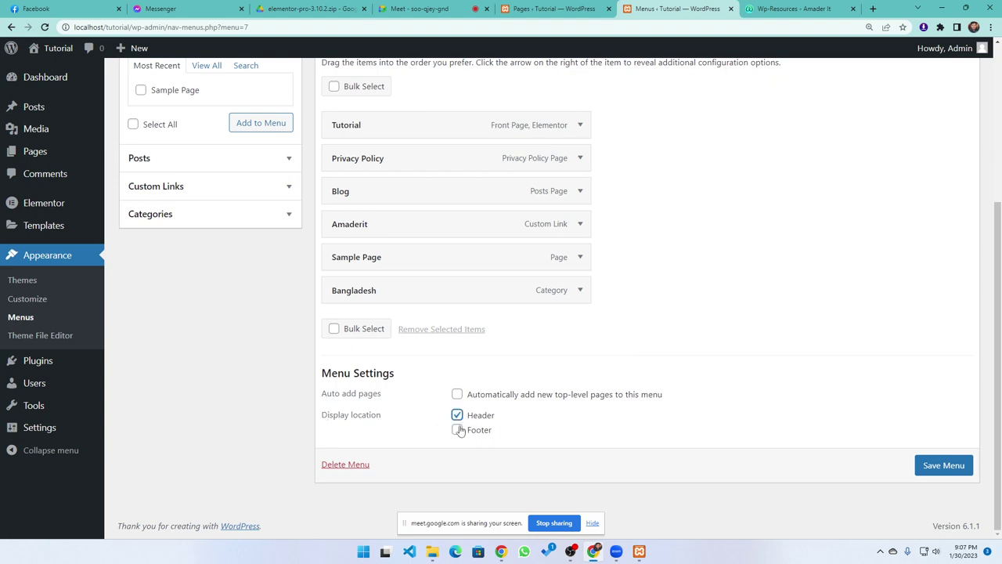
pyautogui.click(943, 465)
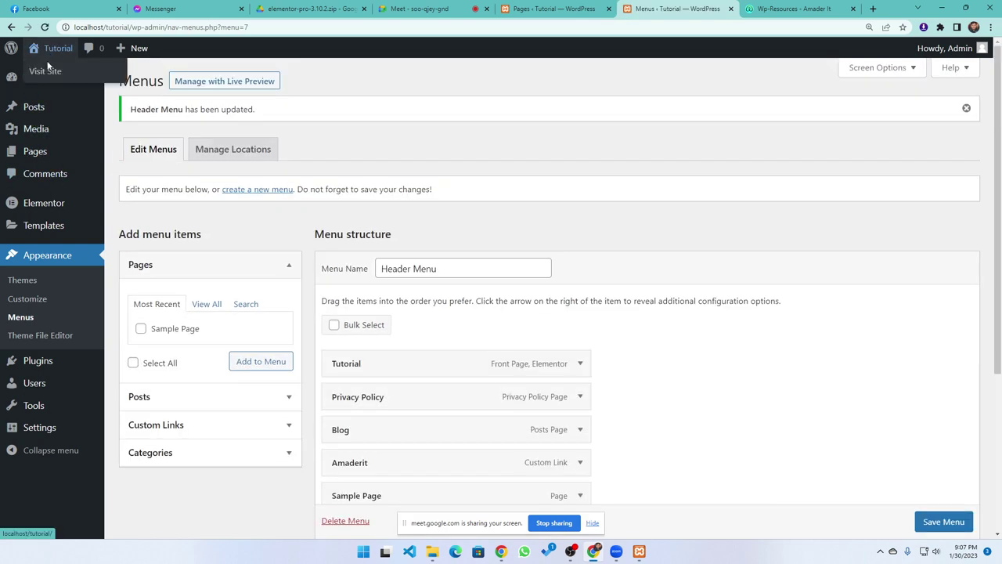
pyautogui.middleClick(50, 74)
# Check the live site, then also assign the Header Menu to the Footer location and save
pyautogui.click(688, 9)
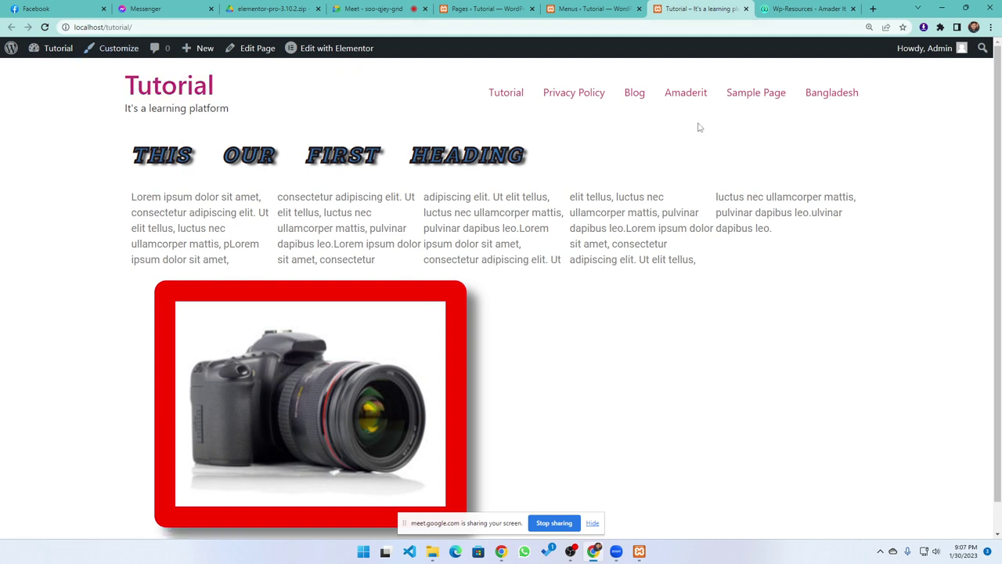
pyautogui.scroll(-1, 562, 307)
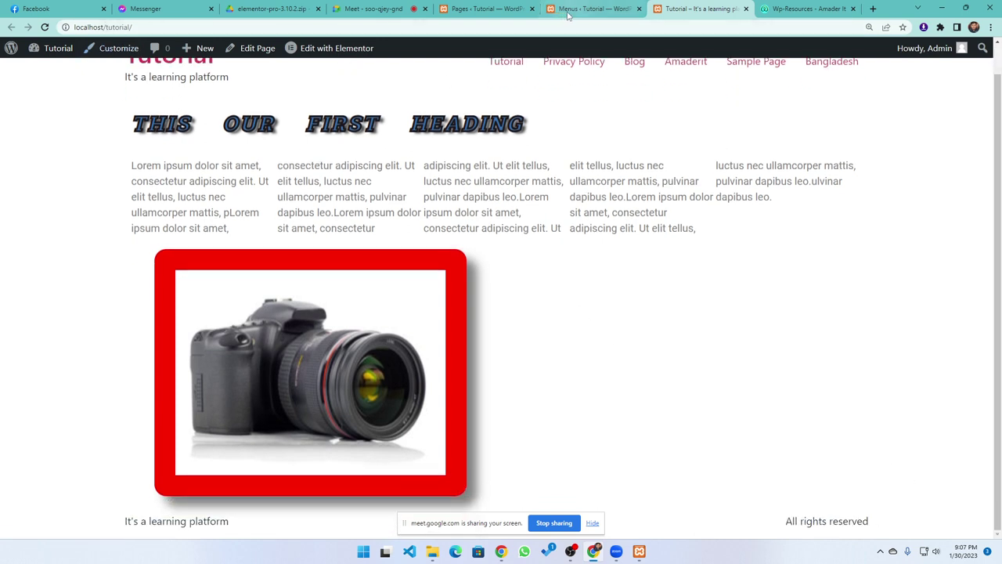
pyautogui.click(570, 9)
pyautogui.scroll(-3, 495, 334)
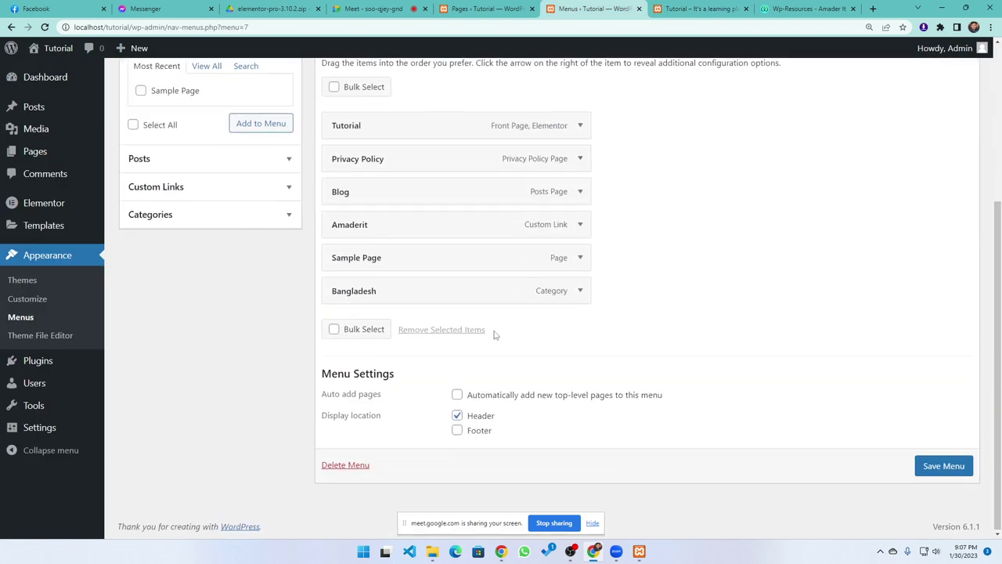
pyautogui.click(457, 430)
pyautogui.click(940, 468)
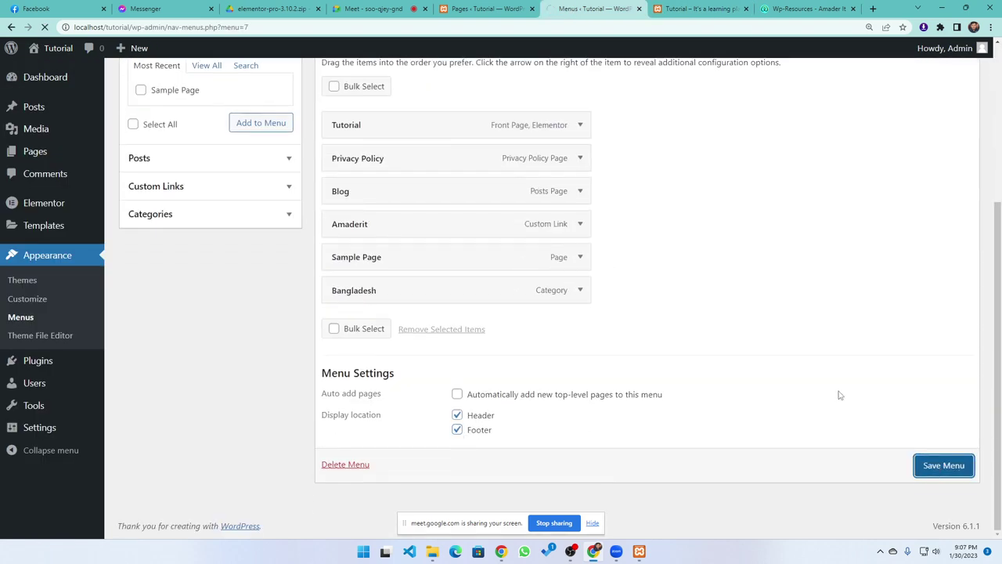
# Reload the live site to verify the footer menu links, then return to Menus
pyautogui.click(682, 8)
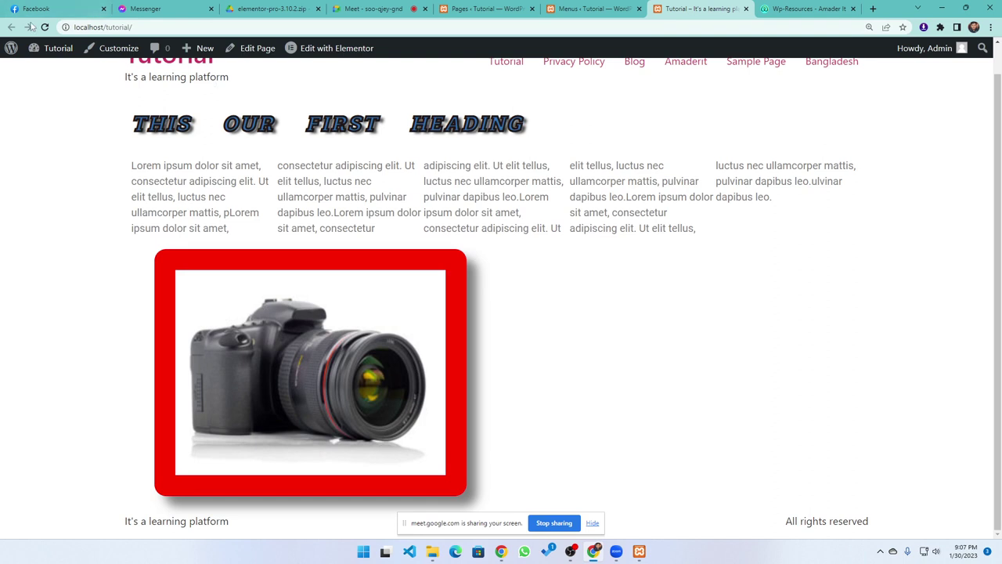
pyautogui.click(44, 27)
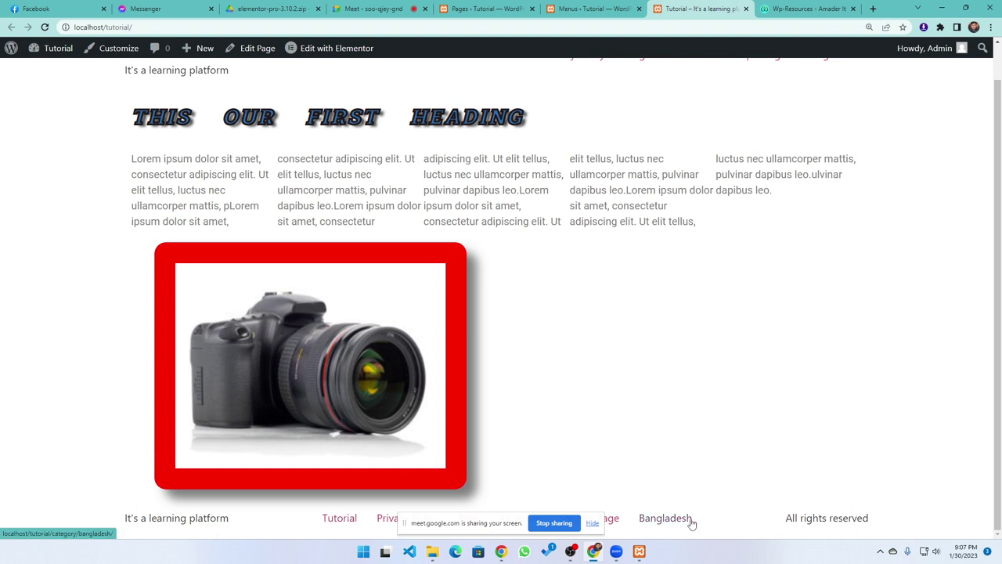
pyautogui.moveTo(438, 524); pyautogui.dragTo(609, 471)
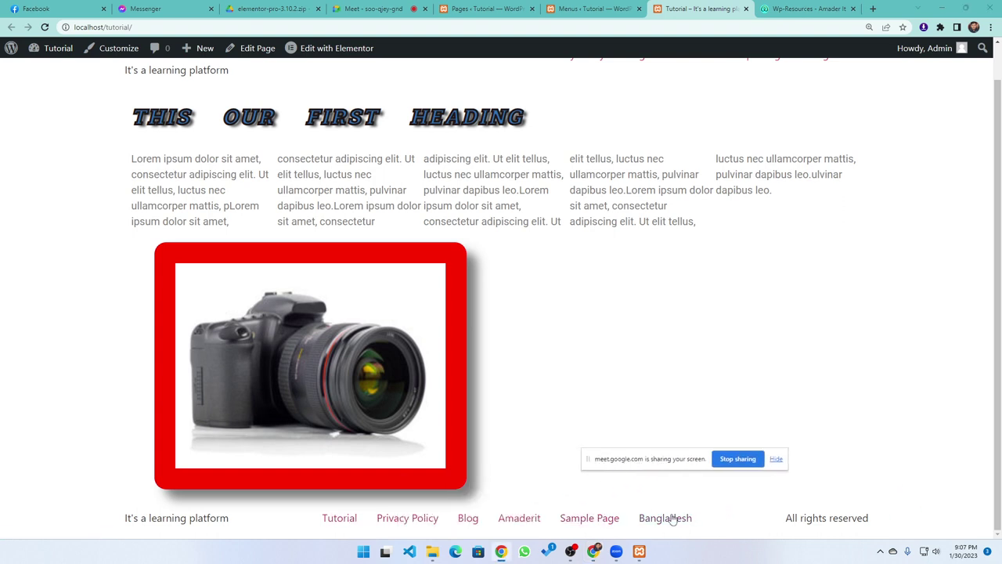
pyautogui.scroll(1, 425, 360)
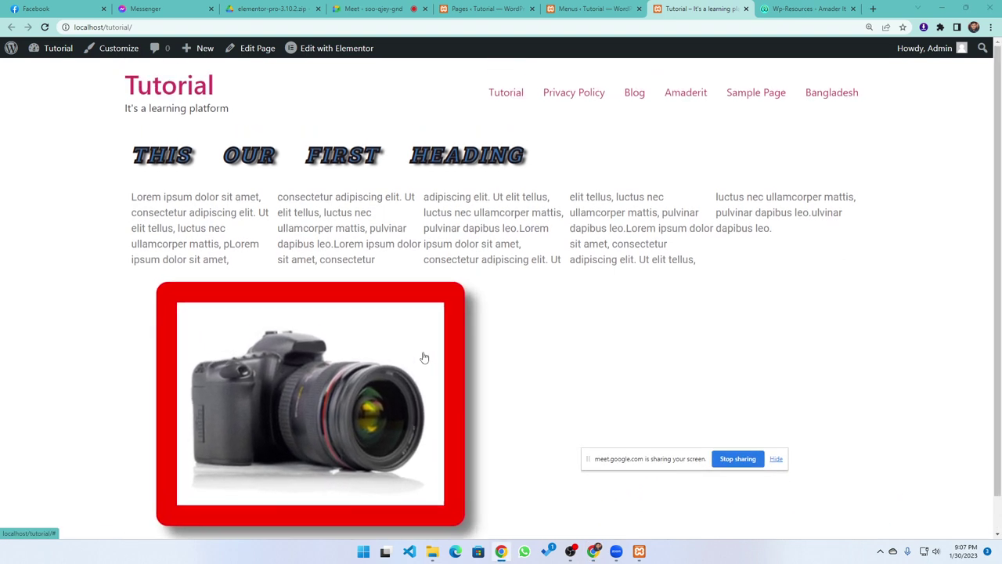
pyautogui.scroll(-1, 424, 358)
pyautogui.scroll(1, 422, 353)
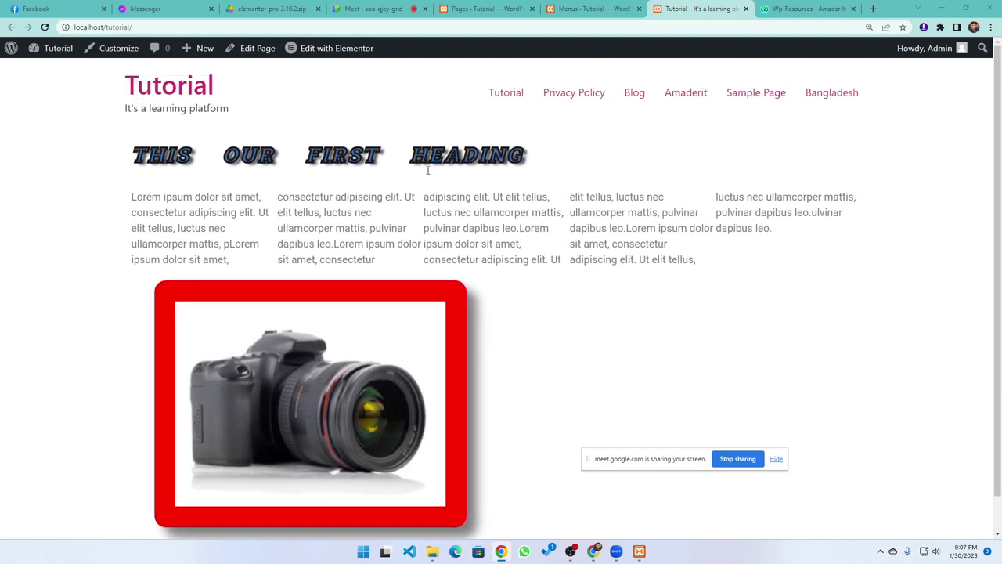
pyautogui.scroll(-1, 425, 161)
pyautogui.scroll(1, 403, 235)
pyautogui.click(593, 8)
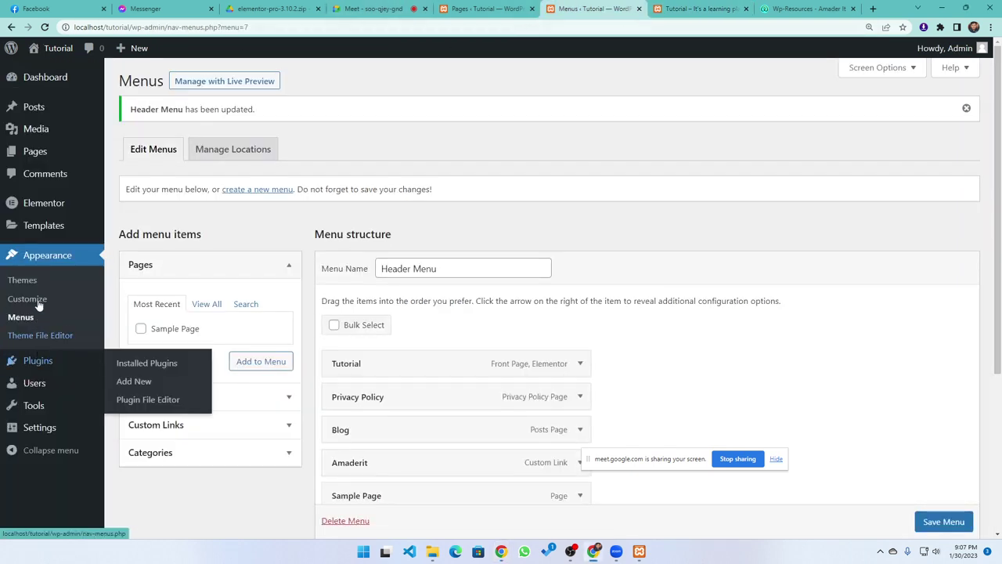
# Create a new Elementor template of type Header named 'main header'
pyautogui.moveTo(31, 211)
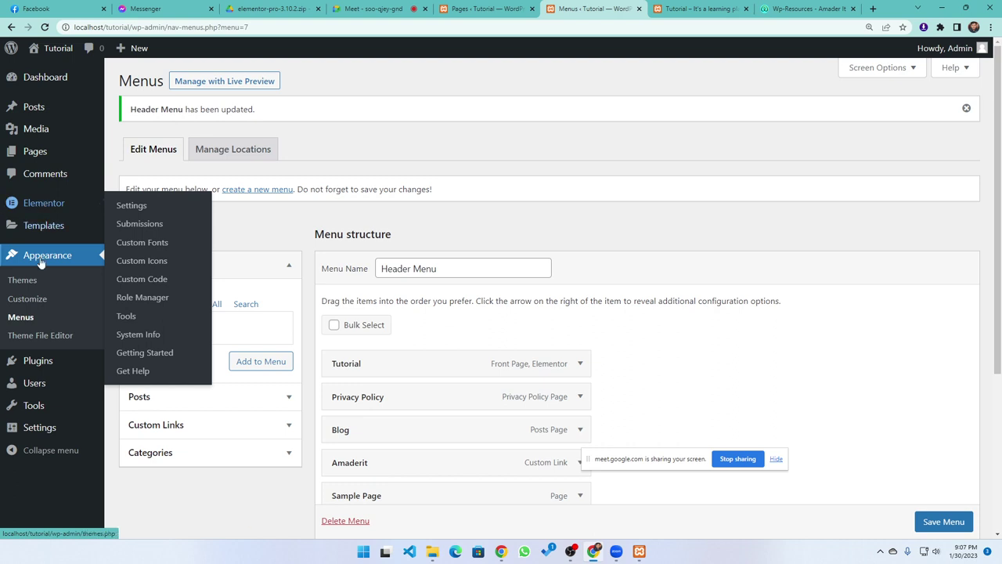
pyautogui.click(41, 228)
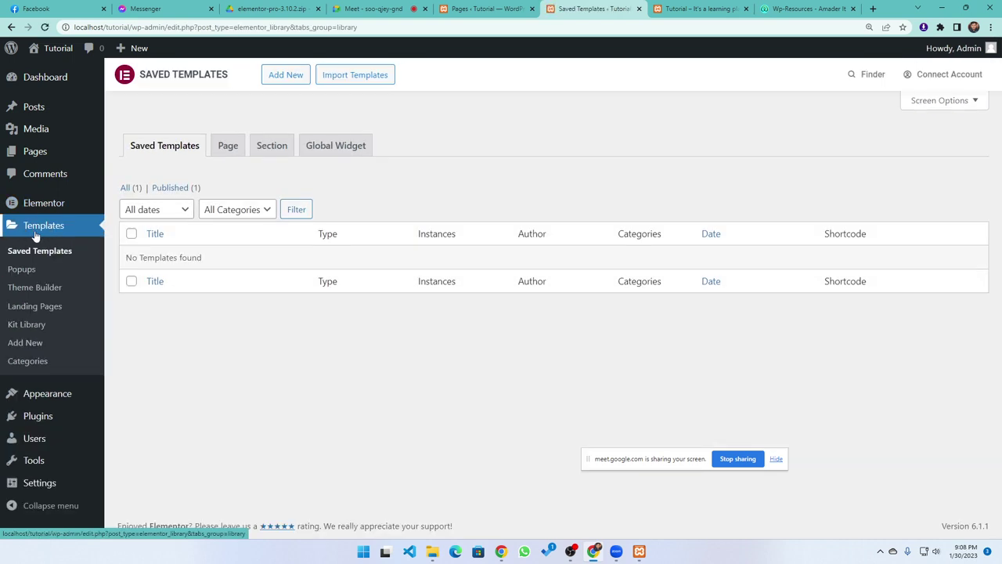
pyautogui.click(281, 76)
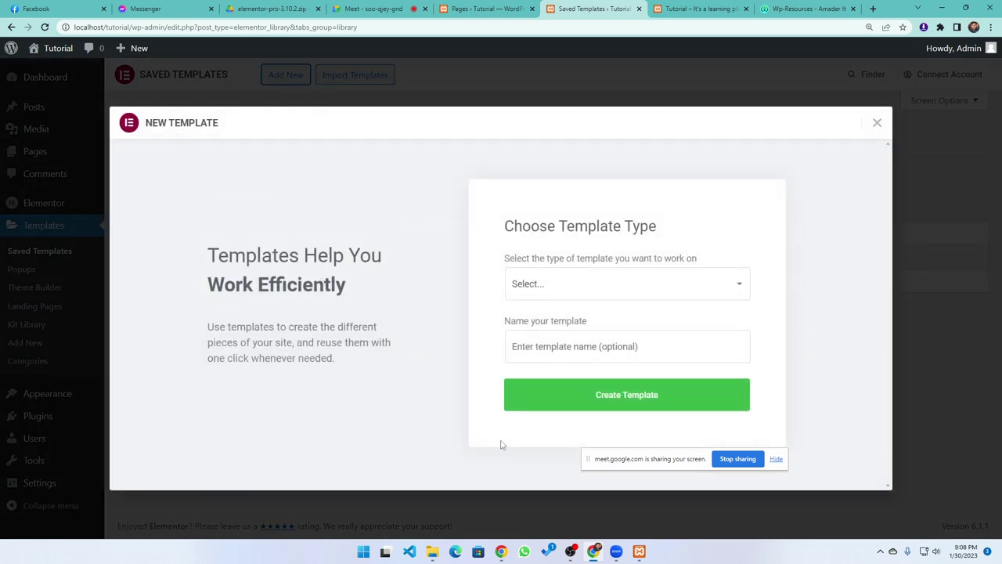
pyautogui.click(542, 294)
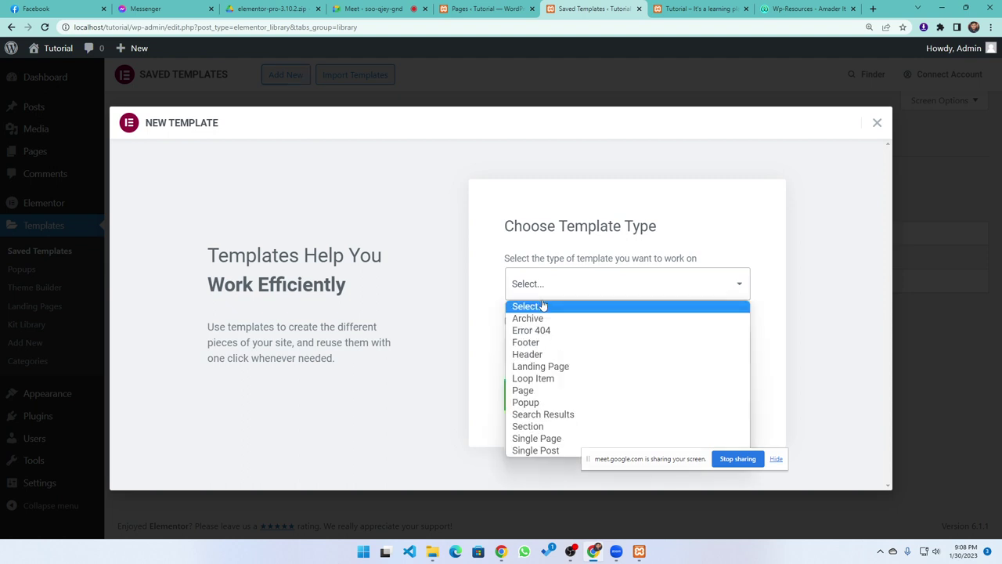
pyautogui.click(532, 354)
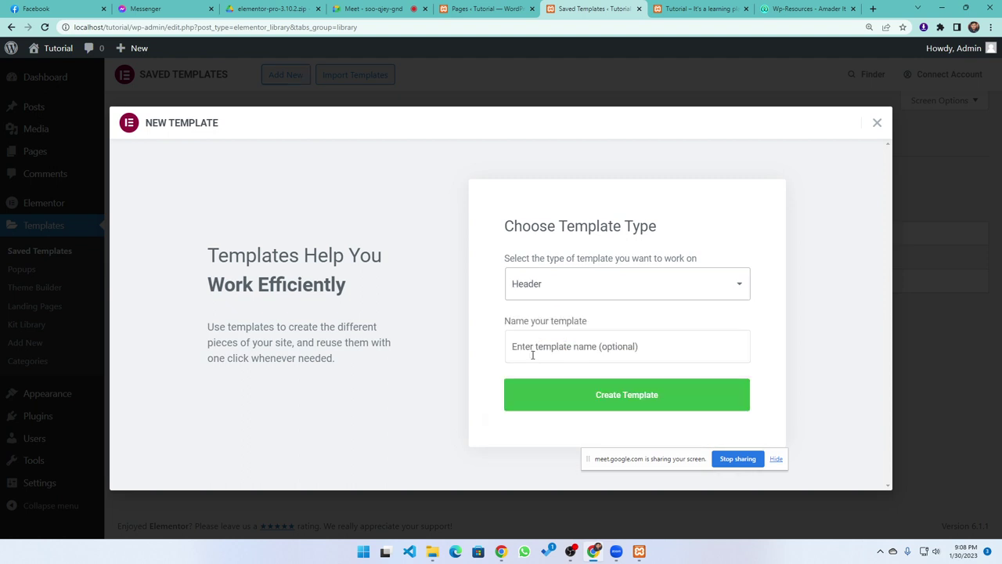
pyautogui.click(561, 344)
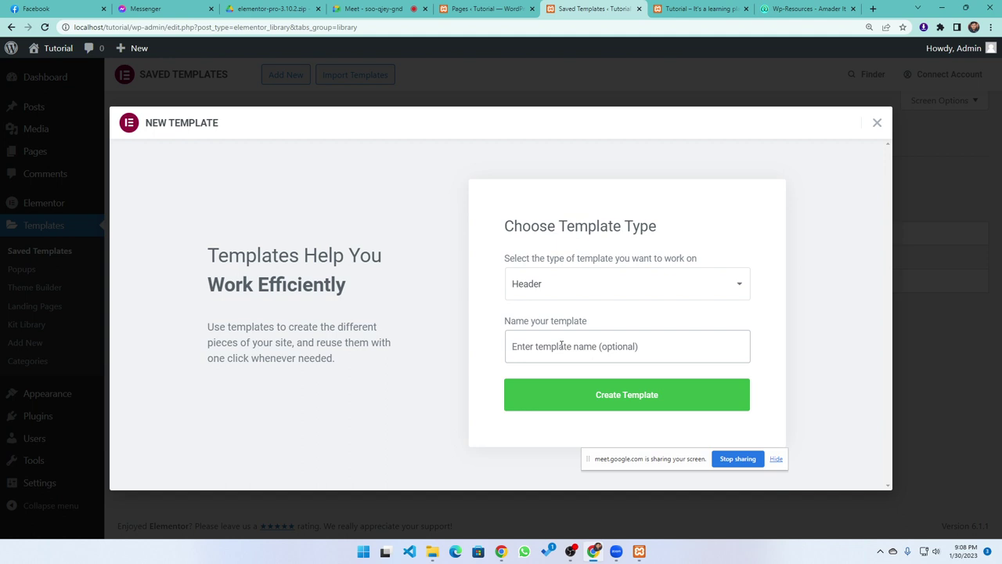
pyautogui.write('main header')
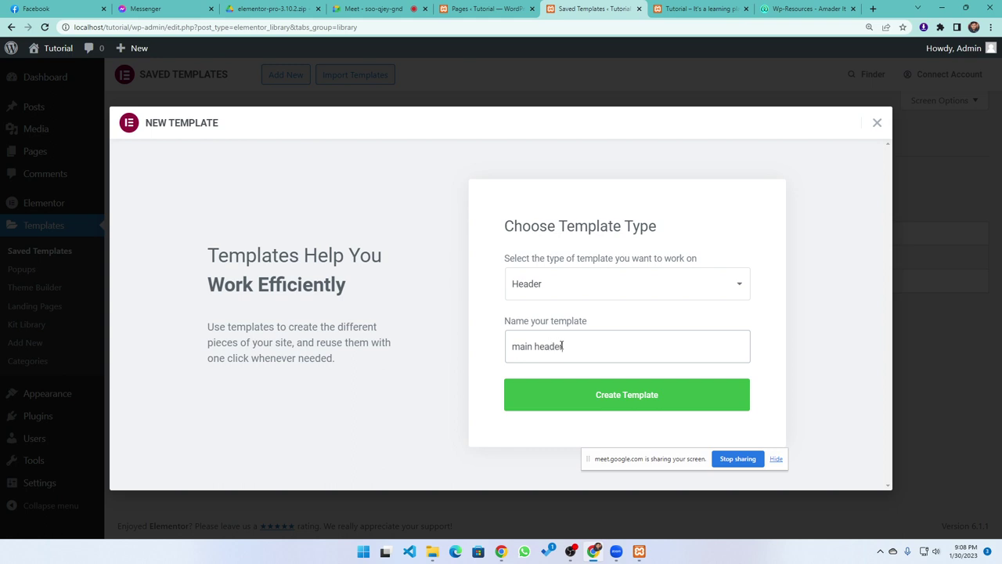
pyautogui.click(623, 407)
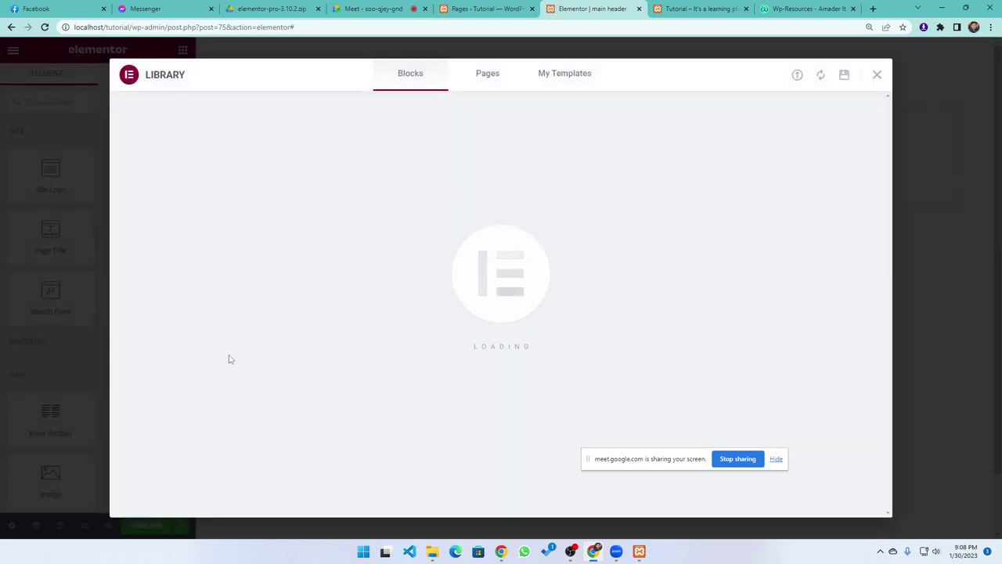
# Close the Library and add a single-column section to the empty header canvas
pyautogui.click(876, 75)
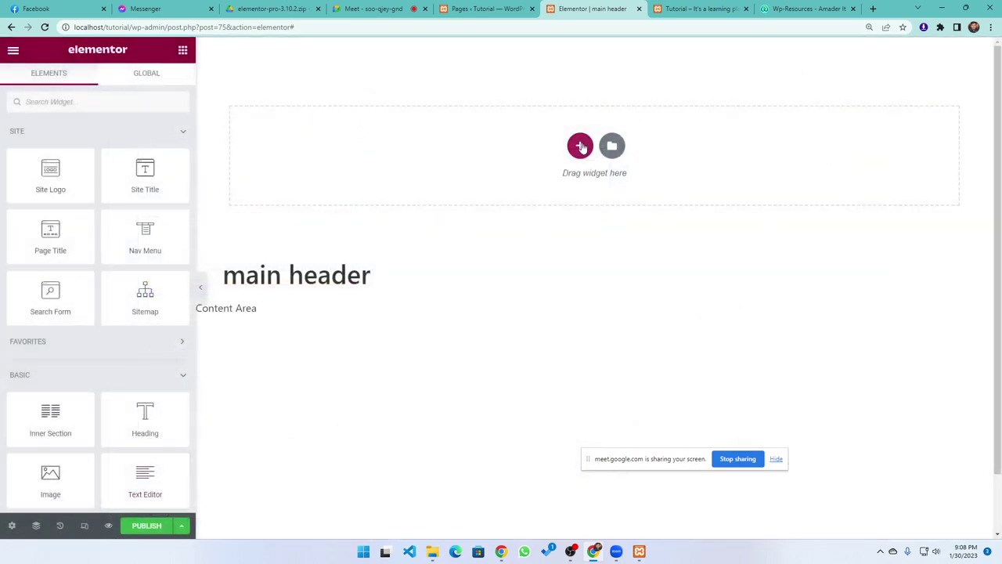
pyautogui.click(581, 147)
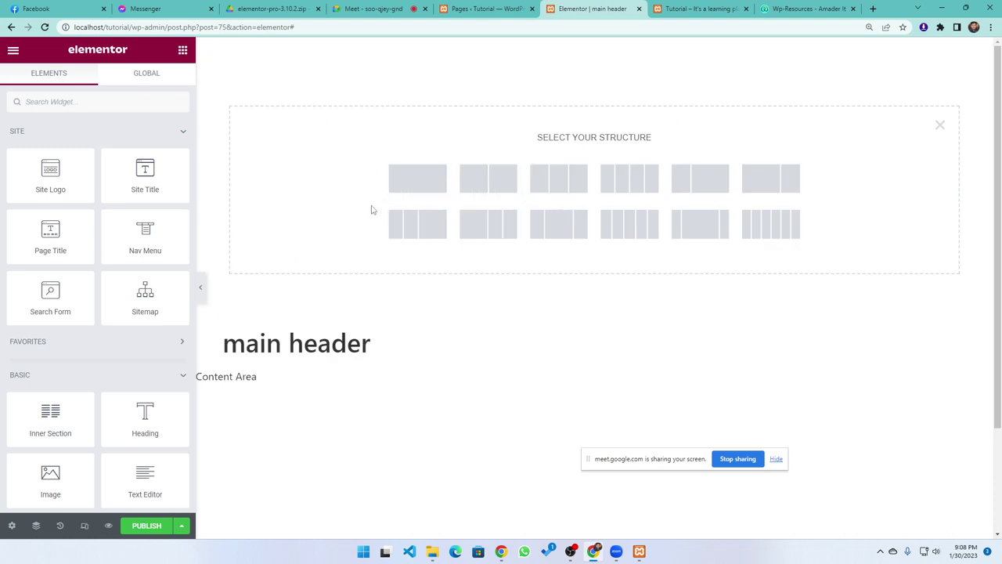
pyautogui.click(415, 185)
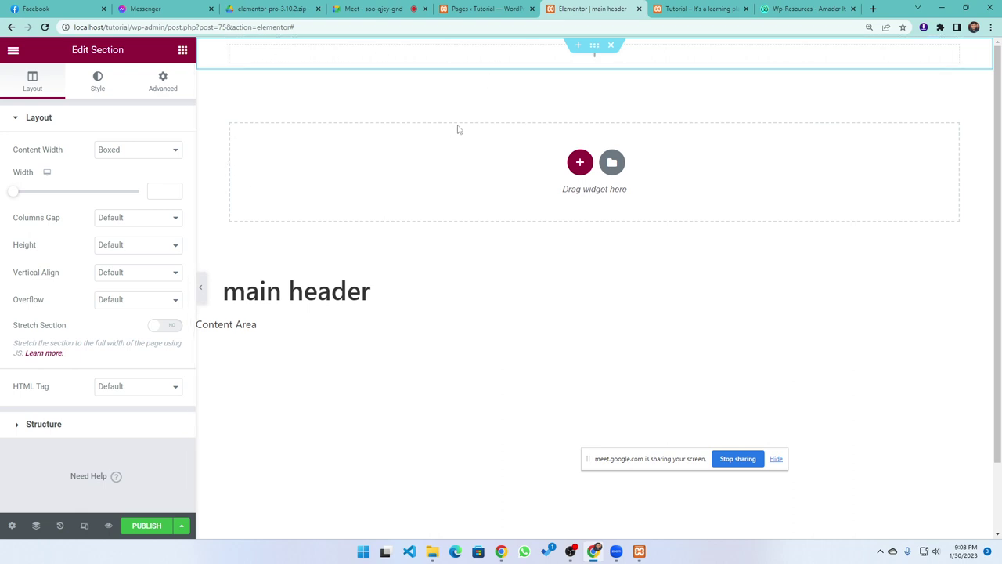
pyautogui.click(12, 525)
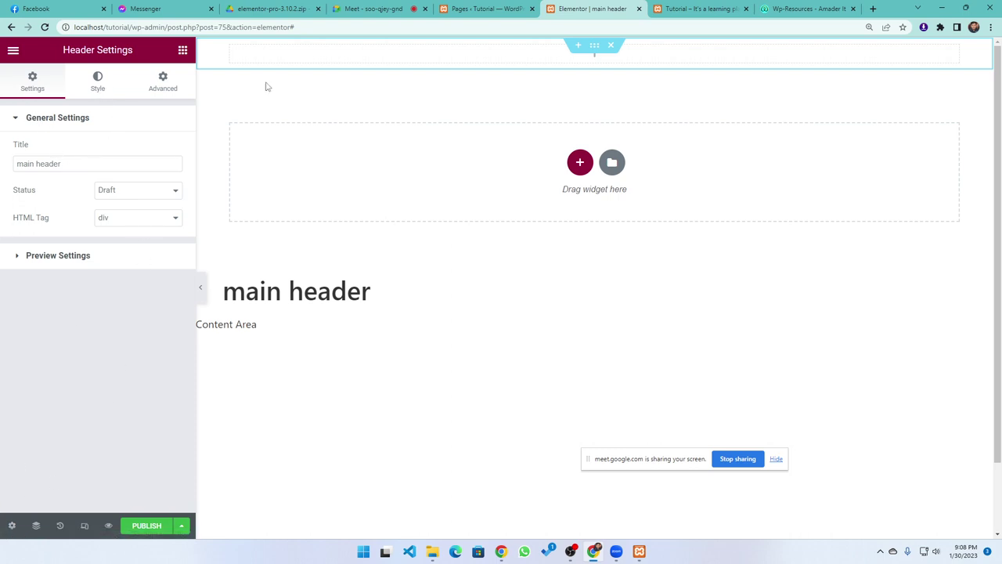
pyautogui.click(425, 63)
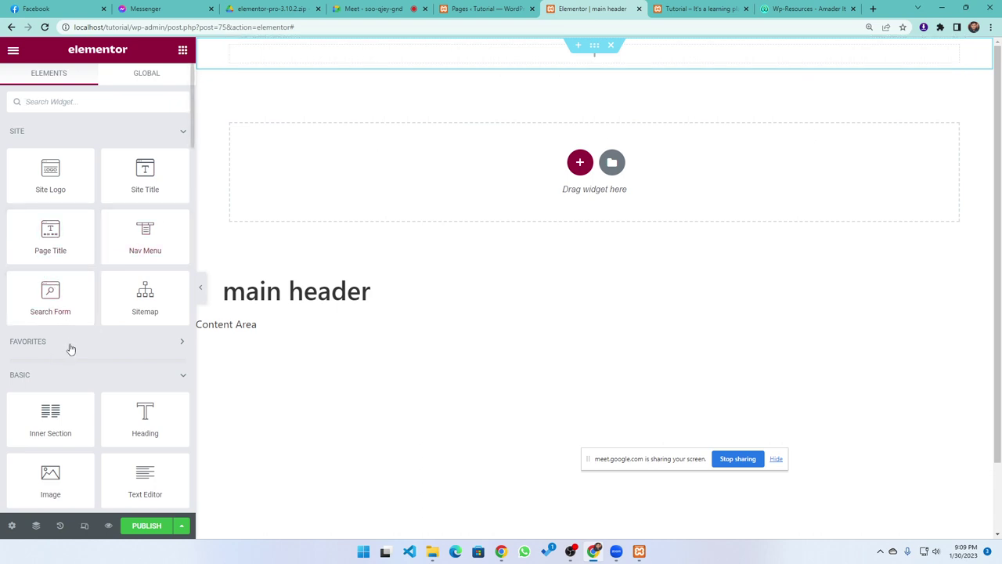
pyautogui.scroll(-1, 62, 376)
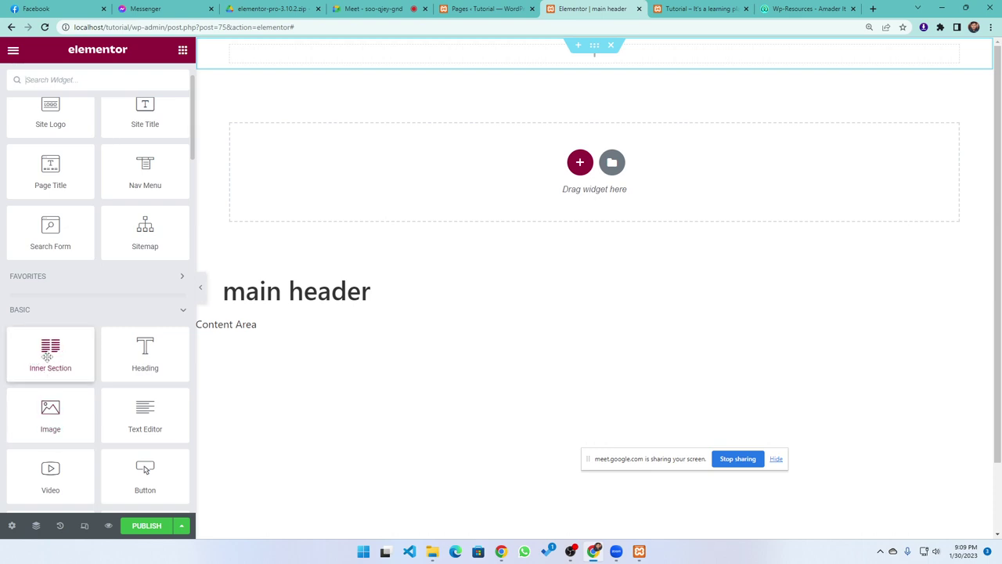
# Drop a two-column Inner Section into the top section, then switch to the Amader IT tab
pyautogui.moveTo(48, 349); pyautogui.dragTo(536, 59)
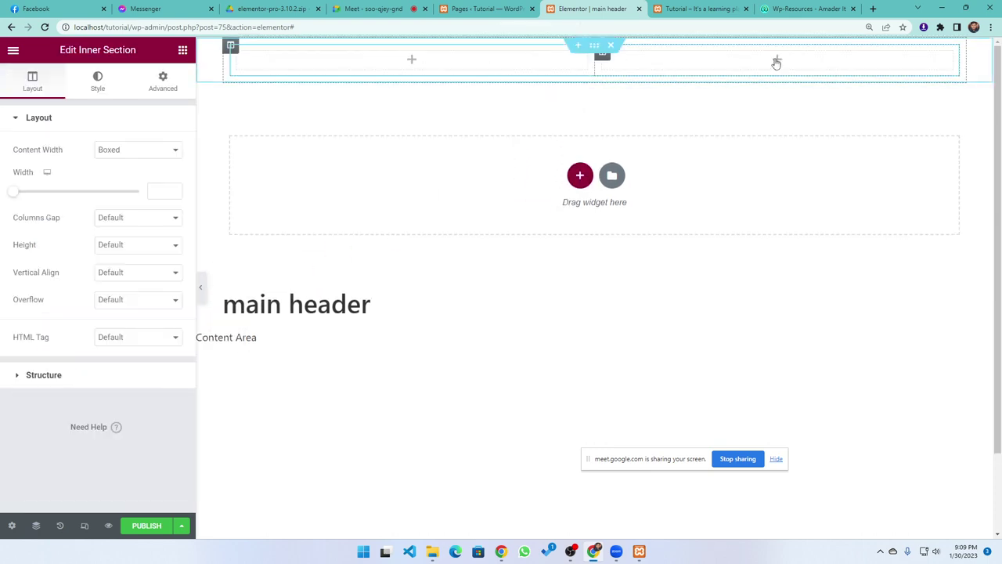
pyautogui.click(333, 66)
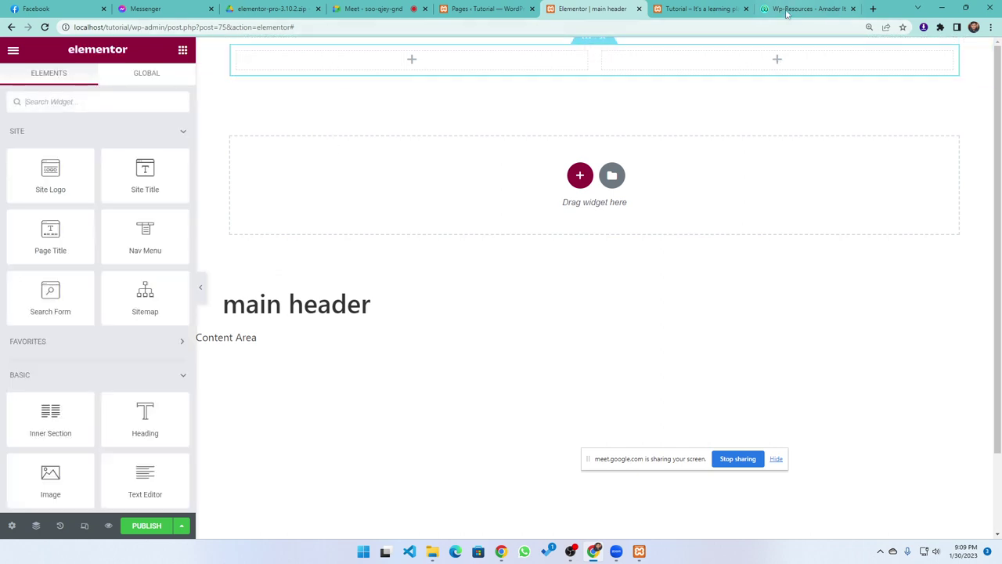
pyautogui.hotkey('ctrl', '9')
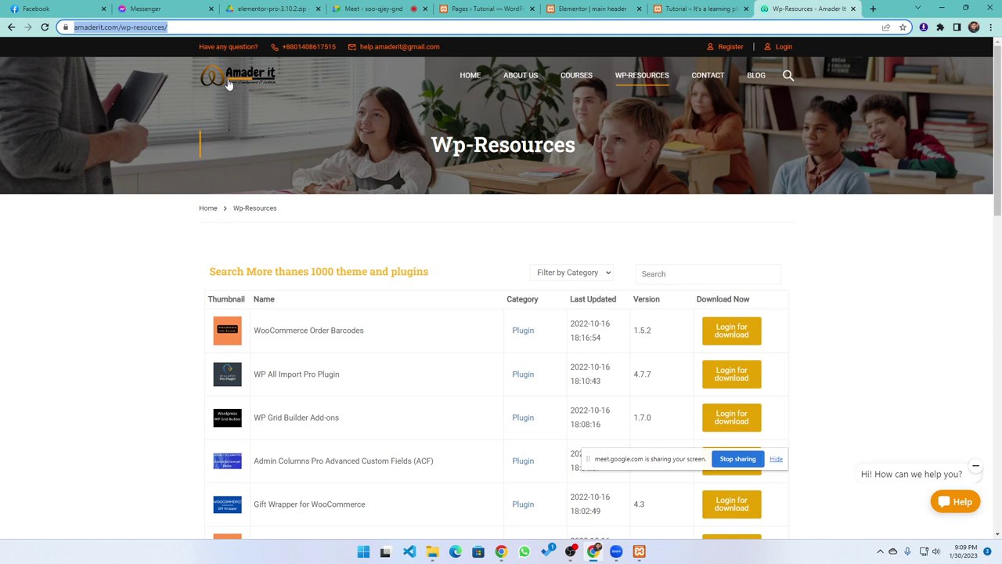
# Highlight the Amader IT contact top bar, then return to the Elementor main header tab
pyautogui.moveTo(198, 48); pyautogui.dragTo(454, 45)
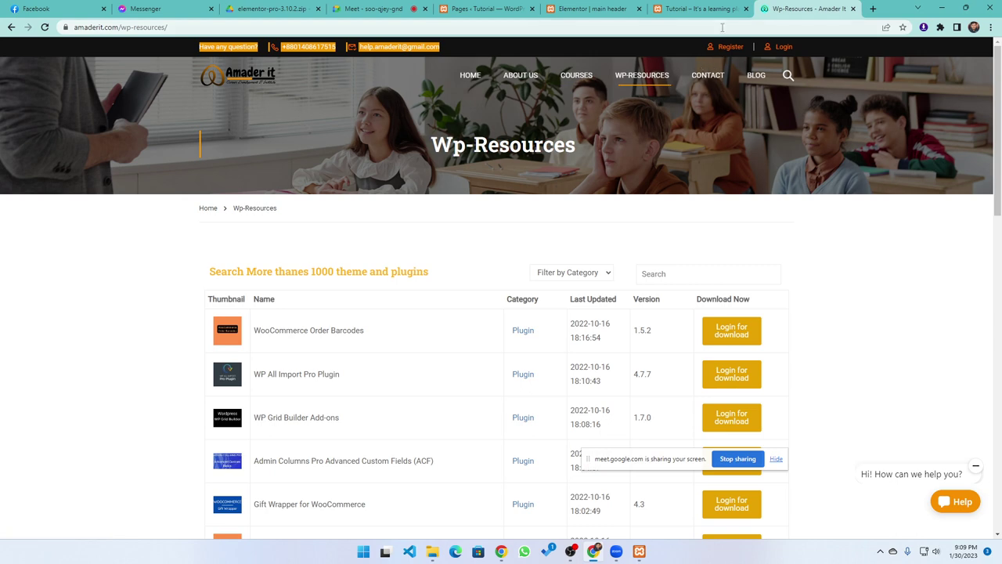
pyautogui.click(699, 9)
pyautogui.click(593, 9)
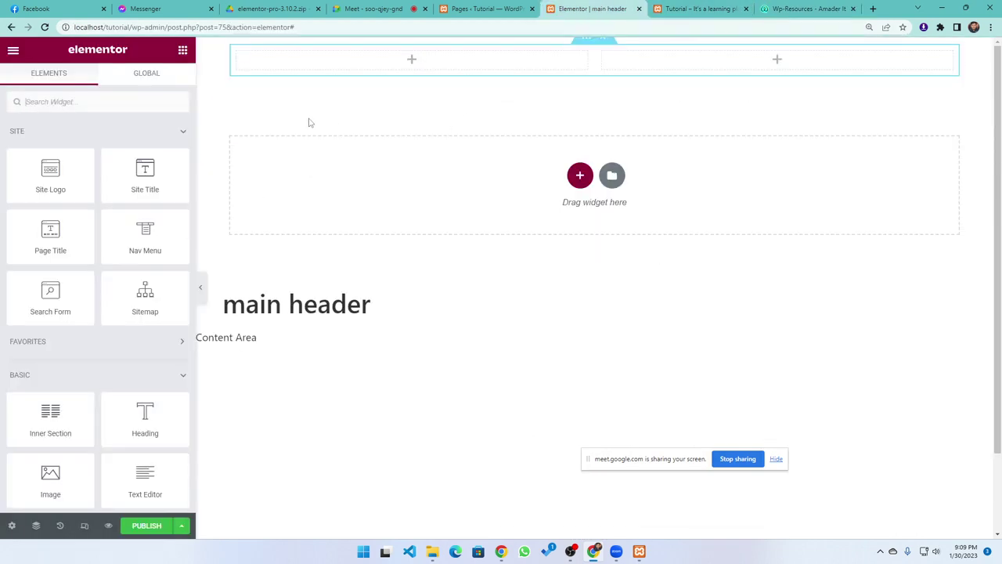
# Give the top section a classic light grey #D2D2D2 background colour
pyautogui.click(594, 47)
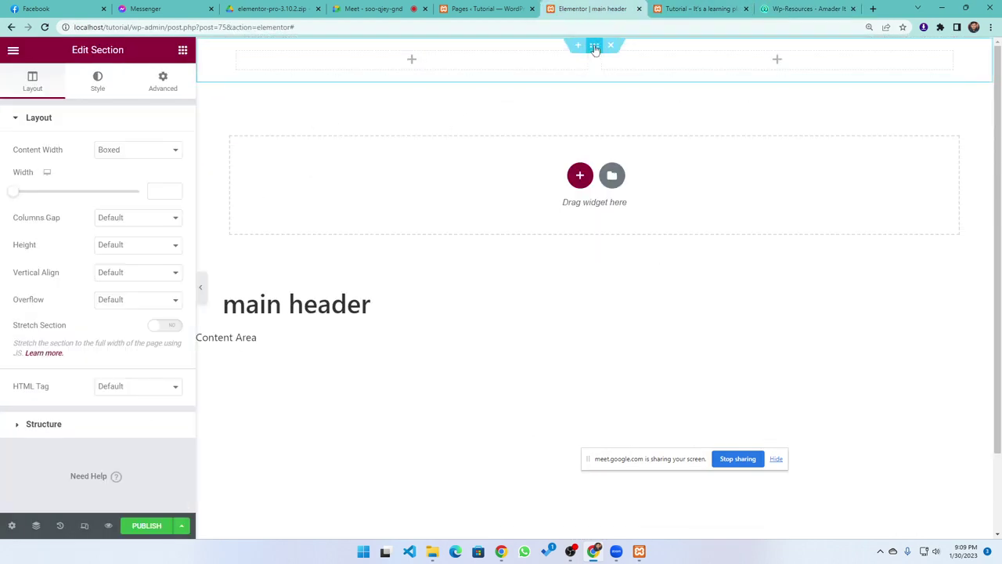
pyautogui.click(95, 81)
pyautogui.click(121, 176)
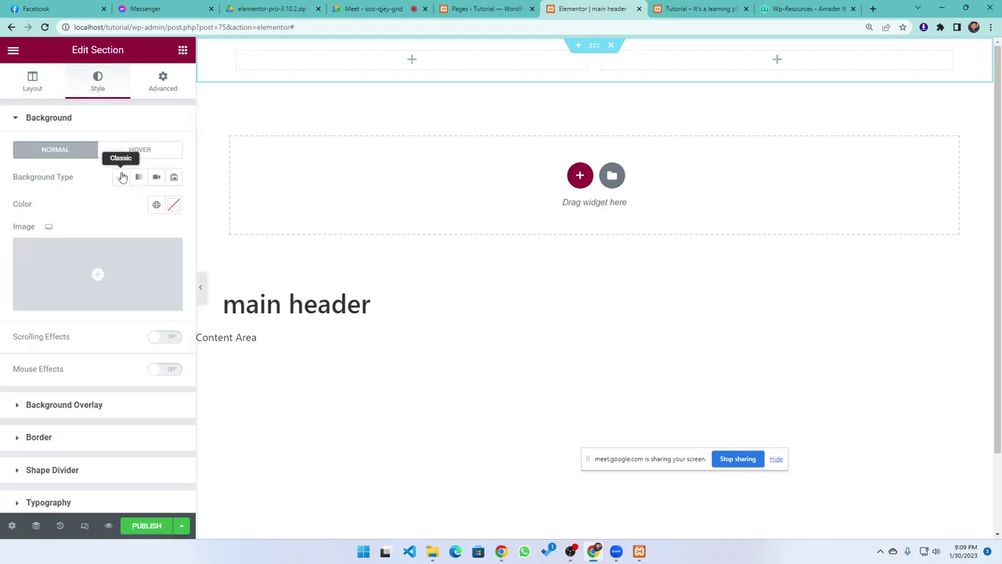
pyautogui.click(173, 205)
pyautogui.moveTo(47, 288); pyautogui.dragTo(16, 275)
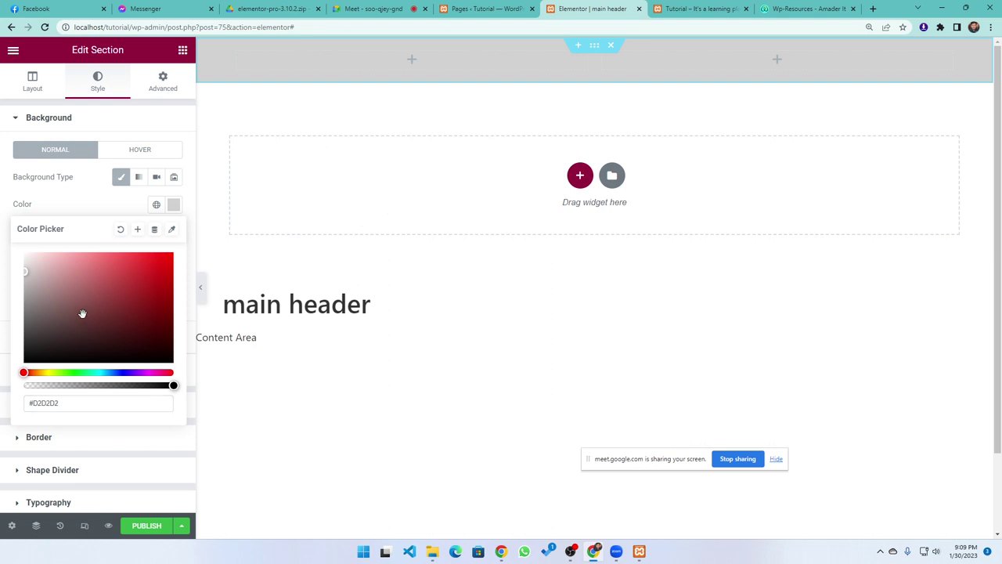
pyautogui.click(74, 215)
pyautogui.click(384, 62)
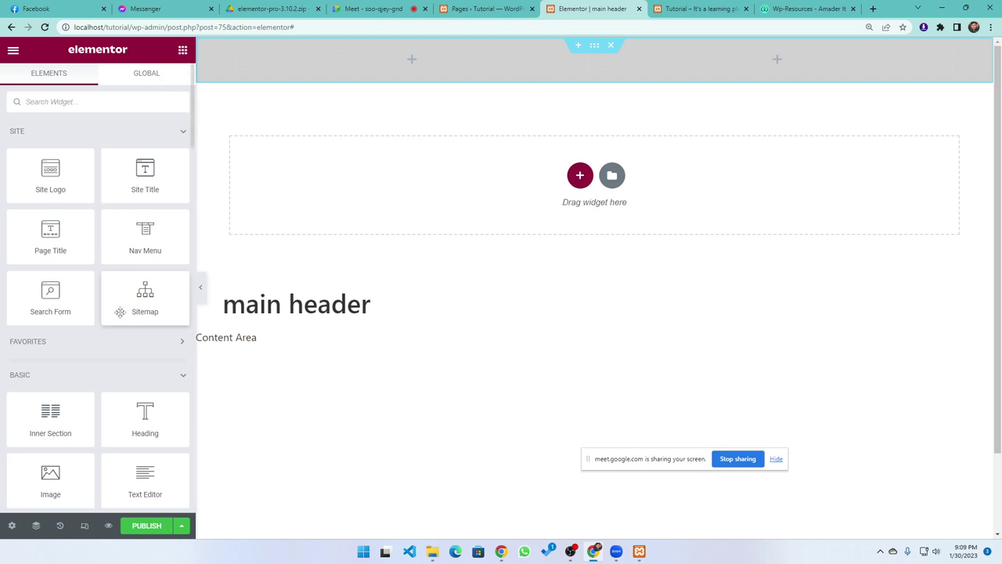
# Place an Icon List in the header's left column with Inline layout
pyautogui.scroll(-2, 145, 301)
pyautogui.scroll(-1, 89, 393)
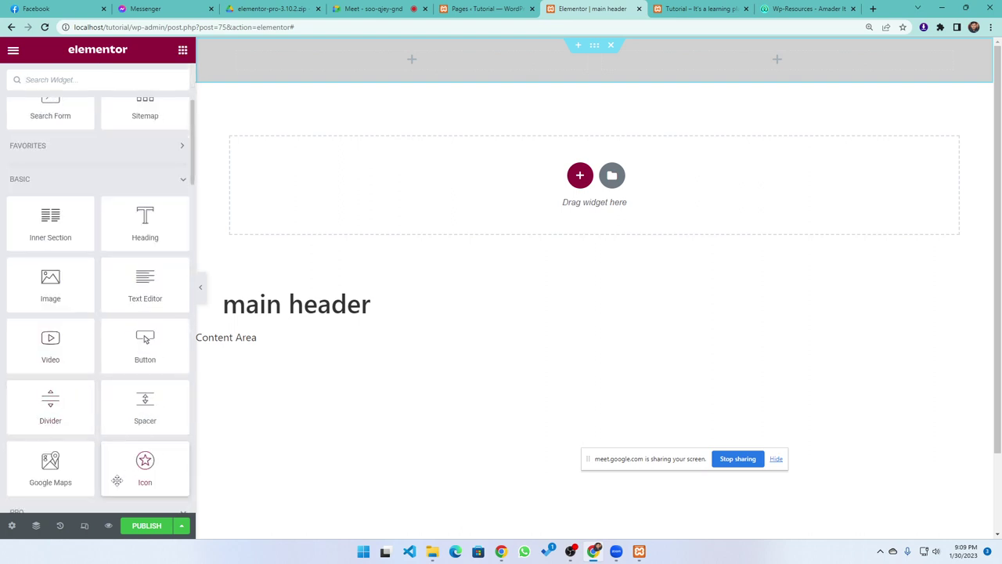
pyautogui.scroll(3, 108, 415)
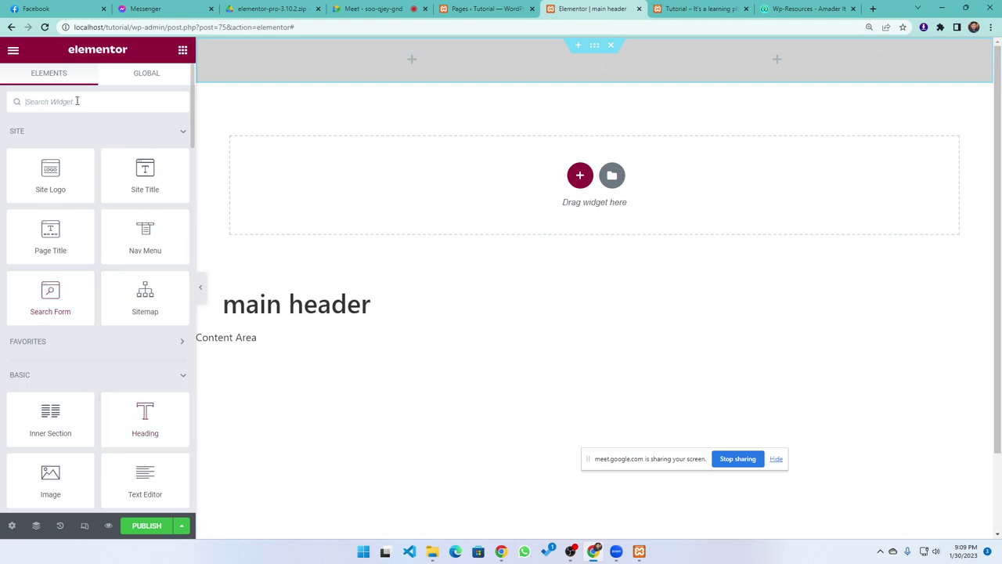
pyautogui.write('l')
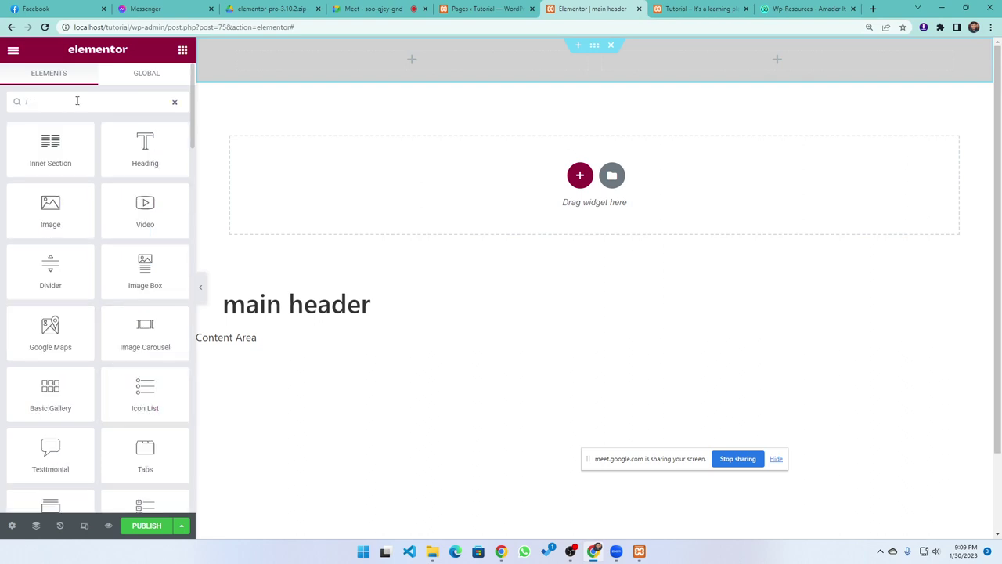
pyautogui.press('BackSpace')
pyautogui.write('ico')
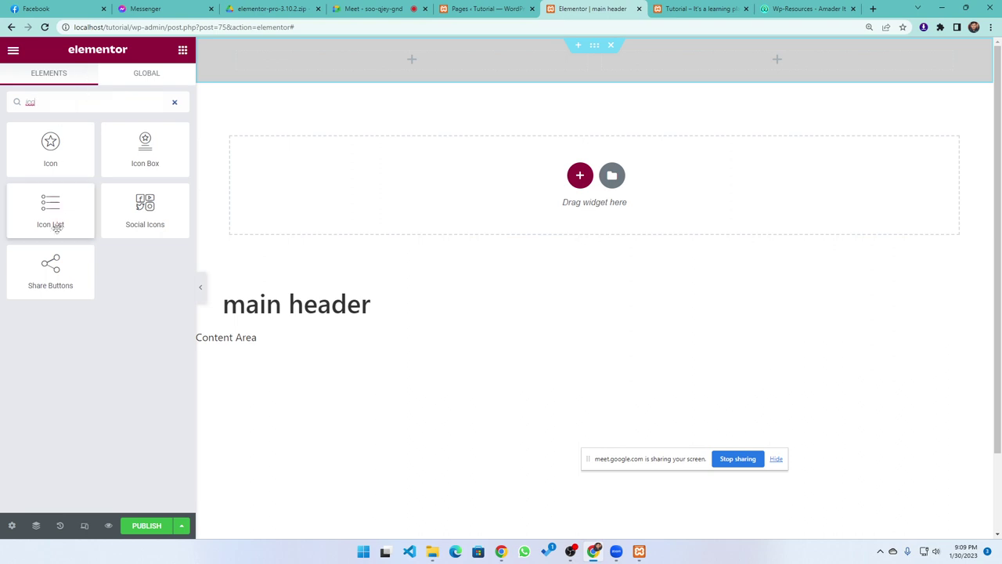
pyautogui.moveTo(54, 225); pyautogui.dragTo(420, 59)
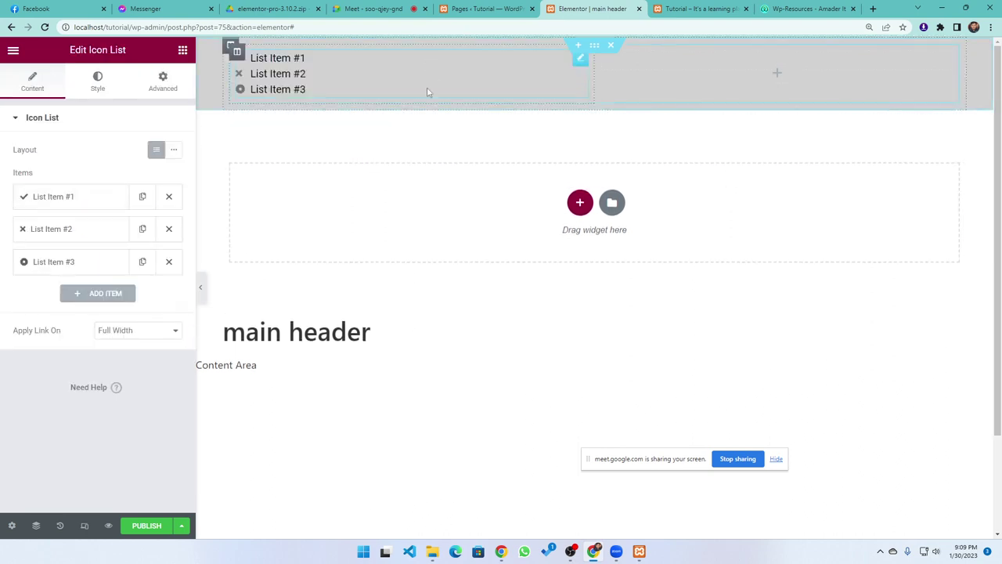
pyautogui.click(172, 150)
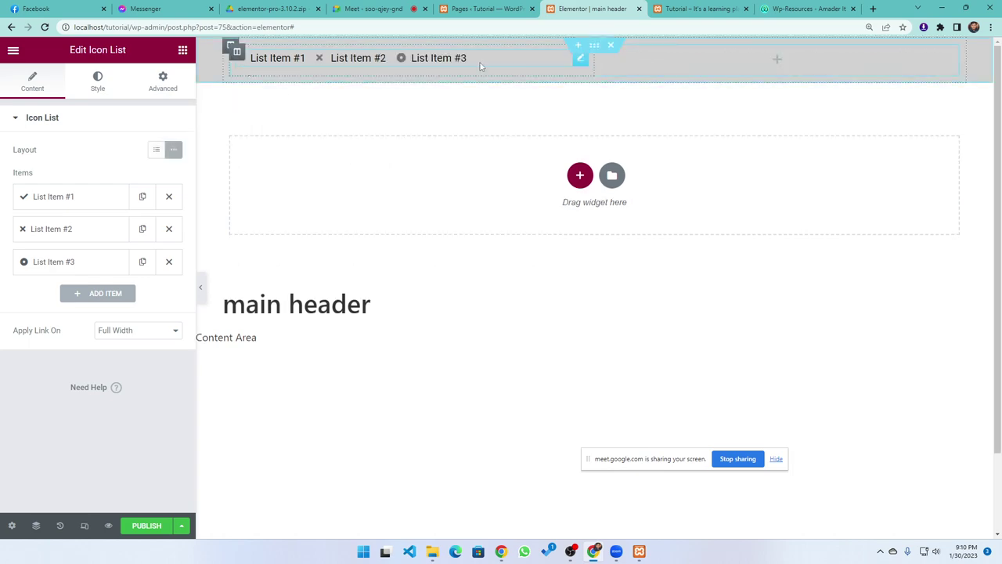
# Give List Item #1 the Phone icon from the Icon Library
pyautogui.click(73, 197)
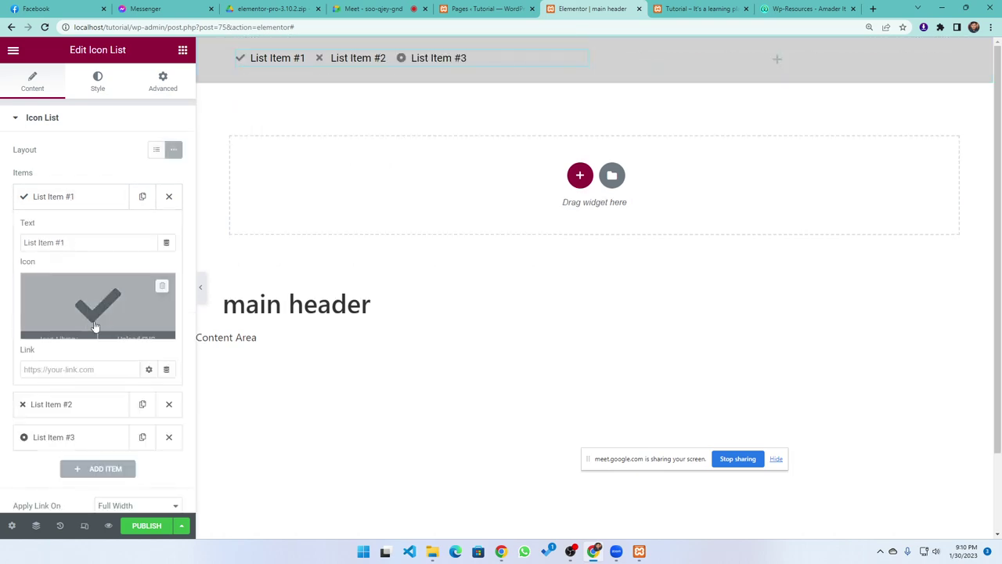
pyautogui.click(60, 329)
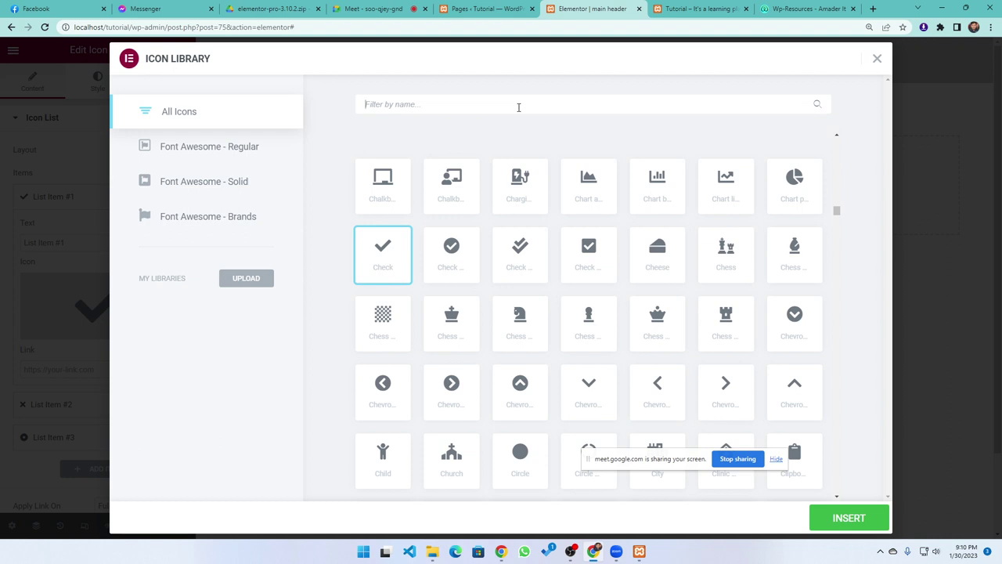
pyautogui.write('pho')
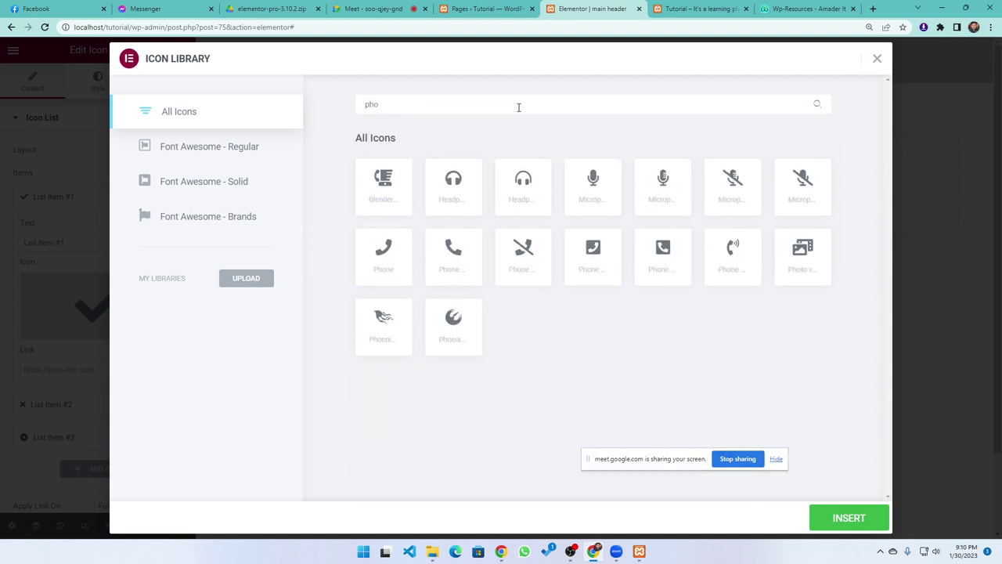
pyautogui.click(375, 251)
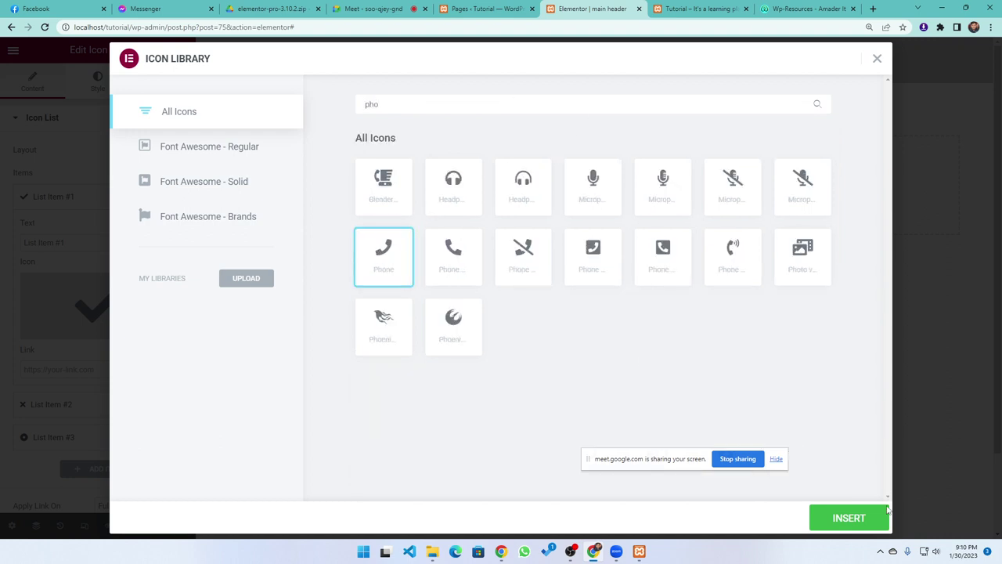
pyautogui.click(849, 518)
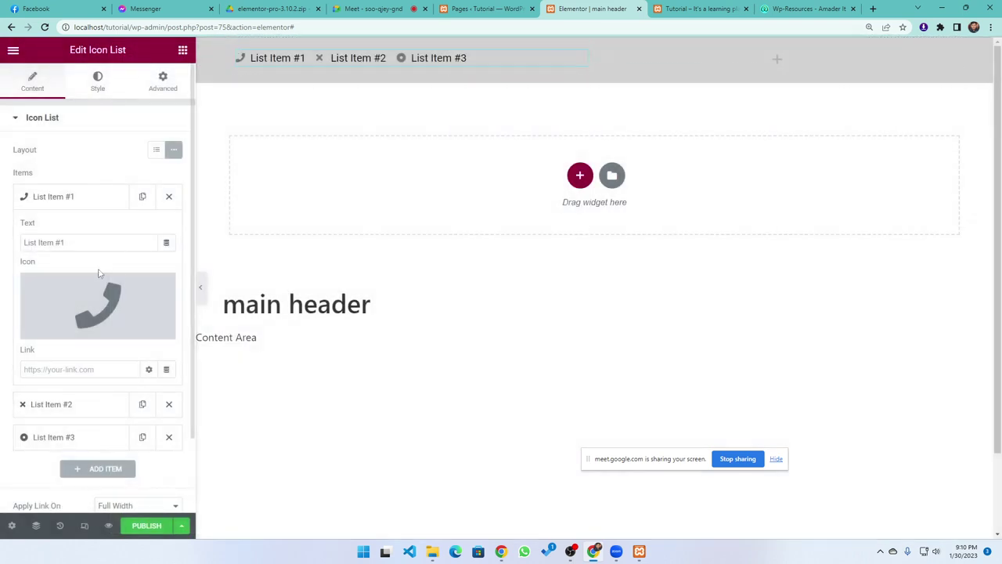
# Replace List Item #1's text with the contact phone number, leaving the link empty
pyautogui.moveTo(90, 244); pyautogui.dragTo(2, 252)
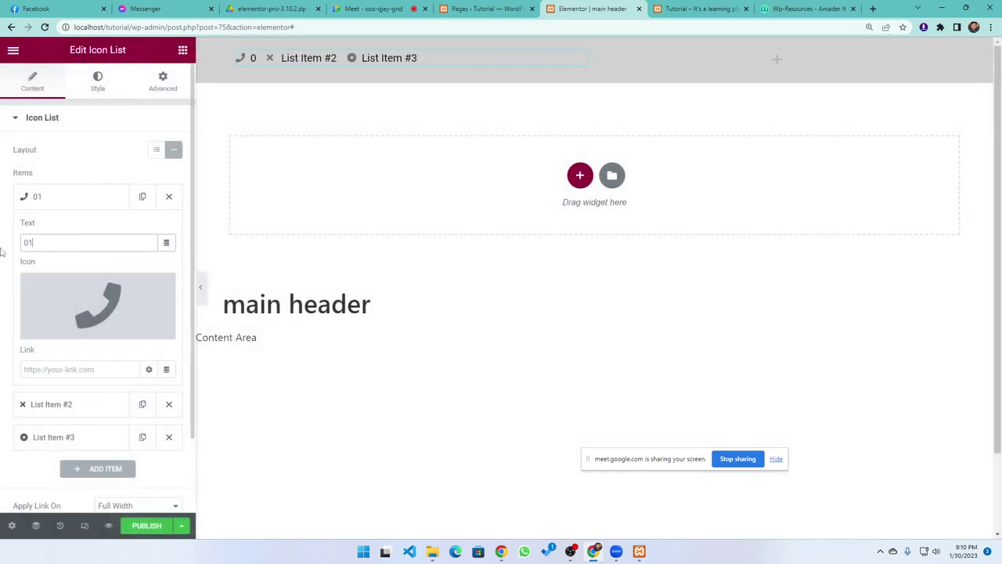
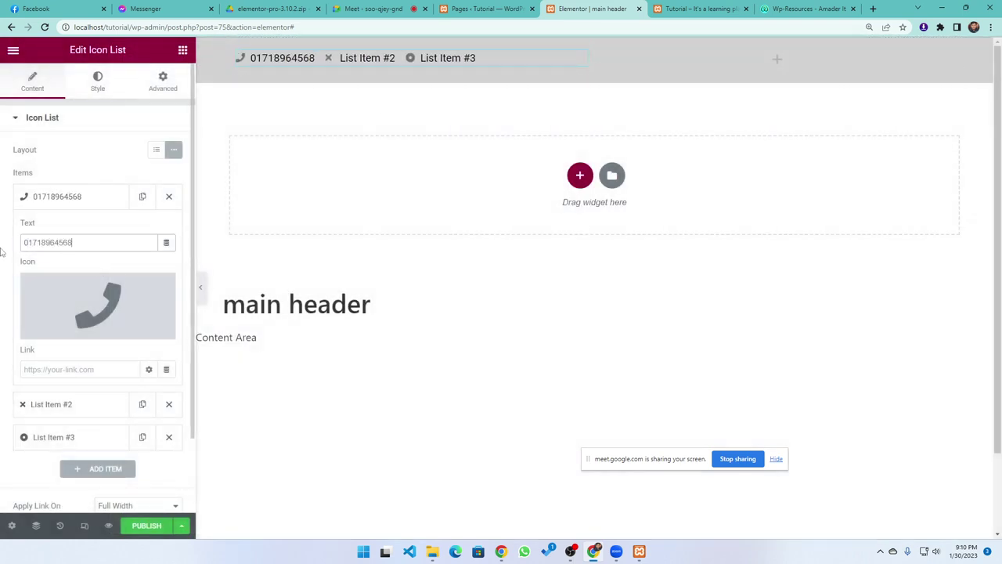
pyautogui.click(89, 372)
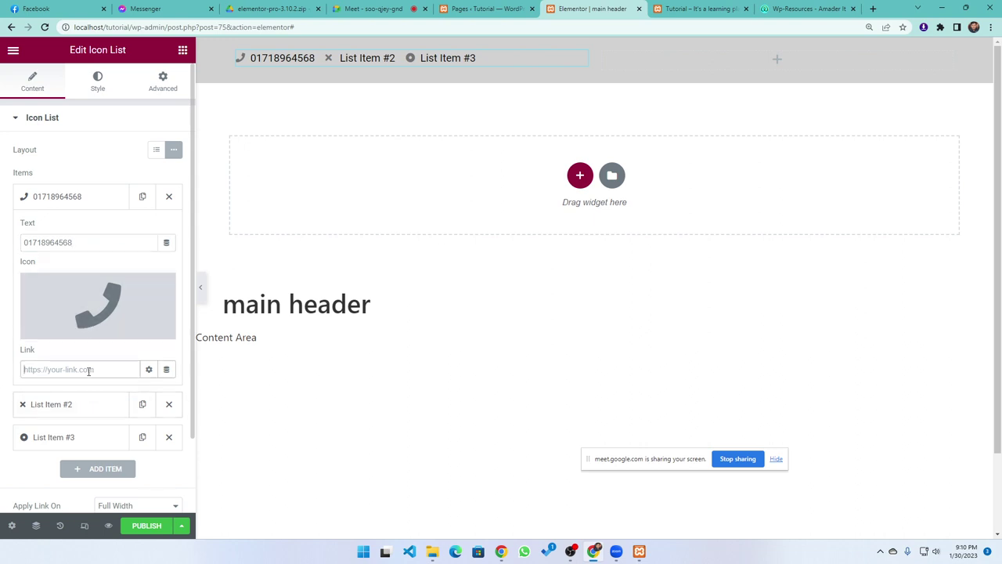
pyautogui.write('tel')
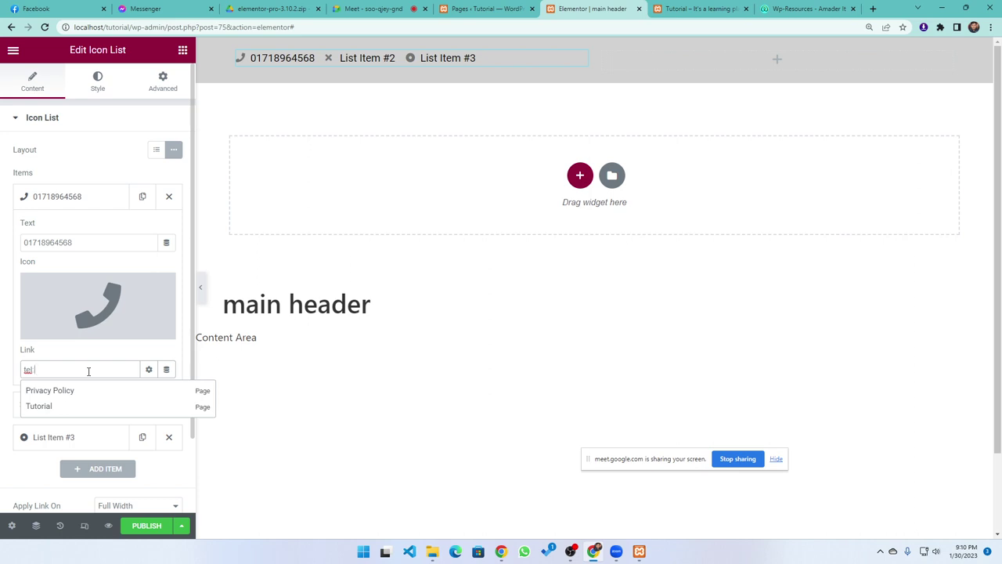
pyautogui.write(':')
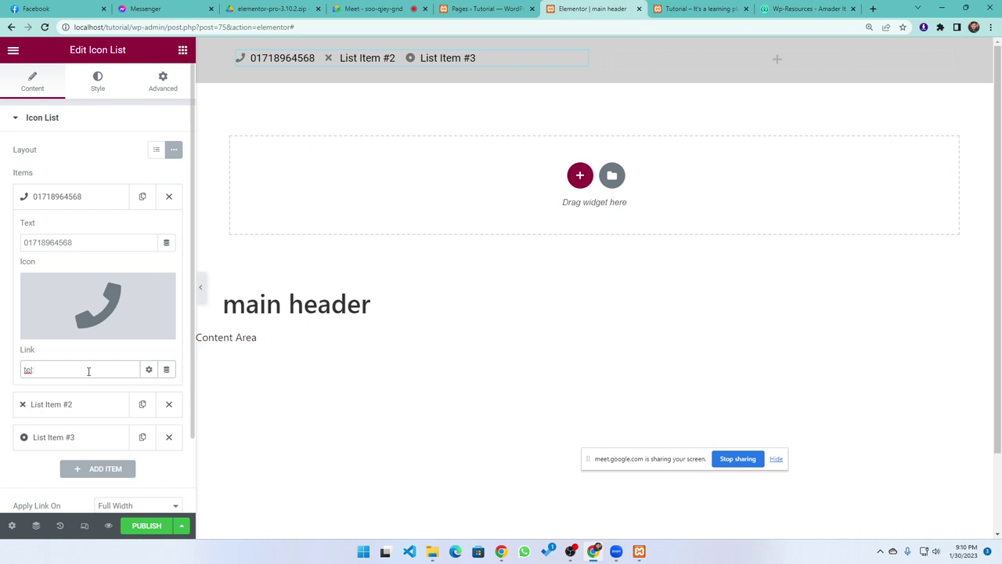
pyautogui.press('BackSpace')
pyautogui.press('BackSpace')
pyautogui.press('BackSpace')
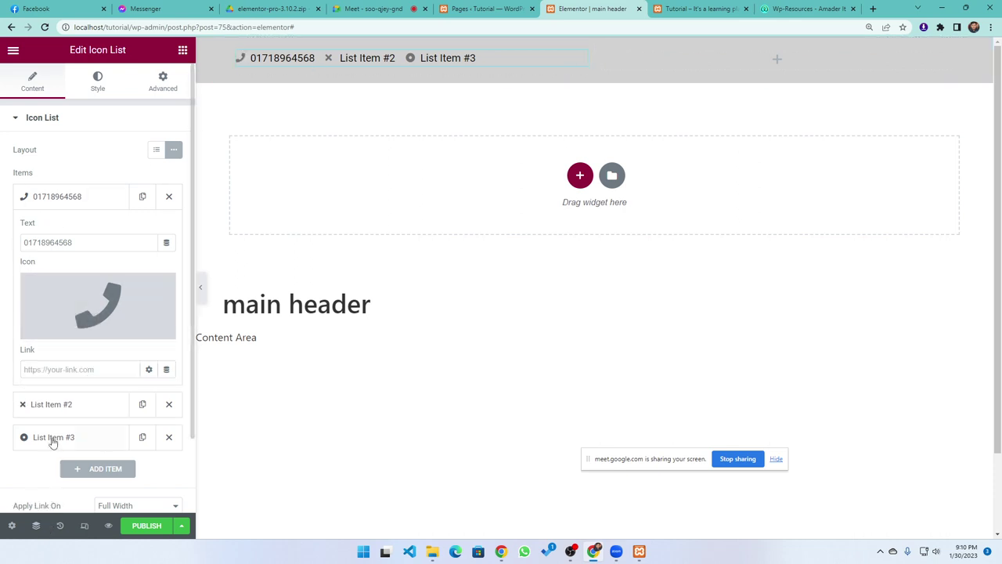
# Delete List Items #2 and #3 so only the phone item remains
pyautogui.click(97, 413)
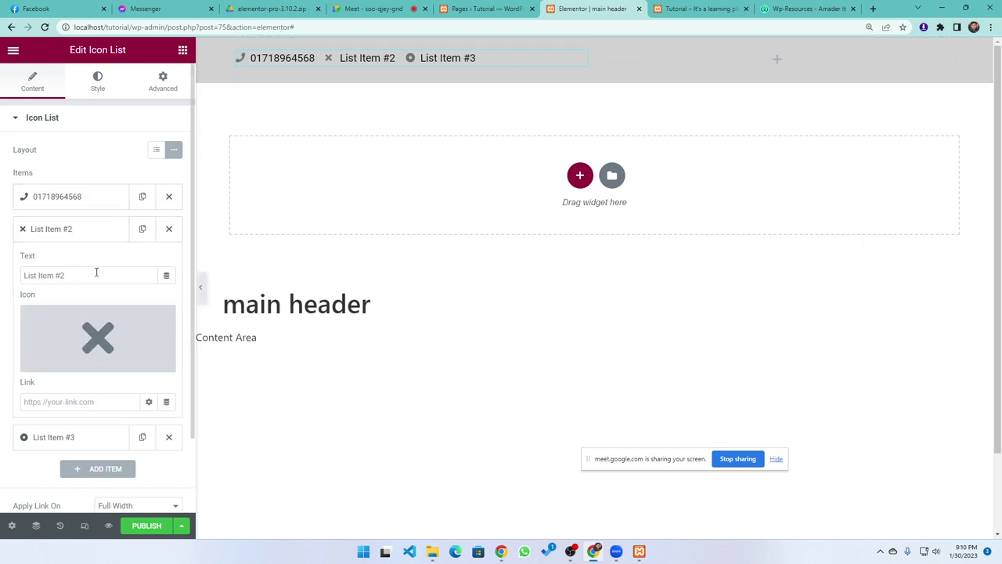
pyautogui.click(125, 208)
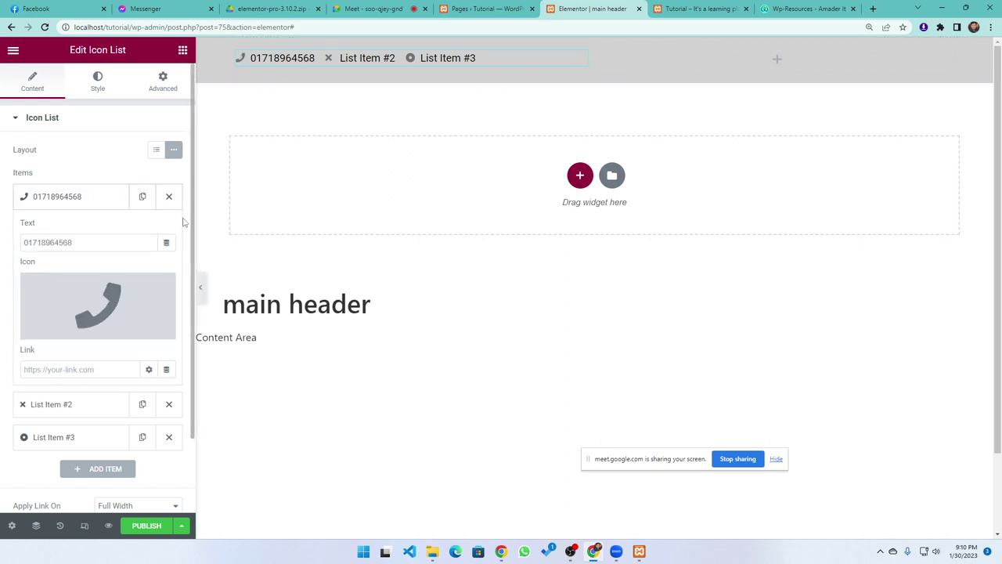
pyautogui.click(102, 201)
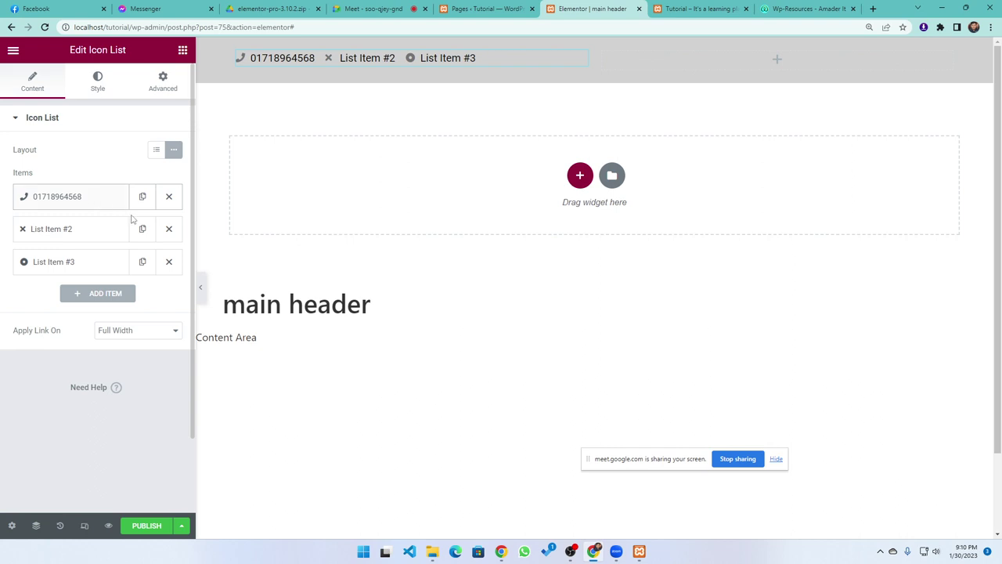
pyautogui.click(169, 232)
pyautogui.click(169, 233)
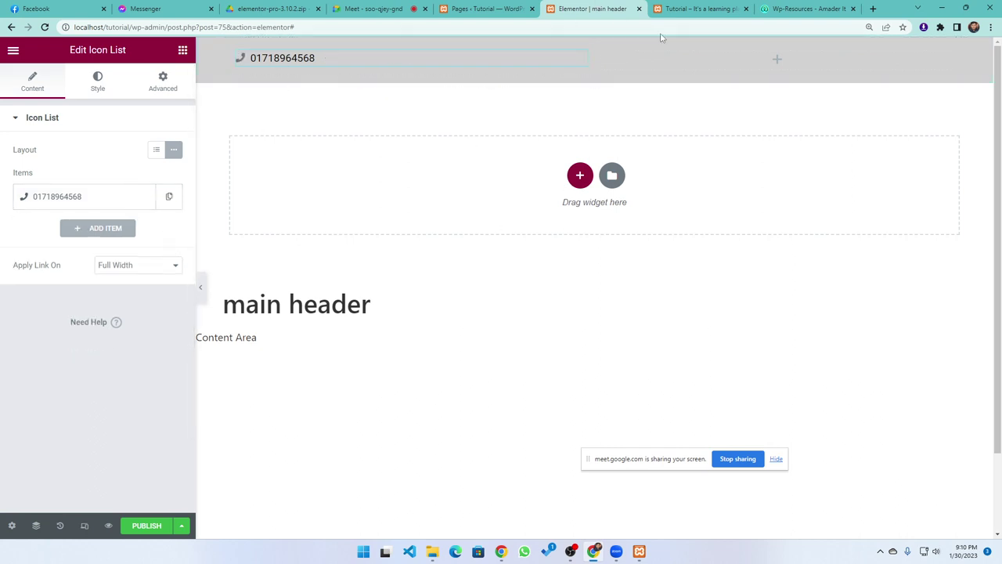
pyautogui.click(183, 50)
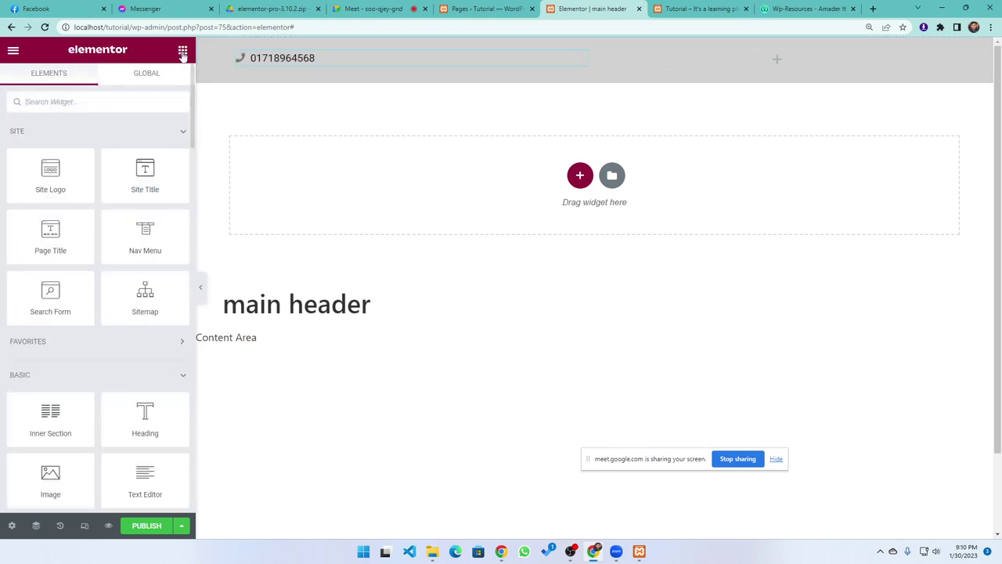
# Add a second inline Icon List to the right column and delete its items #2 and #3
pyautogui.click(107, 100)
pyautogui.write('ico')
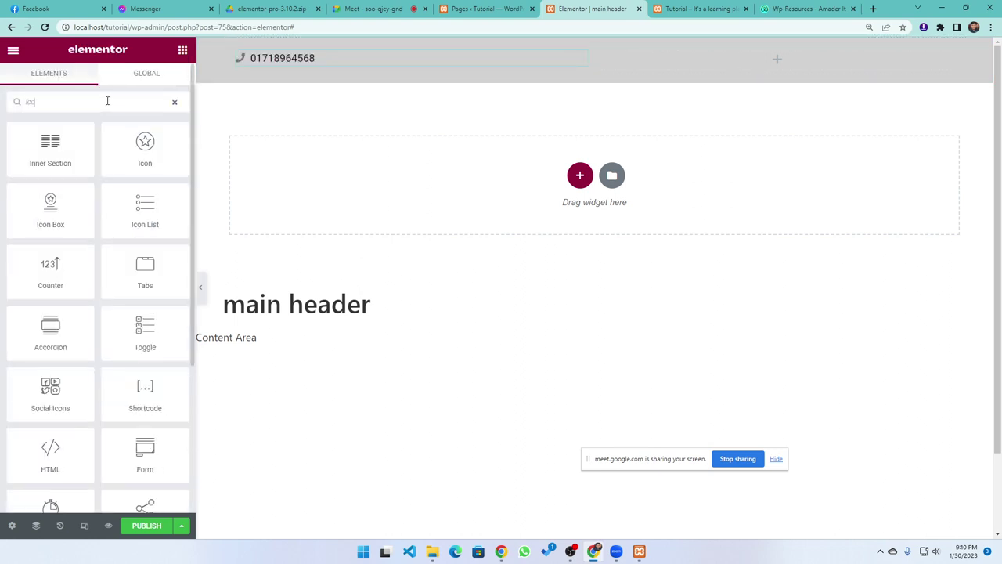
pyautogui.moveTo(147, 199); pyautogui.dragTo(811, 71)
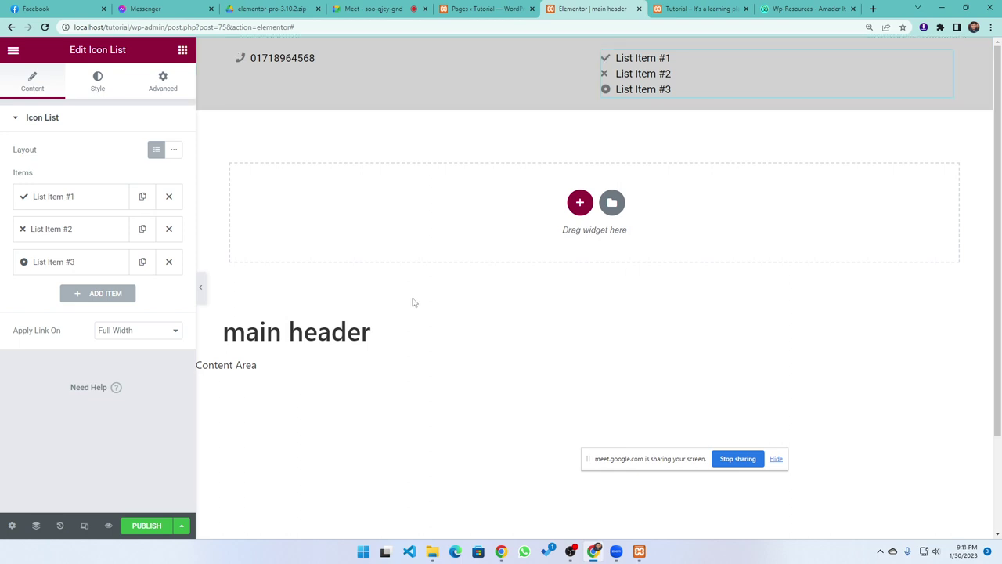
pyautogui.click(173, 152)
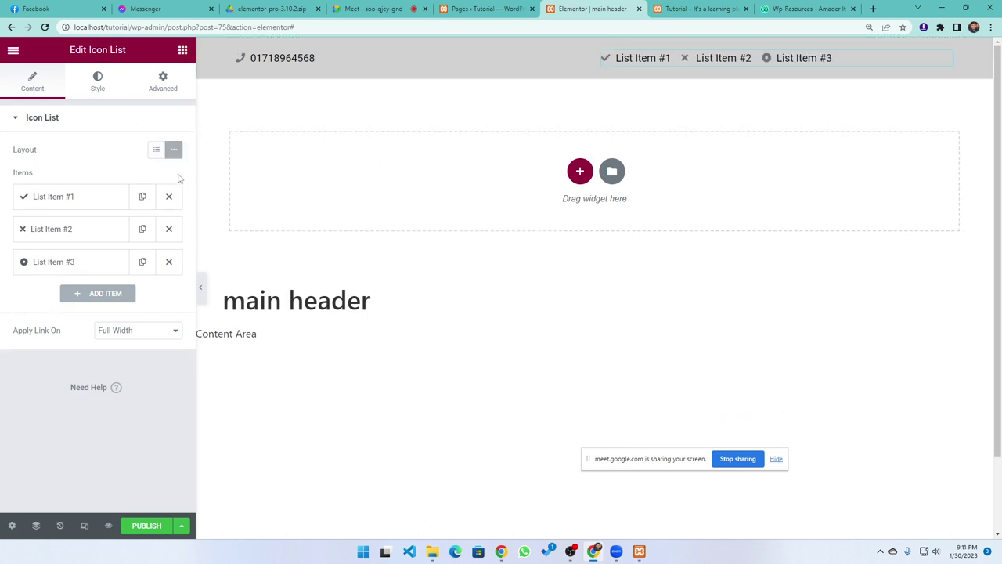
pyautogui.click(167, 263)
pyautogui.click(168, 229)
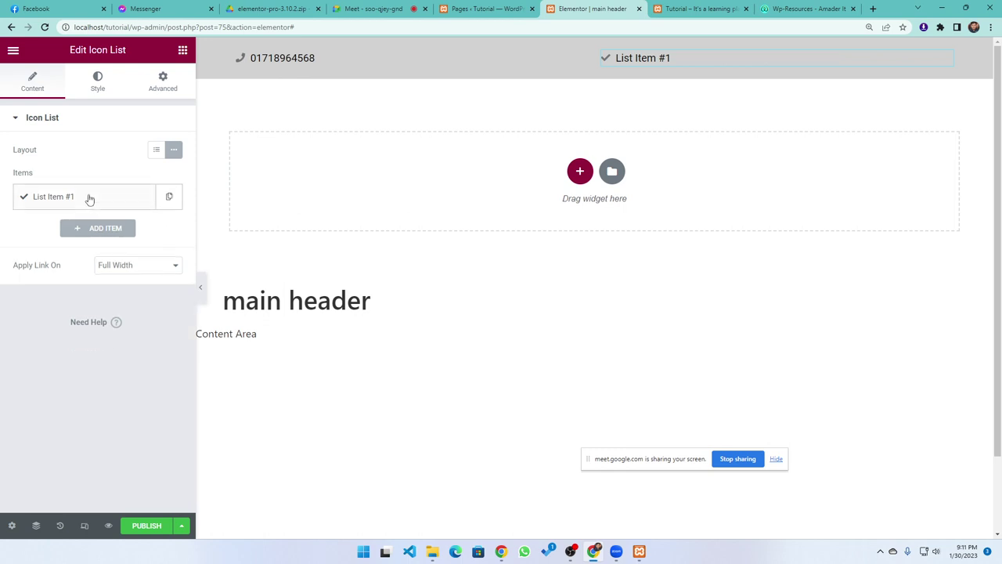
# Set the remaining item's text to the contact e-mail address
pyautogui.click(90, 196)
pyautogui.click(78, 243)
pyautogui.tripleClick(79, 244)
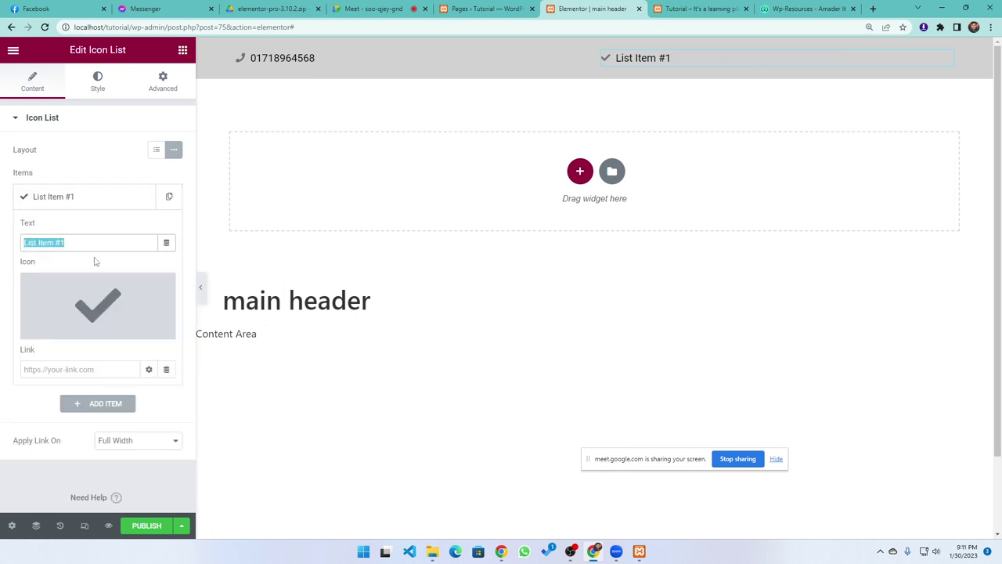
pyautogui.write('E')
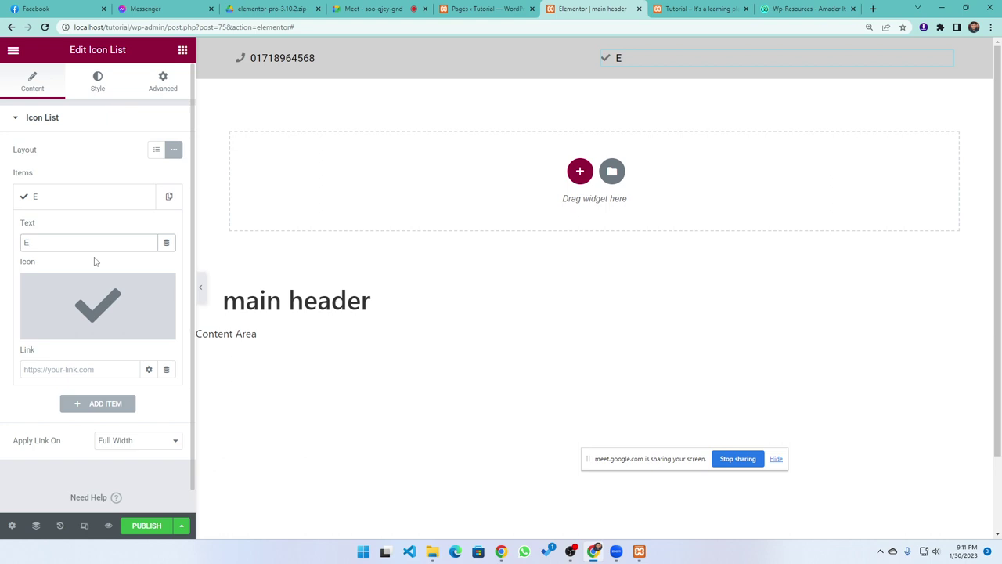
pyautogui.press('BackSpace')
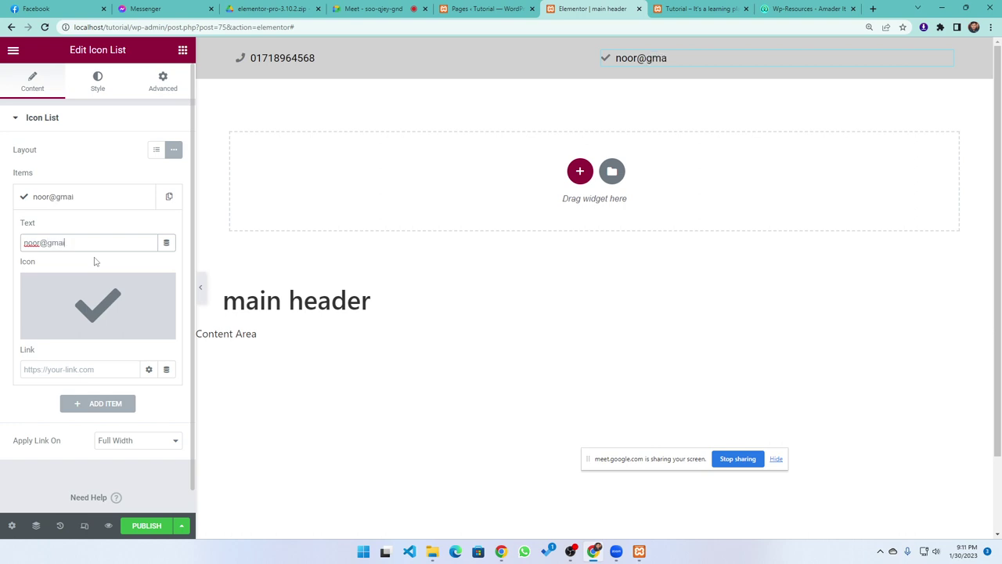
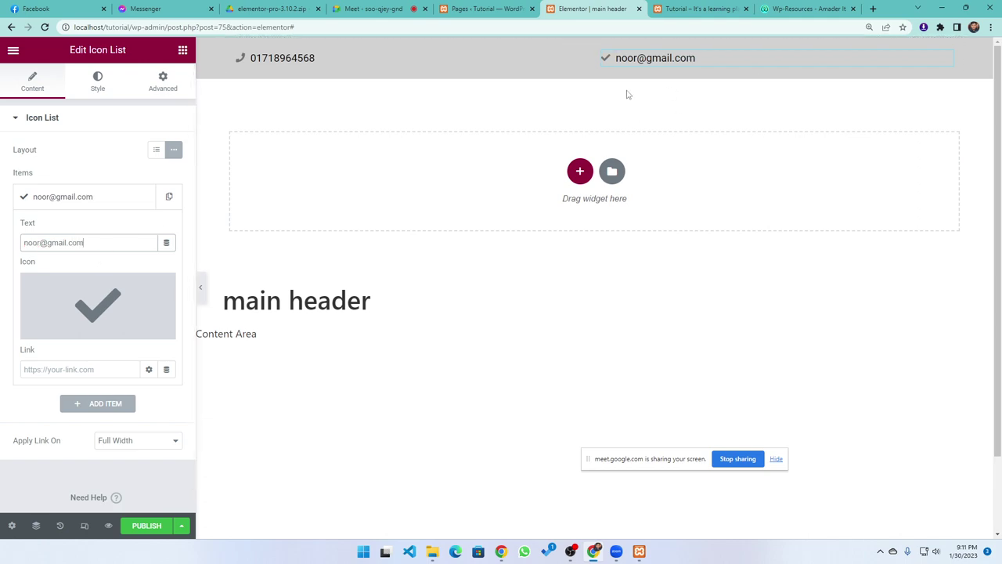
# Give the e-mail item the Envelope icon from the Icon Library
pyautogui.click(63, 321)
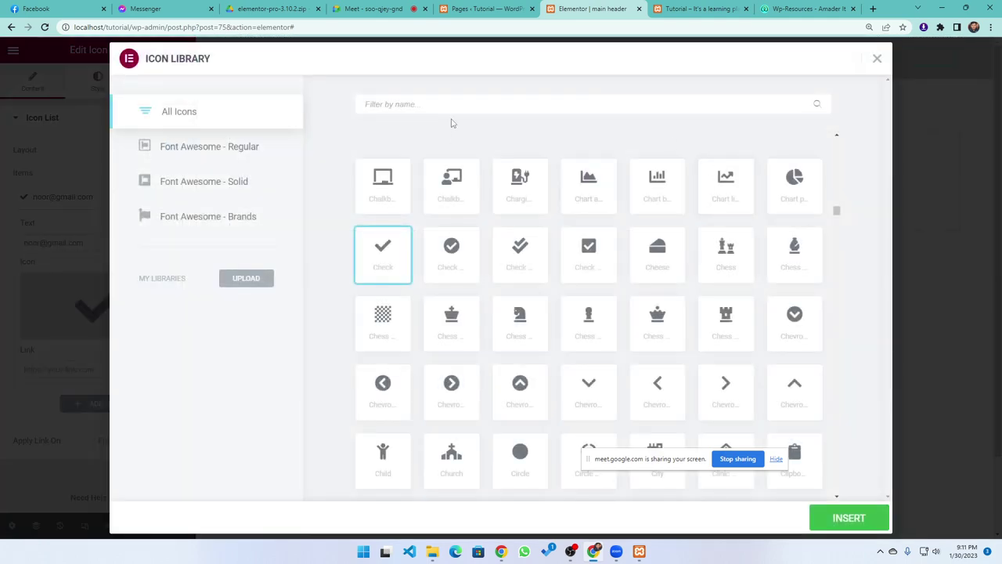
pyautogui.scroll(-4, 507, 303)
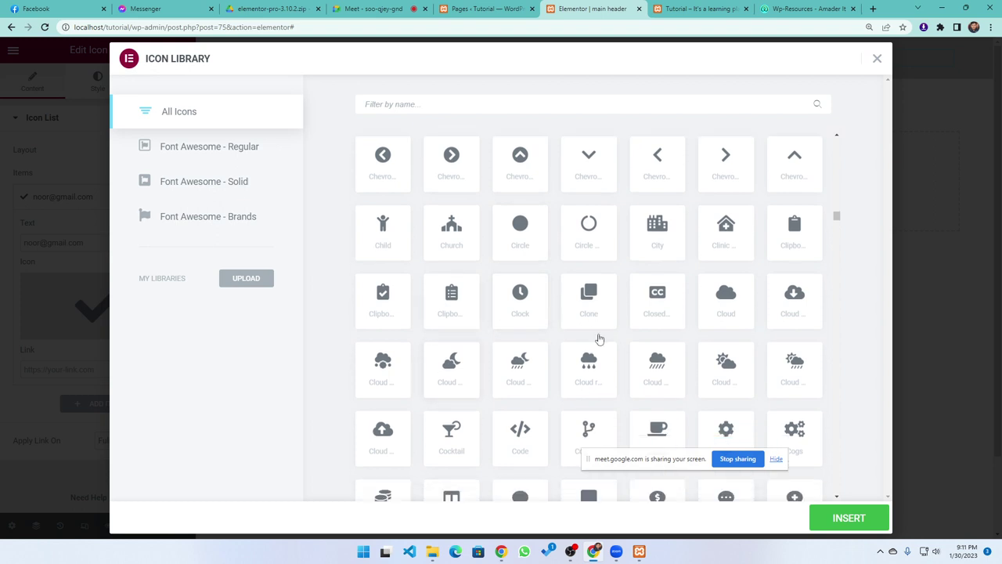
pyautogui.scroll(-2, 571, 342)
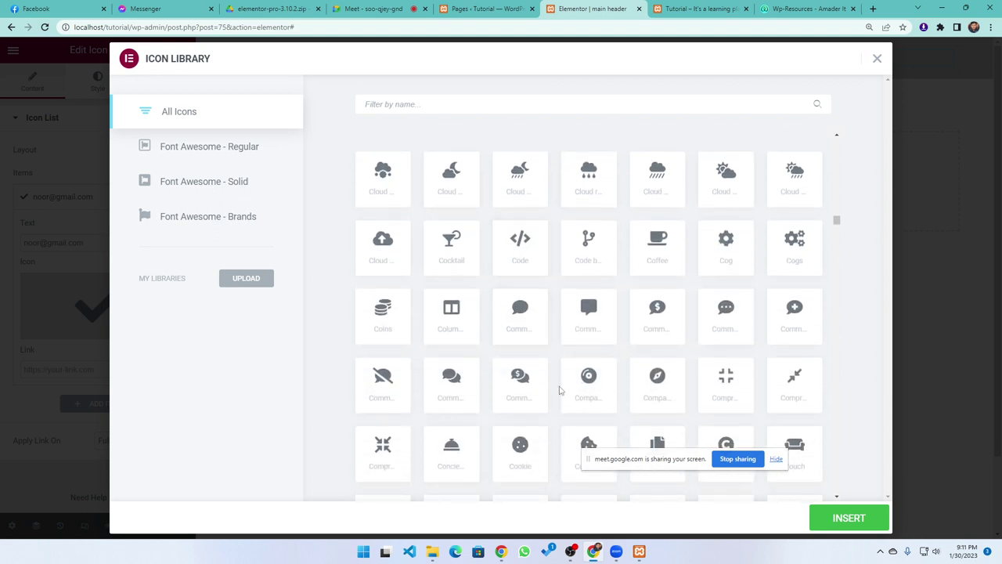
pyautogui.click(596, 317)
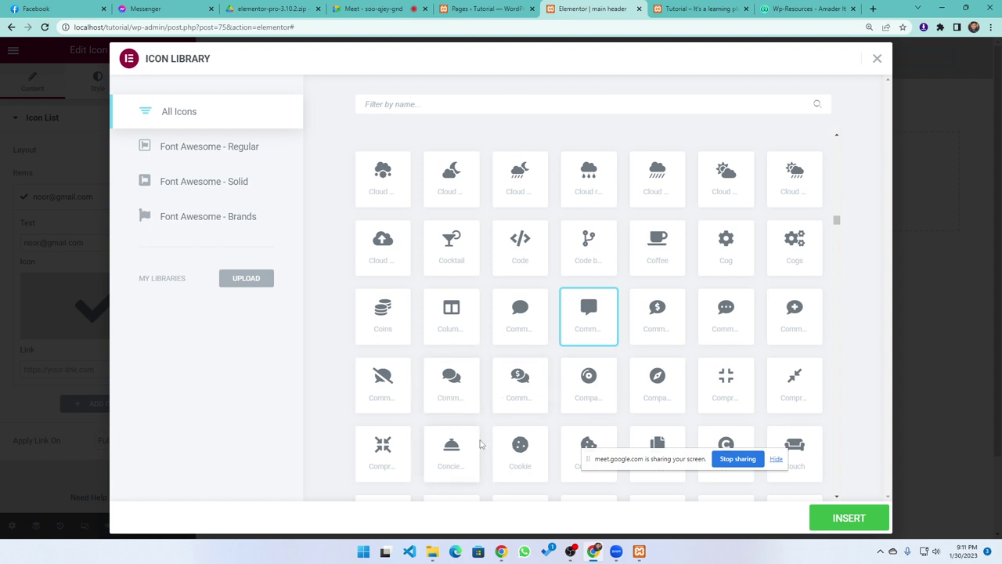
pyautogui.scroll(-4, 508, 368)
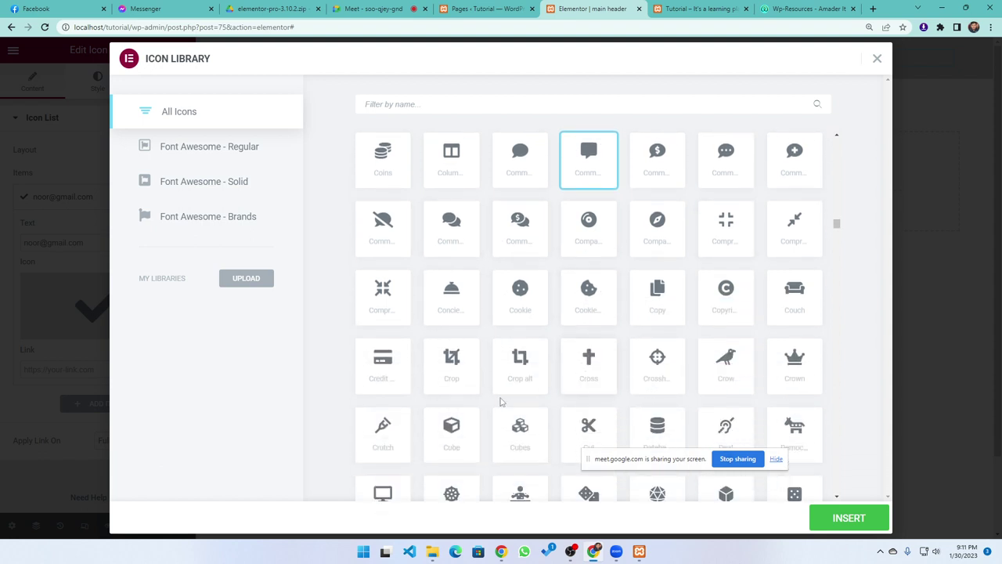
pyautogui.scroll(-3, 487, 396)
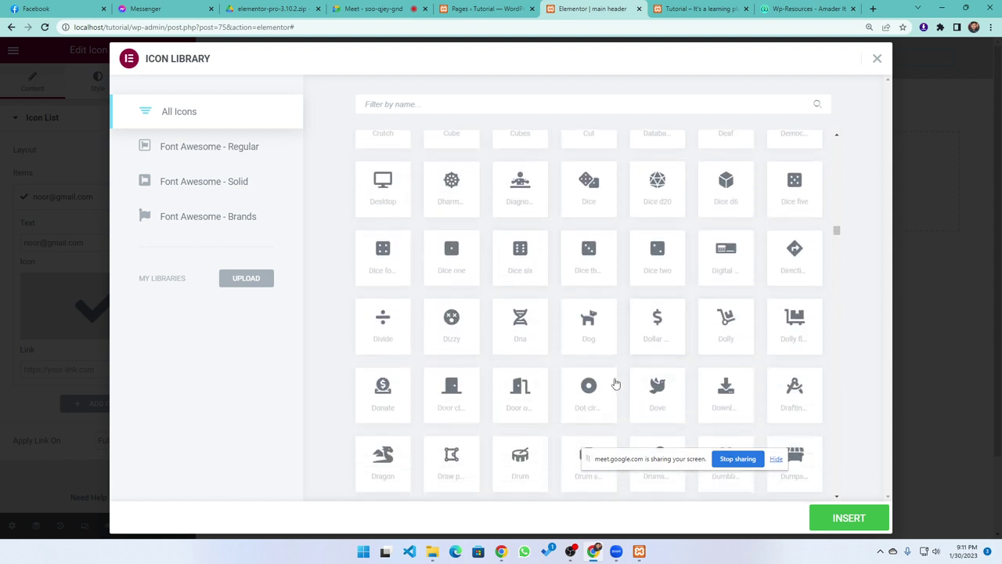
pyautogui.scroll(-3, 443, 376)
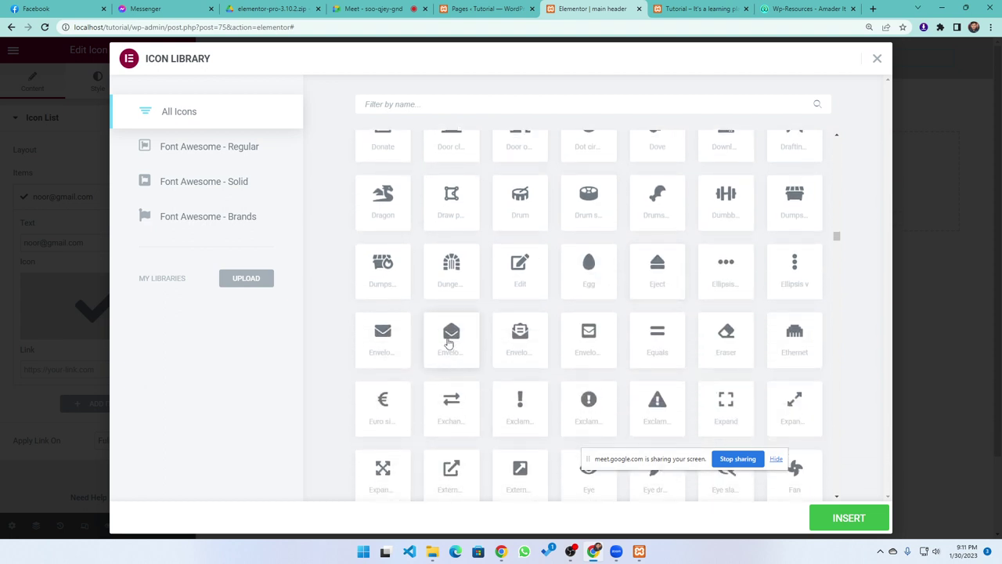
pyautogui.click(383, 343)
pyautogui.click(848, 518)
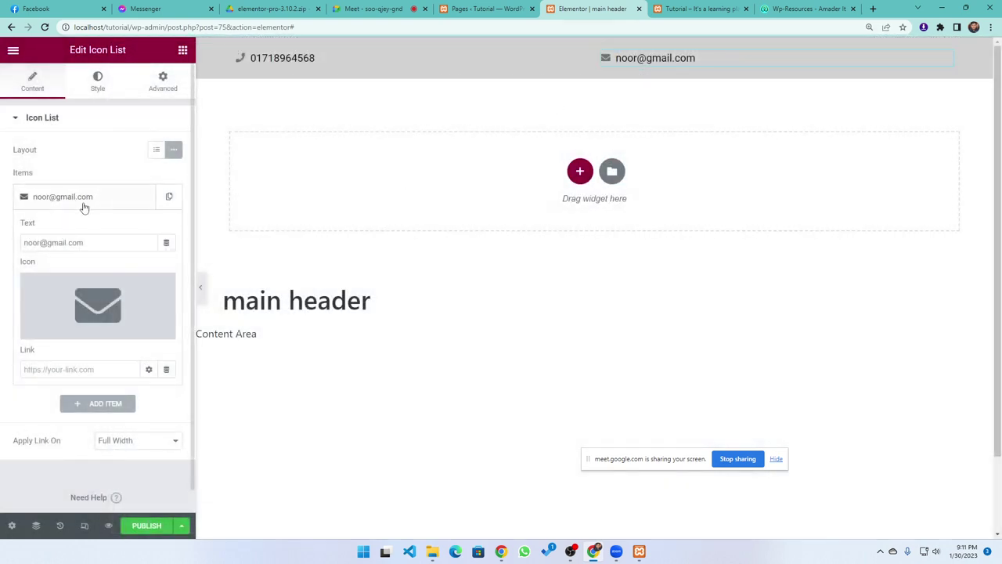
# Set the e-mail Icon List's List Alignment to Right
pyautogui.click(97, 81)
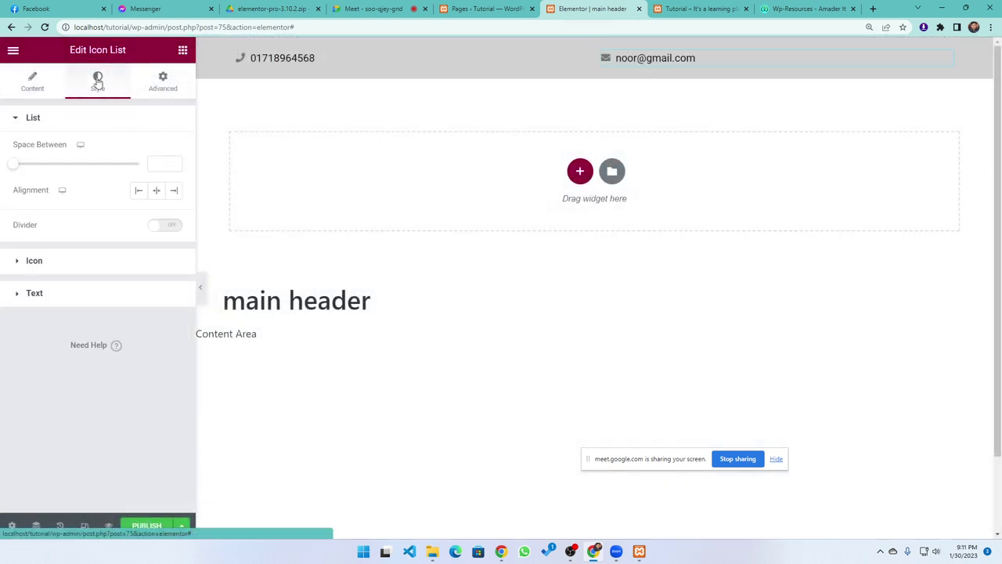
pyautogui.click(173, 191)
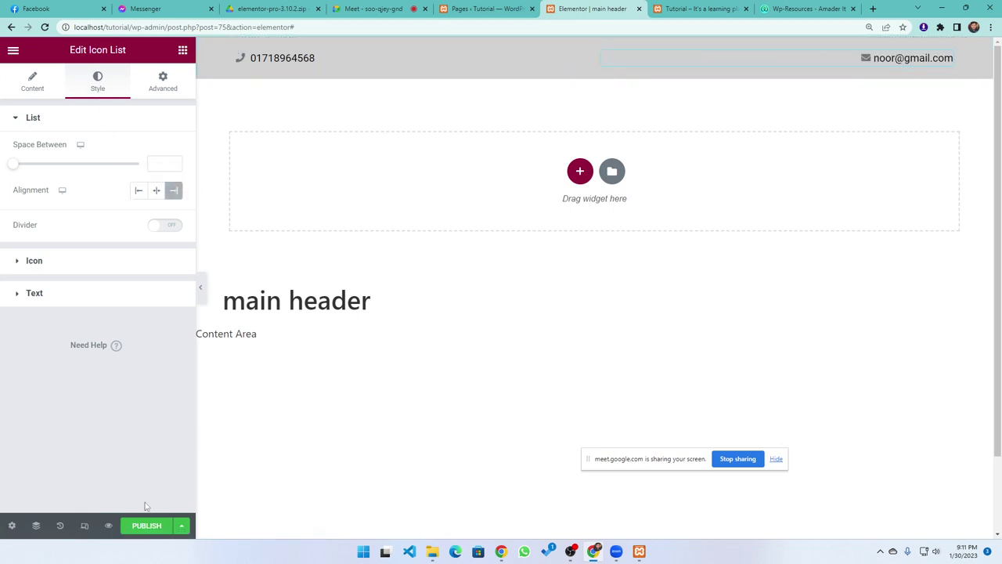
pyautogui.click(144, 527)
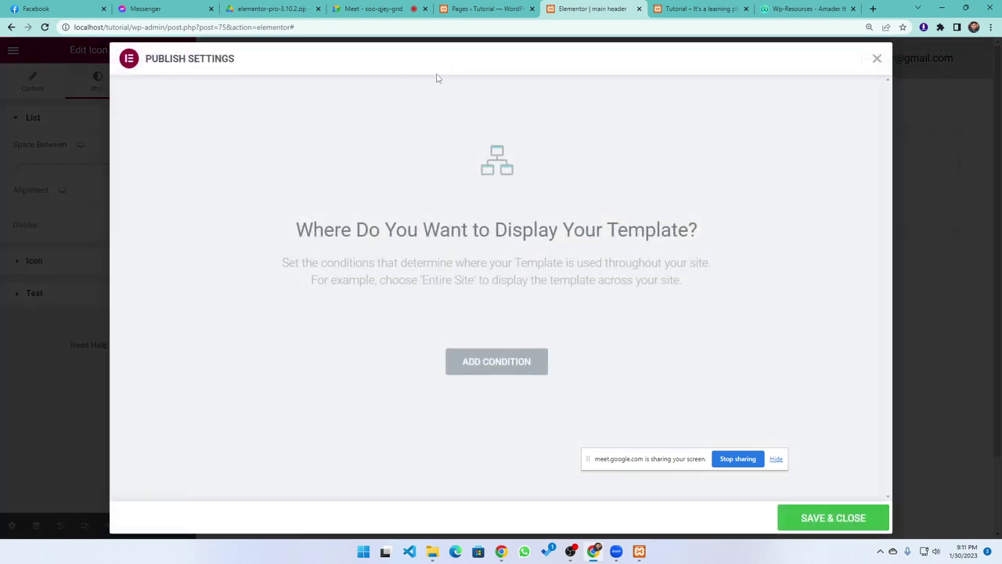
pyautogui.click(877, 61)
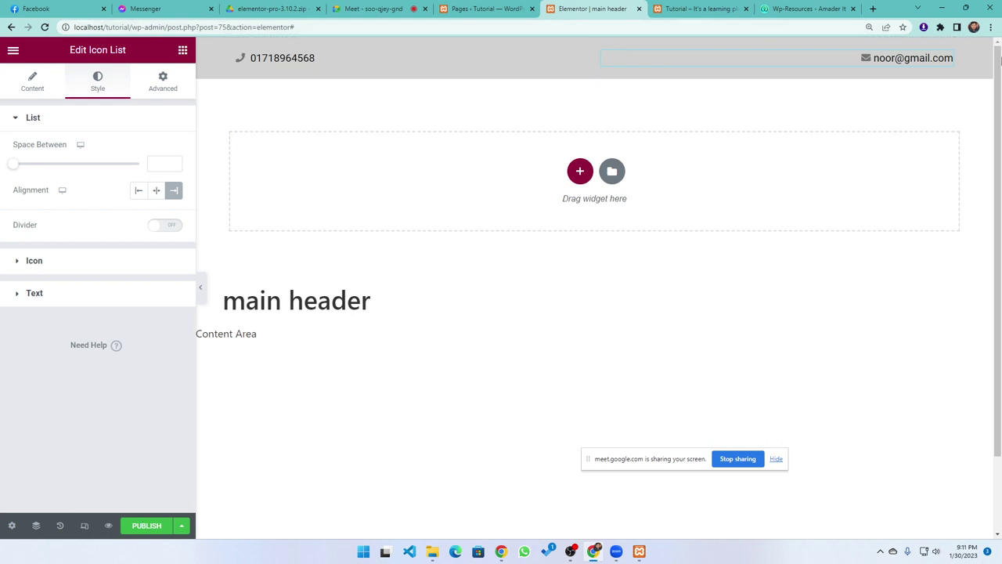
pyautogui.click(181, 52)
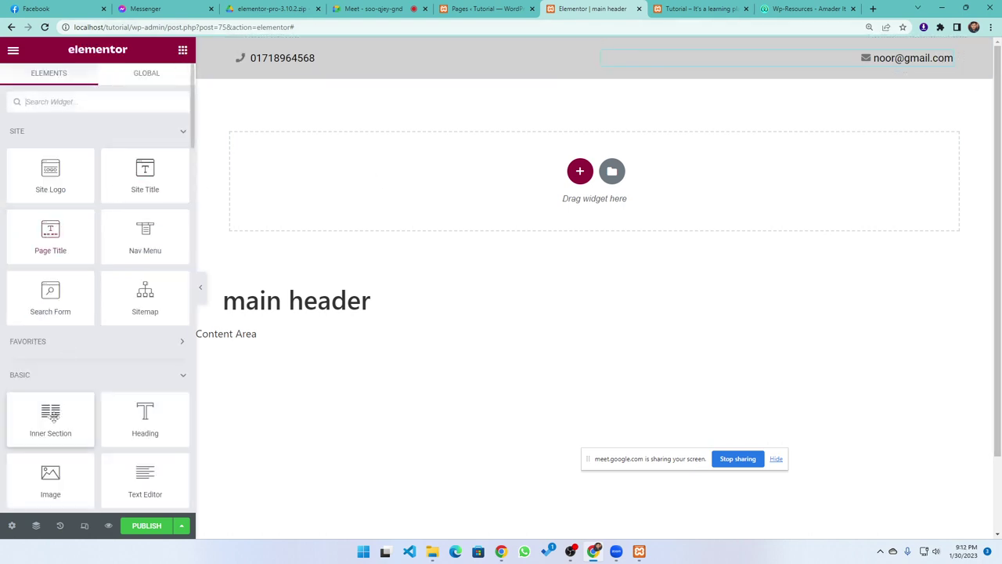
# Drop a two-column Inner Section below the phone and e-mail row
pyautogui.moveTo(45, 409); pyautogui.dragTo(577, 93)
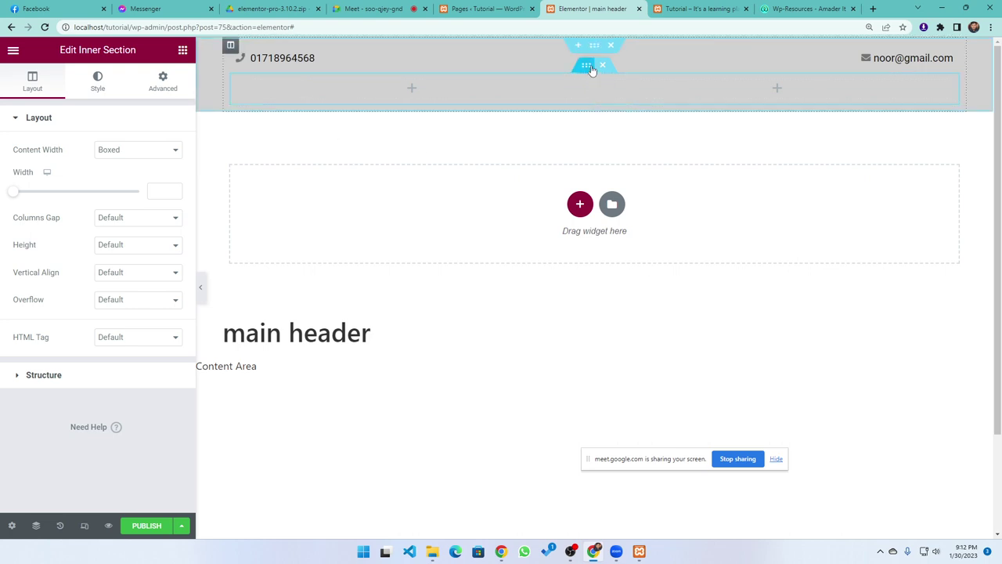
pyautogui.click(183, 50)
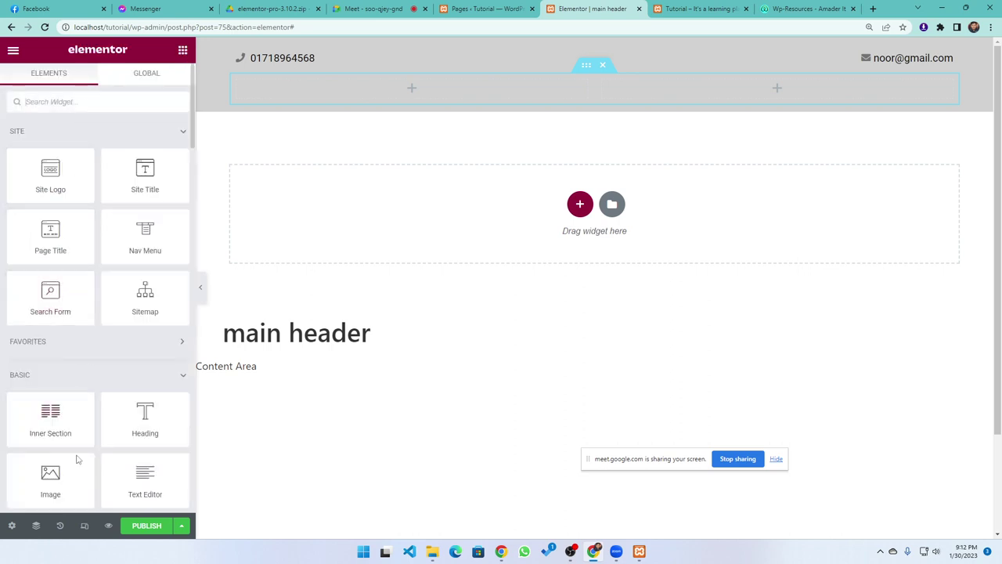
# Add an Image widget showing the camicon-1 logo to the header's left column, aligned left
pyautogui.moveTo(50, 473); pyautogui.dragTo(415, 92)
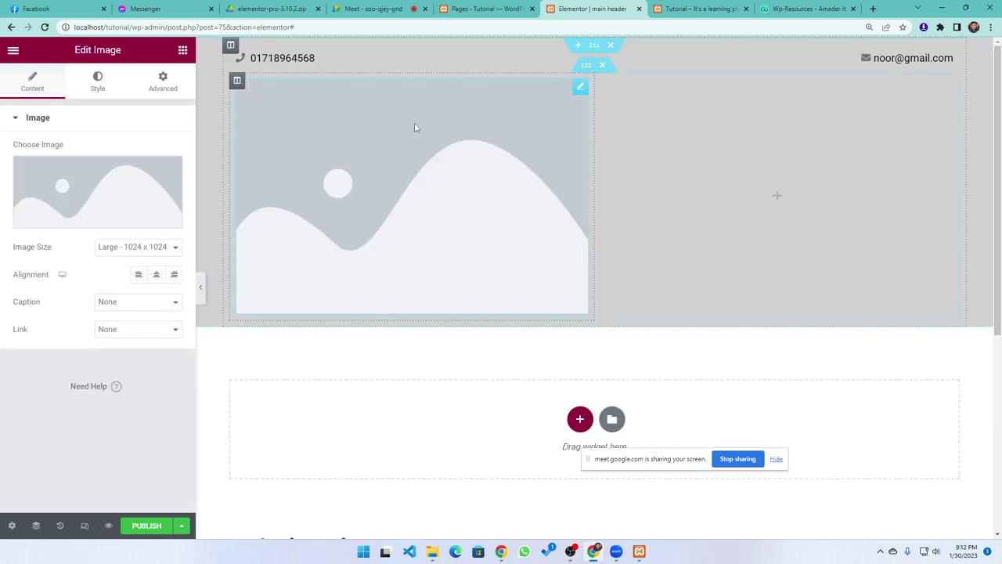
pyautogui.click(61, 185)
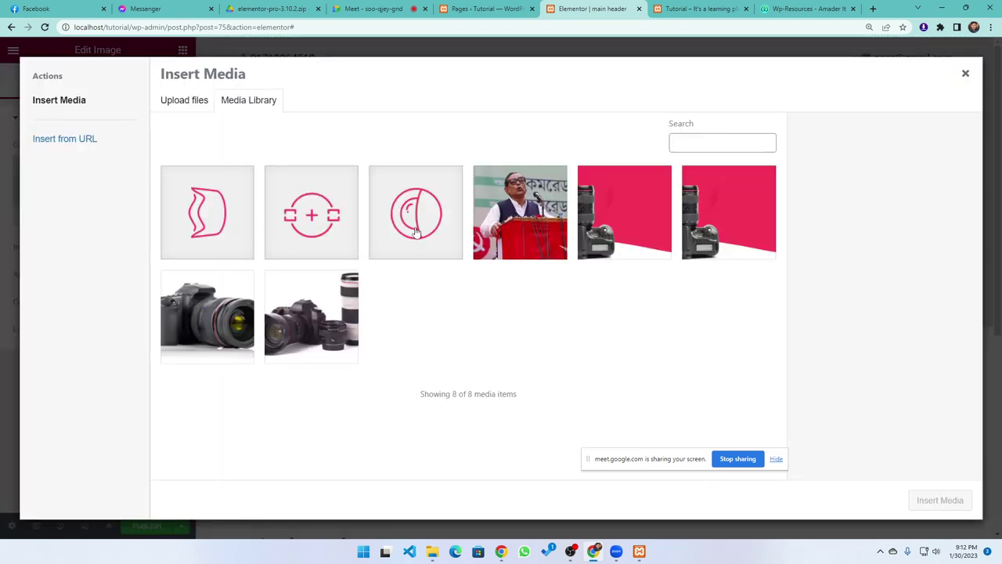
pyautogui.click(417, 233)
pyautogui.click(949, 502)
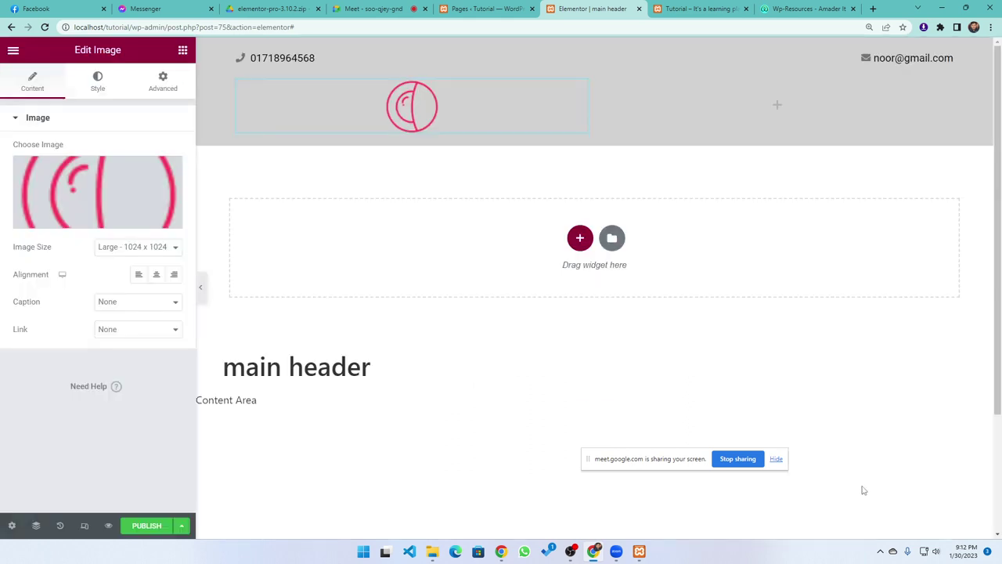
pyautogui.click(138, 274)
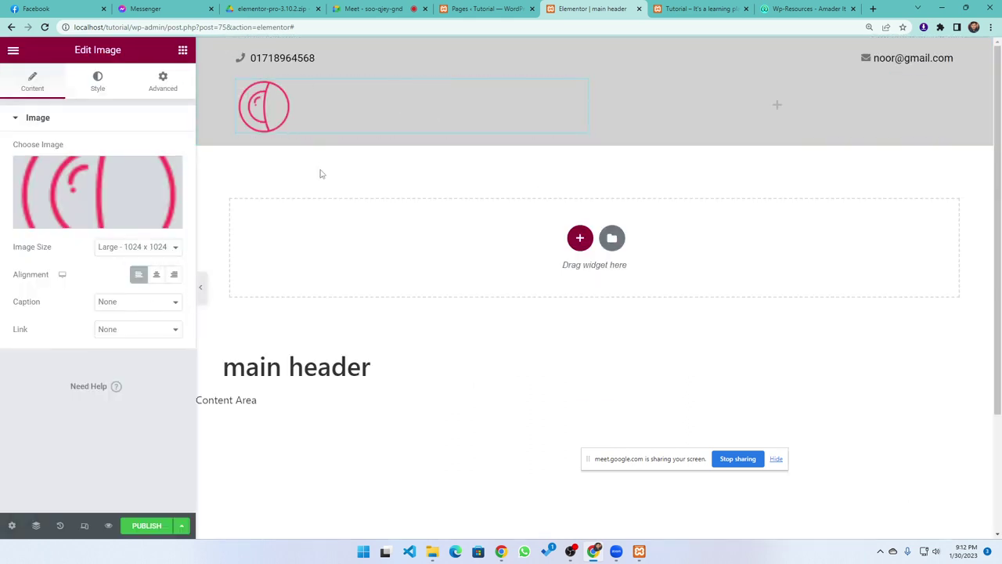
pyautogui.click(97, 83)
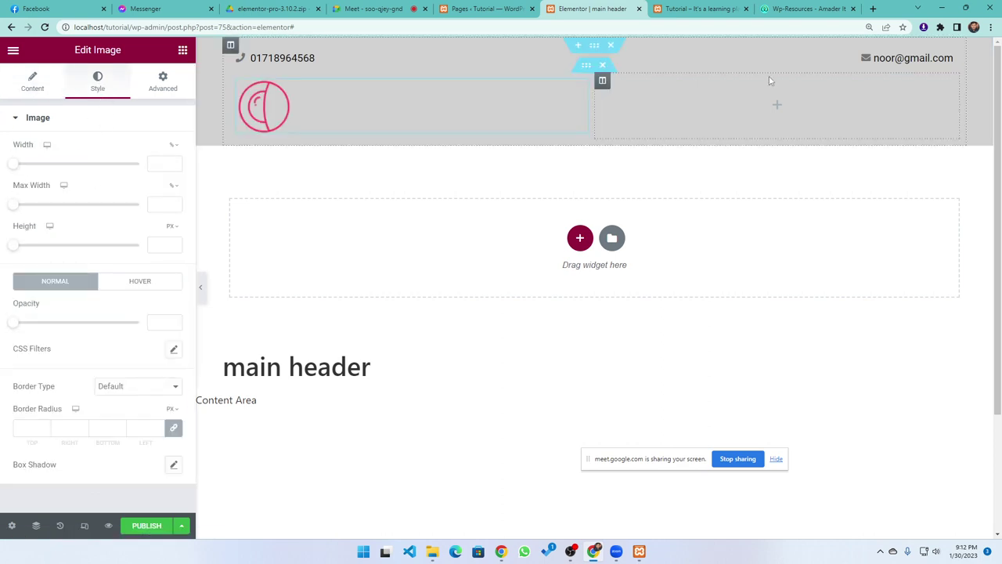
pyautogui.click(707, 122)
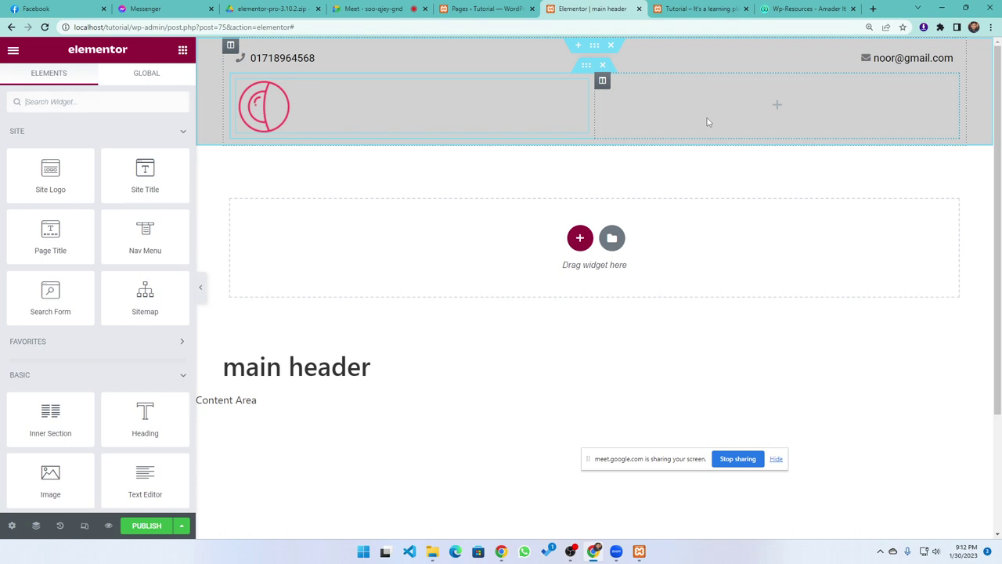
# Drop a Nav Menu widget into the right column, widen that column, and align the menu items right
pyautogui.click(115, 104)
pyautogui.write('nav')
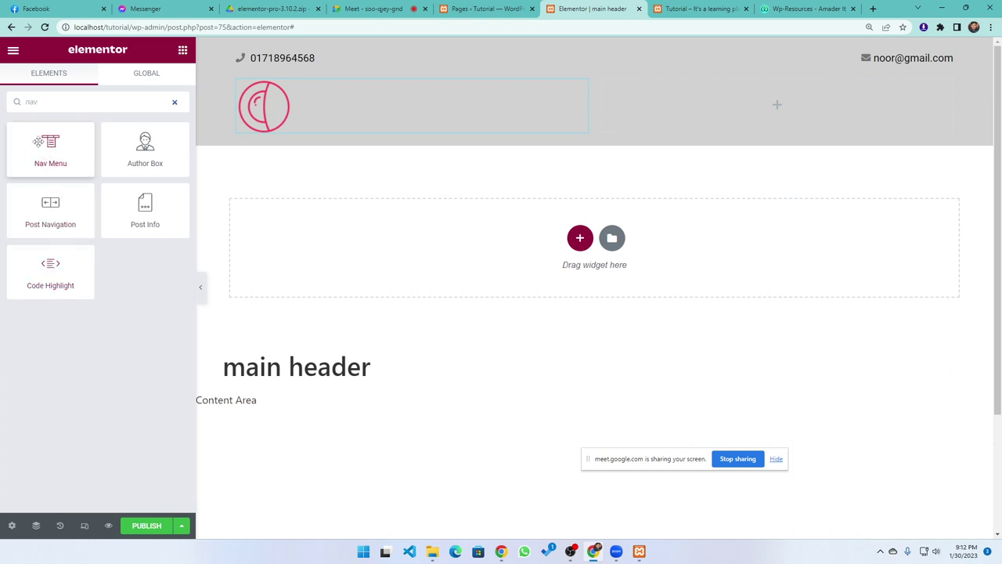
pyautogui.moveTo(39, 142); pyautogui.dragTo(776, 114)
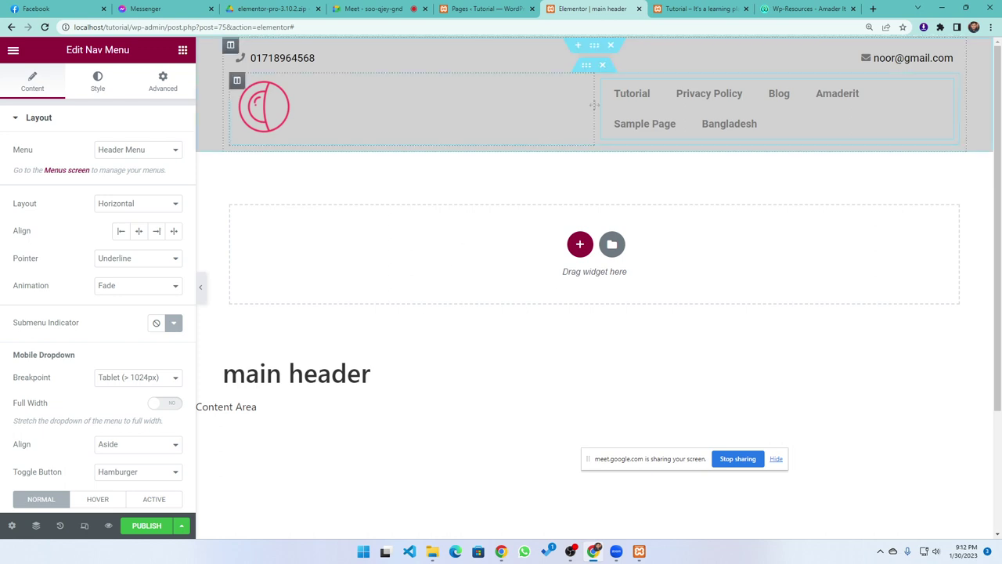
pyautogui.moveTo(595, 104); pyautogui.dragTo(421, 106)
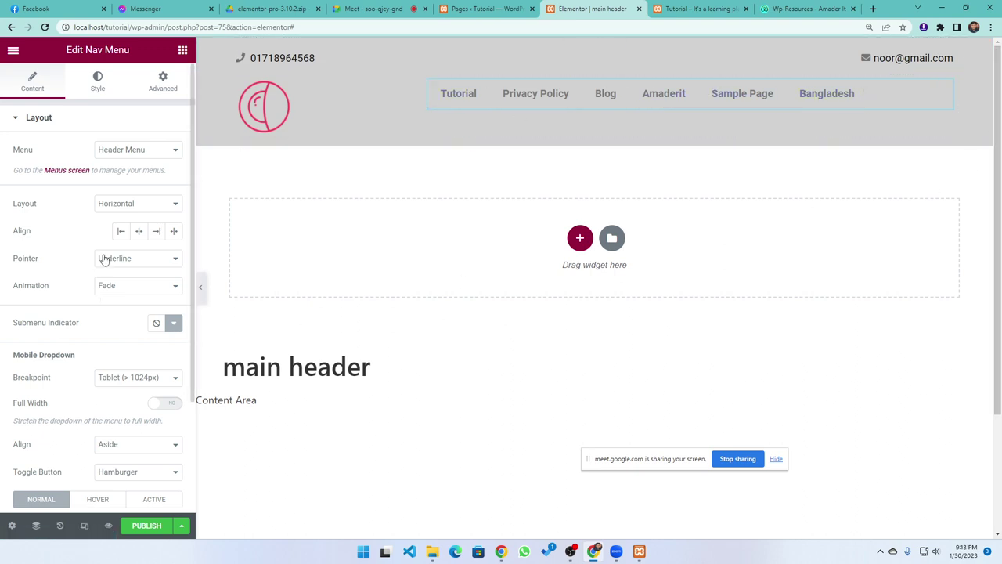
pyautogui.click(155, 231)
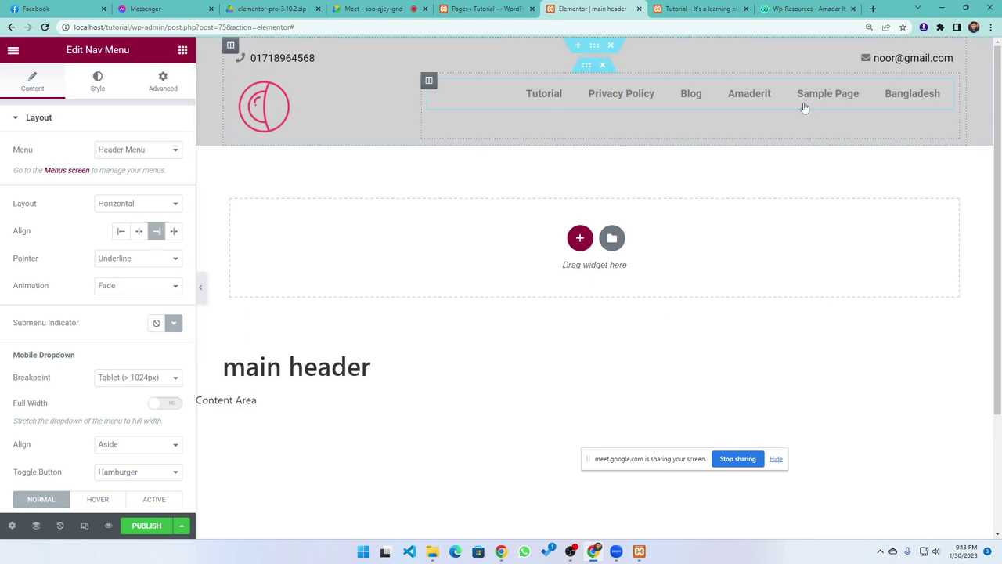
pyautogui.click(146, 525)
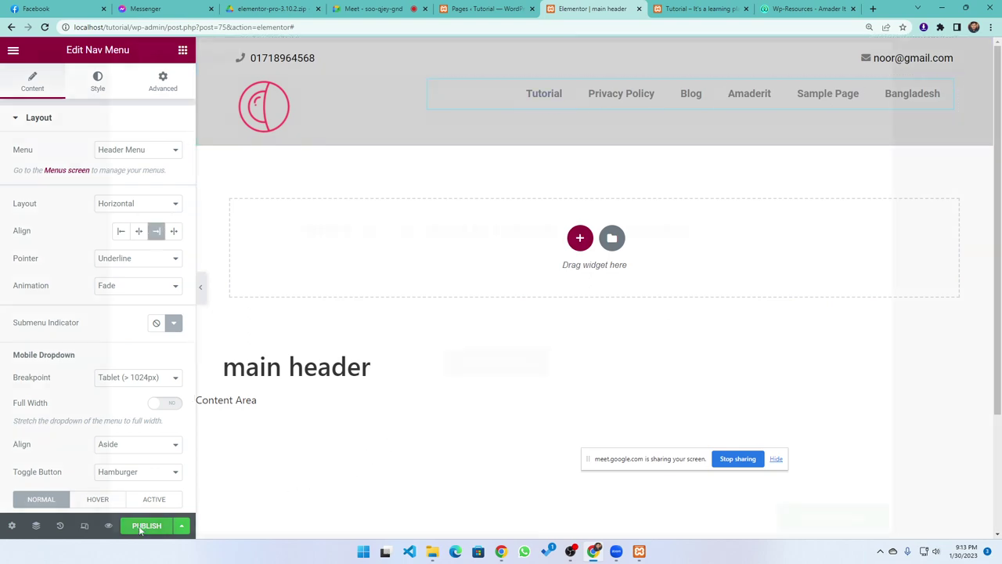
pyautogui.click(877, 60)
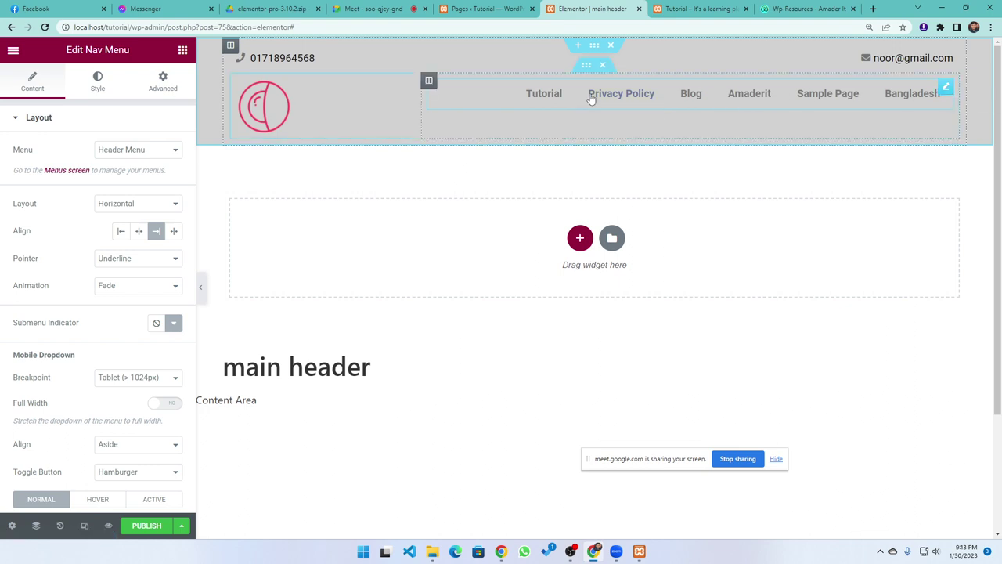
# Set the menu column's Vertical Align to Middle, then bring up the Wp-Resources - Amader It tab
pyautogui.click(429, 80)
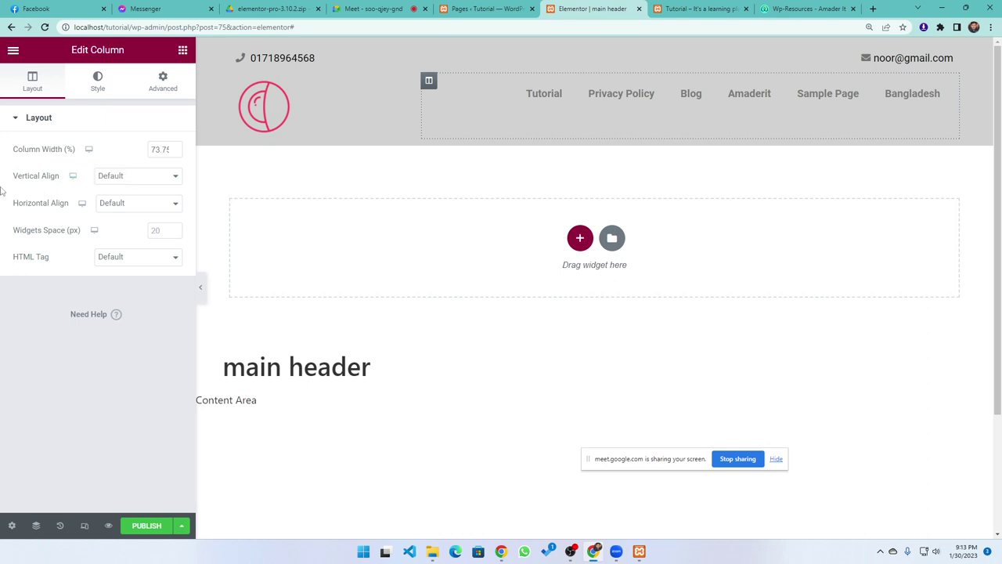
pyautogui.click(103, 177)
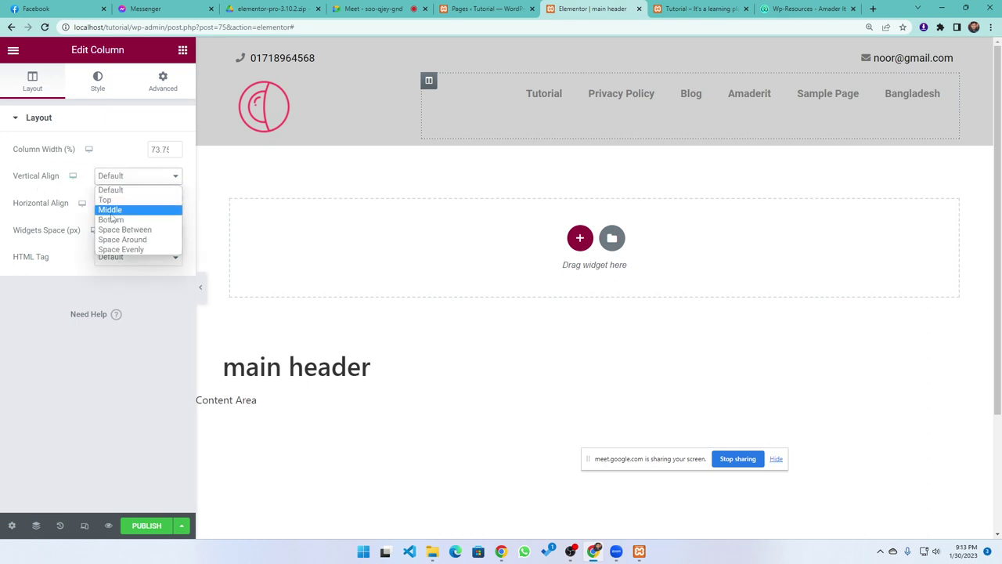
pyautogui.click(112, 205)
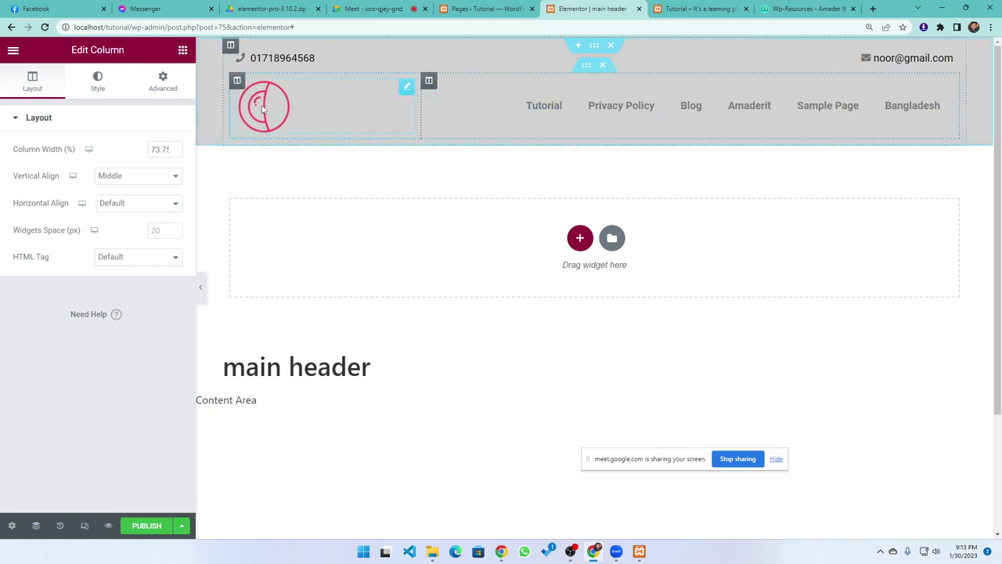
pyautogui.click(803, 9)
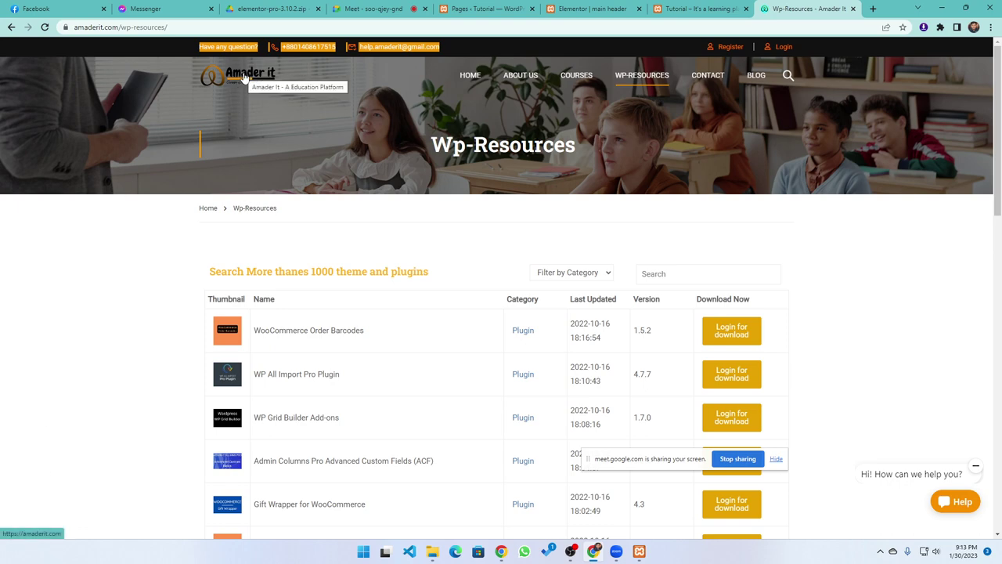
pyautogui.click(705, 9)
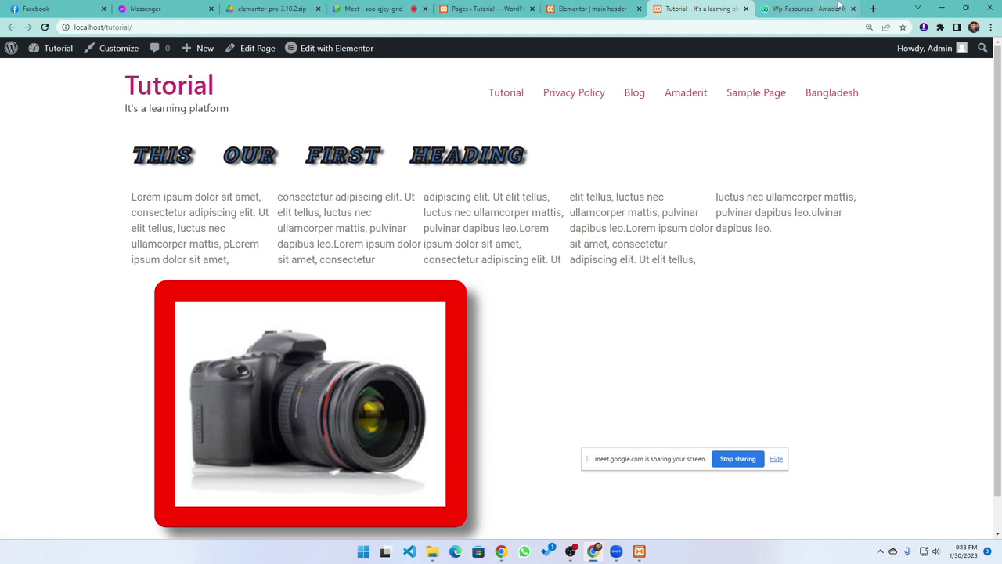
pyautogui.click(873, 8)
pyautogui.write('d')
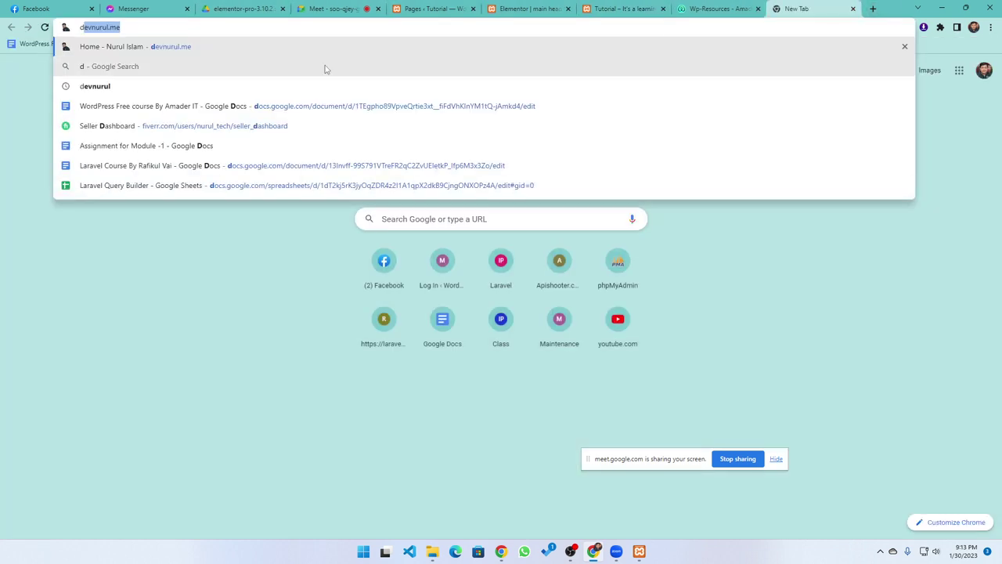
pyautogui.write('evnurul.me')
pyautogui.press('Return')
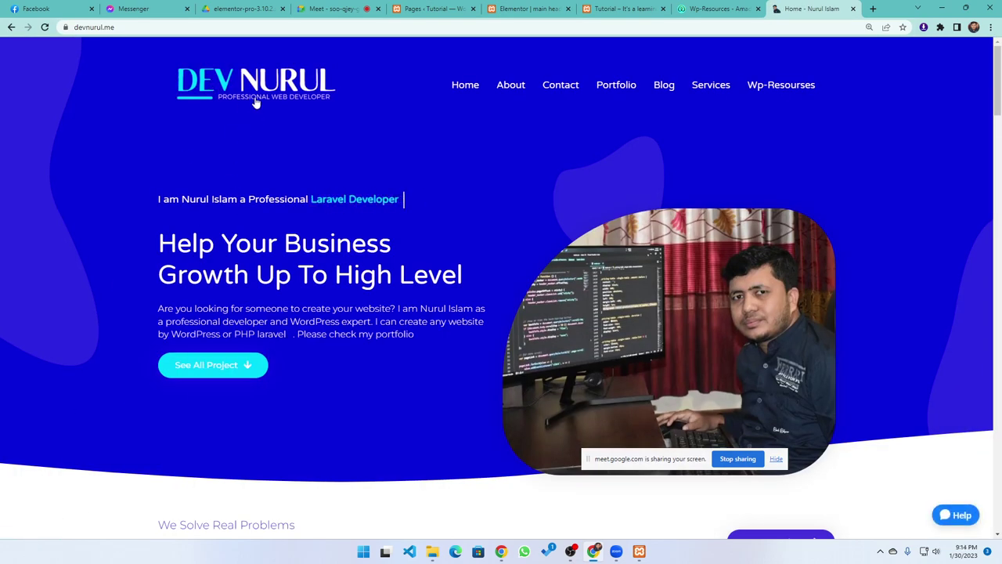
pyautogui.click(702, 7)
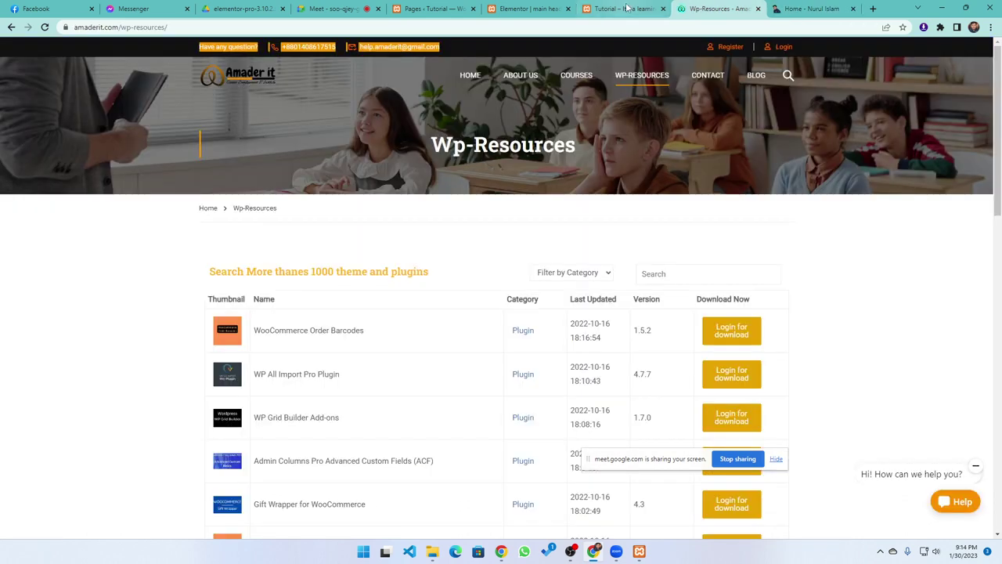
pyautogui.click(621, 9)
pyautogui.click(525, 8)
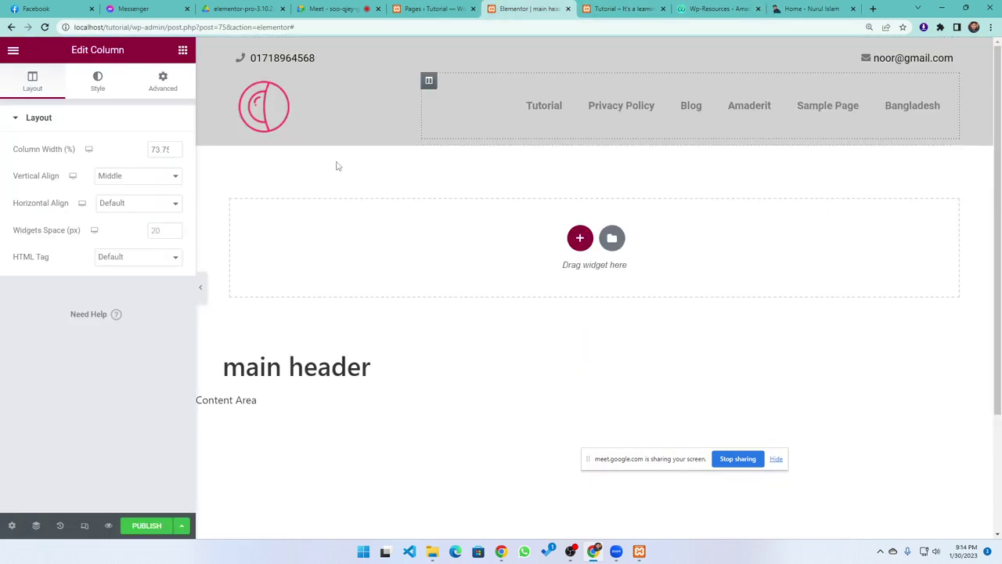
# Set the header logo's Link to Custom URL and paste the site's address into it
pyautogui.click(278, 111)
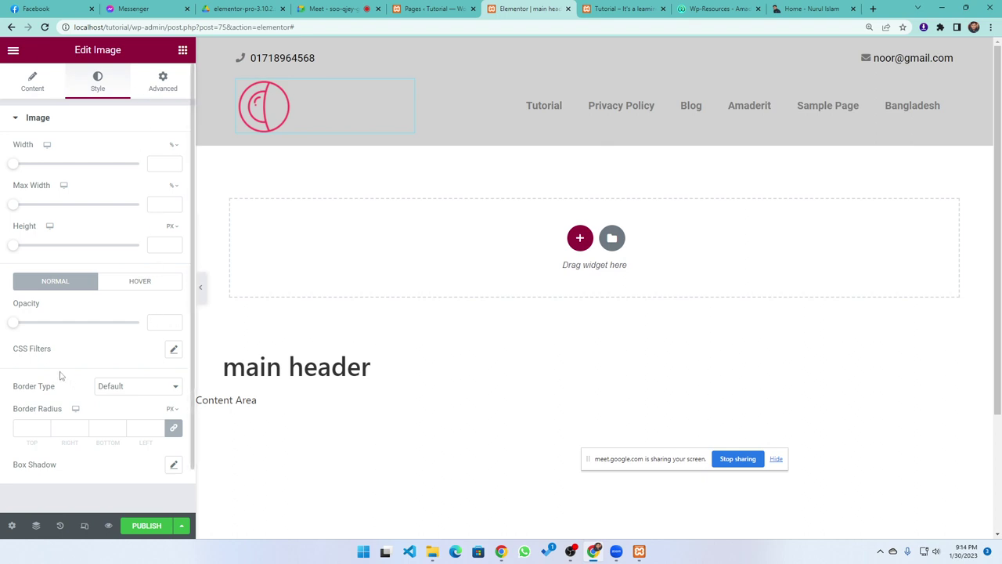
pyautogui.click(20, 84)
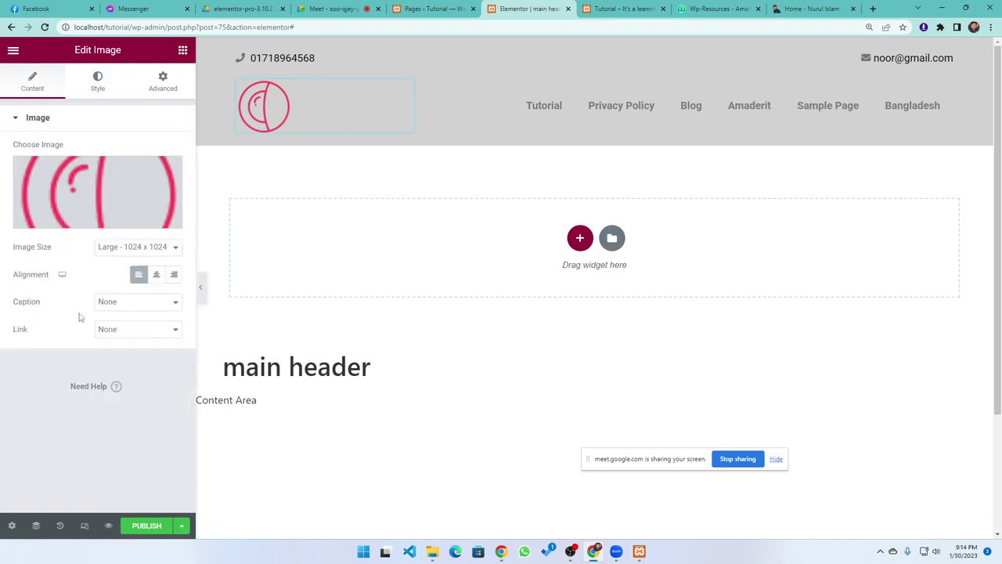
pyautogui.click(173, 329)
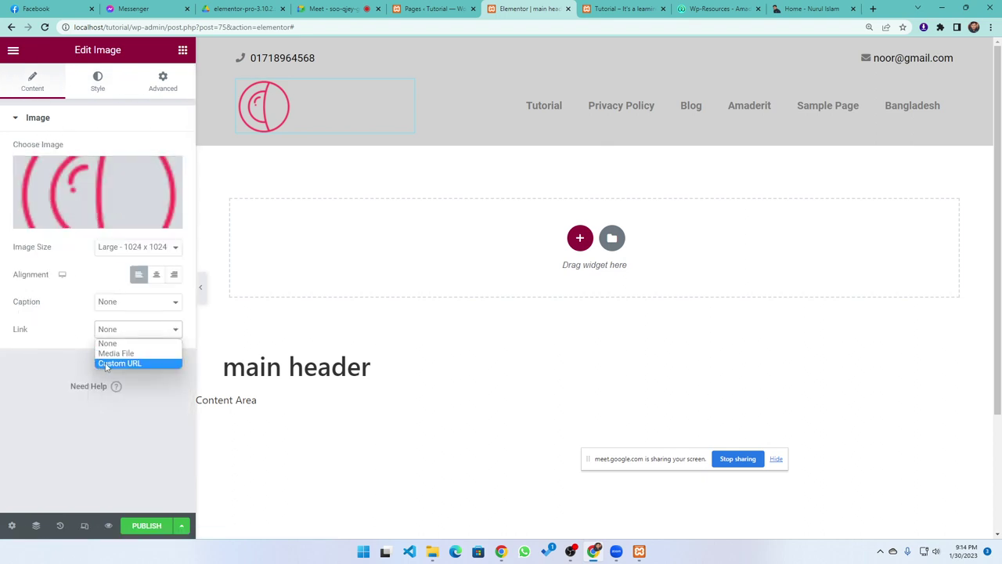
pyautogui.click(109, 364)
pyautogui.click(81, 359)
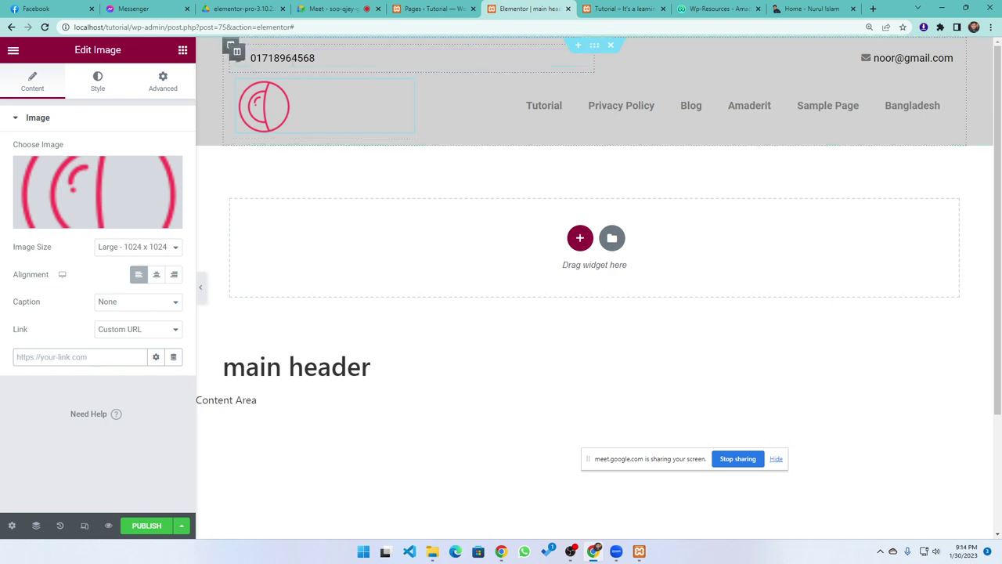
pyautogui.moveTo(129, 27); pyautogui.dragTo(74, 26)
pyautogui.hotkey('ctrl', 'c')
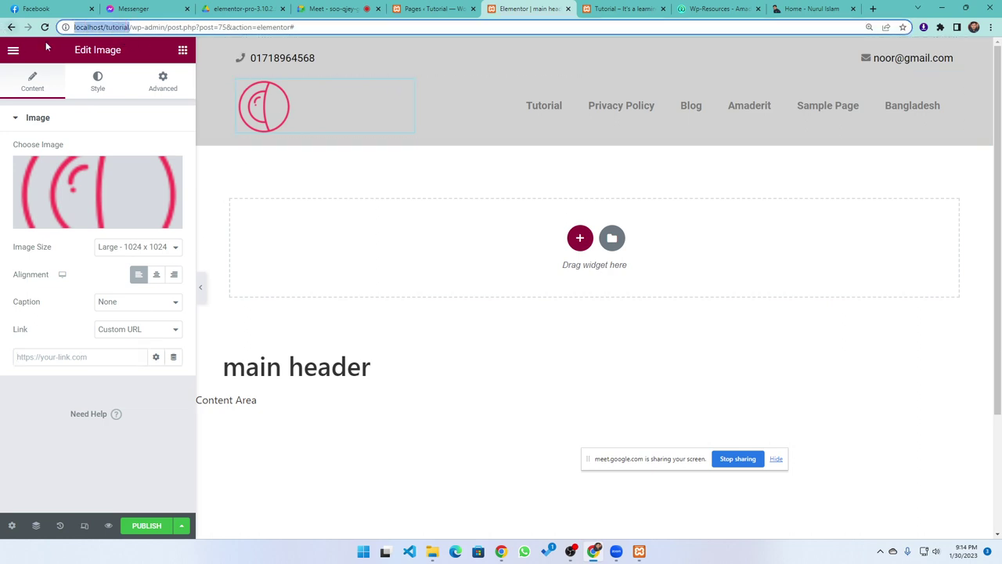
pyautogui.click(86, 357)
pyautogui.hotkey('ctrl', 'v')
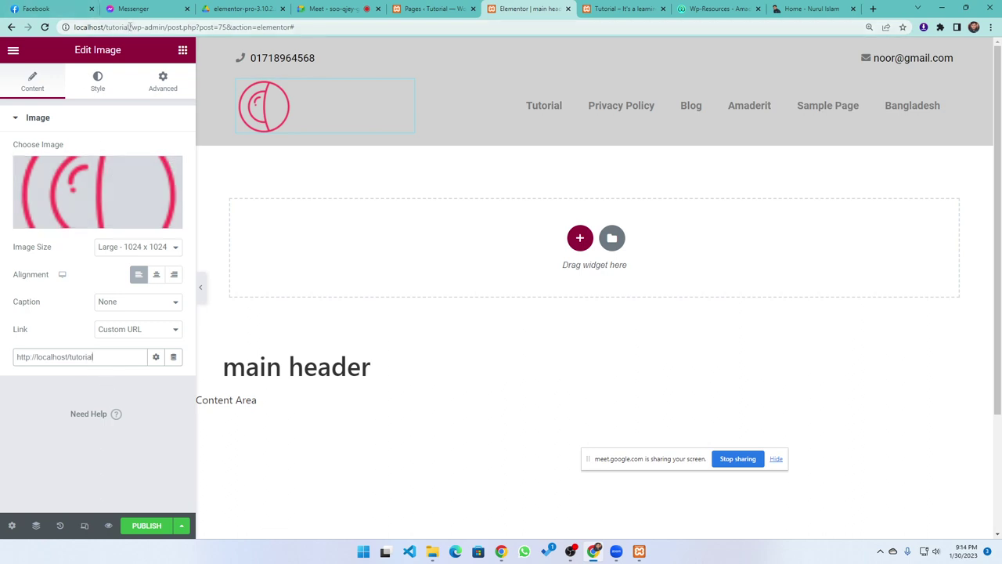
# Replace the pasted address with the Site URL dynamic tag
pyautogui.moveTo(129, 27); pyautogui.dragTo(74, 27)
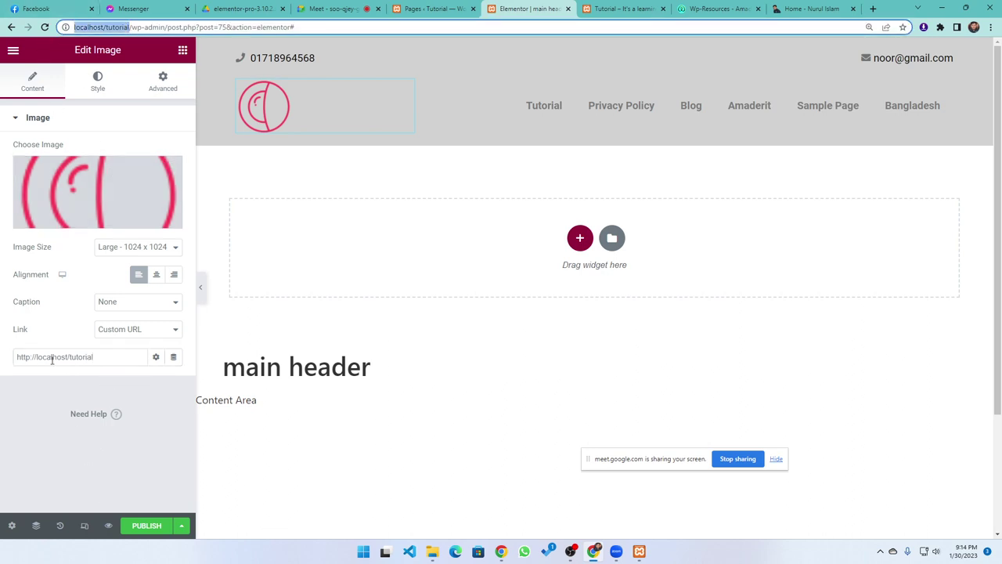
pyautogui.moveTo(100, 357); pyautogui.dragTo(10, 367)
pyautogui.press('BackSpace')
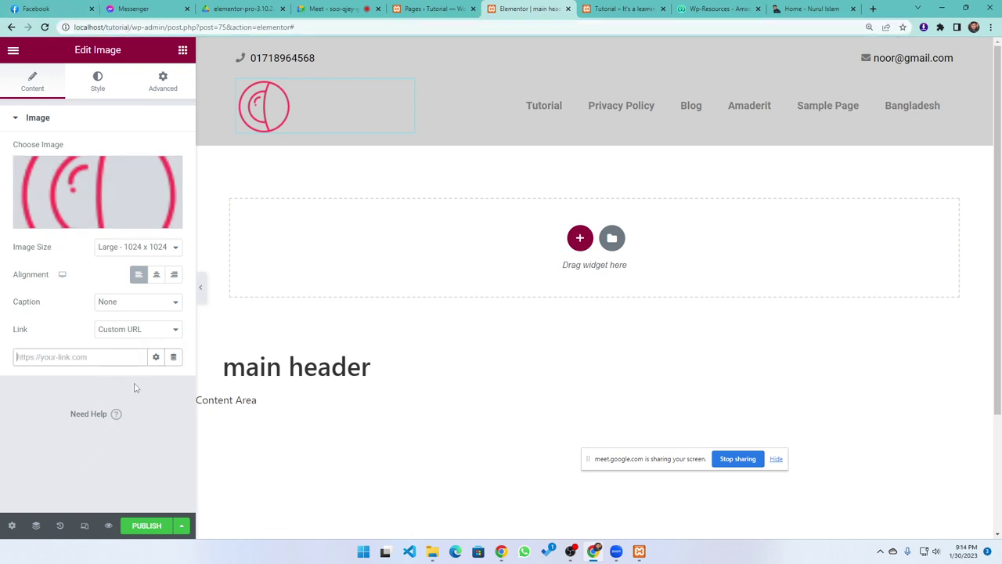
pyautogui.click(172, 357)
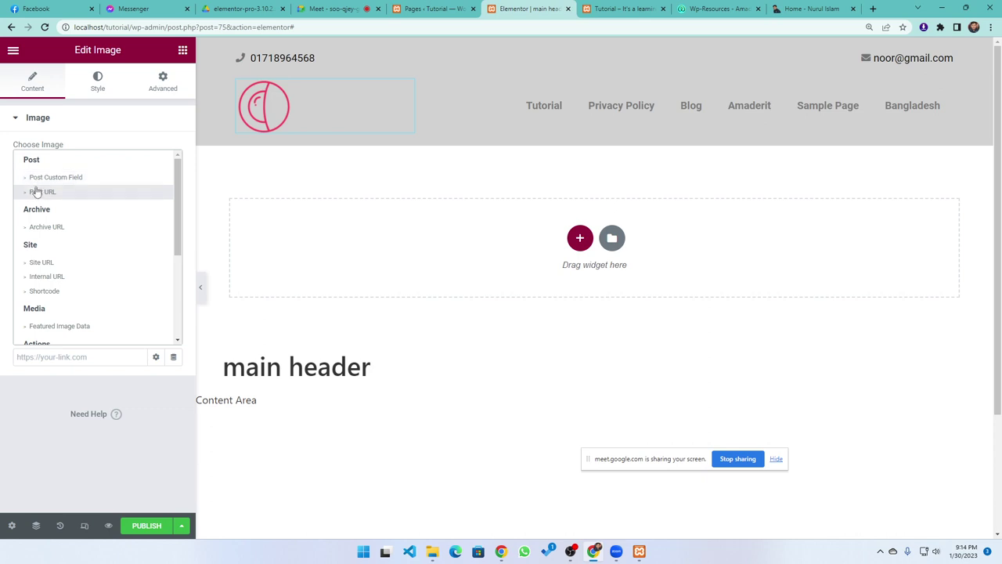
pyautogui.click(60, 263)
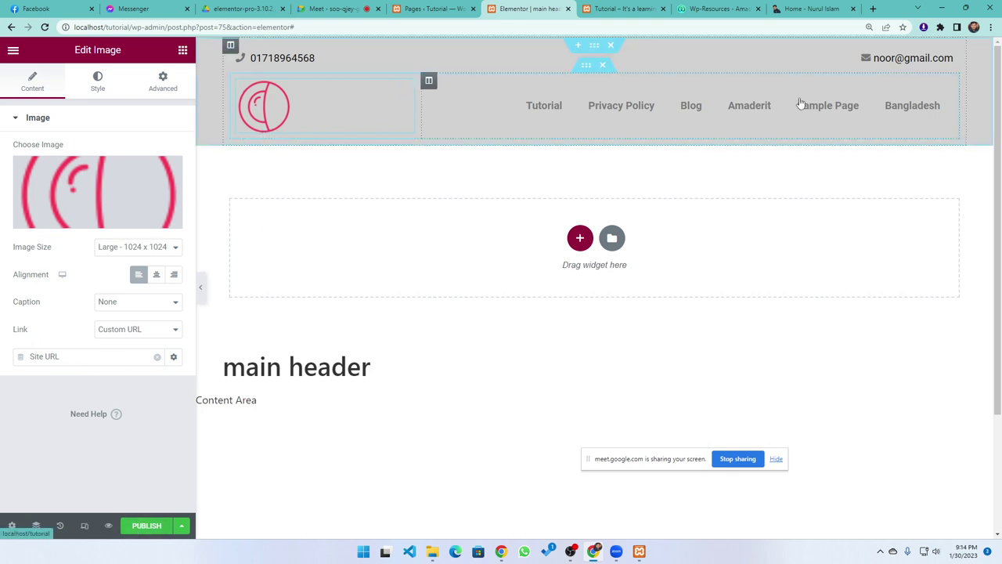
pyautogui.moveTo(111, 529)
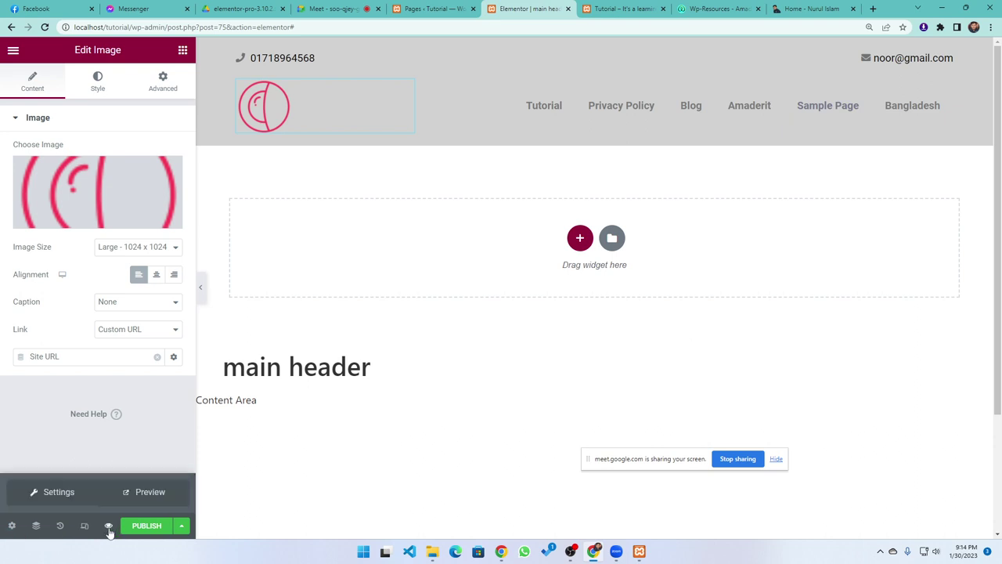
# Preview the main header template in a new tab, then return and dismiss Publish Settings
pyautogui.click(151, 491)
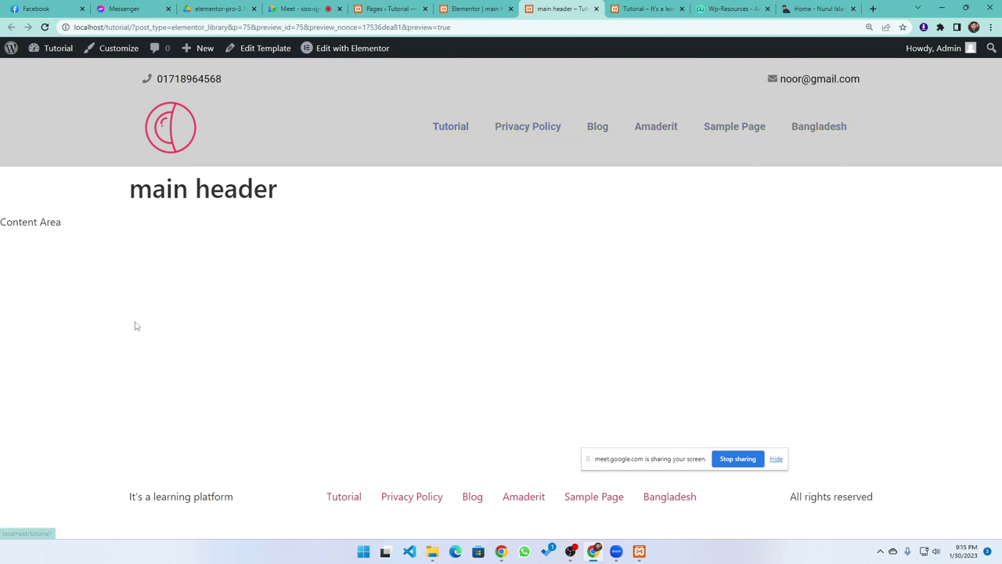
pyautogui.click(462, 9)
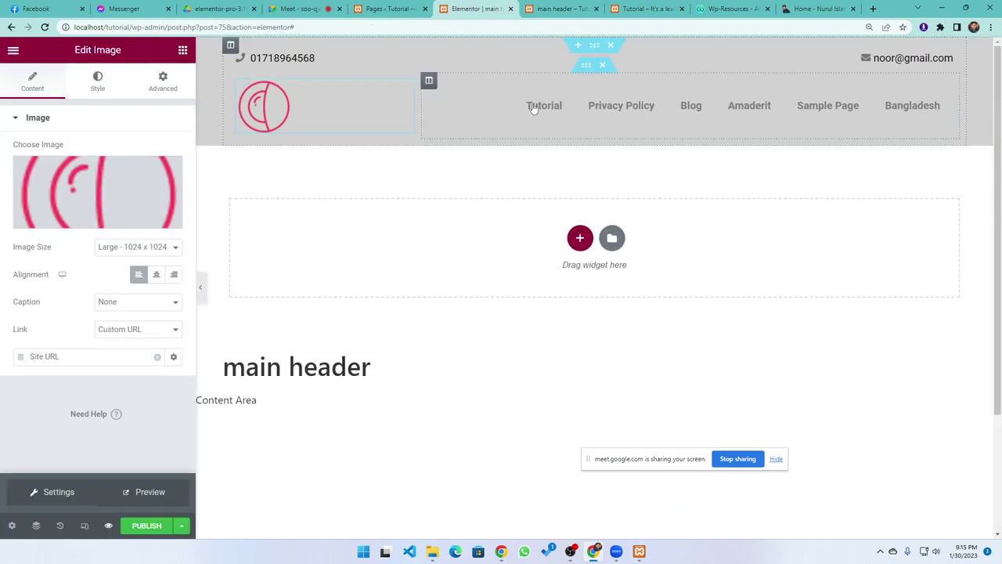
pyautogui.click(146, 529)
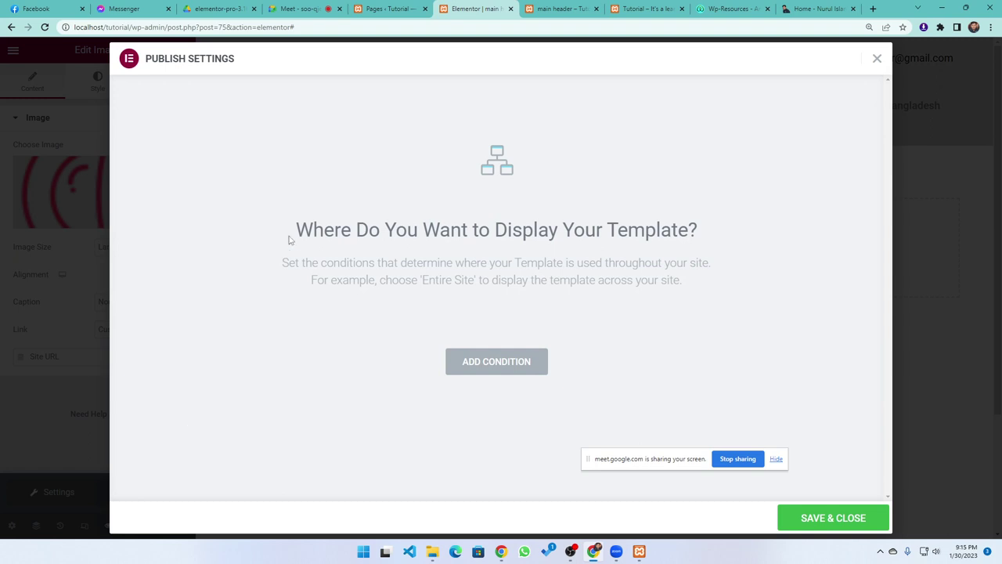
pyautogui.click(877, 60)
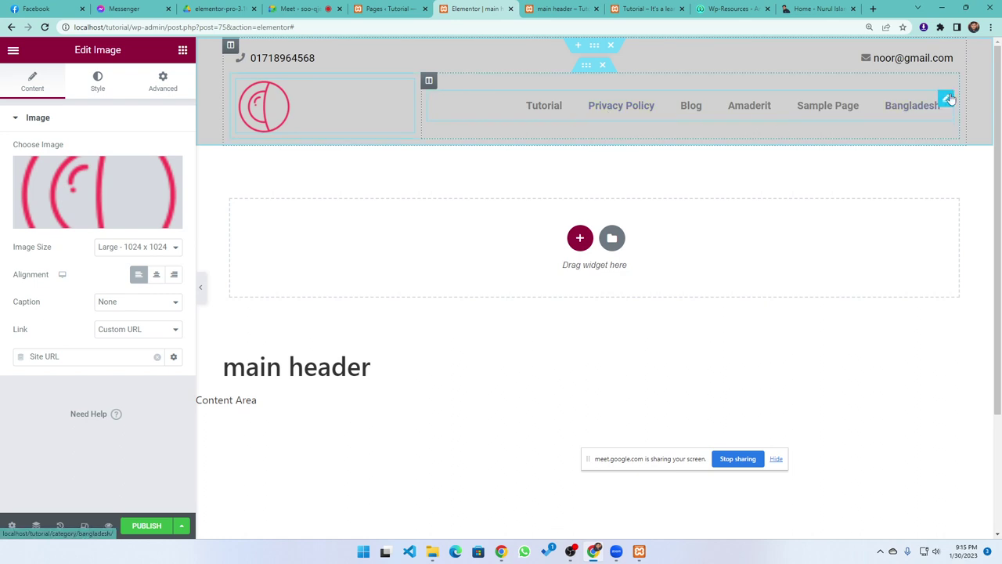
# Open the nav menu's settings and keep Header Menu as the displayed menu
pyautogui.click(946, 99)
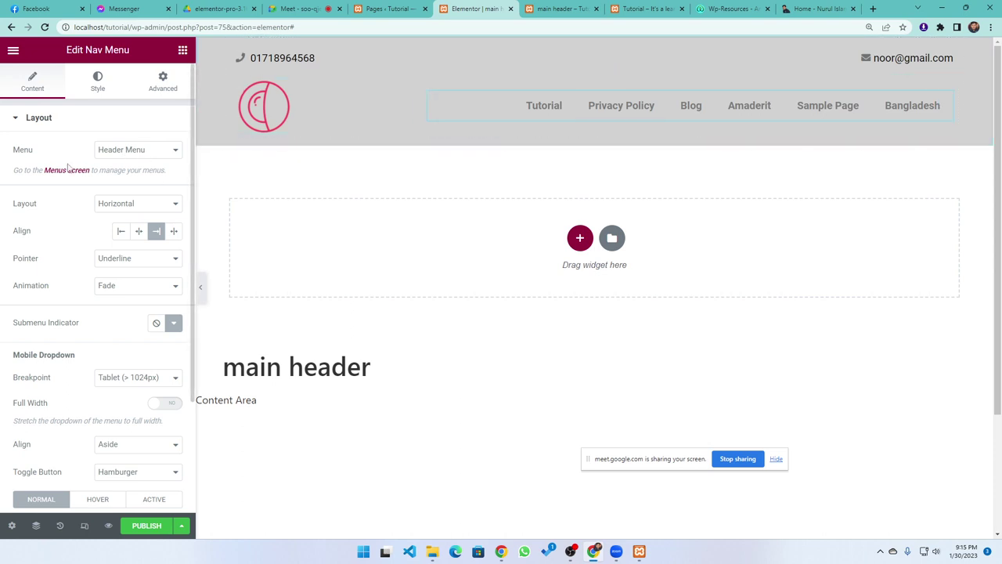
pyautogui.click(173, 150)
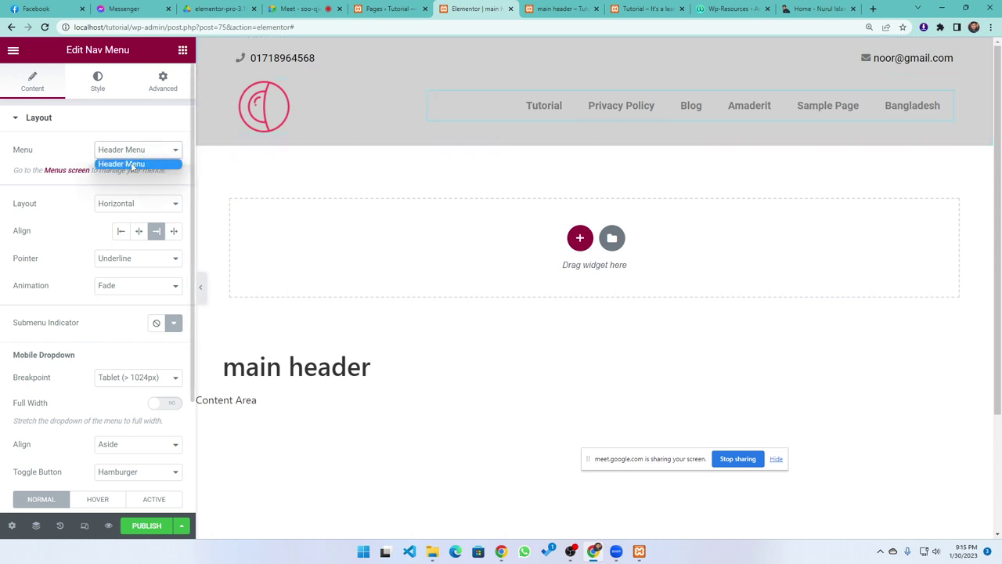
pyautogui.click(127, 166)
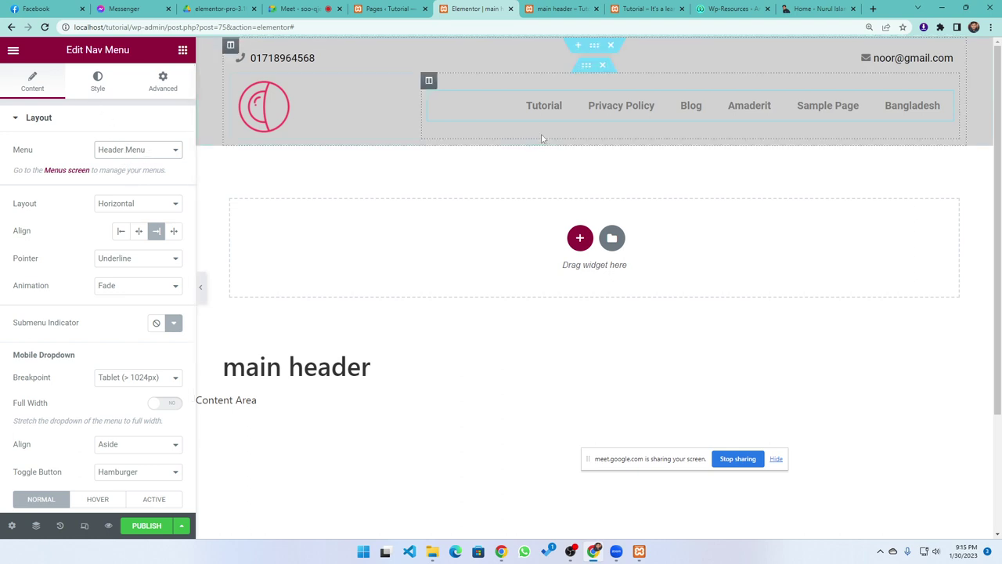
pyautogui.click(119, 152)
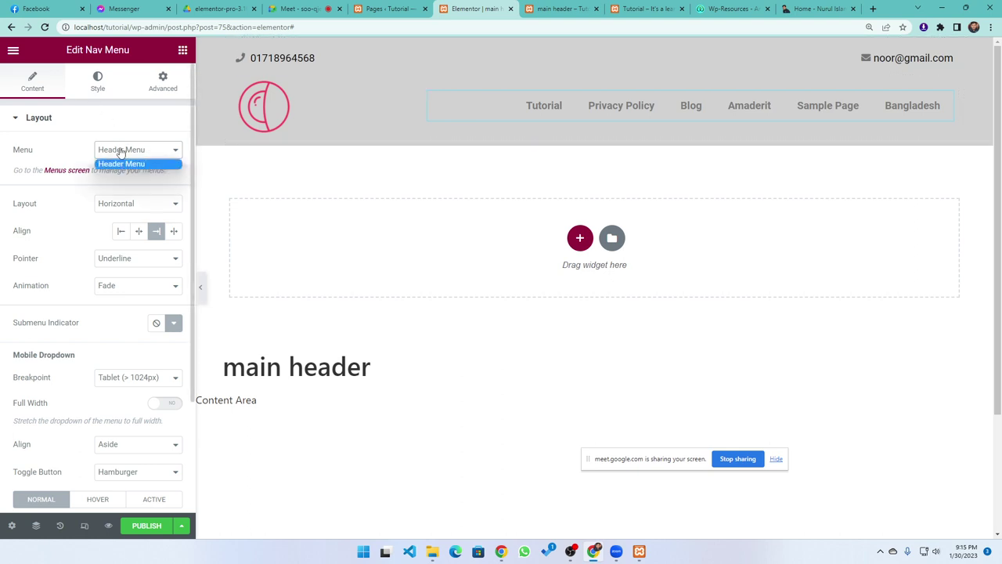
pyautogui.click(55, 220)
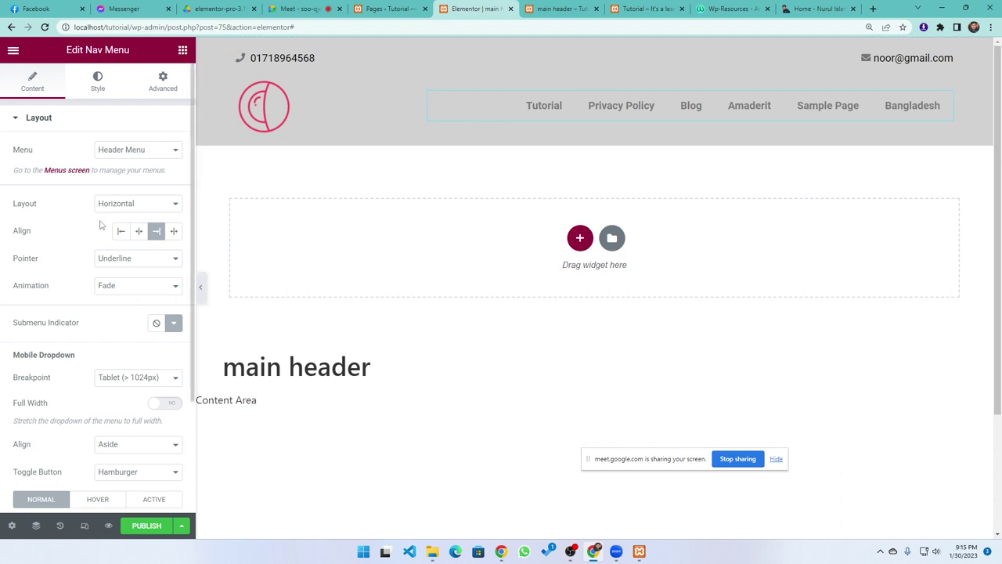
# Try the Vertical layout for the nav menu, then switch it back to Horizontal
pyautogui.click(125, 206)
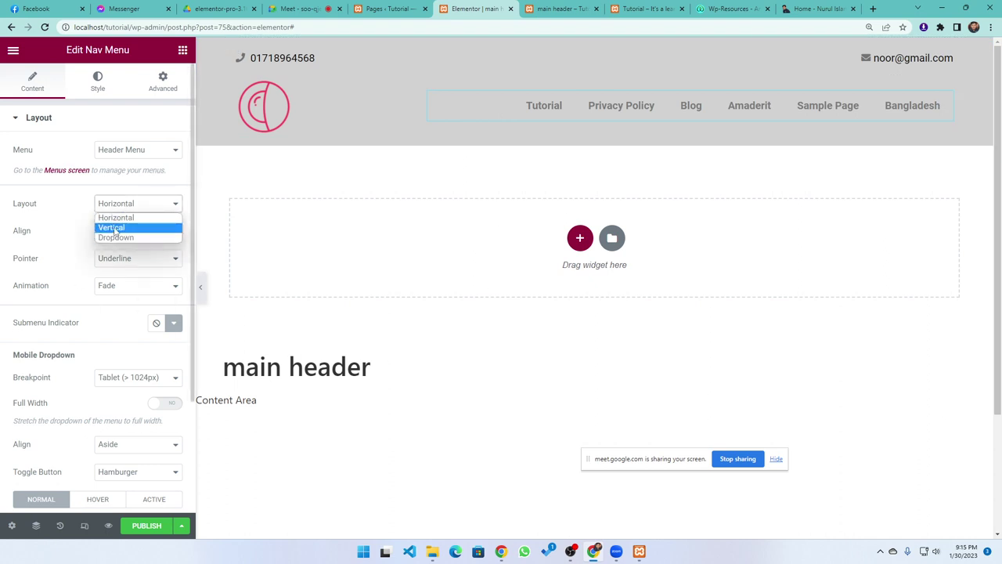
pyautogui.click(114, 228)
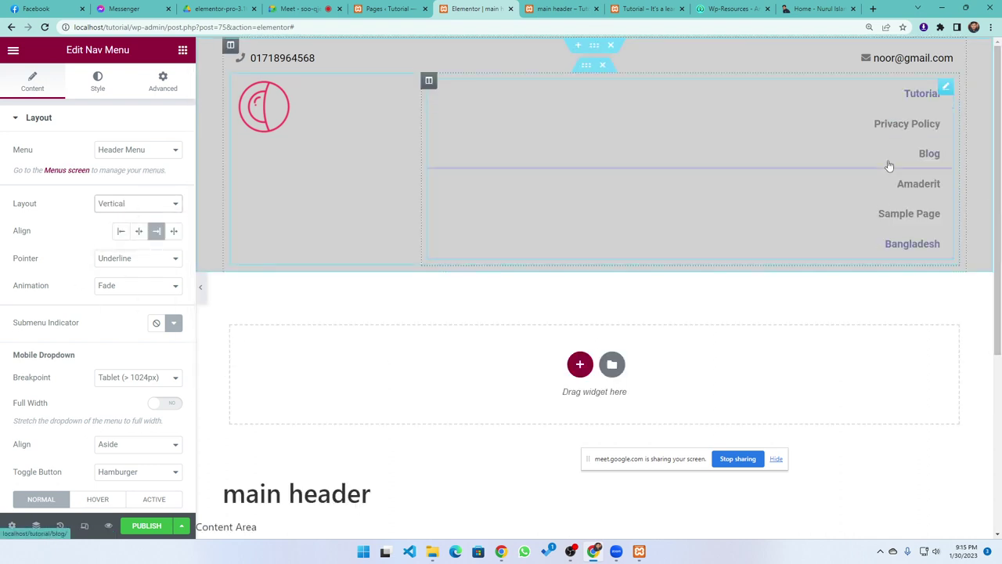
pyautogui.click(133, 207)
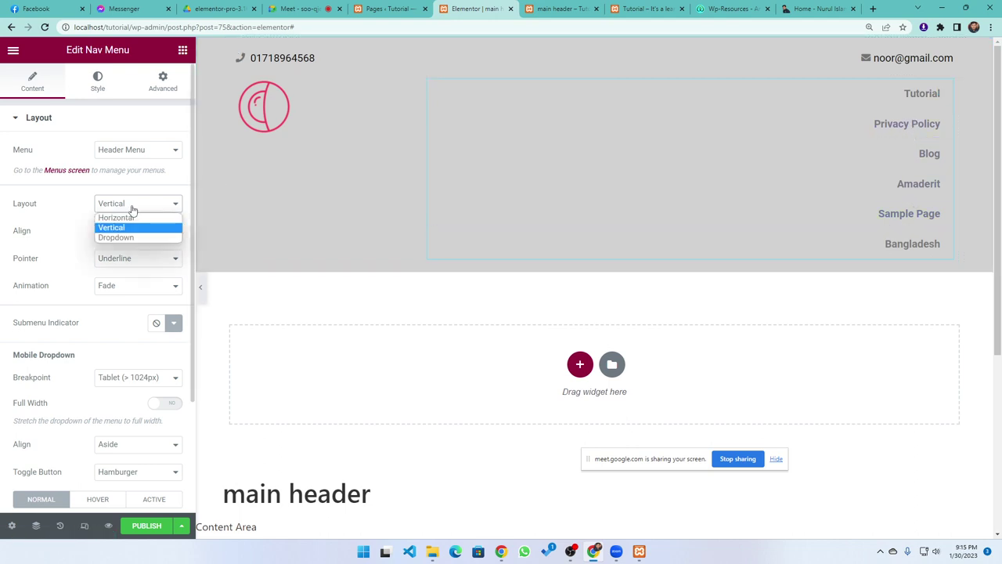
pyautogui.click(124, 218)
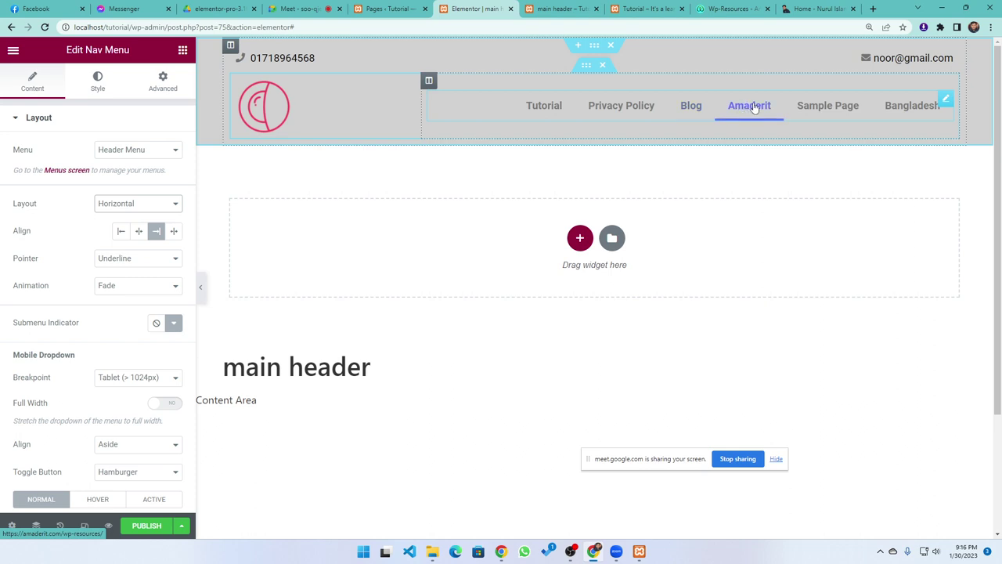
pyautogui.click(113, 260)
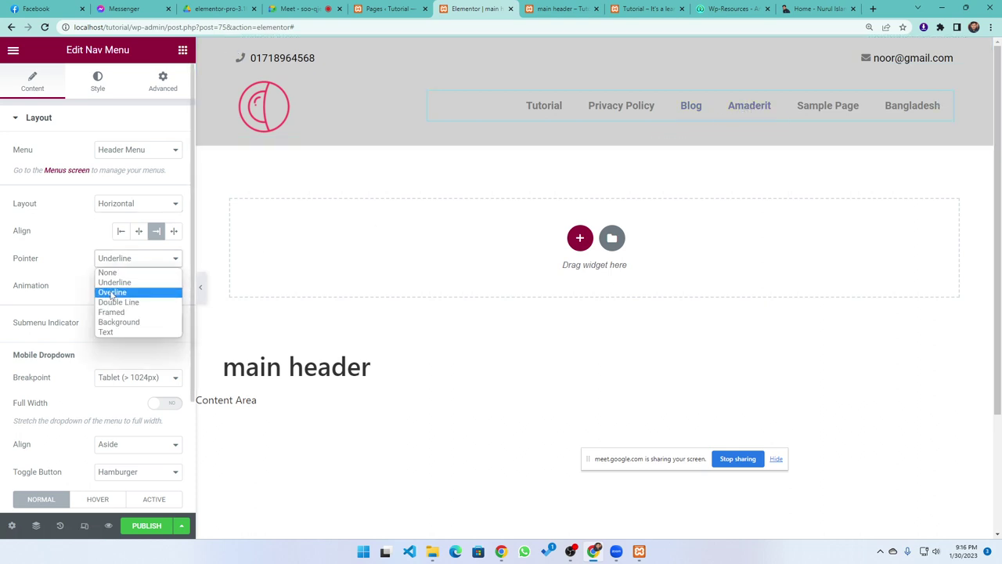
pyautogui.click(111, 292)
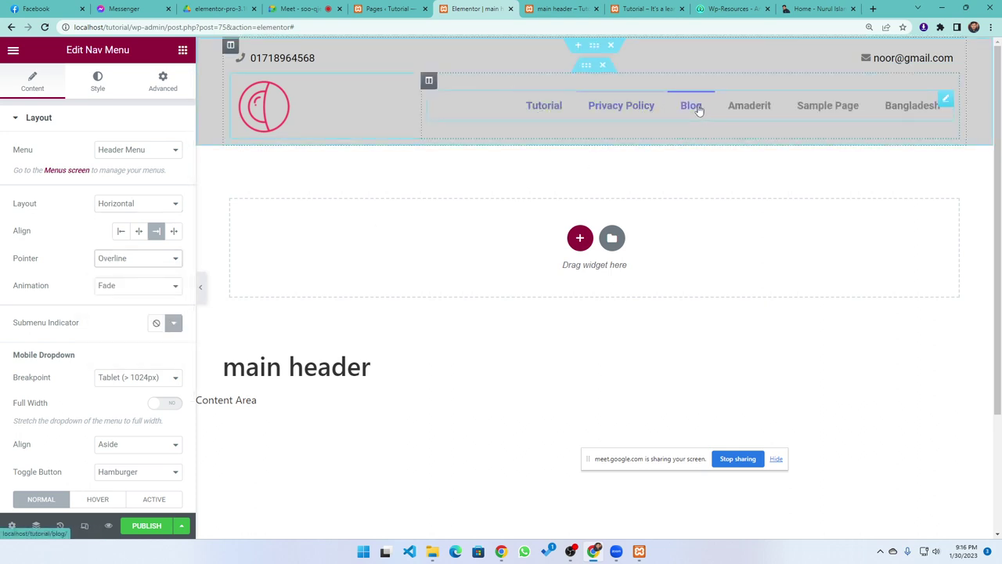
pyautogui.click(131, 258)
pyautogui.click(111, 303)
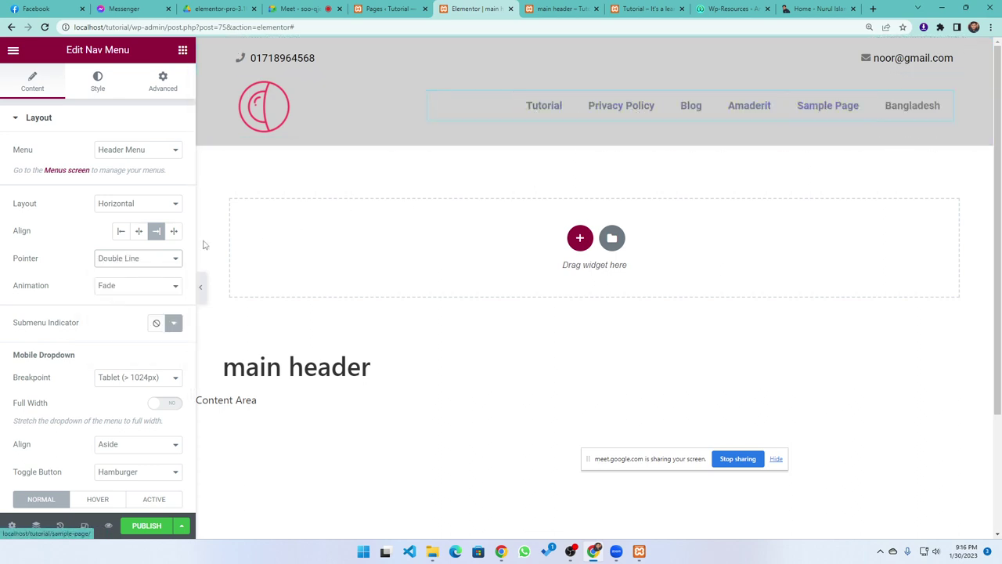
pyautogui.click(133, 258)
pyautogui.click(112, 312)
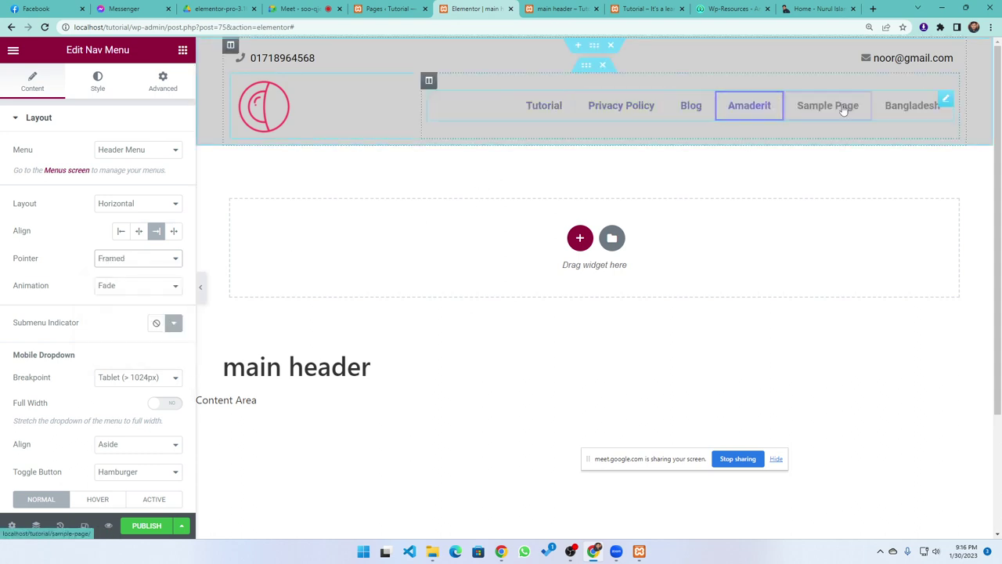
pyautogui.click(123, 288)
pyautogui.click(116, 310)
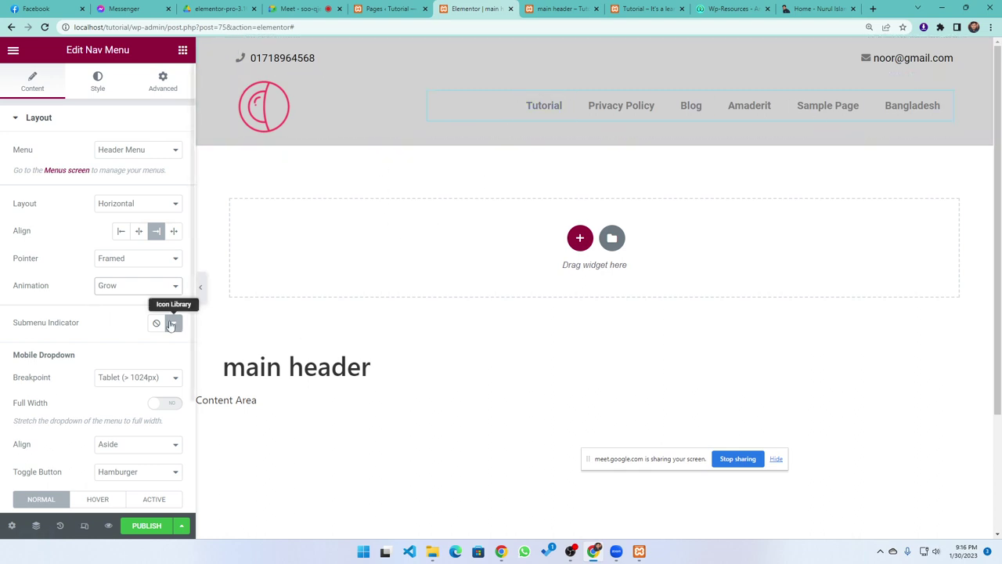
pyautogui.scroll(-1, 150, 295)
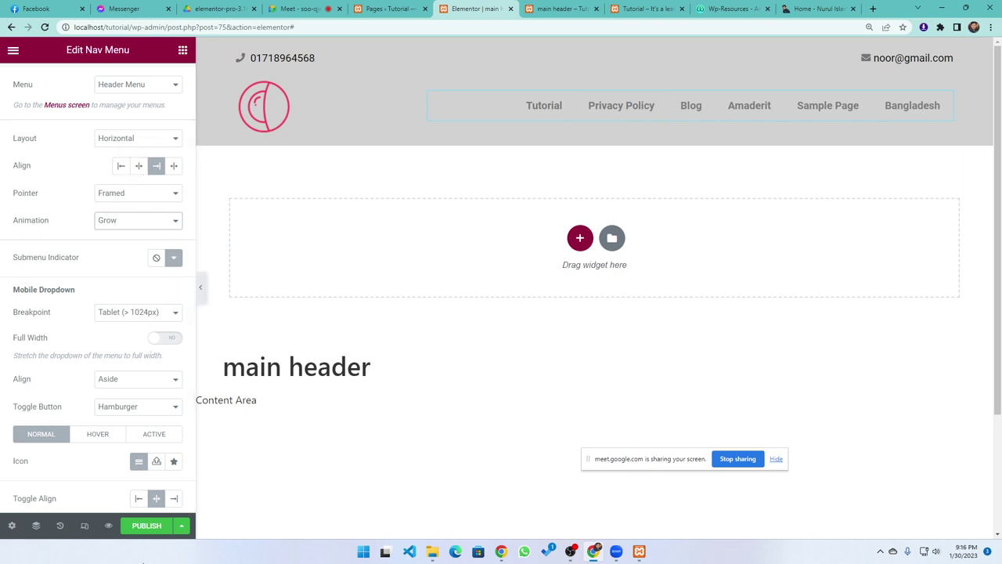
# Publish the main header with an Include / Entire Site display condition using Save & Close
pyautogui.click(146, 525)
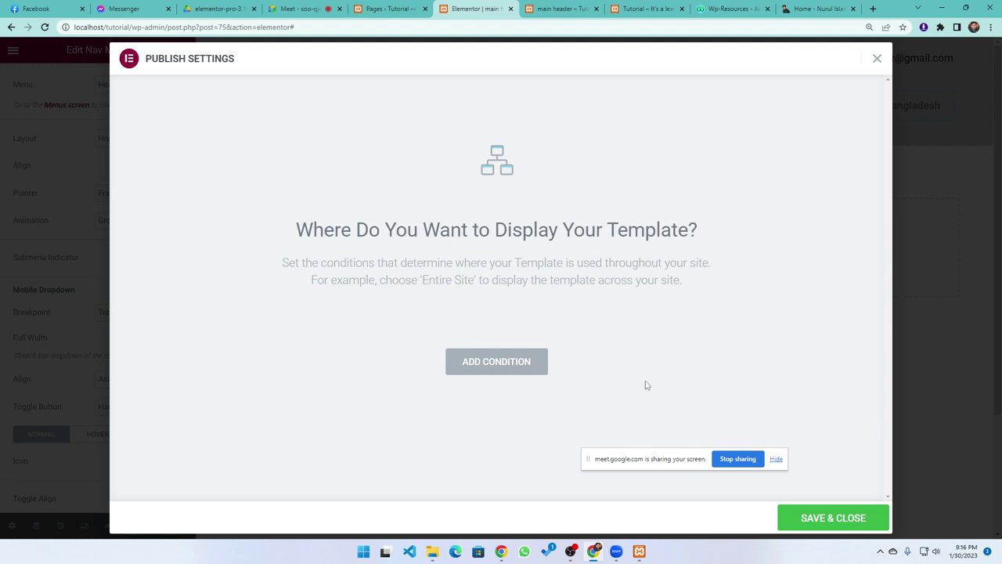
pyautogui.click(474, 366)
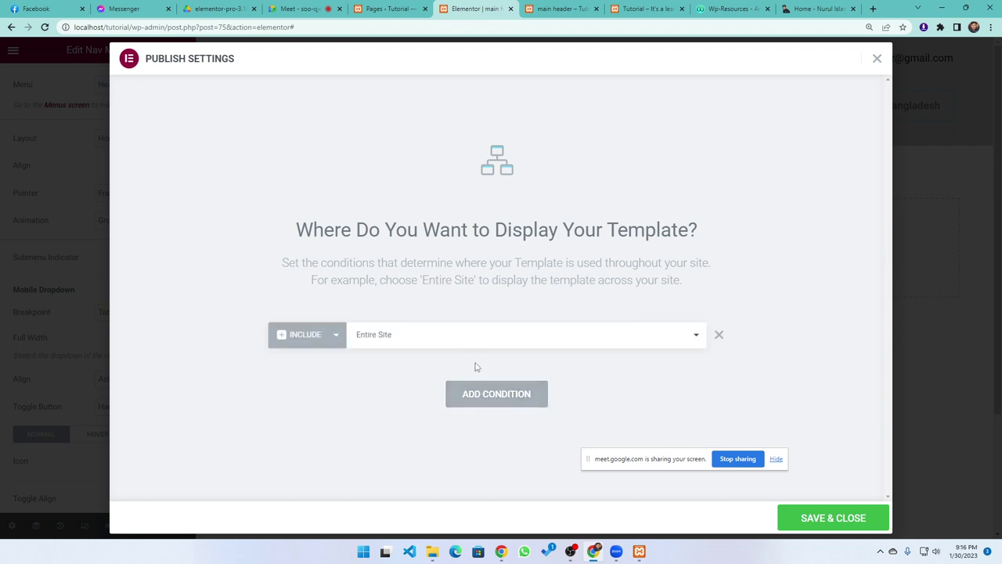
pyautogui.click(335, 336)
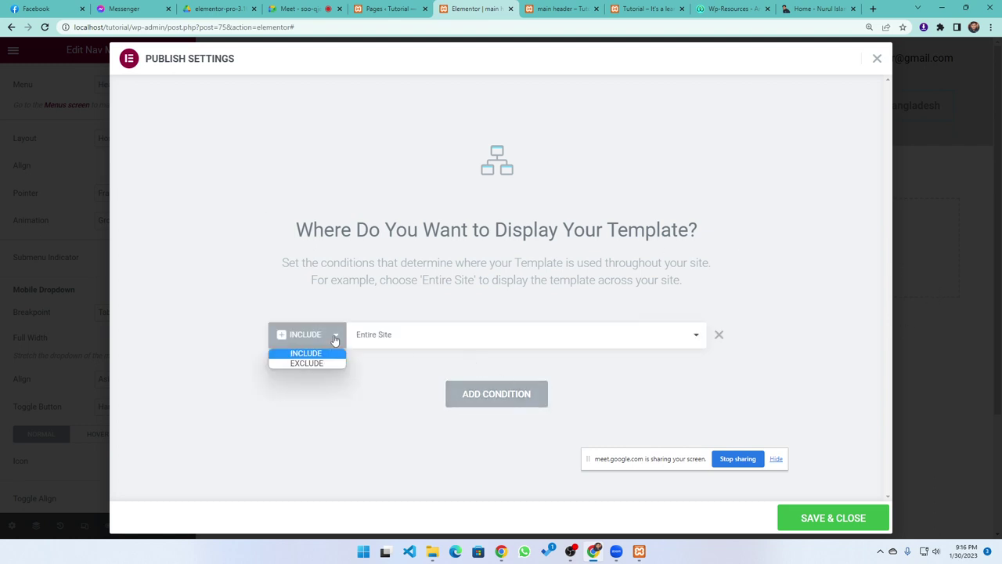
pyautogui.click(200, 360)
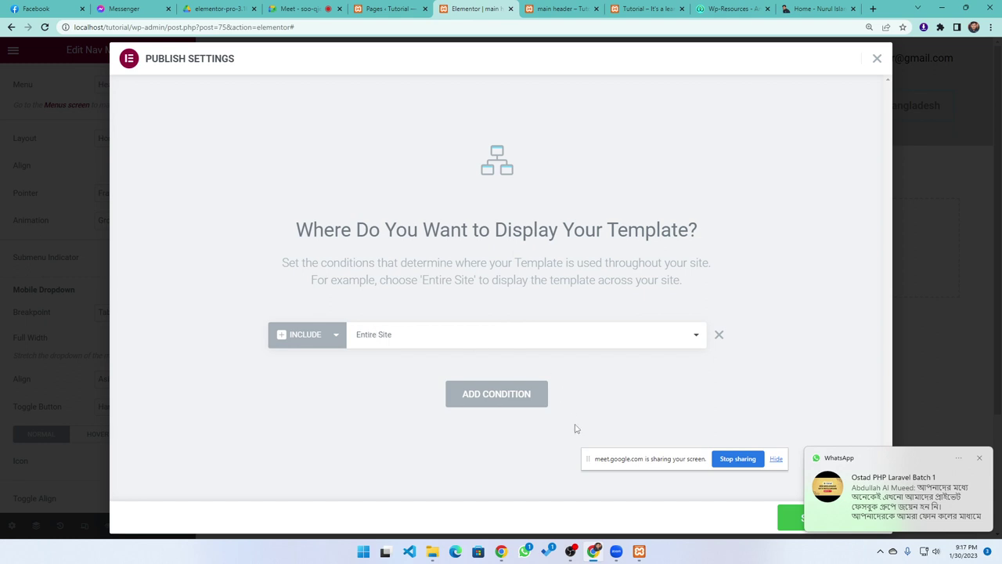
pyautogui.click(979, 459)
pyautogui.click(375, 342)
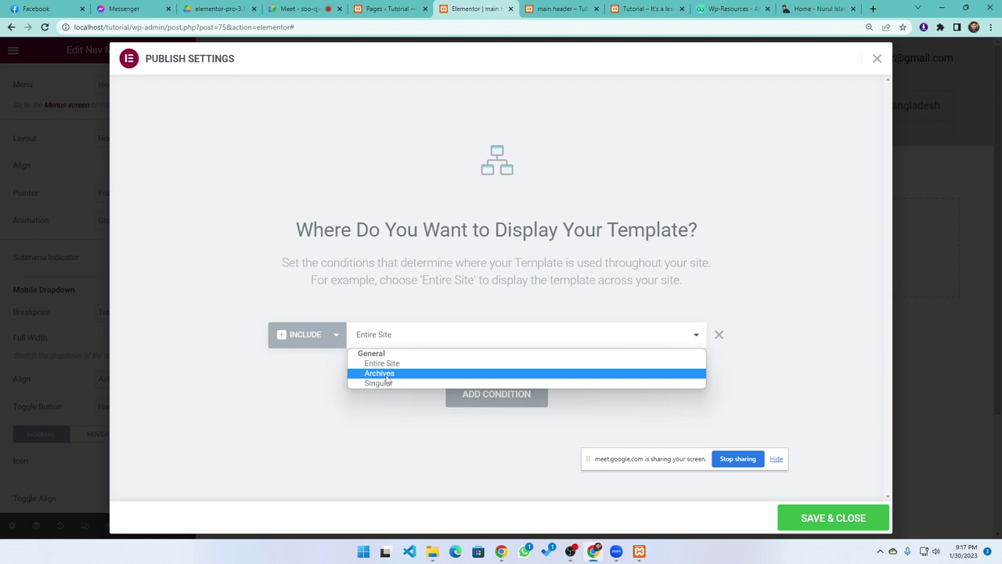
pyautogui.click(306, 378)
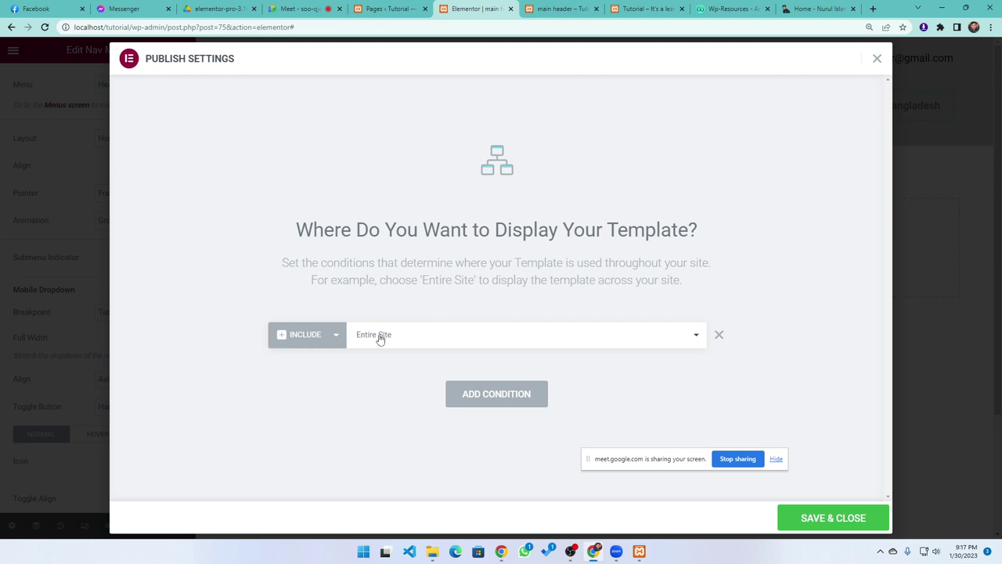
pyautogui.click(838, 520)
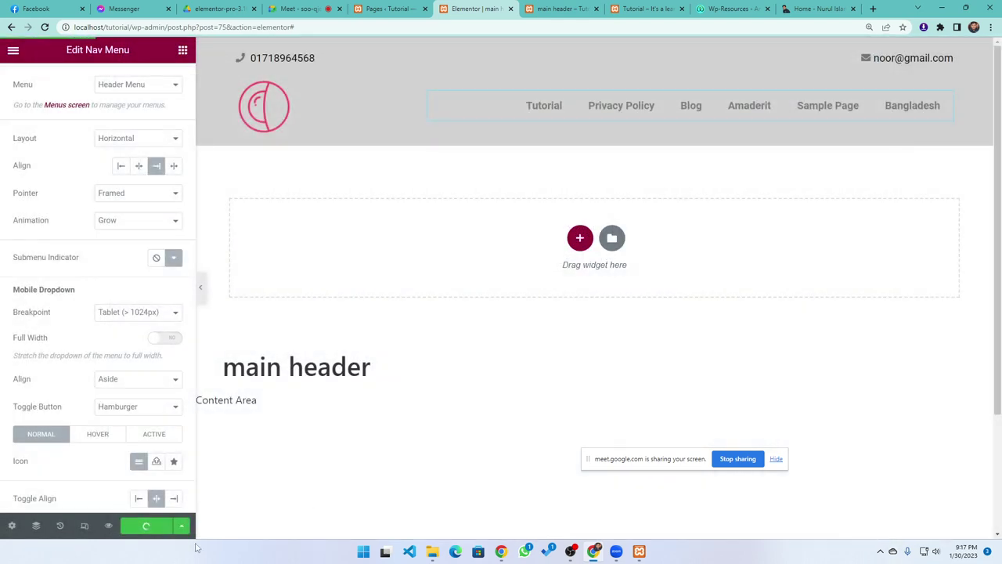
pyautogui.click(646, 8)
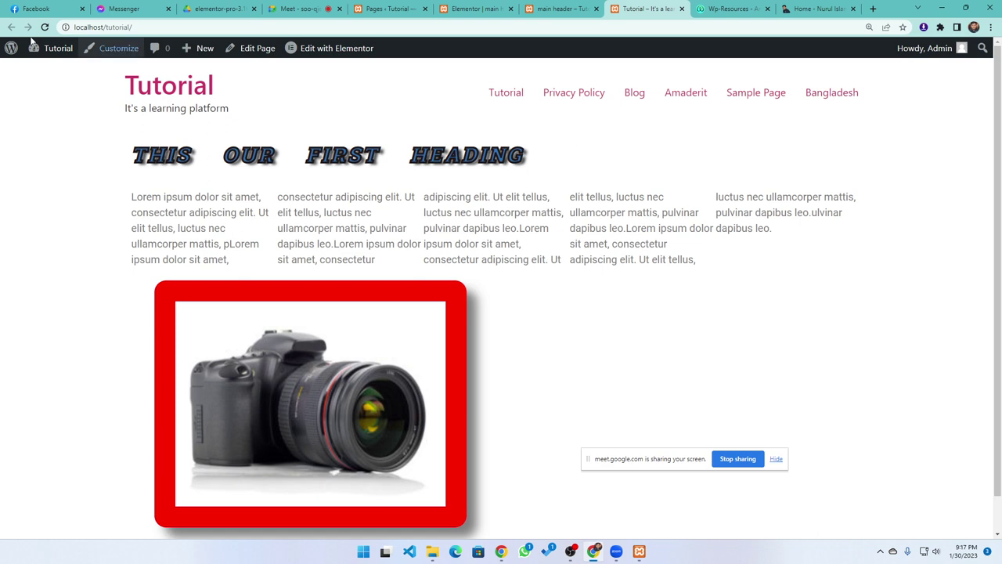
pyautogui.click(46, 27)
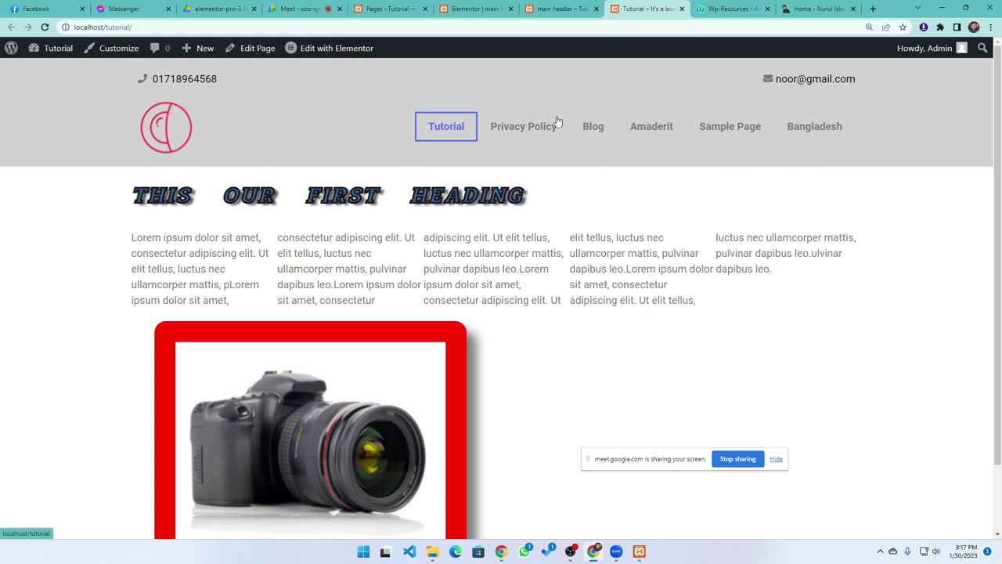
pyautogui.click(556, 8)
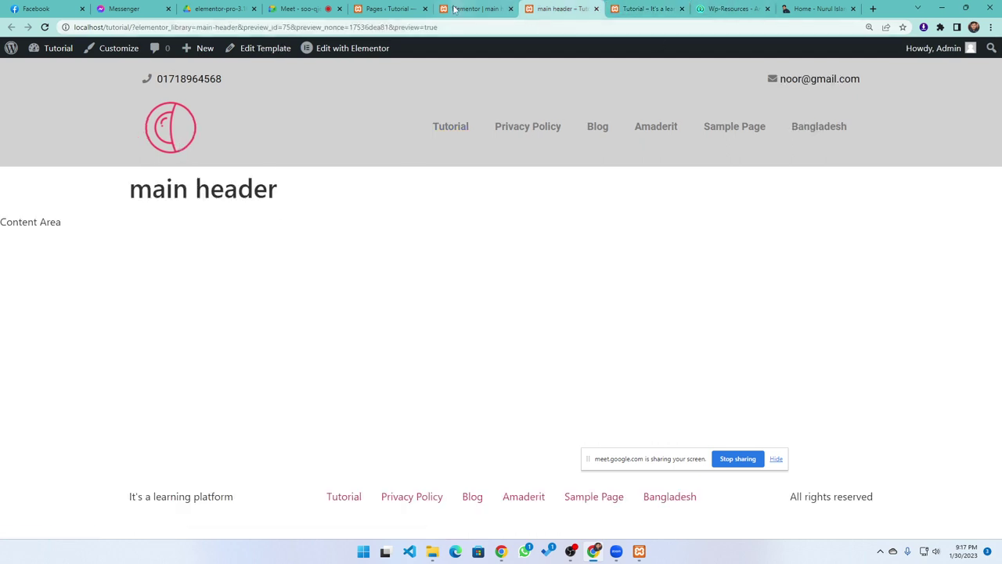
pyautogui.click(464, 9)
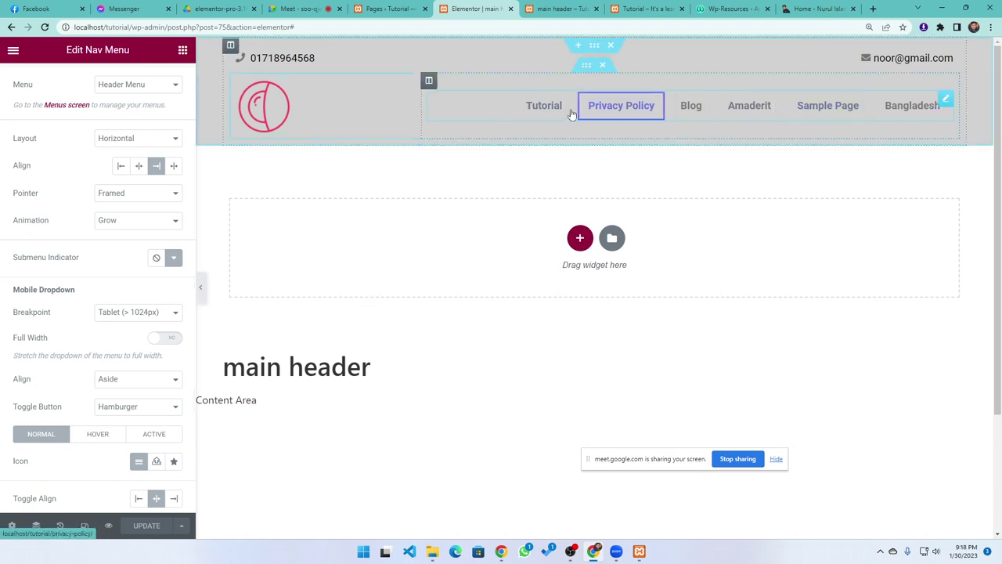
# Go to Appearance > Menus in the WordPress admin
pyautogui.click(386, 10)
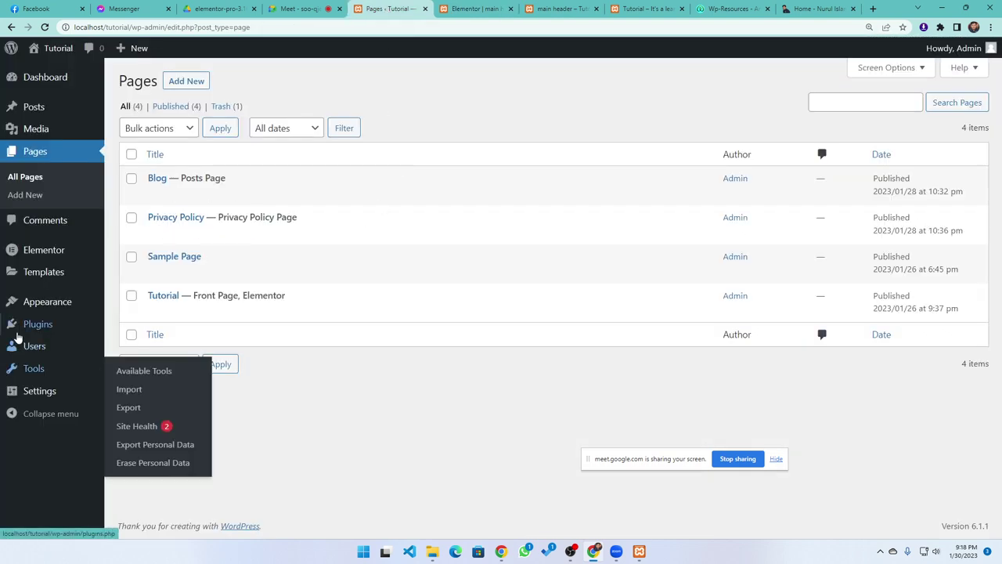
pyautogui.moveTo(49, 305)
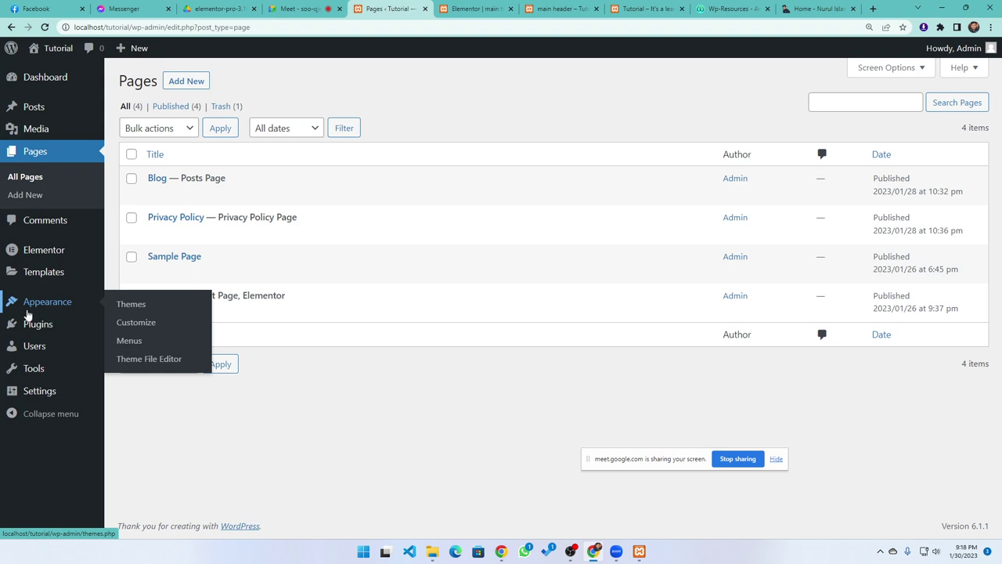
pyautogui.click(123, 342)
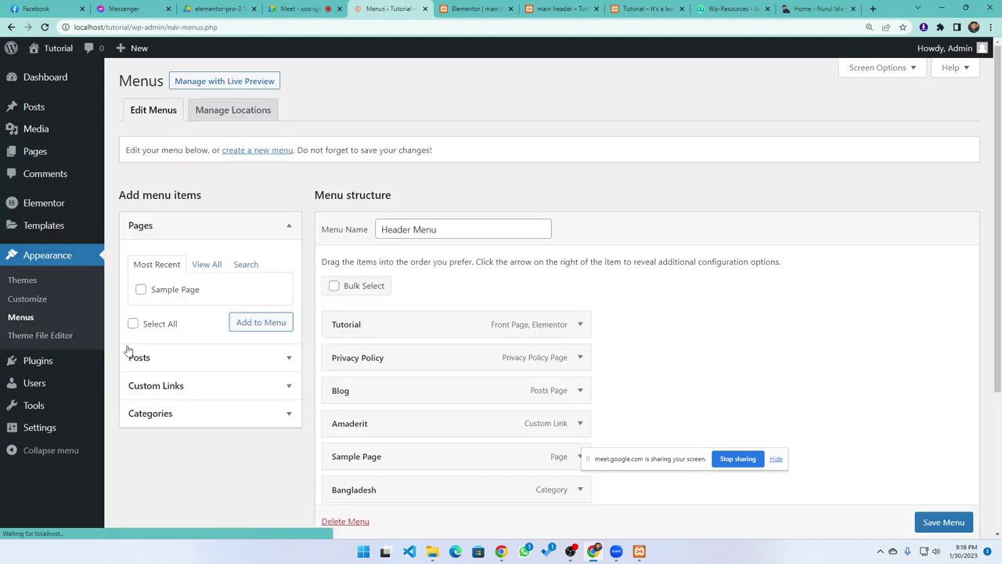
pyautogui.scroll(-2, 369, 304)
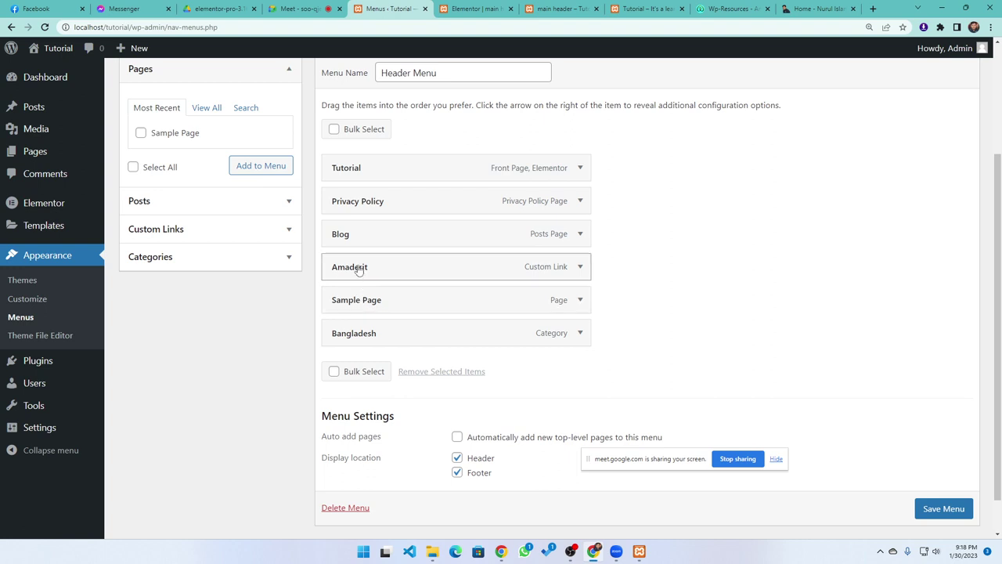
# Nest Amaderit and Sample Page under Tutorial in the Header Menu and save it
pyautogui.moveTo(358, 268); pyautogui.dragTo(380, 201)
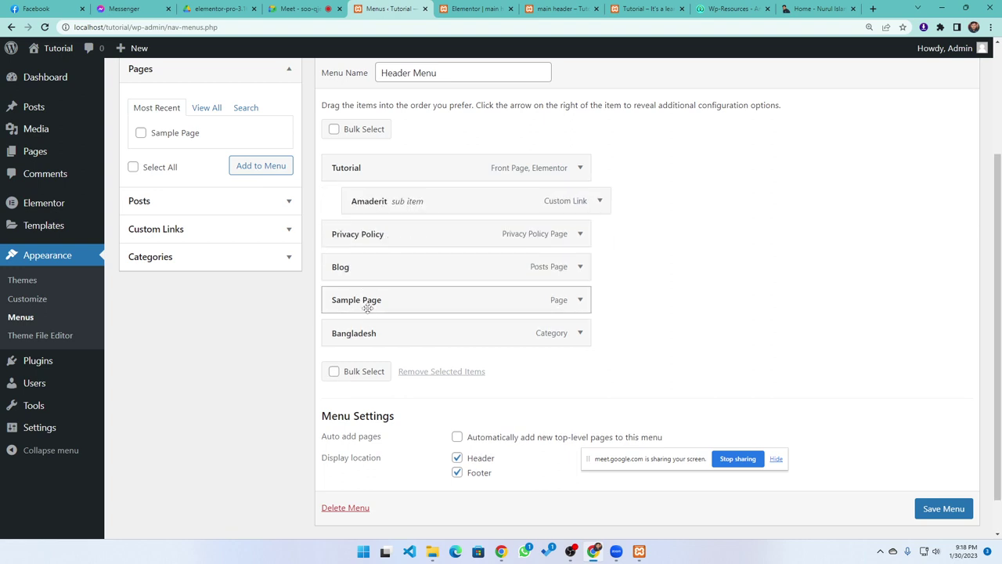
pyautogui.moveTo(368, 310); pyautogui.dragTo(390, 242)
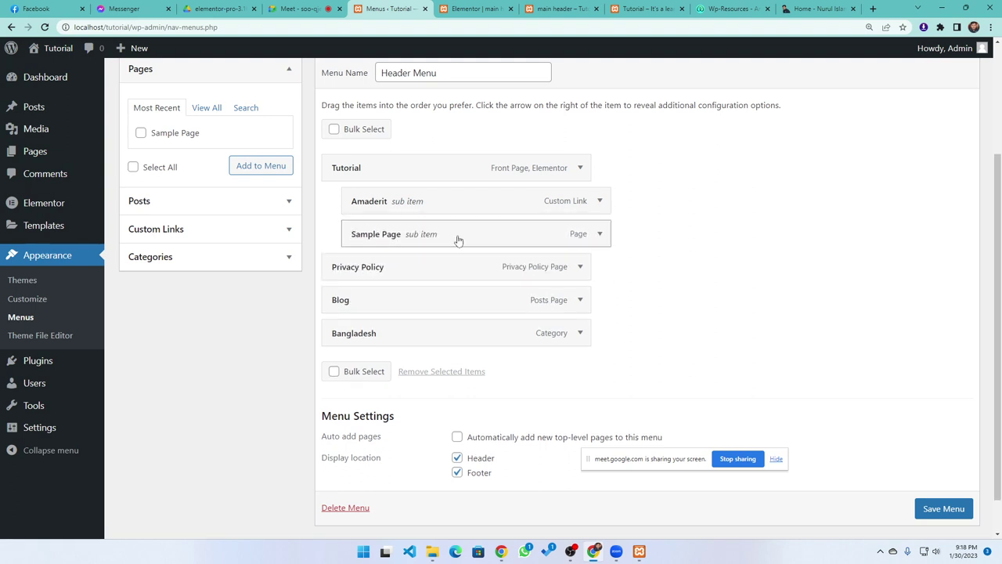
pyautogui.moveTo(360, 199); pyautogui.dragTo(358, 201)
pyautogui.moveTo(392, 233); pyautogui.dragTo(387, 235)
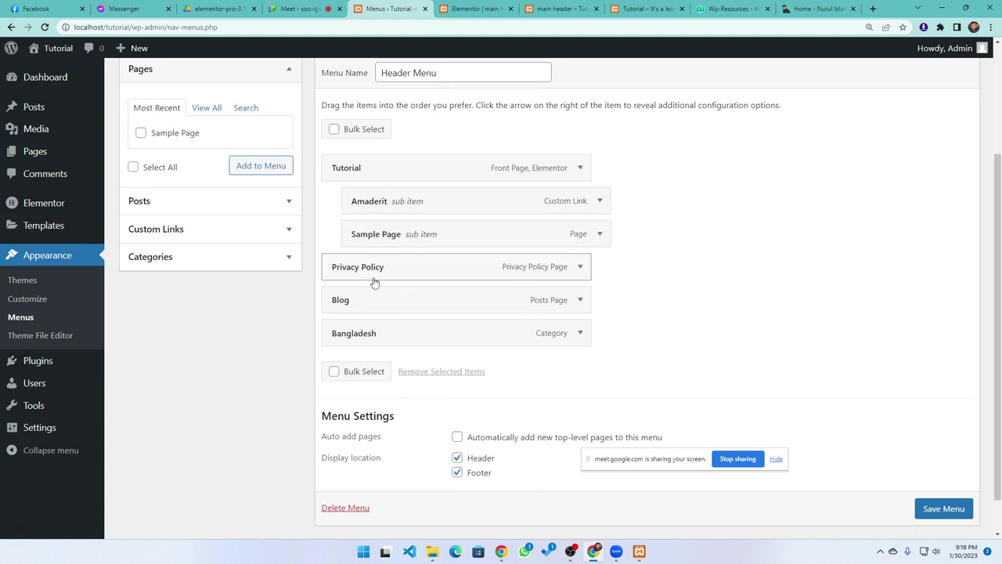
pyautogui.click(936, 508)
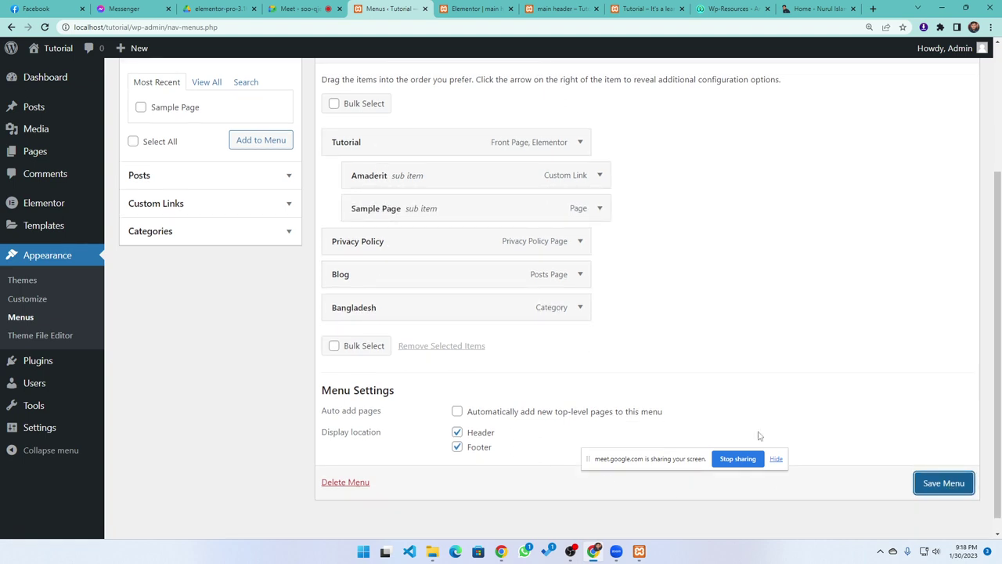
pyautogui.click(648, 9)
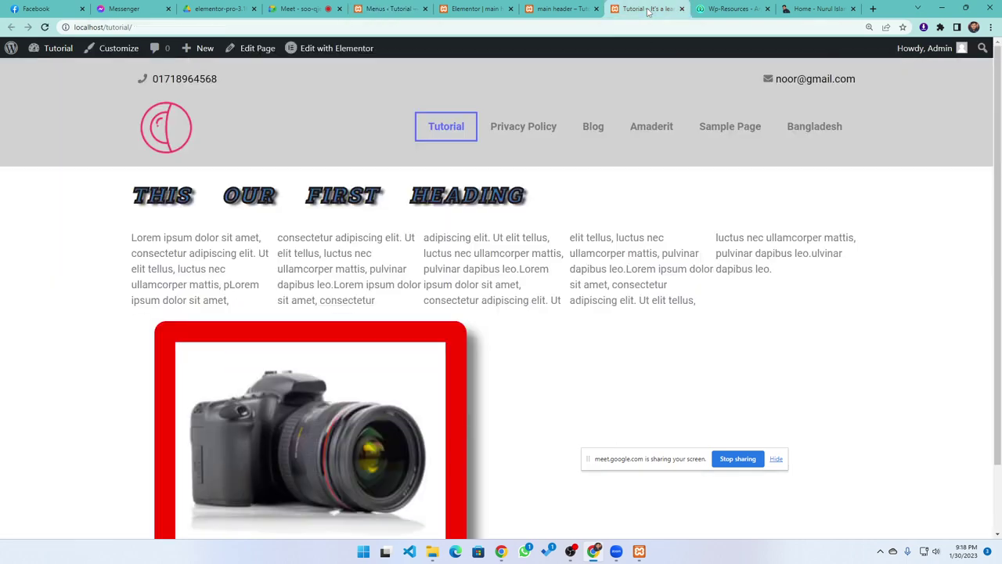
# Reload the live site and check that Tutorial drops down to Amaderit and Sample Page
pyautogui.click(45, 27)
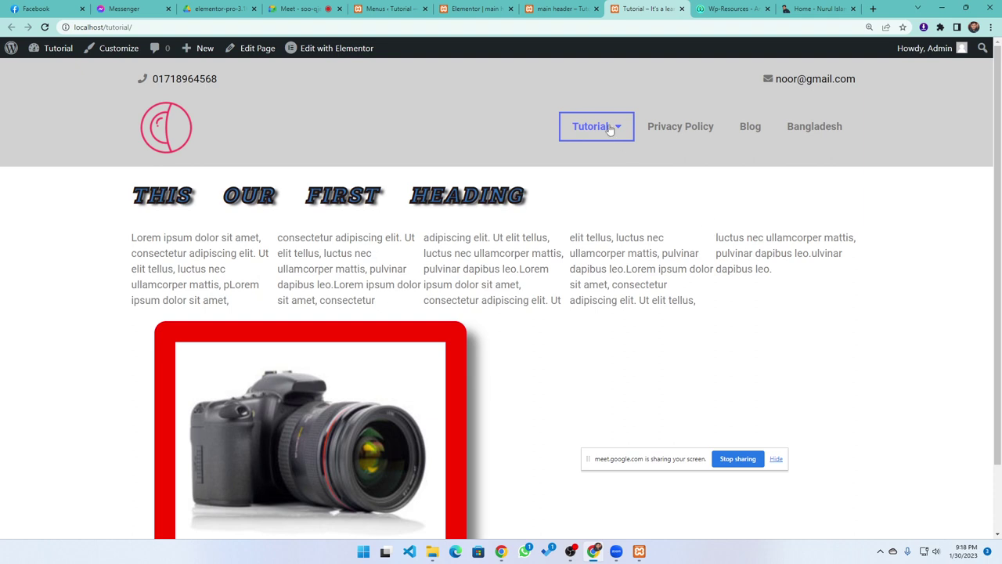
pyautogui.moveTo(610, 130)
pyautogui.click(459, 9)
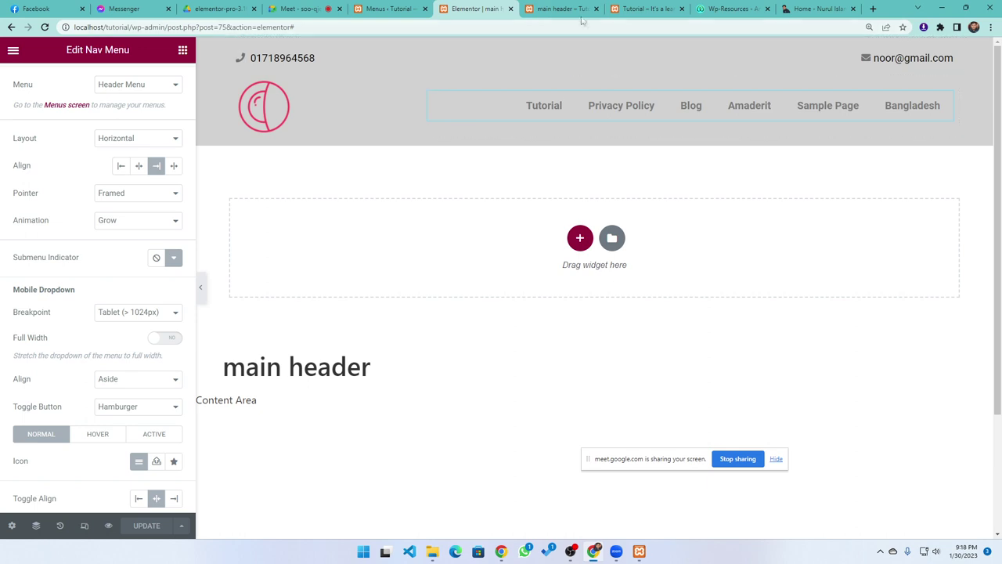
# Glance at the header preview and live site tabs, then return to the Elementor editor
pyautogui.click(557, 9)
pyautogui.click(642, 8)
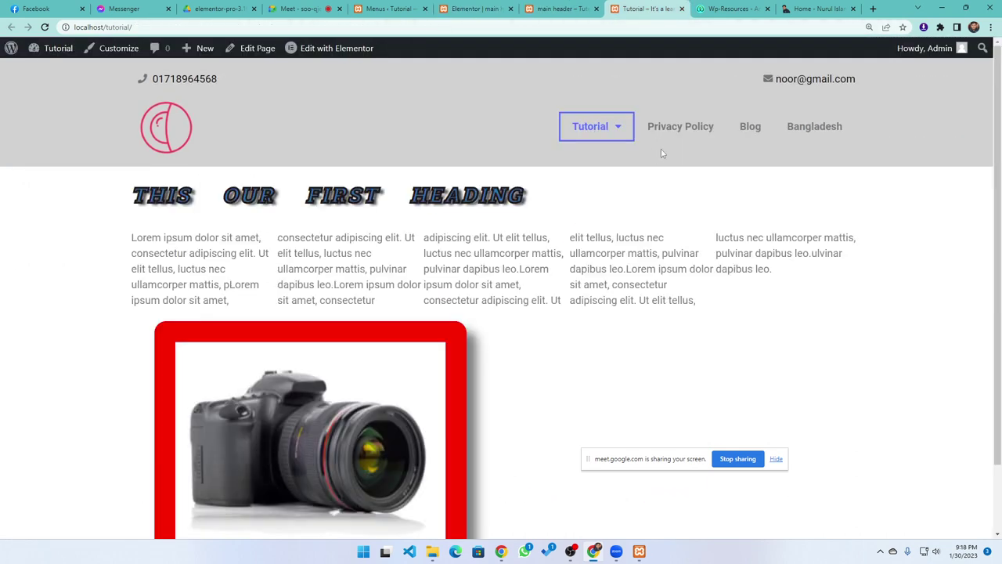
pyautogui.click(474, 9)
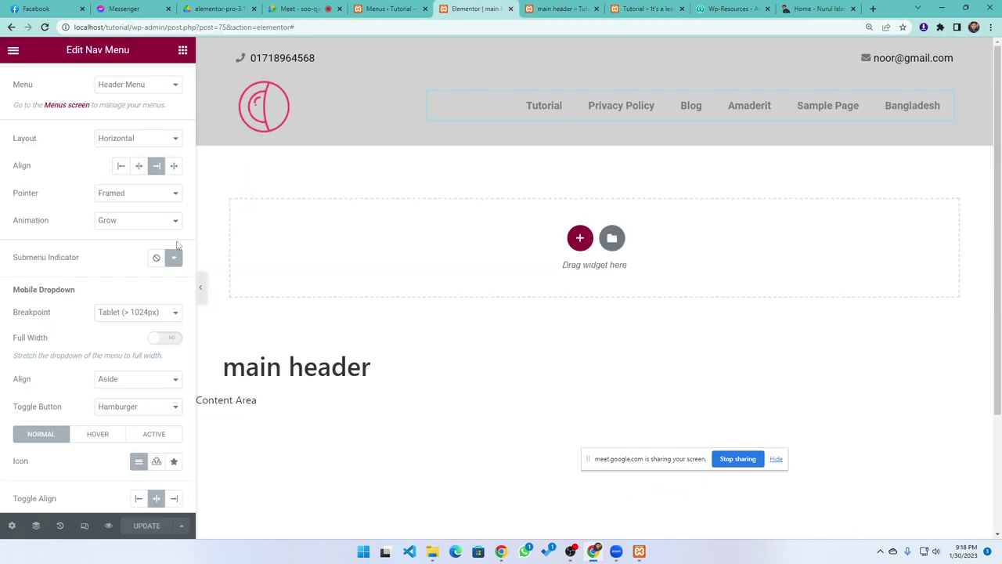
# Choose the Plus icon from the Icon Library as the submenu indicator and Update the template
pyautogui.click(172, 259)
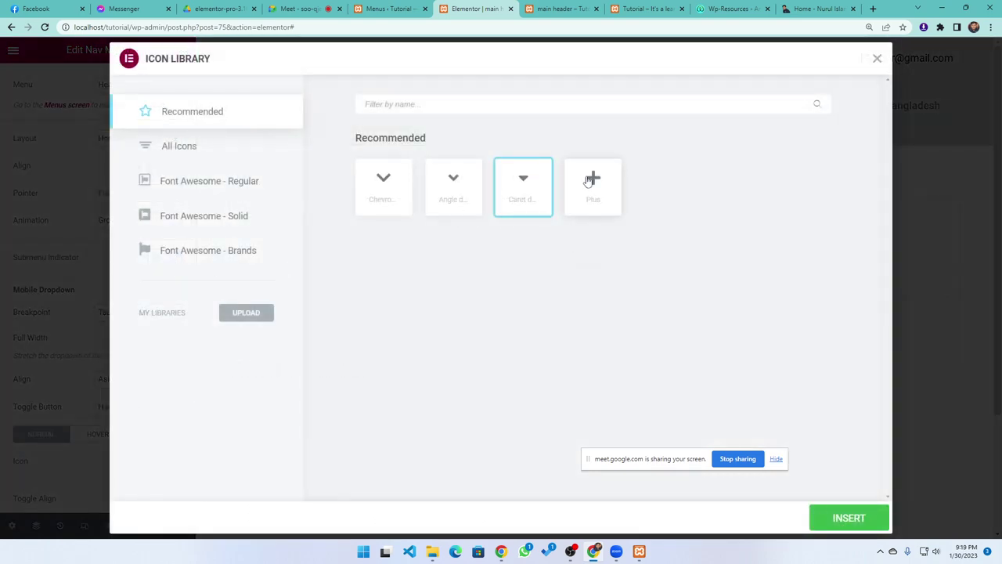
pyautogui.click(587, 183)
pyautogui.click(844, 524)
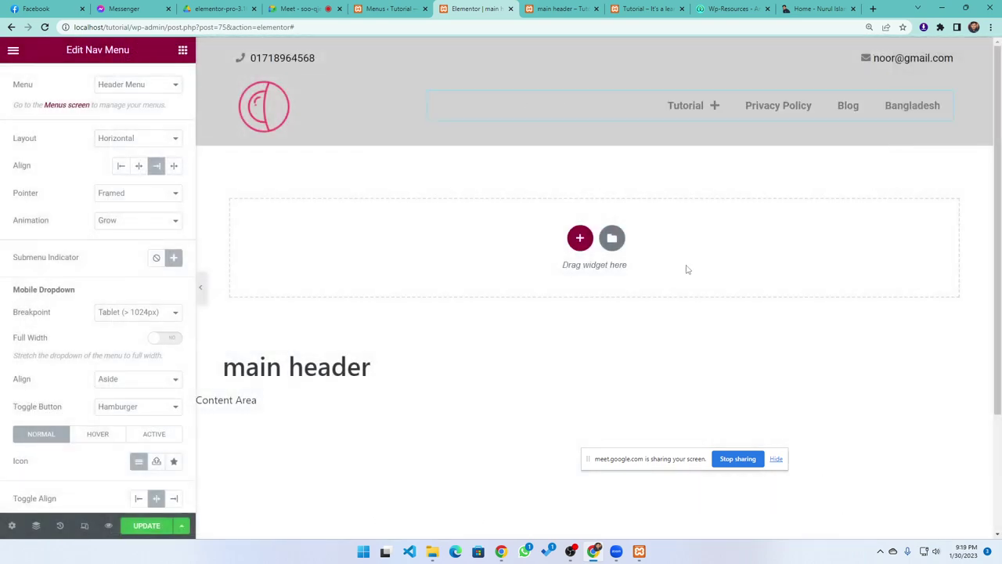
pyautogui.moveTo(715, 109)
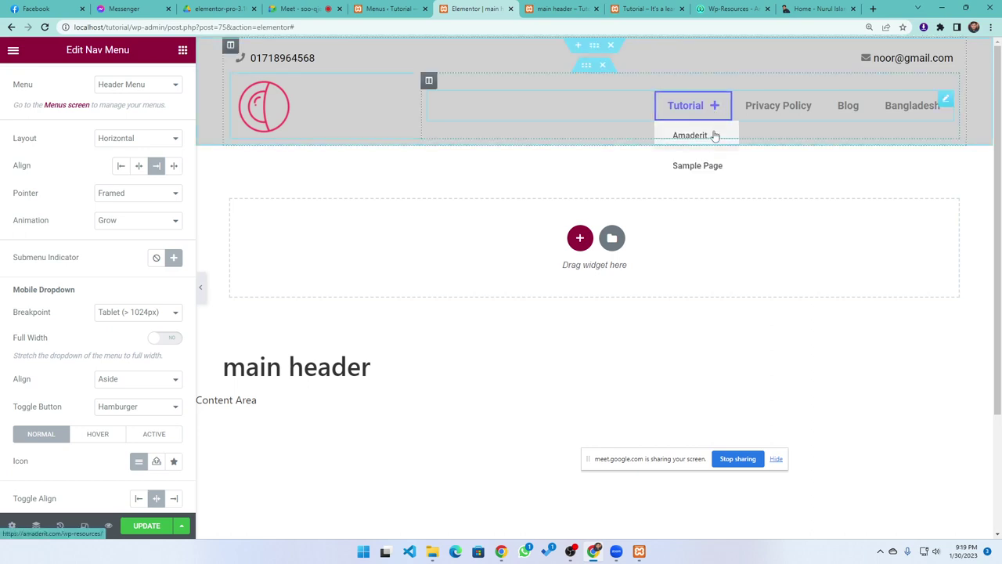
pyautogui.click(160, 525)
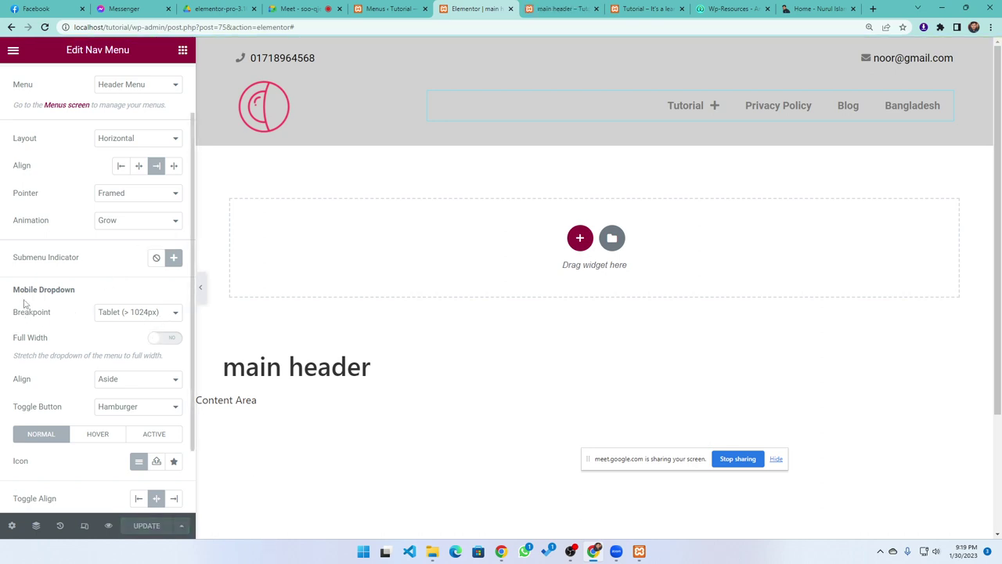
# Inspect the live Tutorial page in Chrome DevTools responsive mode and widen the viewport
pyautogui.click(647, 9)
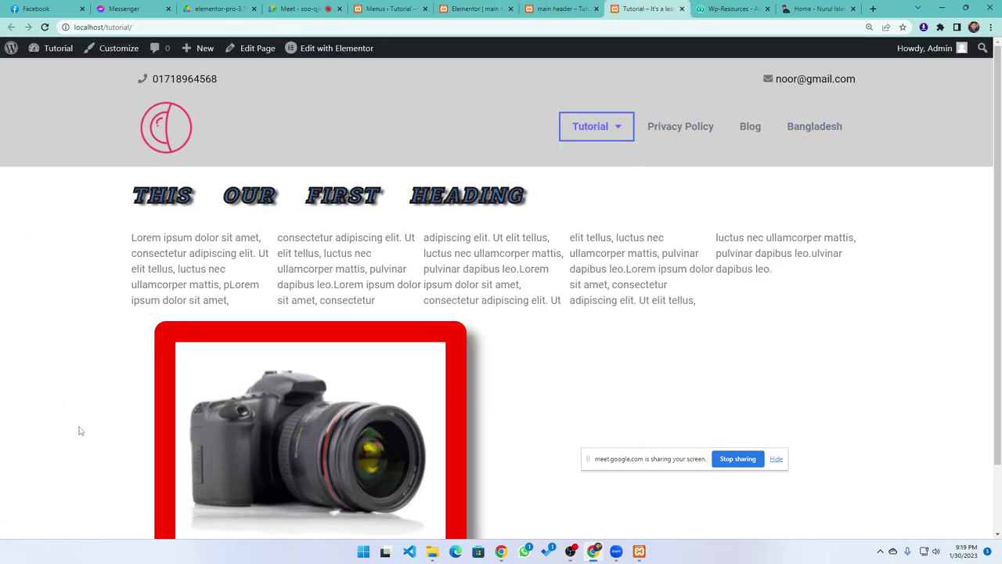
pyautogui.rightClick(53, 209)
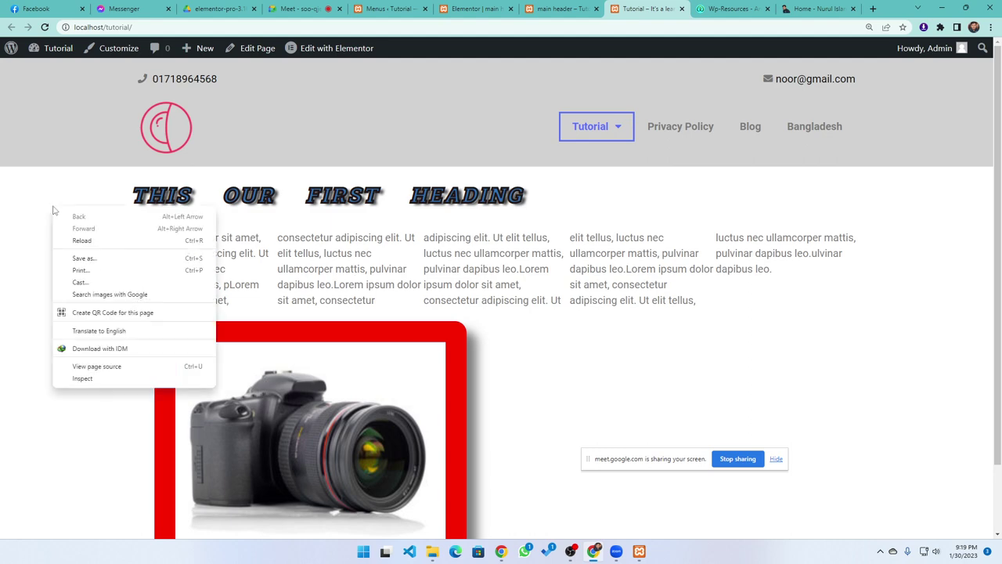
pyautogui.click(82, 379)
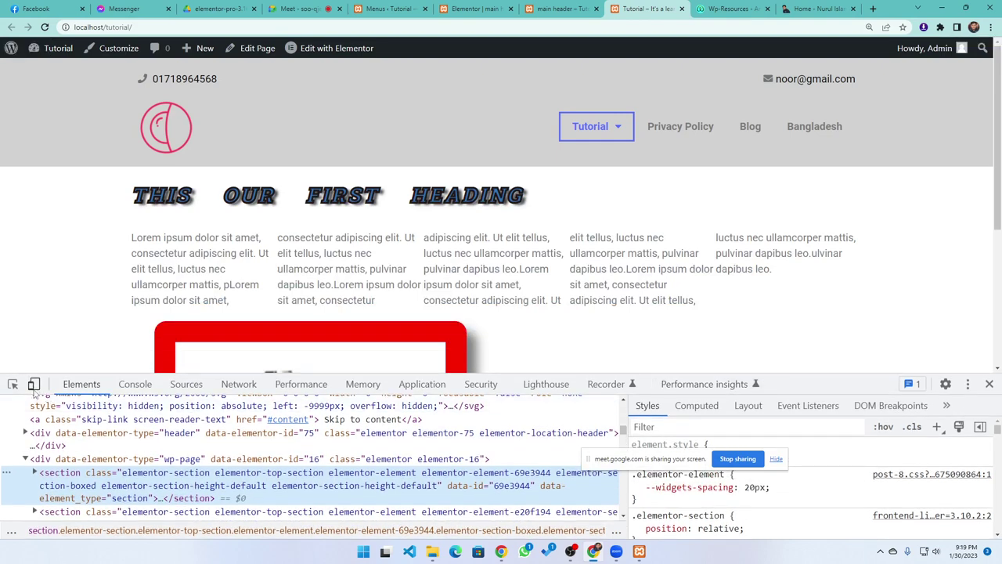
pyautogui.click(33, 384)
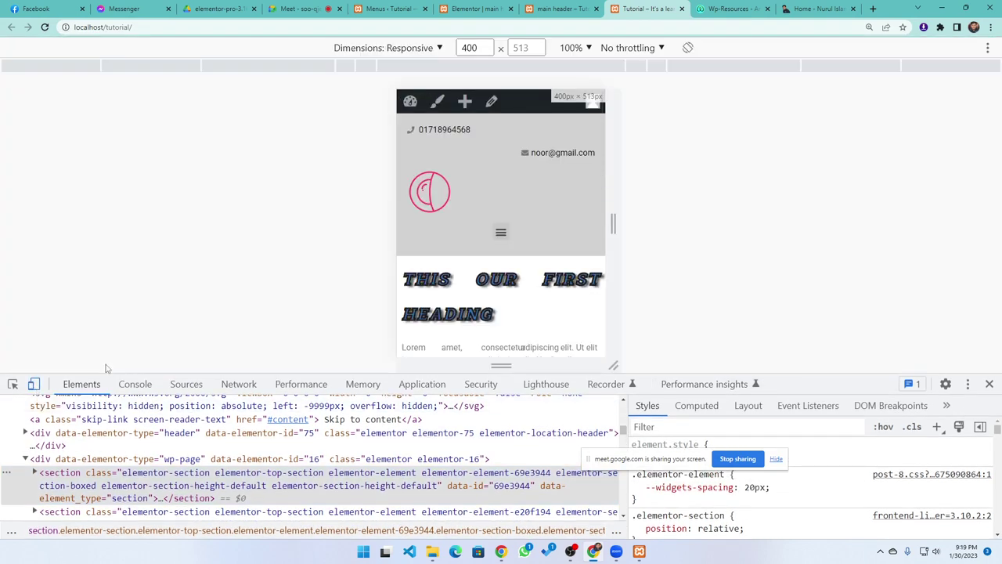
pyautogui.moveTo(613, 223); pyautogui.dragTo(670, 224)
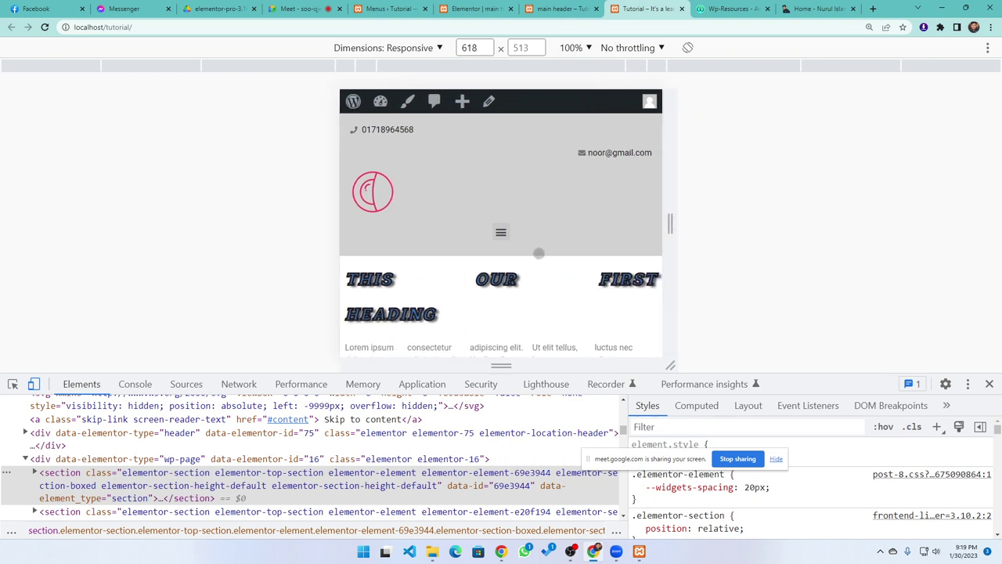
# Test the hamburger dropdown, expanding and collapsing the Tutorial submenu and toggling the menu repeatedly
pyautogui.click(501, 232)
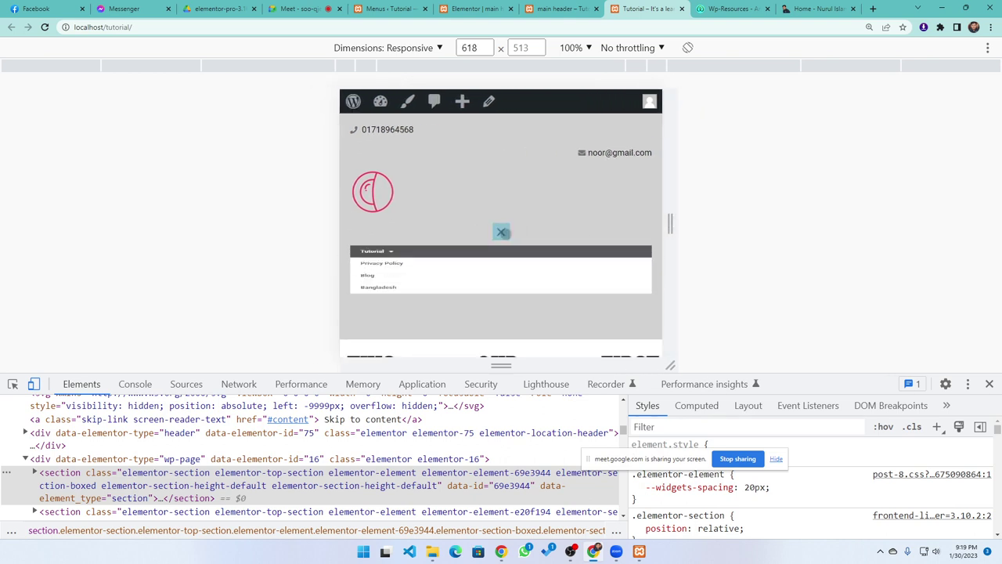
pyautogui.click(391, 255)
pyautogui.click(391, 255)
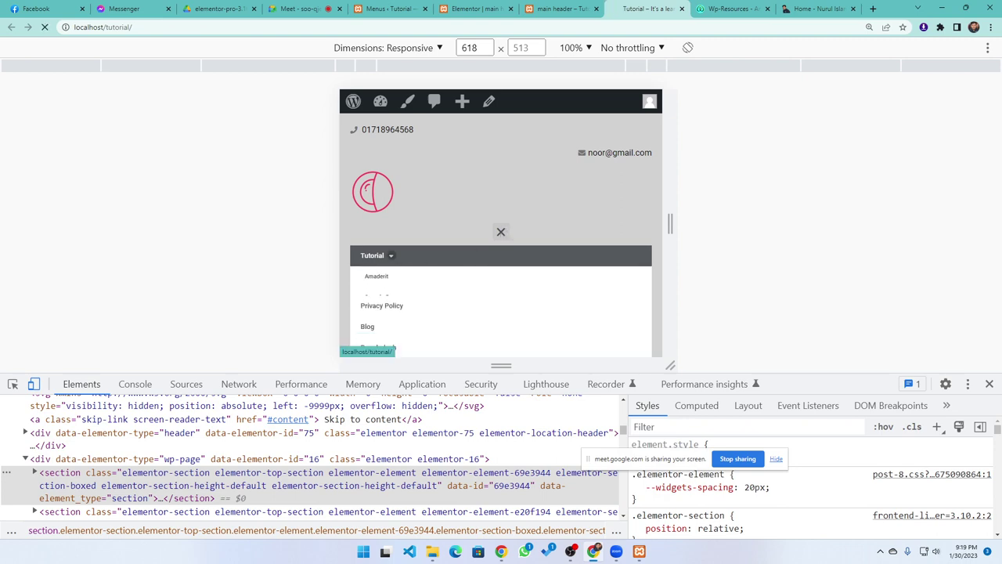
pyautogui.click(501, 232)
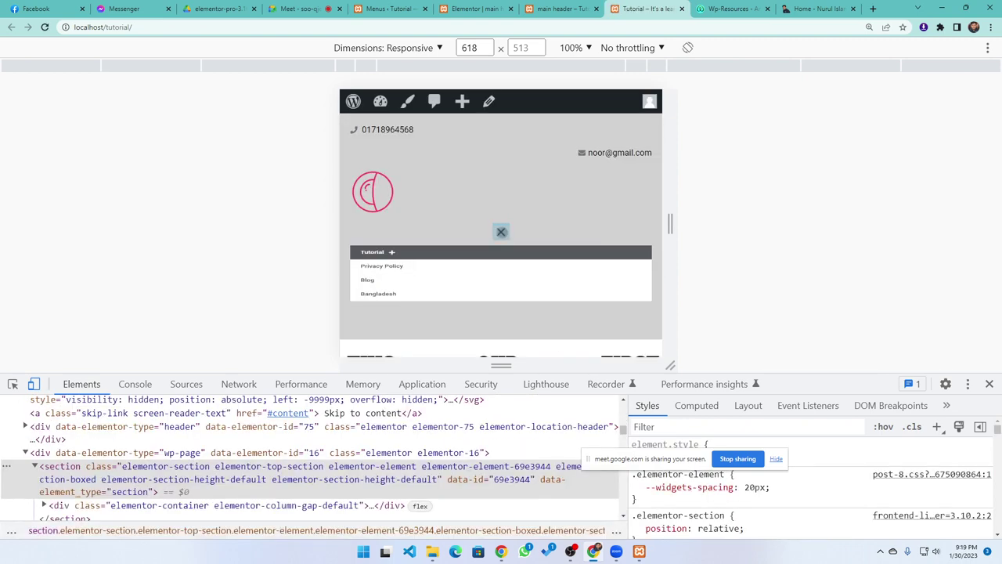
pyautogui.click(501, 231)
pyautogui.click(501, 232)
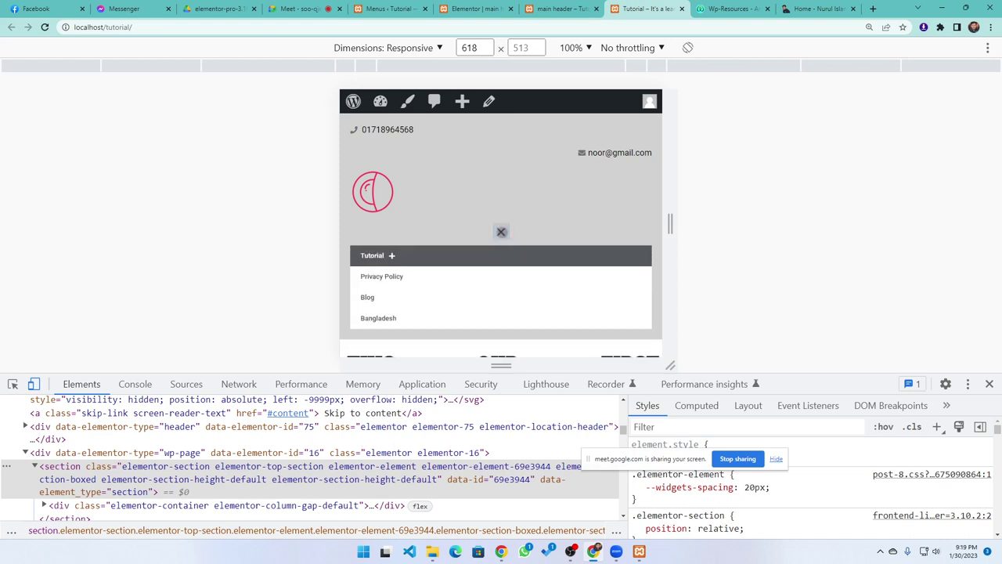
pyautogui.click(501, 232)
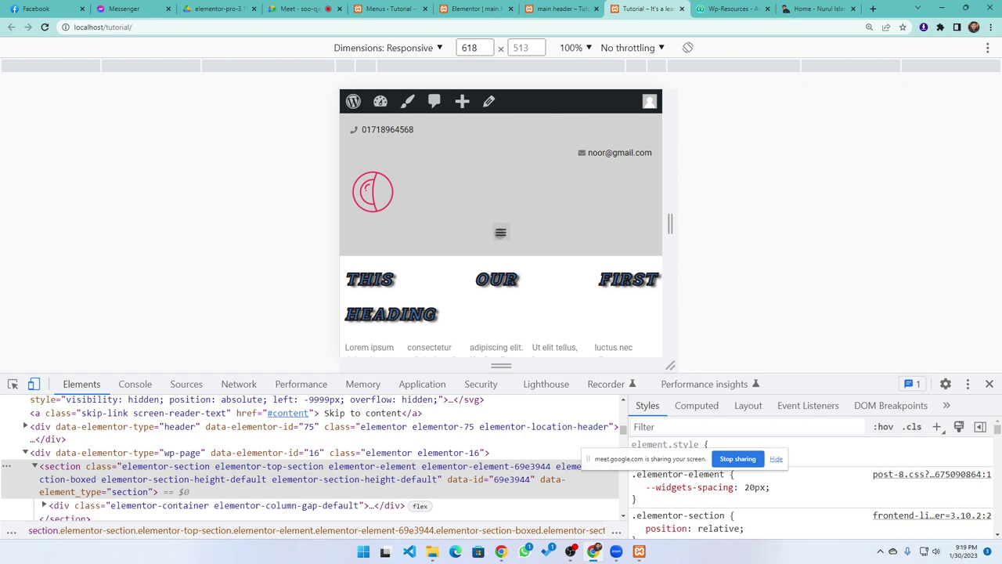
pyautogui.click(501, 232)
pyautogui.click(501, 232)
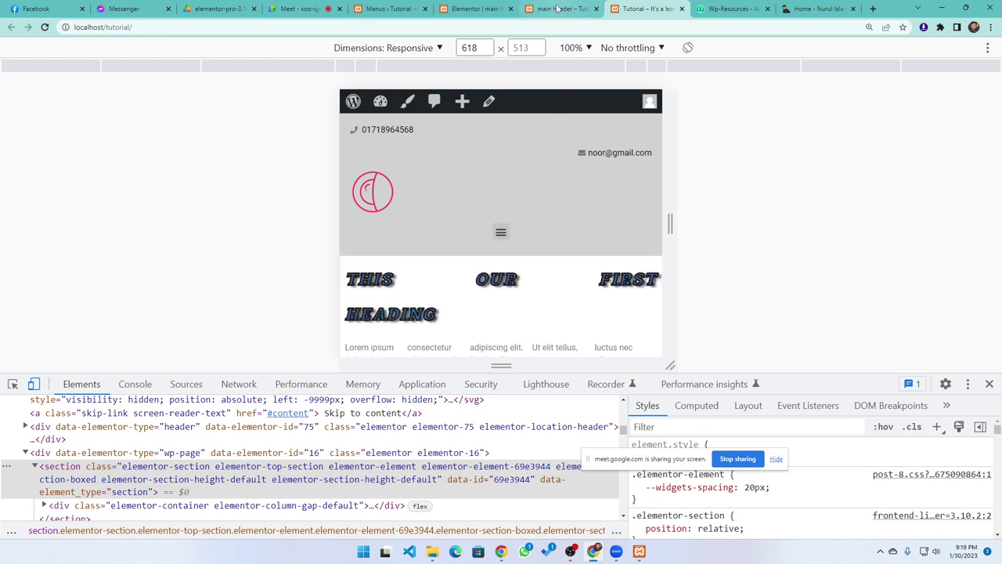
pyautogui.click(557, 9)
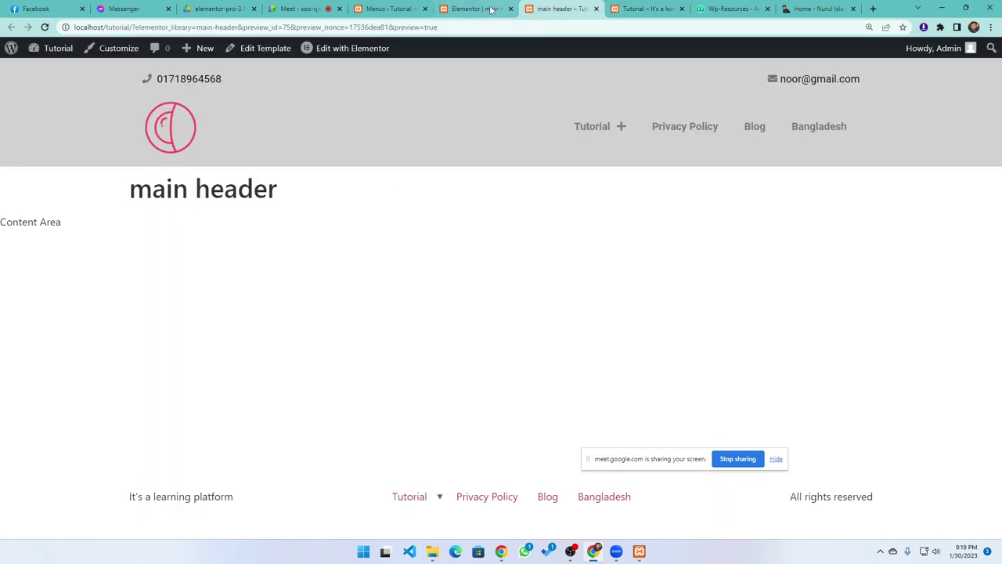
# Set the Nav Menu's mobile dropdown breakpoint to Mobile (> 767px) and update the main header
pyautogui.click(436, 9)
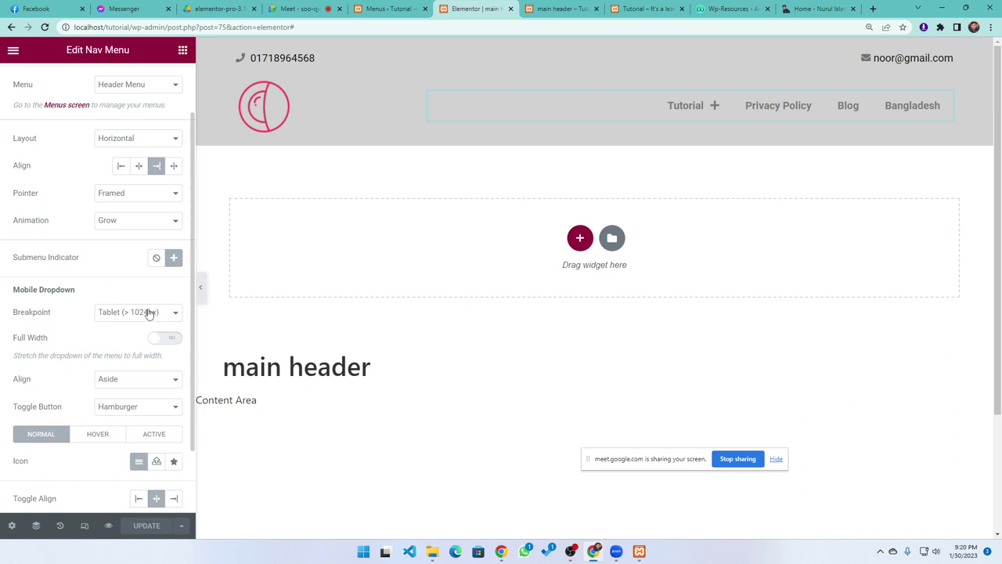
pyautogui.click(131, 312)
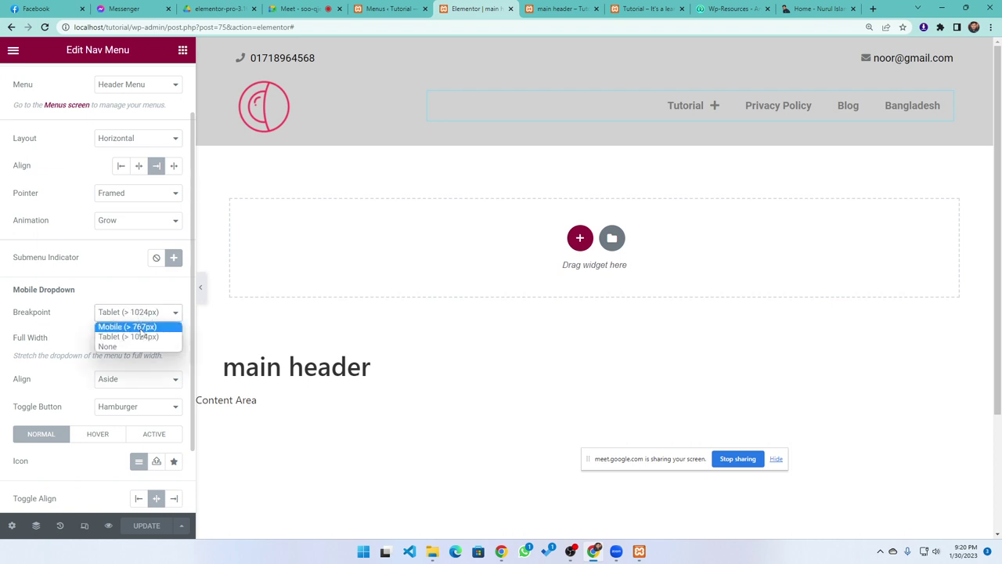
pyautogui.click(142, 332)
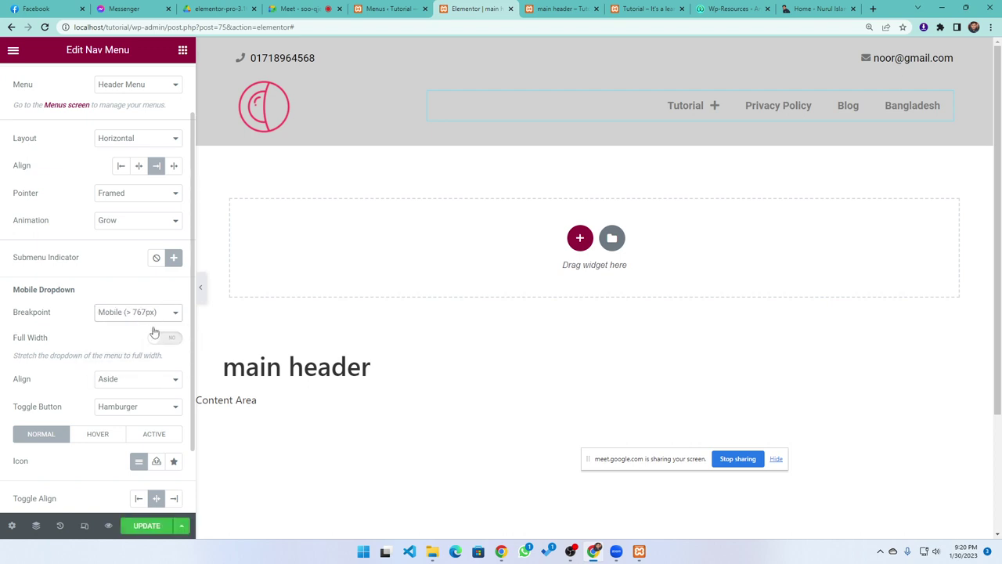
pyautogui.click(146, 529)
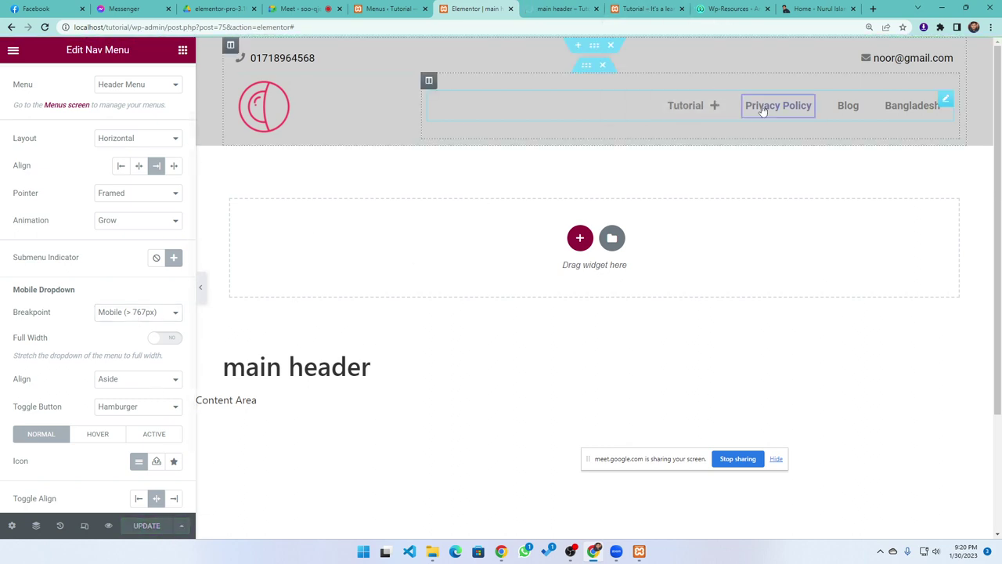
pyautogui.click(552, 8)
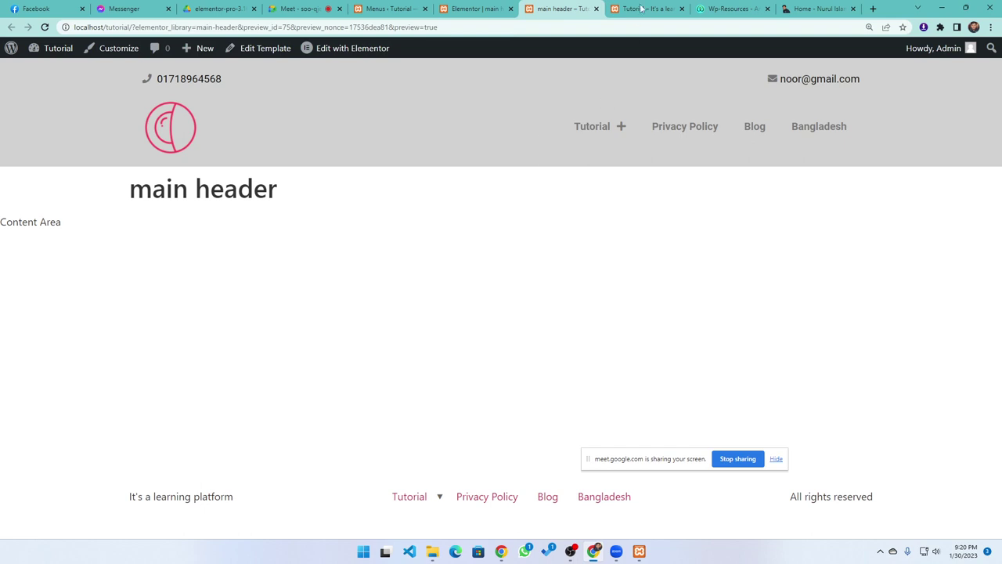
# Reload the Tutorial page and widen the responsive viewport to about 776 px, showing the full menu row
pyautogui.click(641, 9)
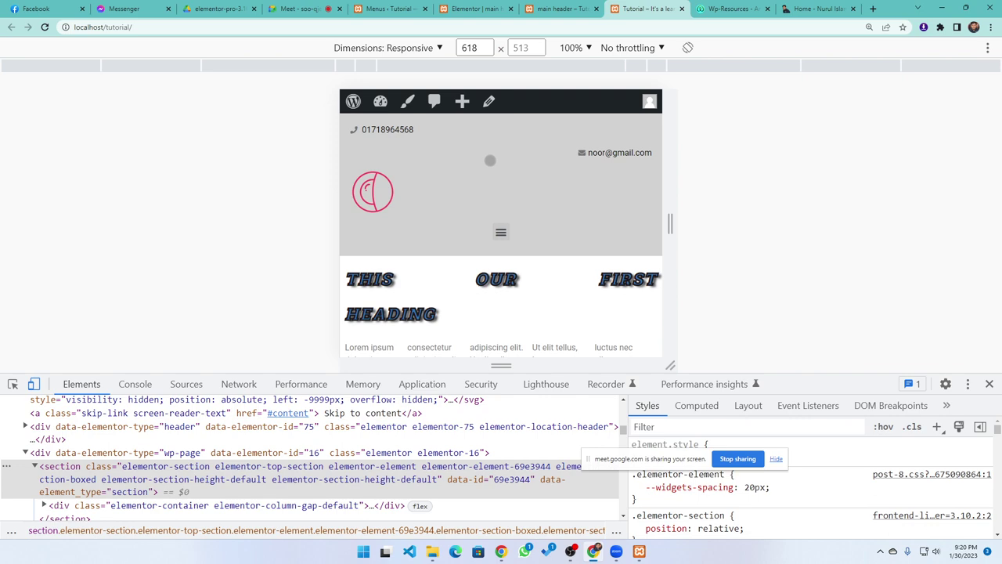
pyautogui.moveTo(671, 227); pyautogui.dragTo(676, 227)
pyautogui.click(44, 27)
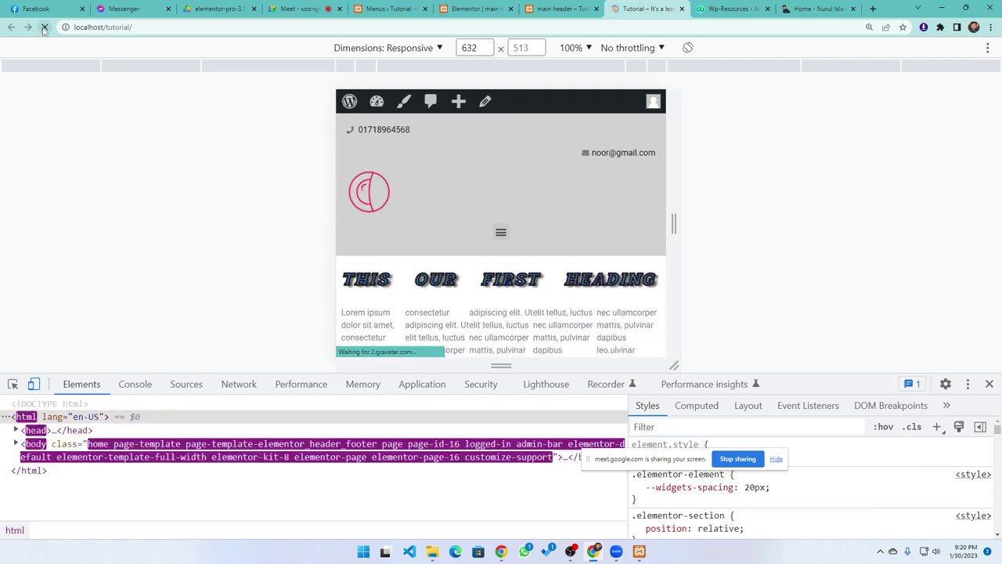
pyautogui.moveTo(672, 214); pyautogui.dragTo(711, 219)
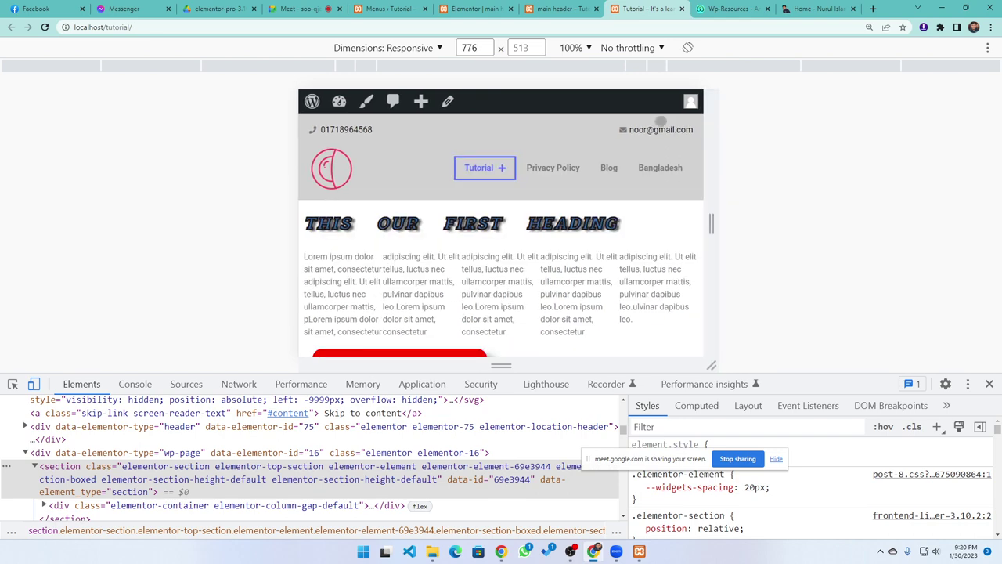
pyautogui.click(553, 8)
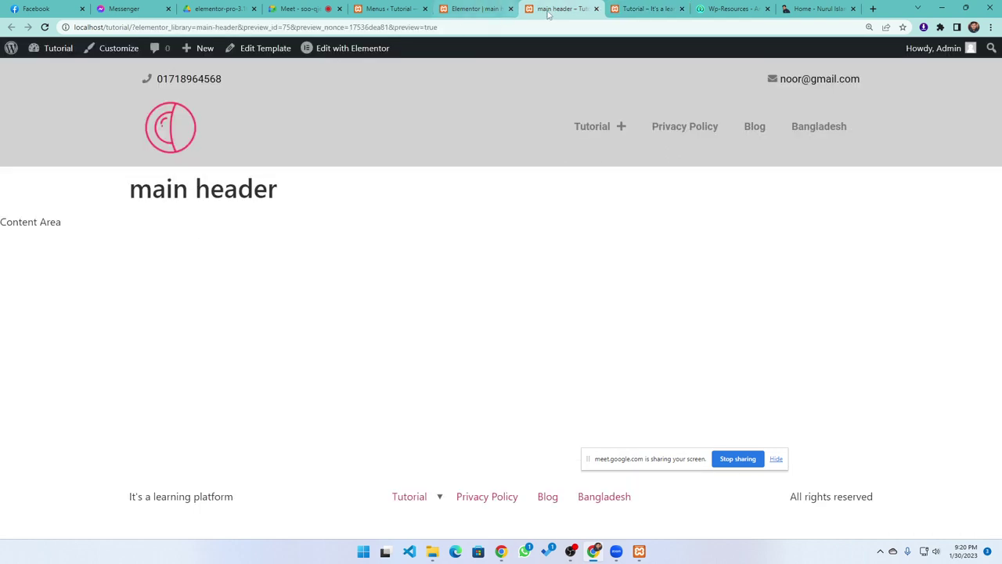
# Reopen the Nav Menu breakpoint list and confirm Mobile (> 767px) is still selected
pyautogui.click(501, 8)
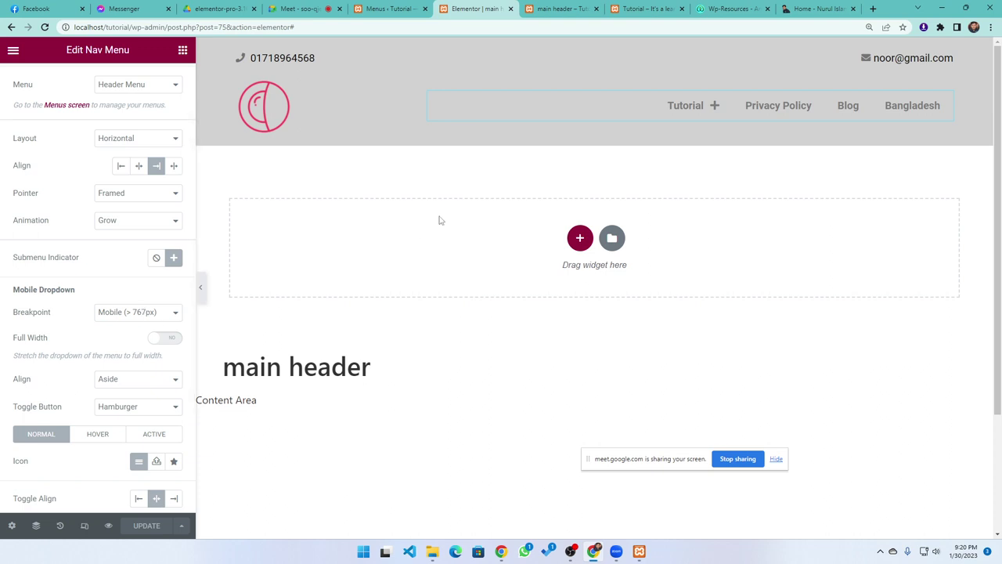
pyautogui.click(138, 314)
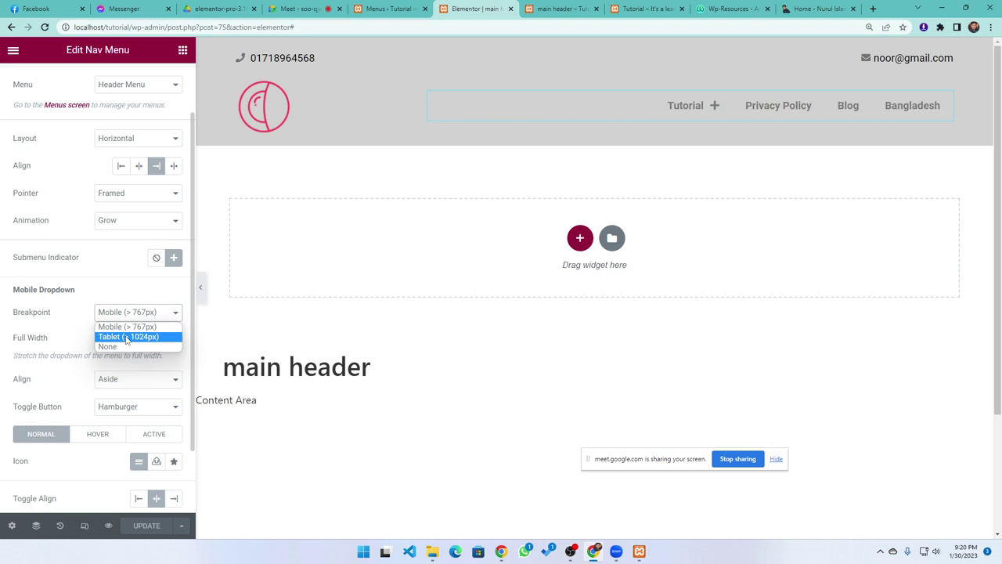
pyautogui.click(56, 312)
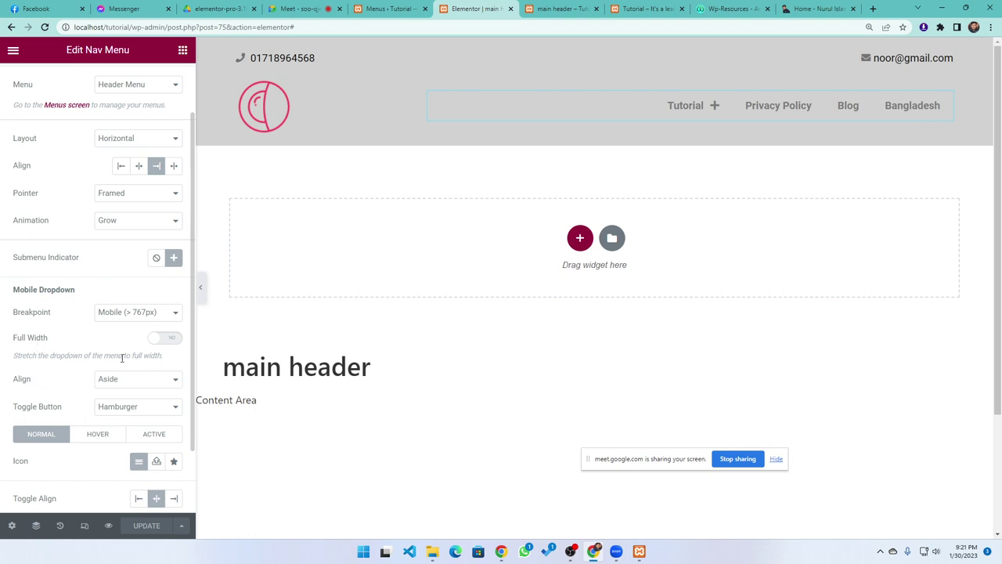
# Turn on Full Width for the header menu's mobile dropdown and save the header template
pyautogui.click(173, 340)
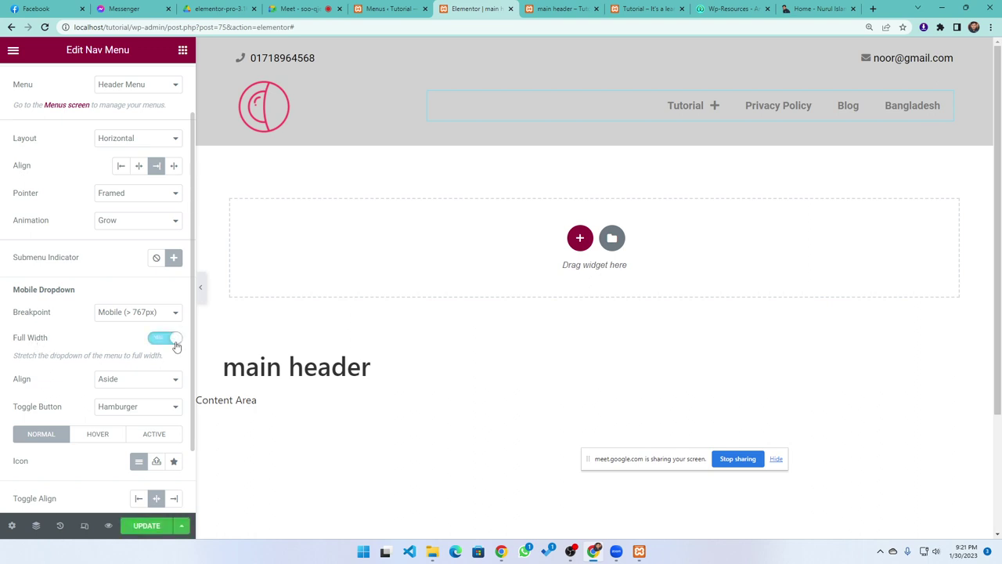
pyautogui.click(175, 342)
pyautogui.click(171, 340)
pyautogui.click(145, 528)
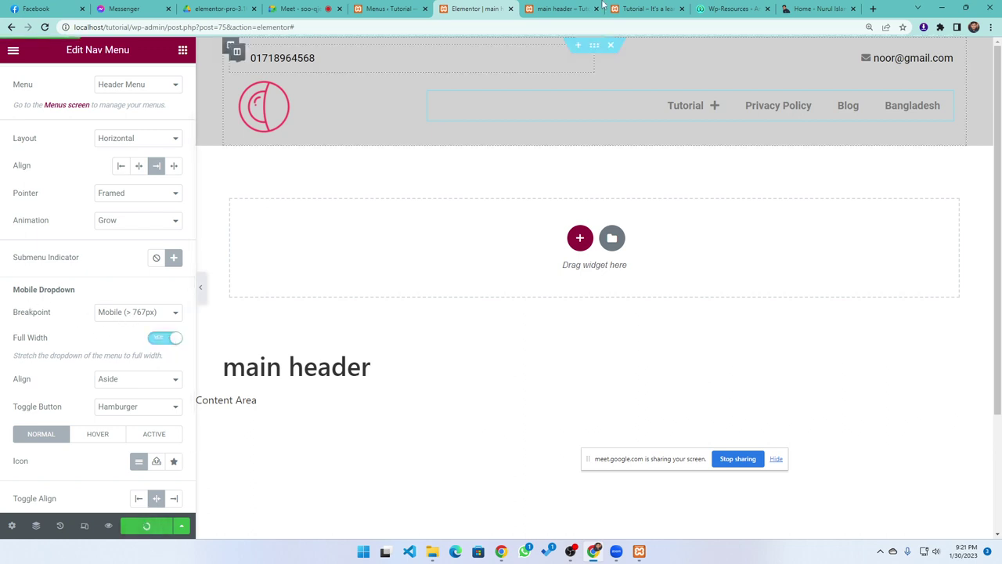
# Reload the site preview, narrow it to mobile width to check the dropdown, then return to the editor
pyautogui.click(562, 9)
pyautogui.press('F5')
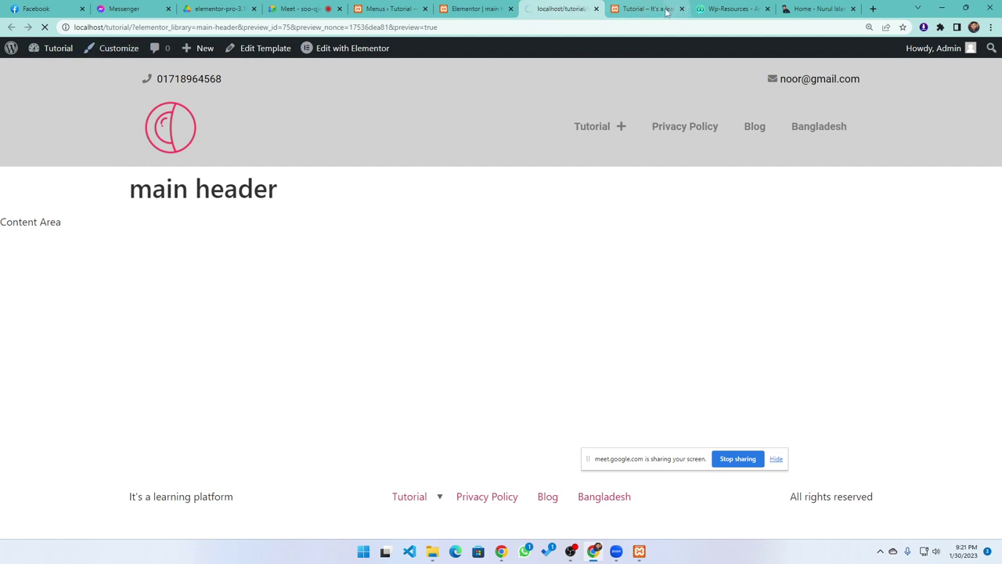
pyautogui.click(646, 7)
pyautogui.press('F5')
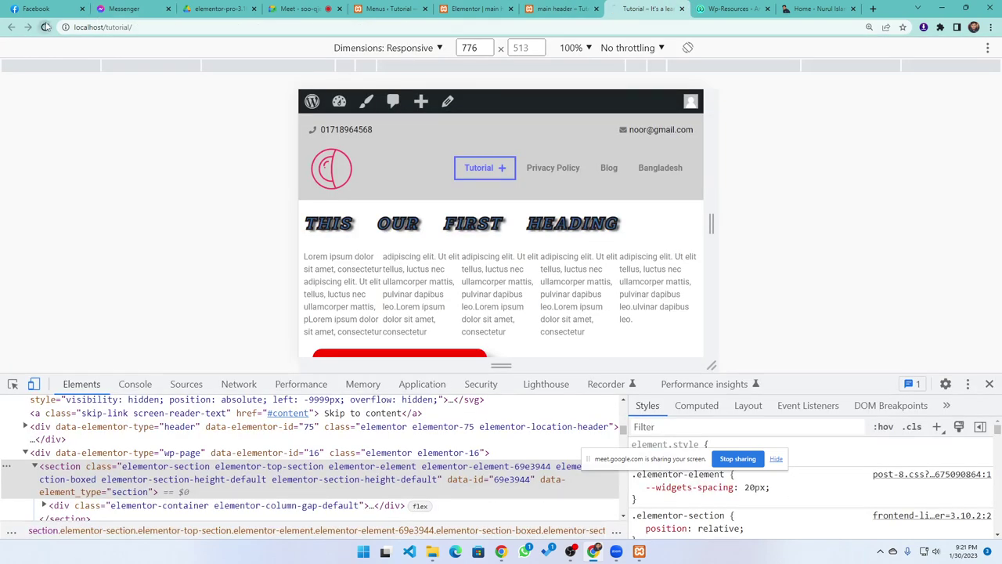
pyautogui.moveTo(711, 224); pyautogui.dragTo(693, 225)
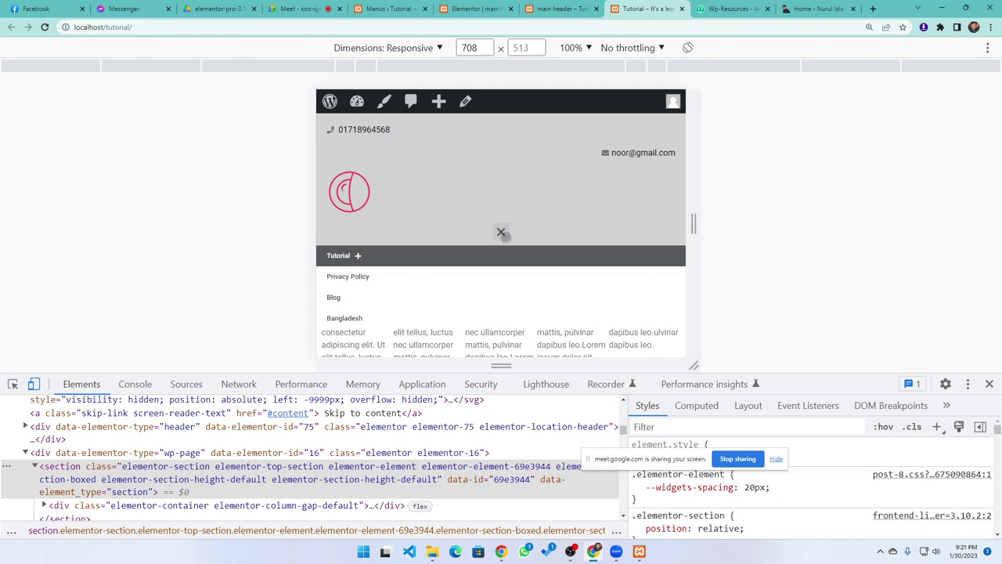
pyautogui.click(502, 233)
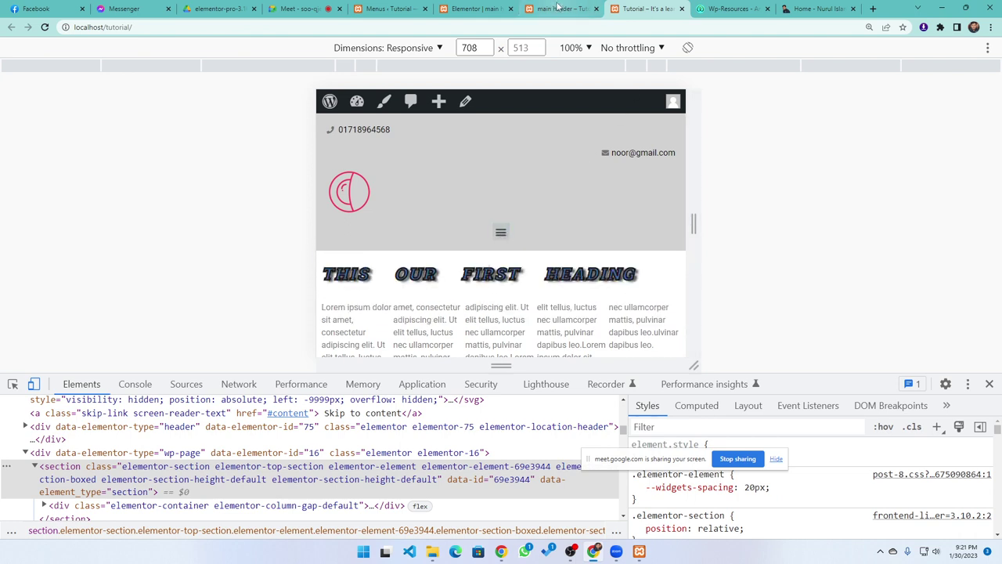
pyautogui.click(564, 8)
pyautogui.click(474, 8)
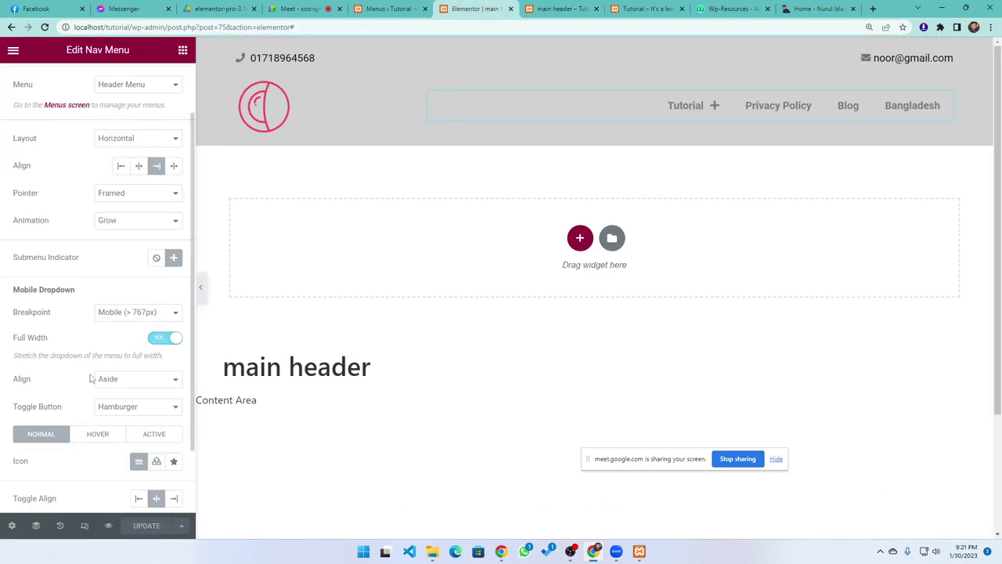
pyautogui.scroll(-2, 90, 379)
pyautogui.click(116, 314)
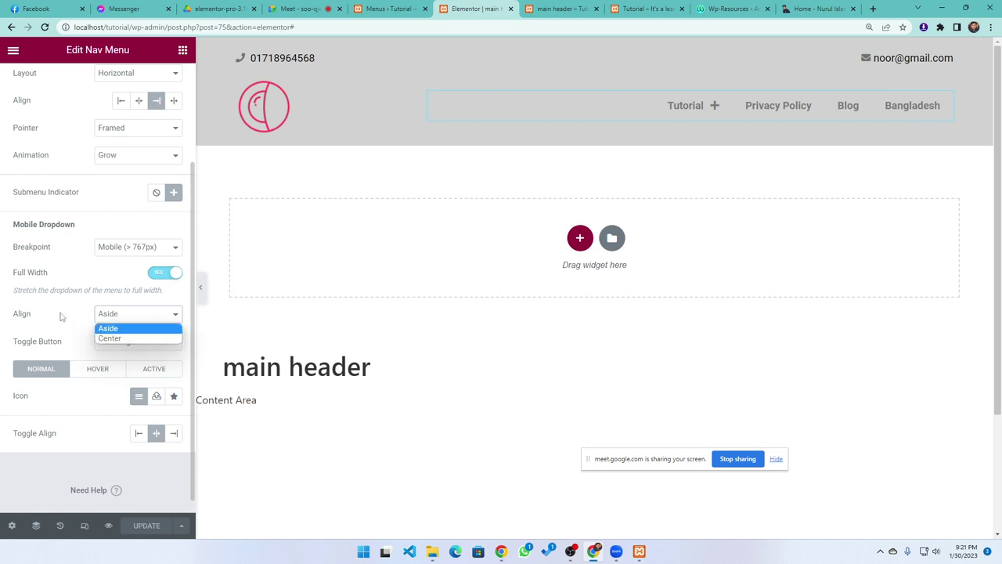
pyautogui.click(63, 317)
pyautogui.scroll(-1, 62, 307)
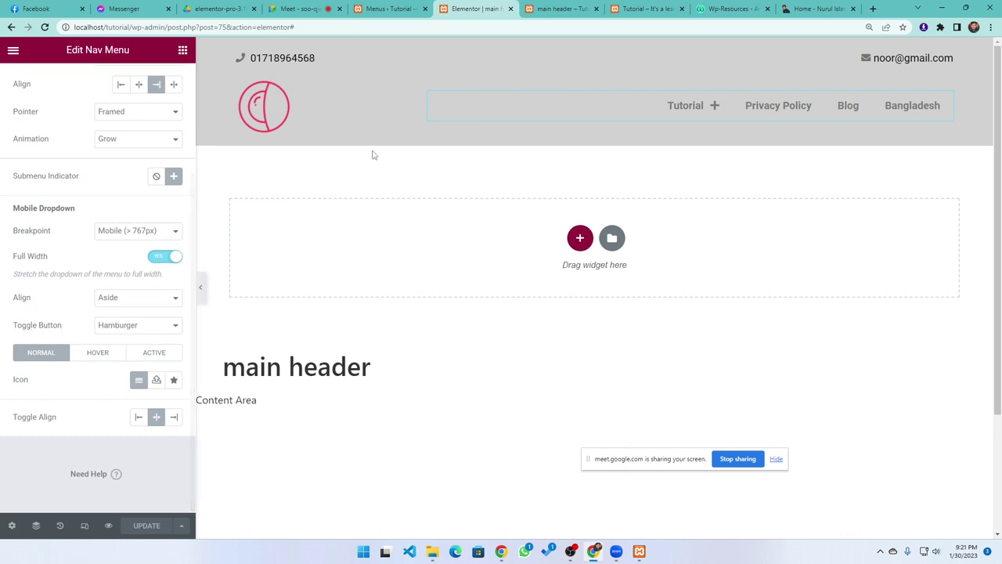
pyautogui.click(557, 9)
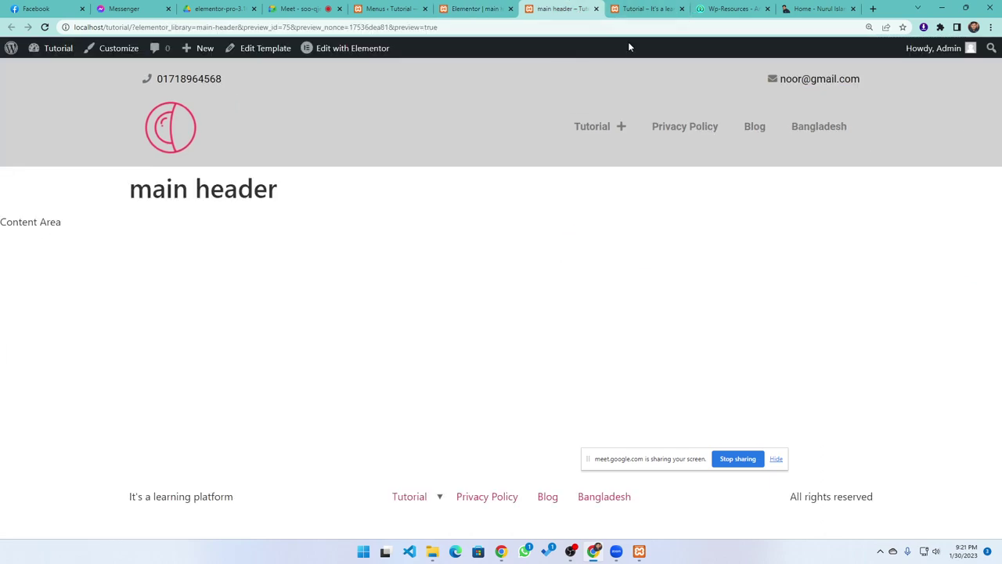
pyautogui.click(642, 9)
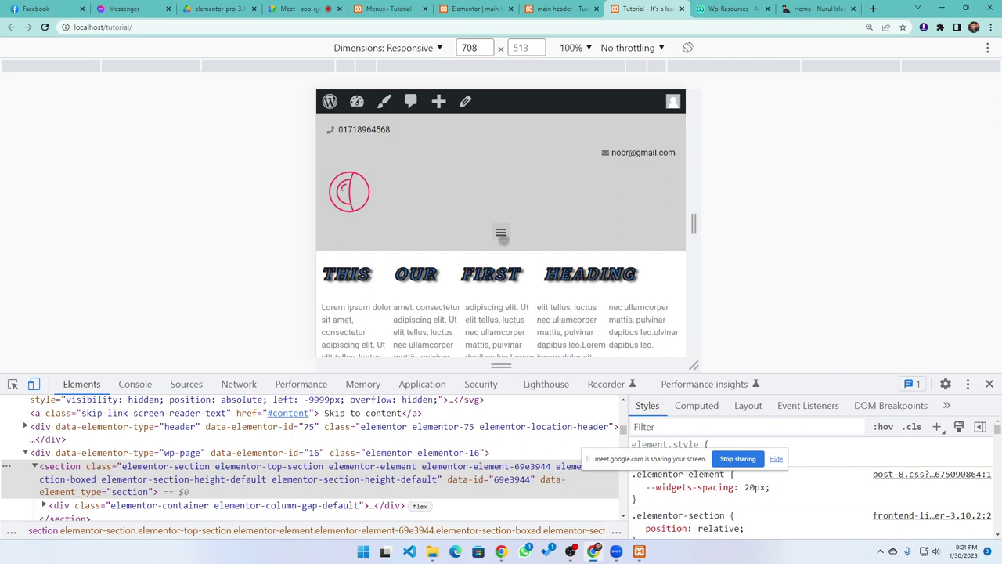
pyautogui.click(558, 8)
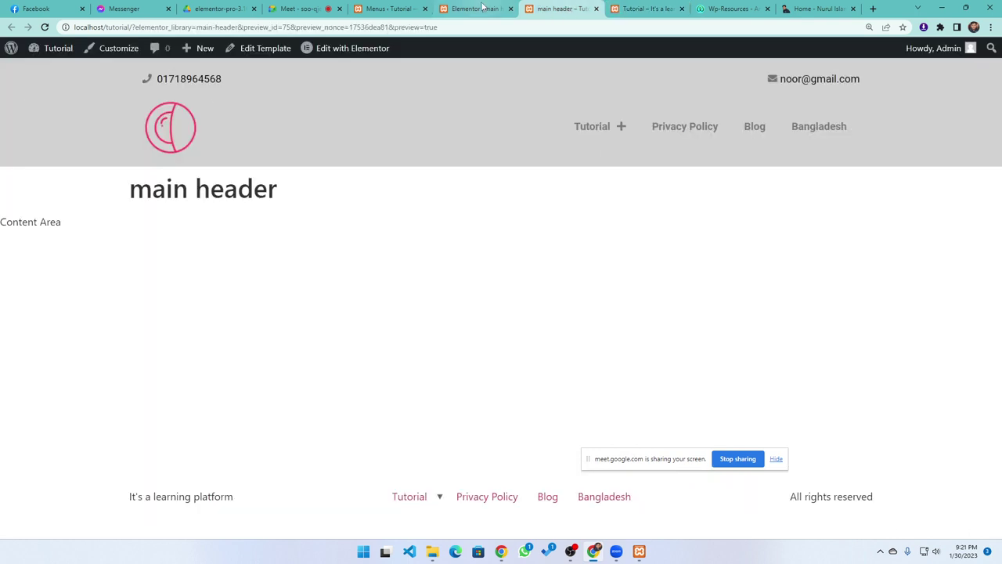
pyautogui.click(475, 8)
pyautogui.click(165, 328)
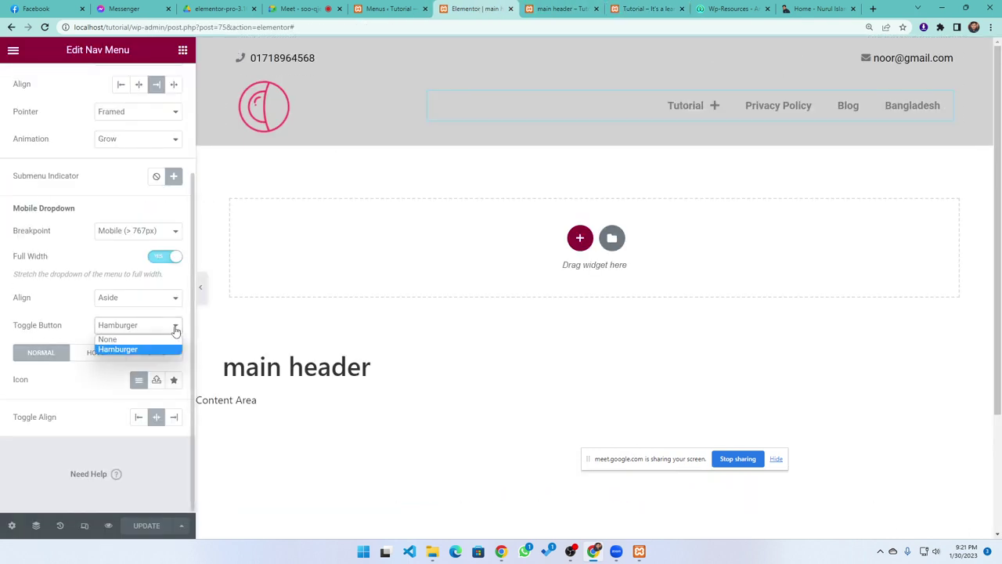
# Set the mobile Toggle Button to None, save, and reload the site preview to check it
pyautogui.click(124, 341)
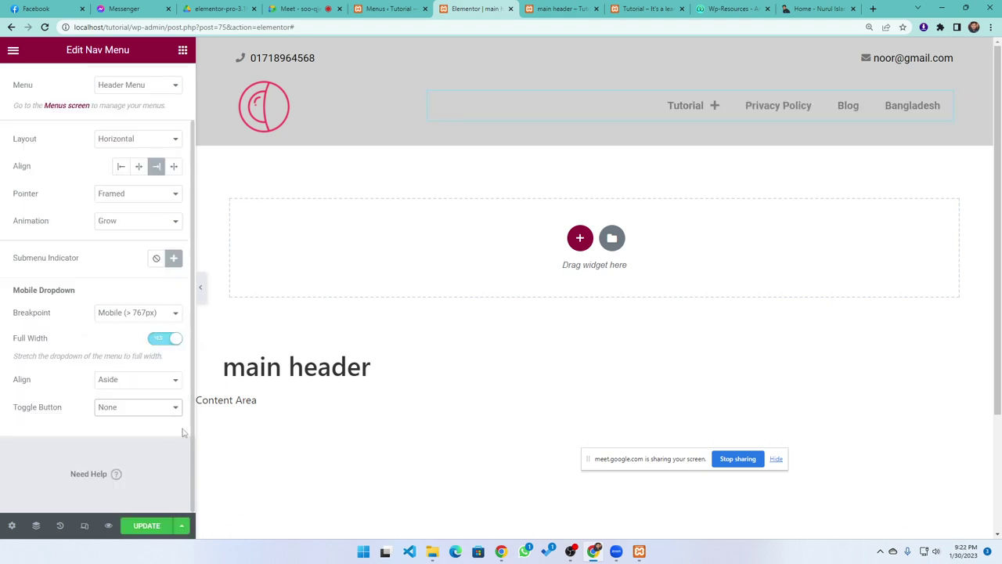
pyautogui.click(152, 528)
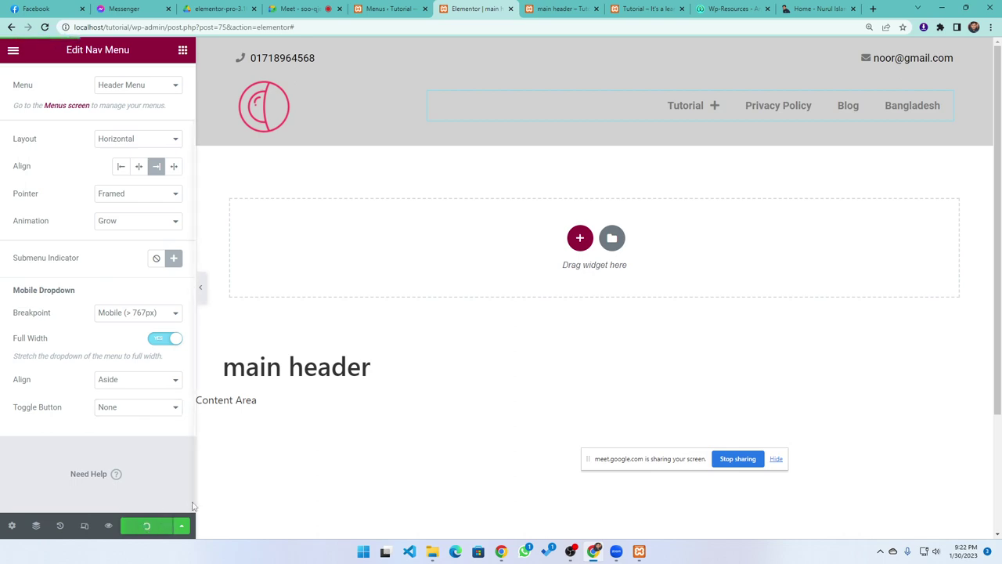
pyautogui.click(558, 9)
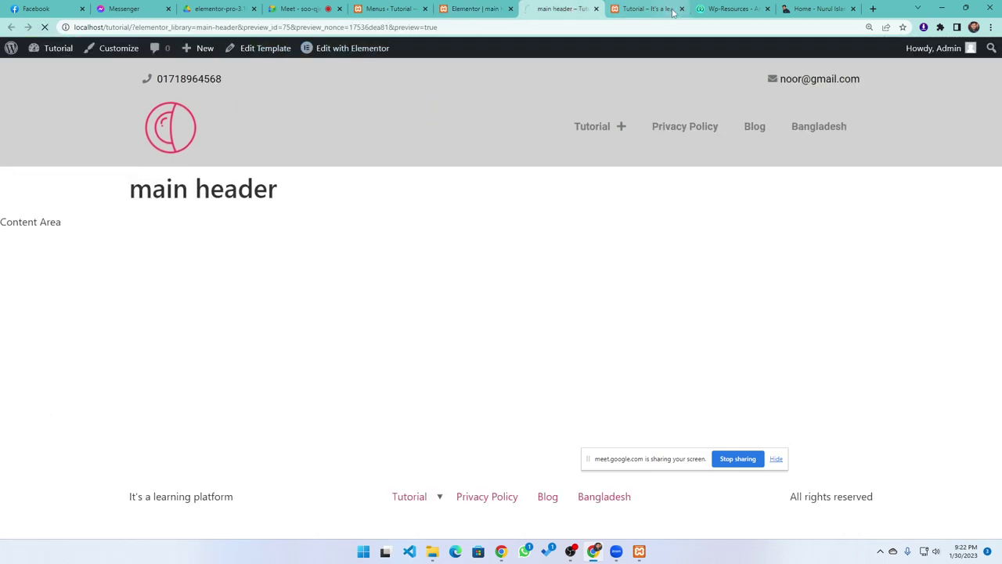
pyautogui.click(626, 9)
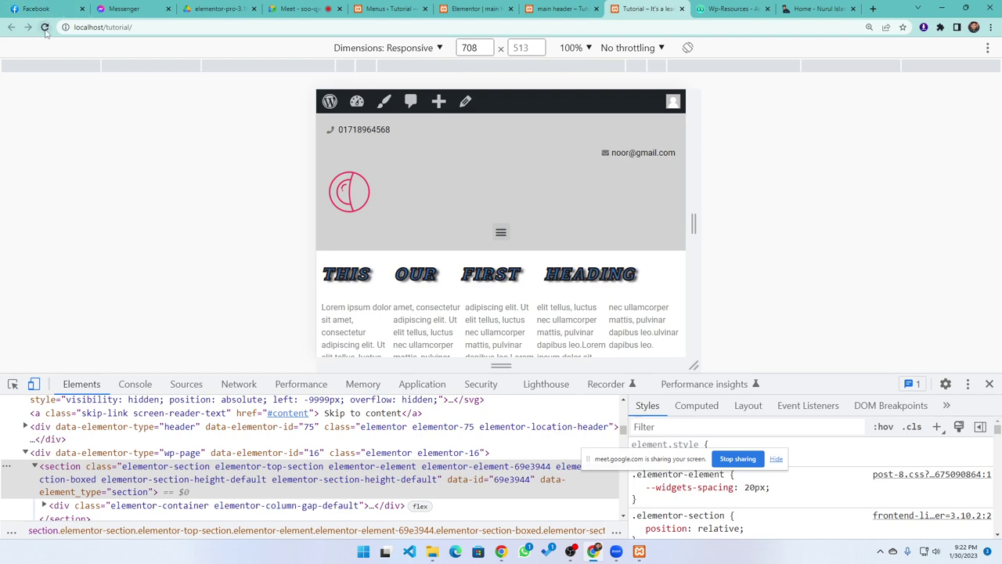
pyautogui.click(45, 31)
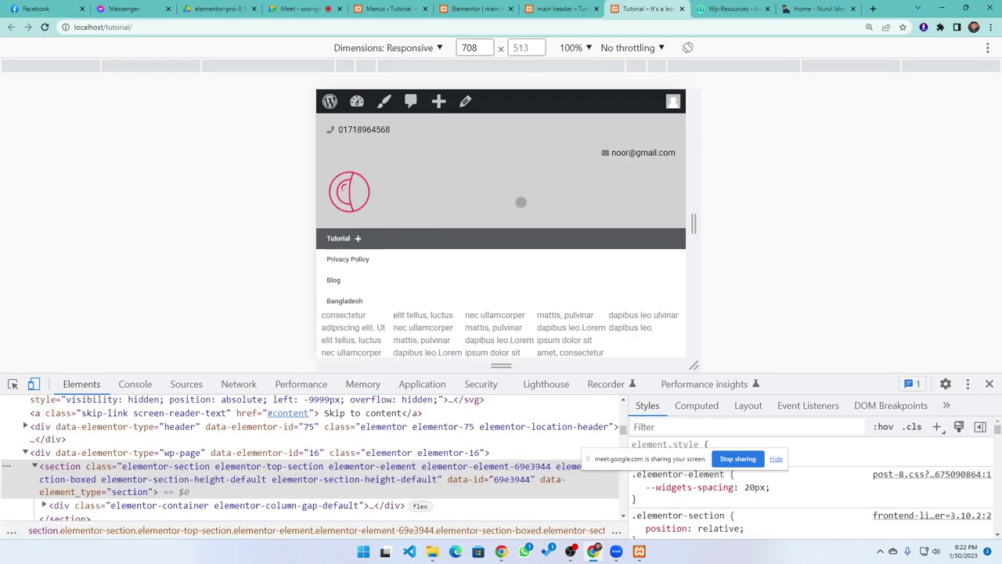
pyautogui.moveTo(431, 282); pyautogui.dragTo(349, 208)
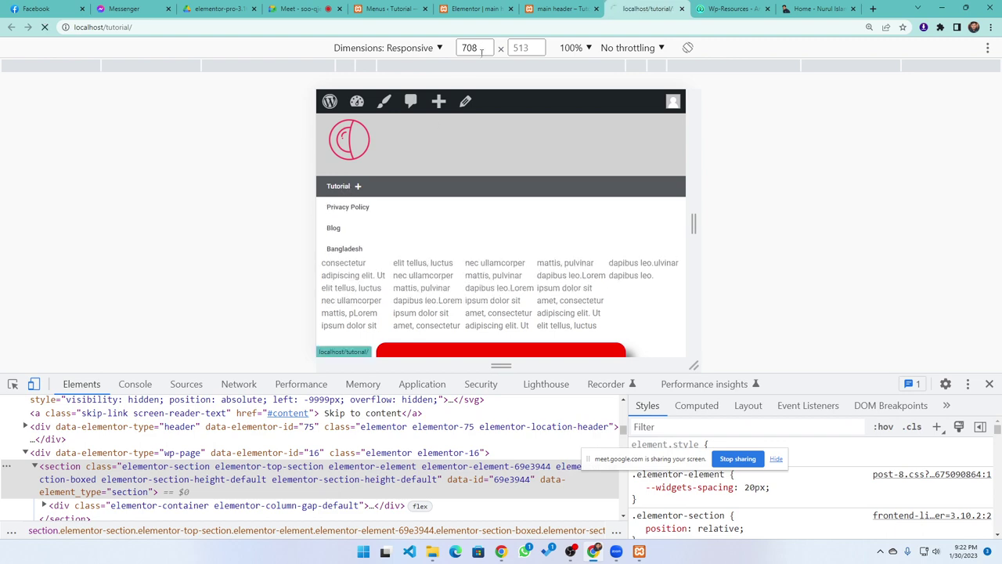
# Back in the header editor, set the Toggle Button back to Hamburger
pyautogui.click(550, 6)
pyautogui.click(470, 7)
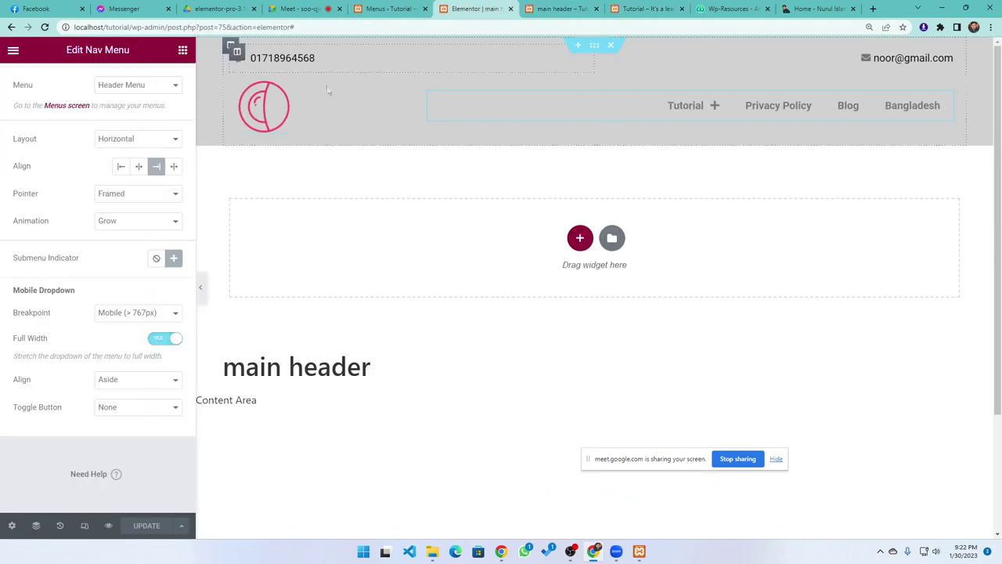
pyautogui.click(136, 407)
pyautogui.click(121, 430)
pyautogui.scroll(-1, 125, 368)
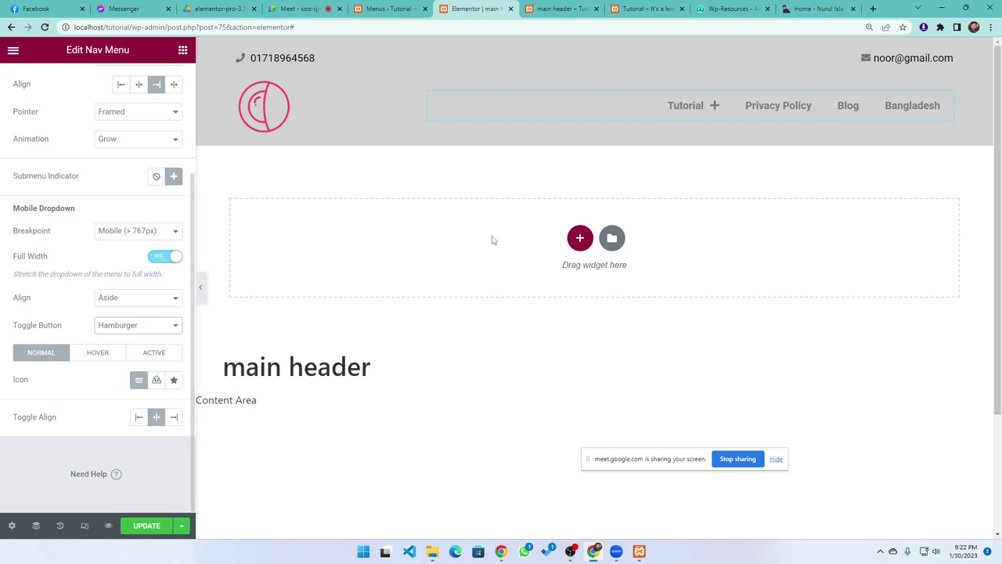
# Try the Eye icon from the Icon Library as the toggle icon, then revert to the default
pyautogui.click(175, 381)
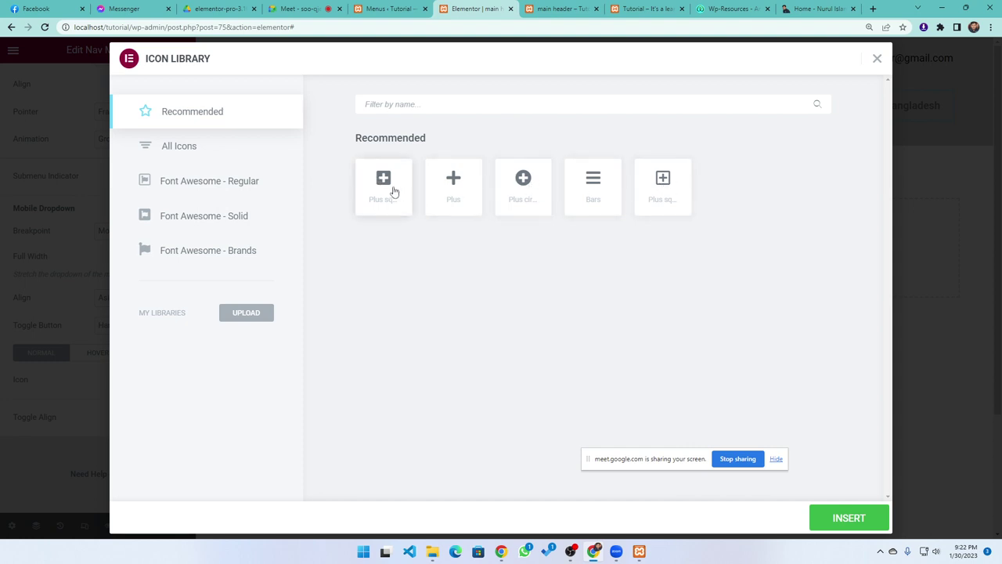
pyautogui.click(170, 151)
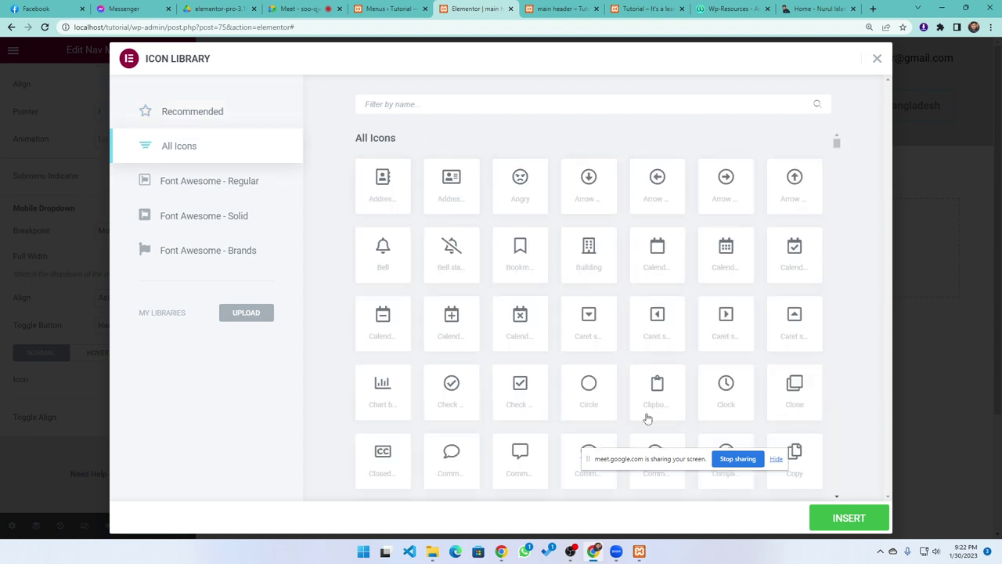
pyautogui.scroll(-3, 467, 390)
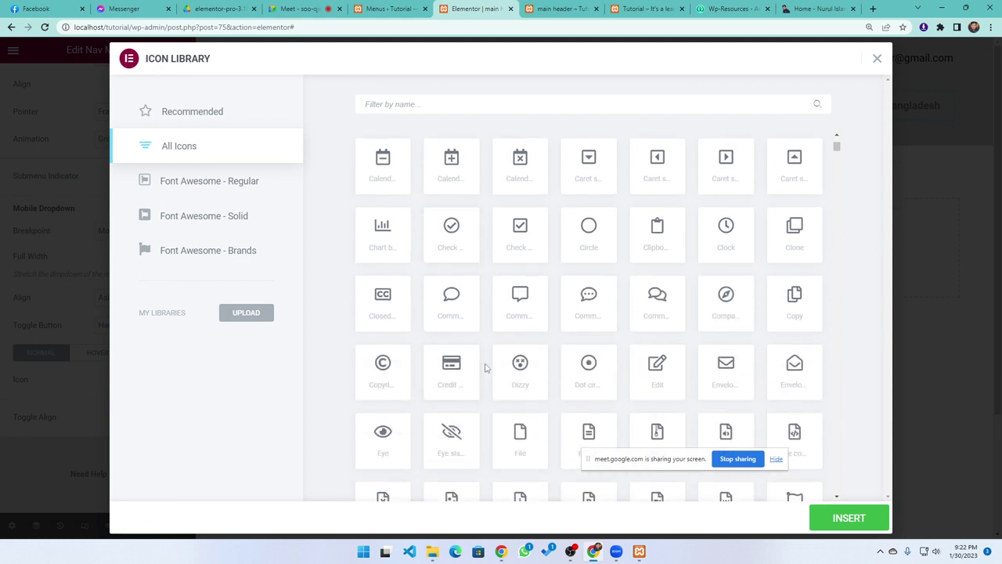
pyautogui.scroll(-2, 484, 367)
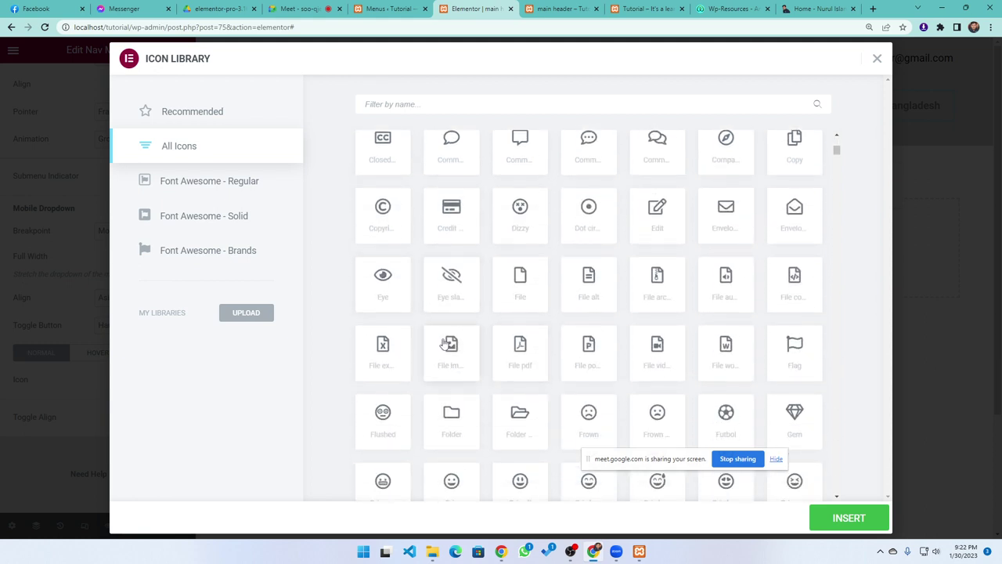
pyautogui.click(457, 279)
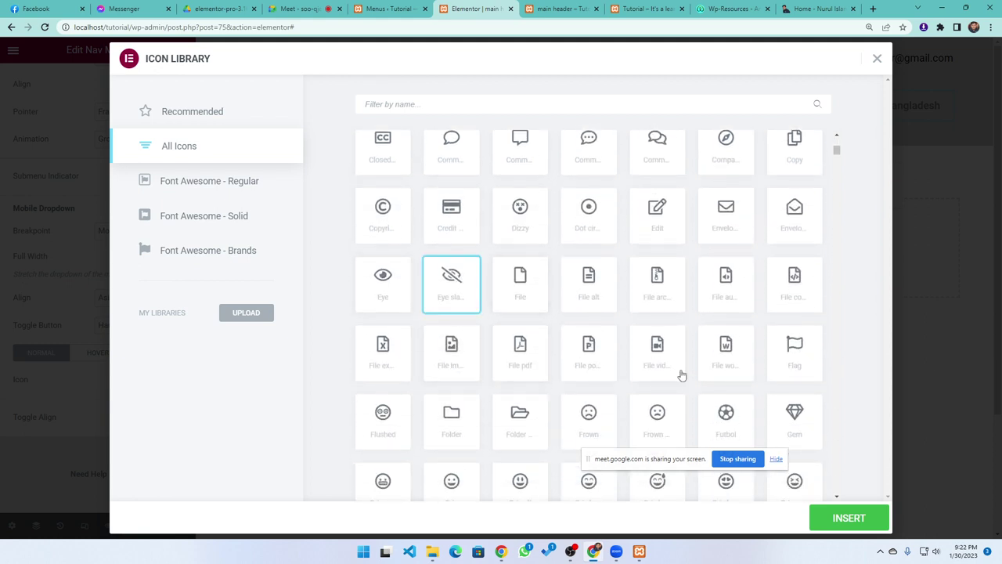
pyautogui.click(383, 277)
pyautogui.click(843, 516)
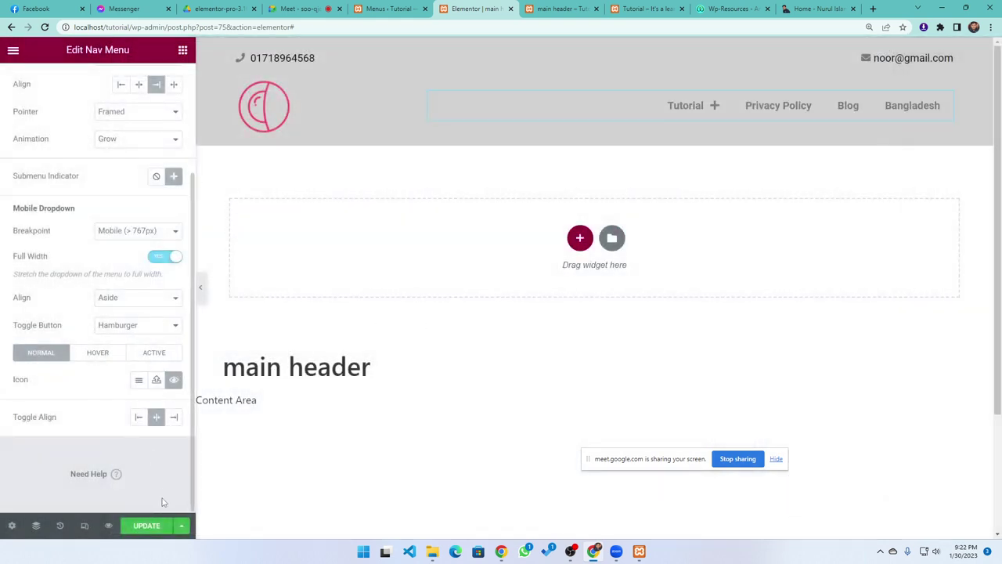
pyautogui.click(138, 382)
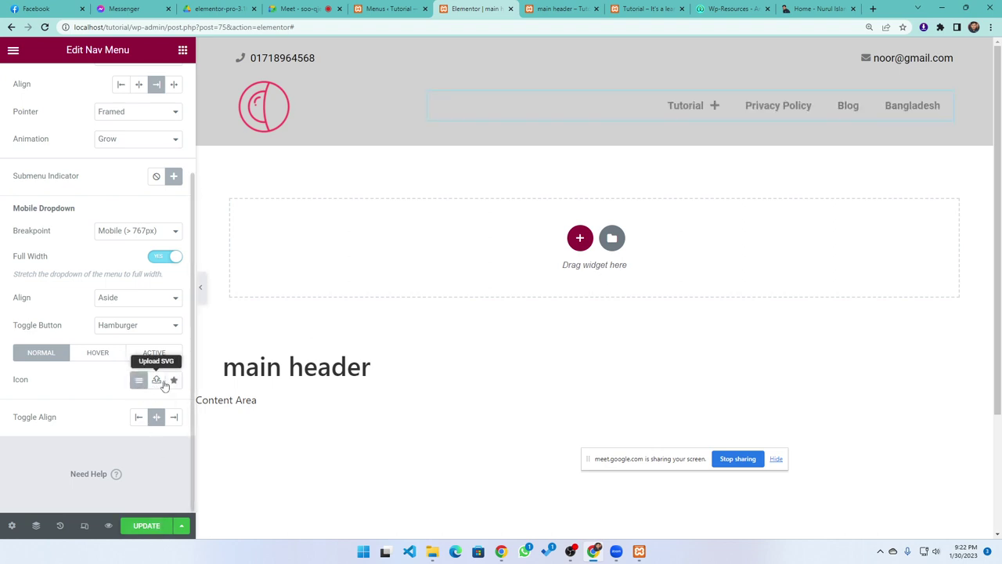
# Insert the Font Awesome Regular circled down-arrow as the toggle icon and save the header
pyautogui.click(173, 381)
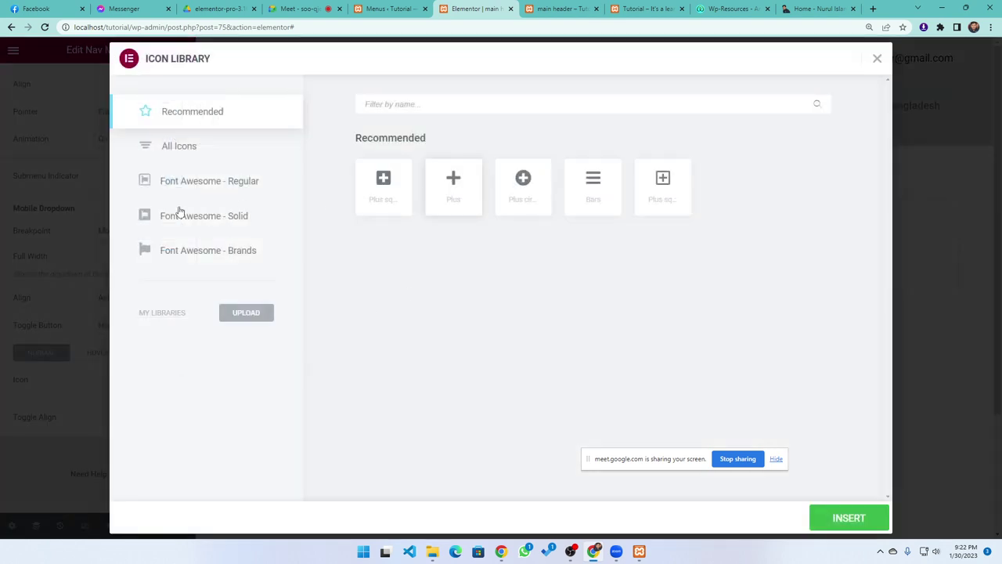
pyautogui.click(180, 181)
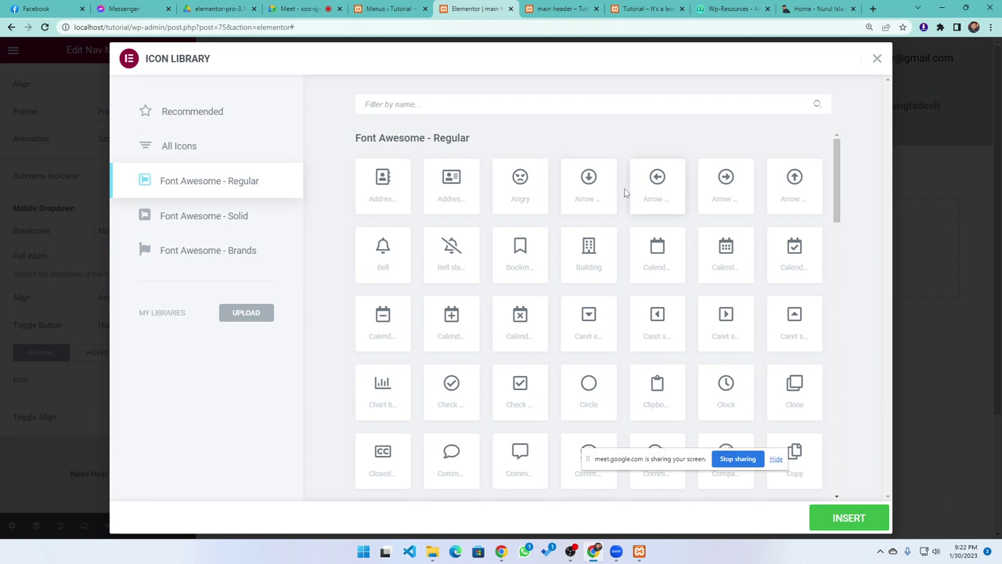
pyautogui.click(597, 180)
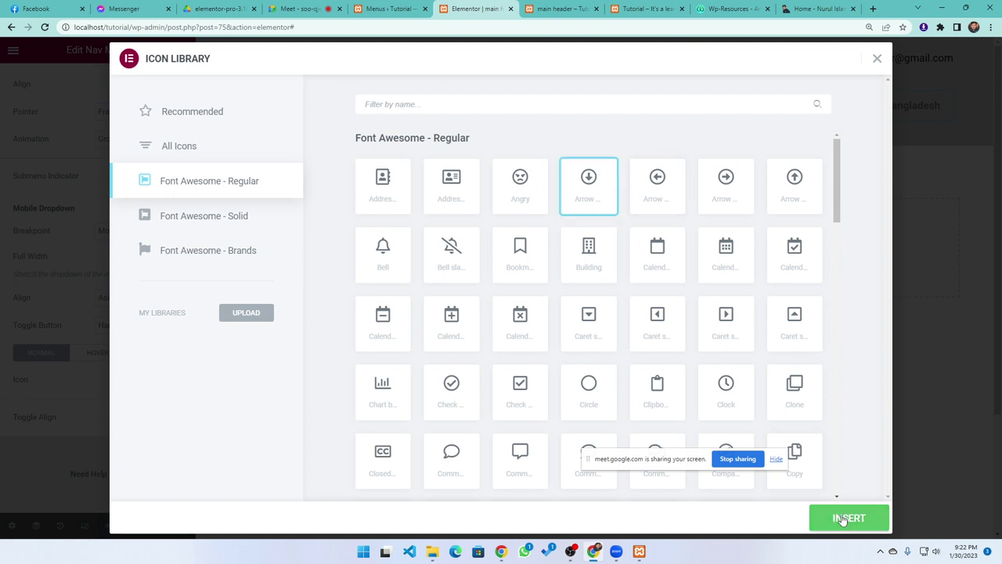
pyautogui.click(839, 520)
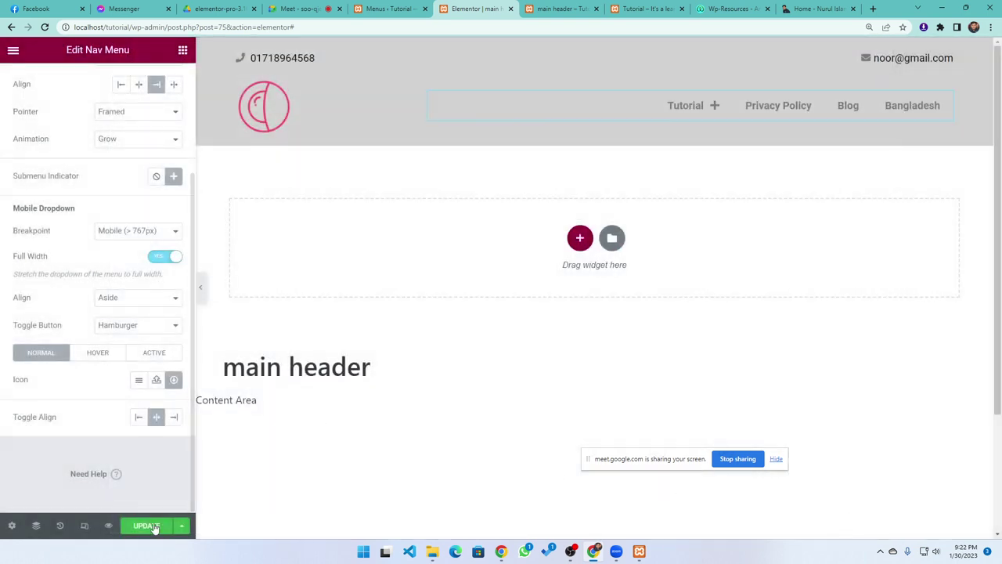
pyautogui.click(147, 525)
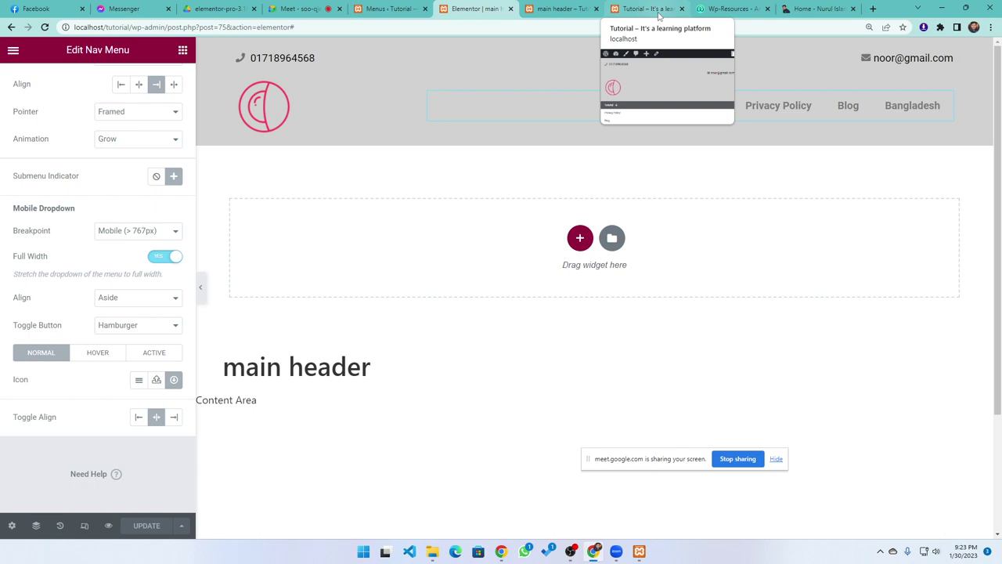
pyautogui.click(632, 11)
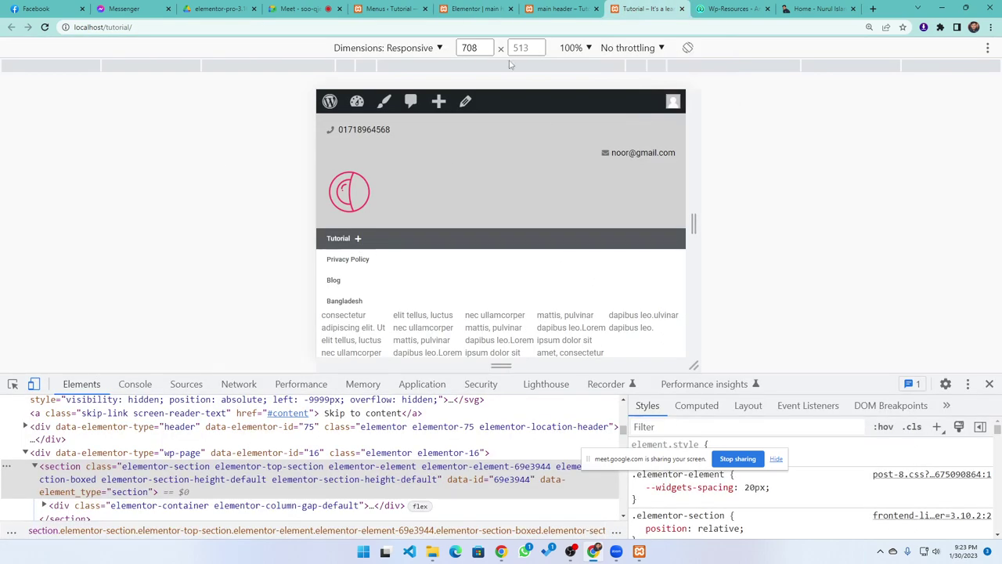
pyautogui.click(44, 26)
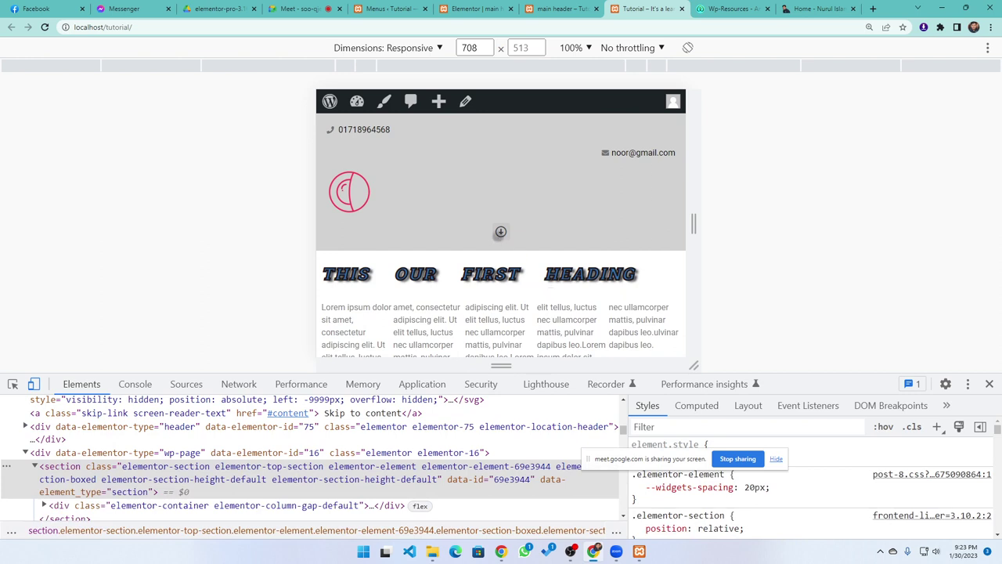
pyautogui.click(501, 231)
pyautogui.click(501, 231)
pyautogui.click(501, 231)
pyautogui.click(501, 231)
pyautogui.click(560, 9)
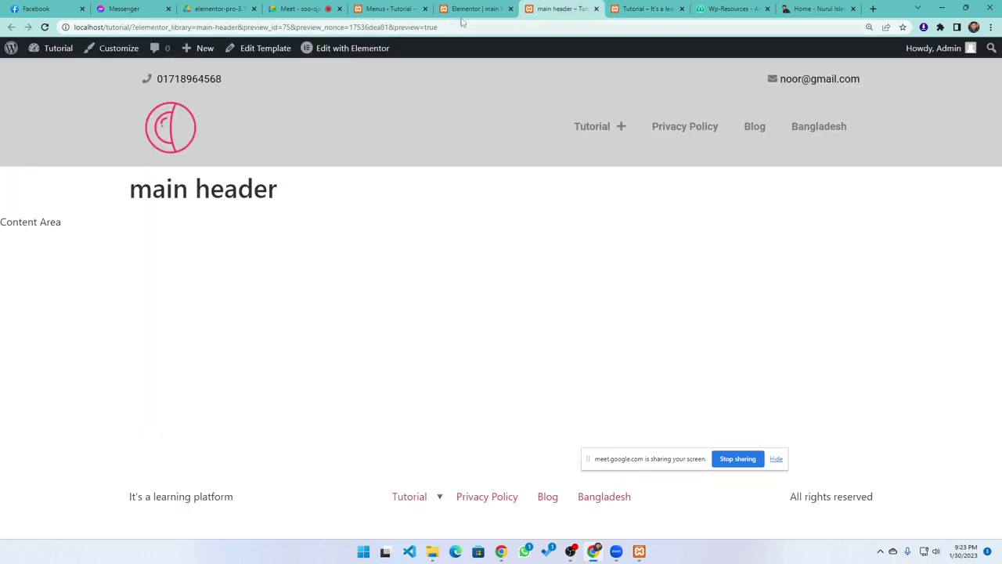
pyautogui.click(470, 9)
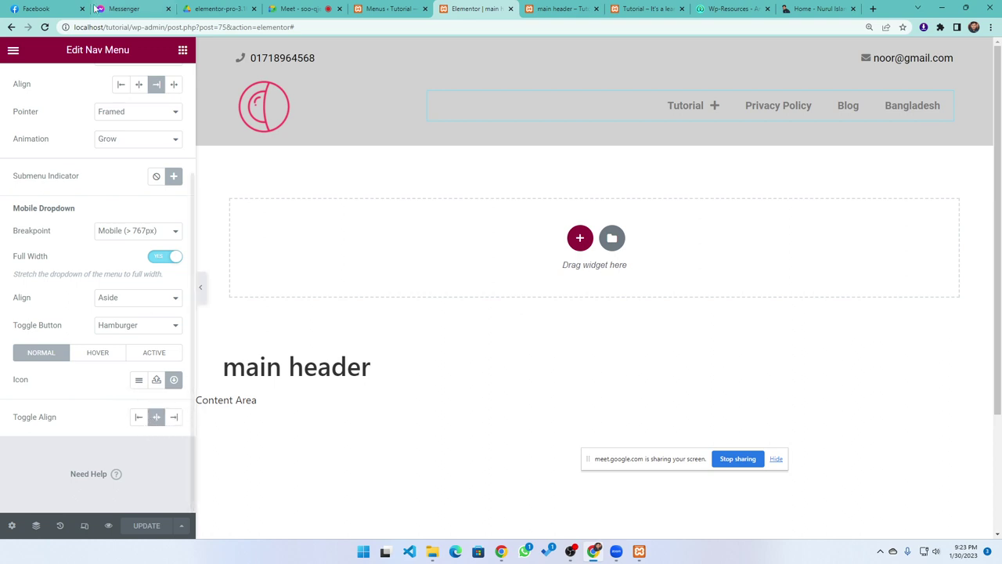
pyautogui.scroll(2, 77, 207)
# In Style > Main Menu, toggle Divider on and off, set Pointer Width 4 and Horizontal Padding 16, expand Dropdown
pyautogui.click(98, 83)
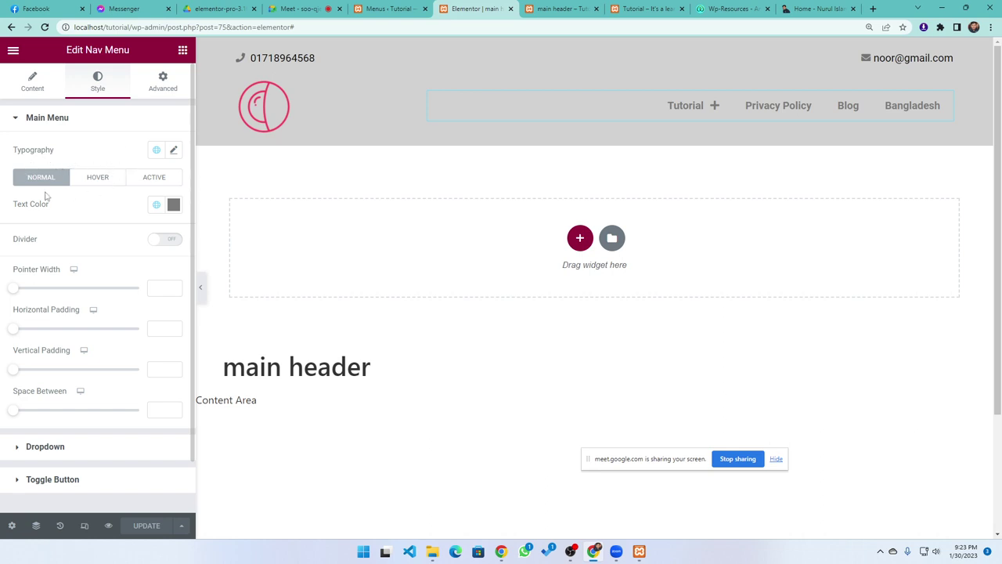
pyautogui.scroll(-1, 45, 272)
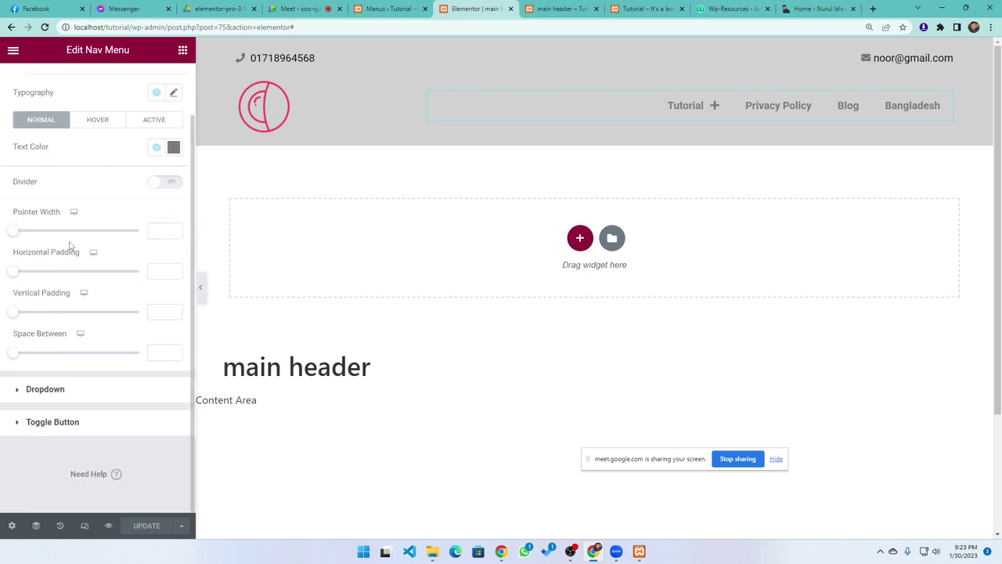
pyautogui.click(164, 182)
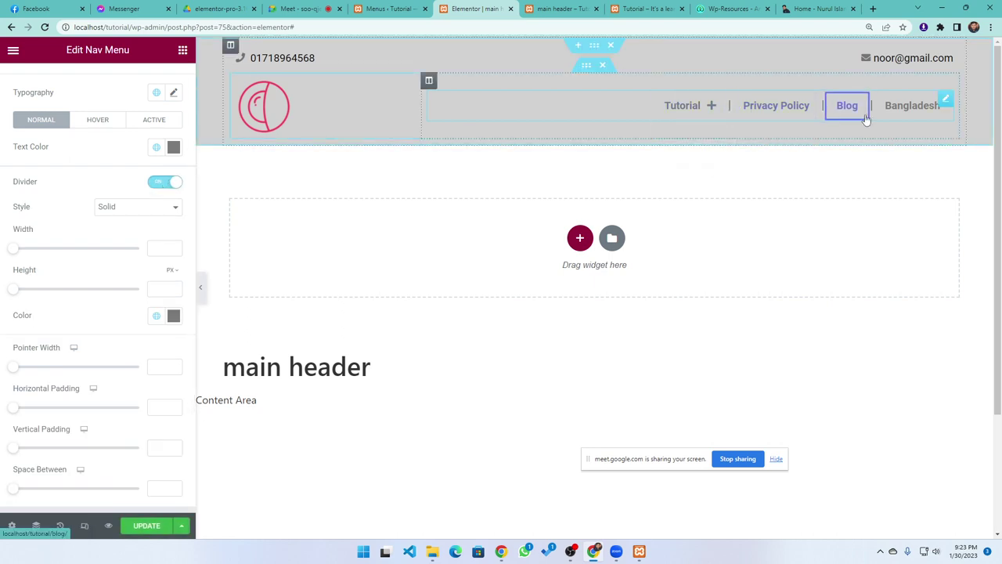
pyautogui.click(164, 182)
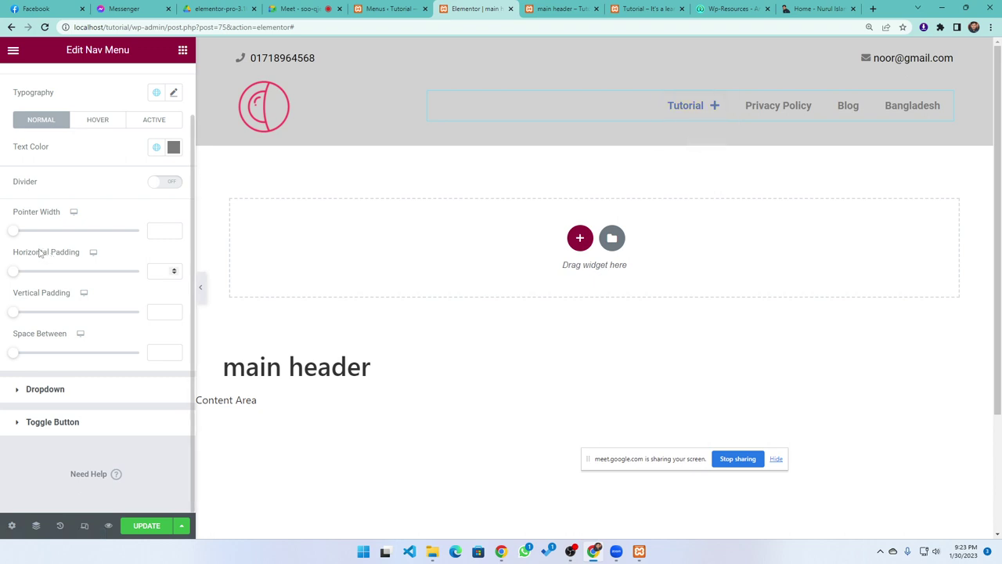
pyautogui.moveTo(12, 230); pyautogui.dragTo(50, 231)
pyautogui.moveTo(710, 119)
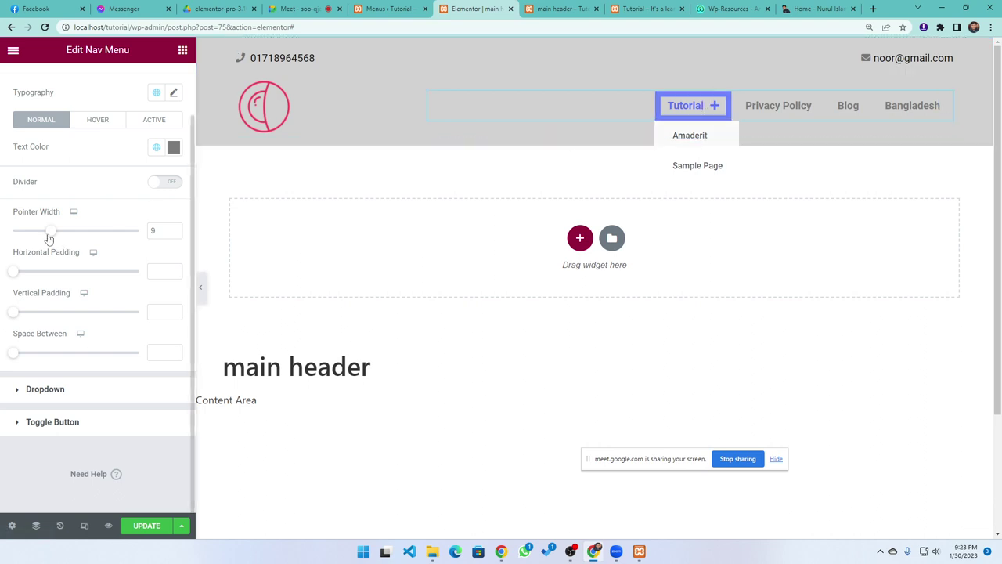
pyautogui.moveTo(49, 231); pyautogui.dragTo(29, 231)
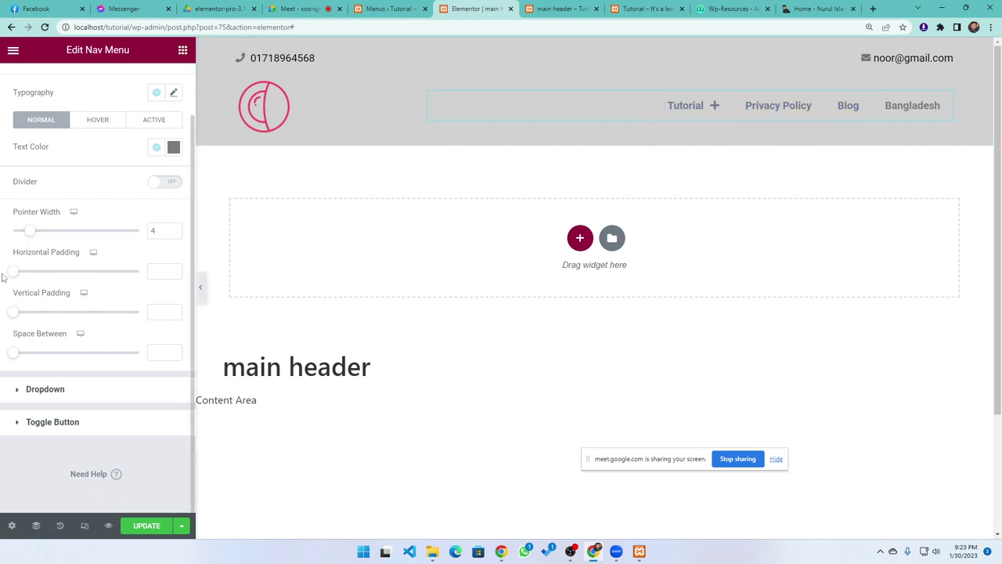
pyautogui.moveTo(12, 271); pyautogui.dragTo(54, 284)
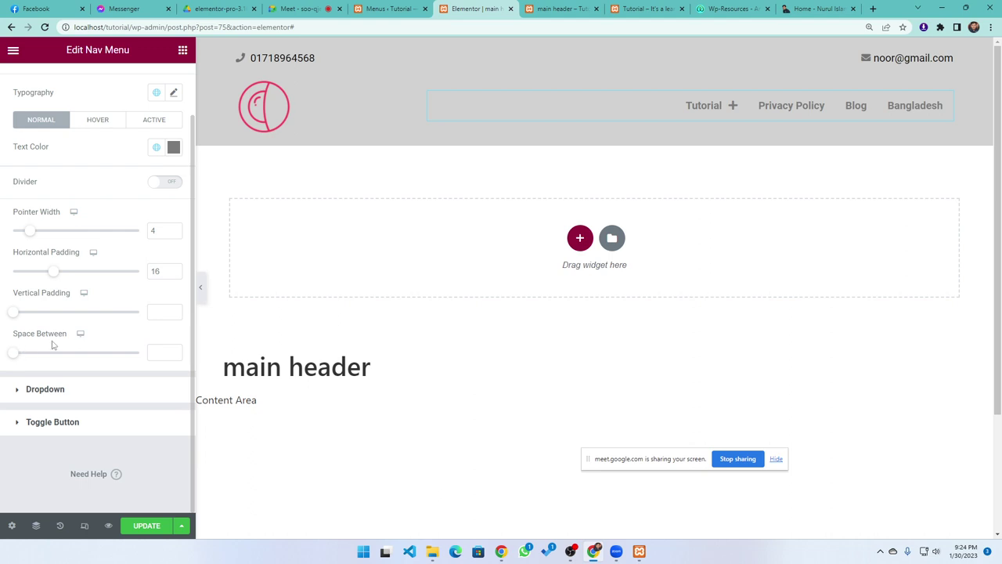
pyautogui.click(41, 390)
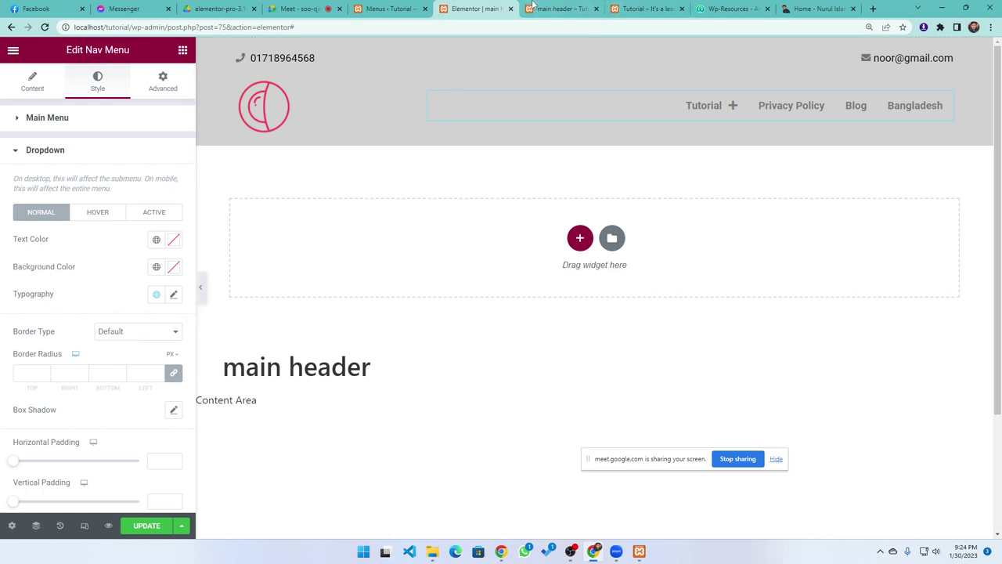
# Check the mobile menu on the live site, then return to the header editor
pyautogui.click(560, 9)
pyautogui.click(644, 8)
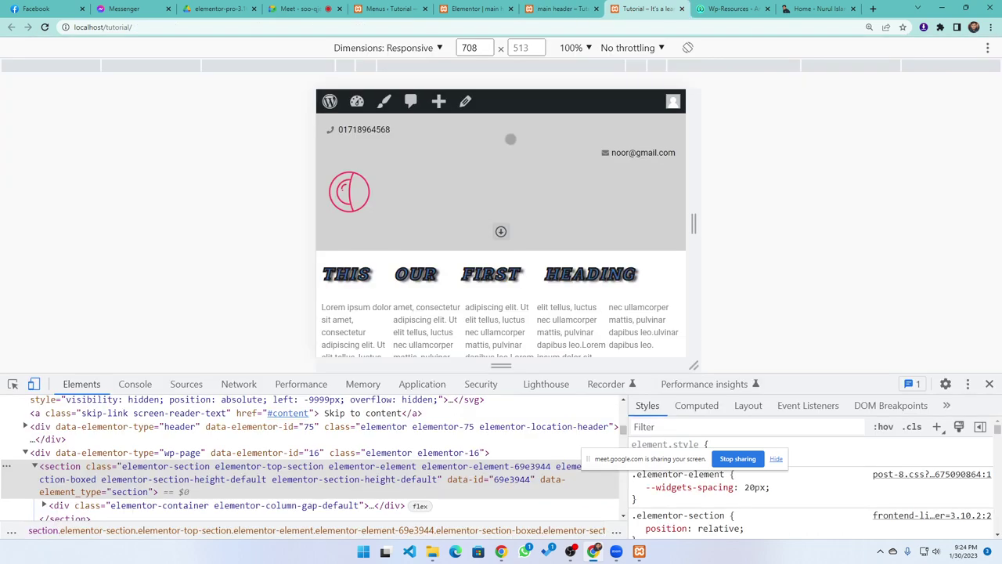
pyautogui.click(501, 232)
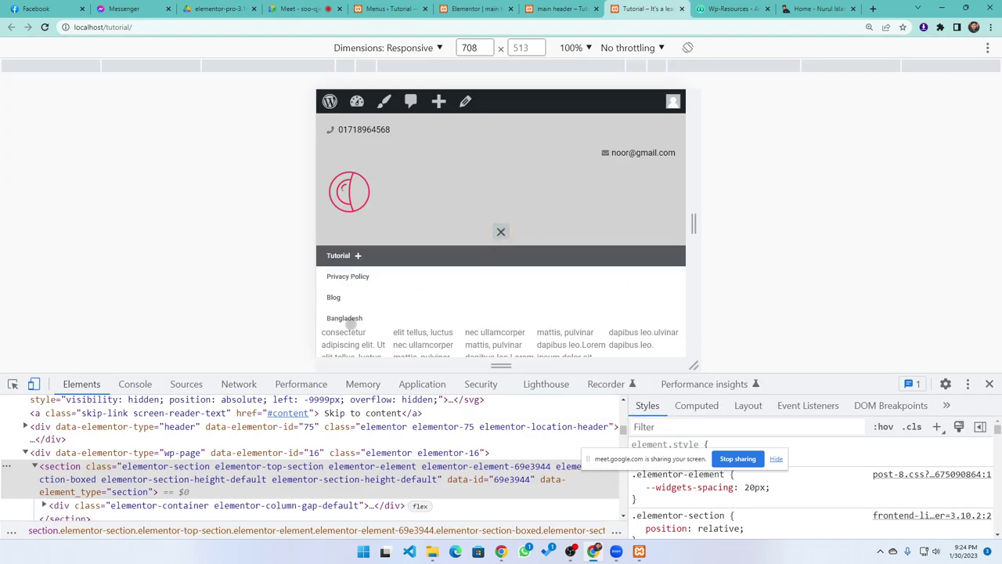
pyautogui.click(557, 8)
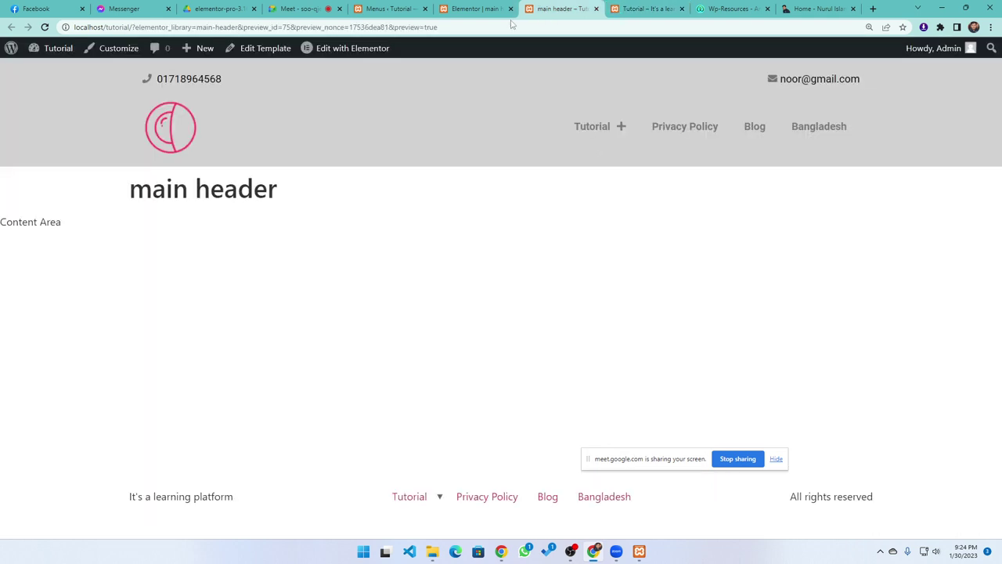
pyautogui.click(474, 8)
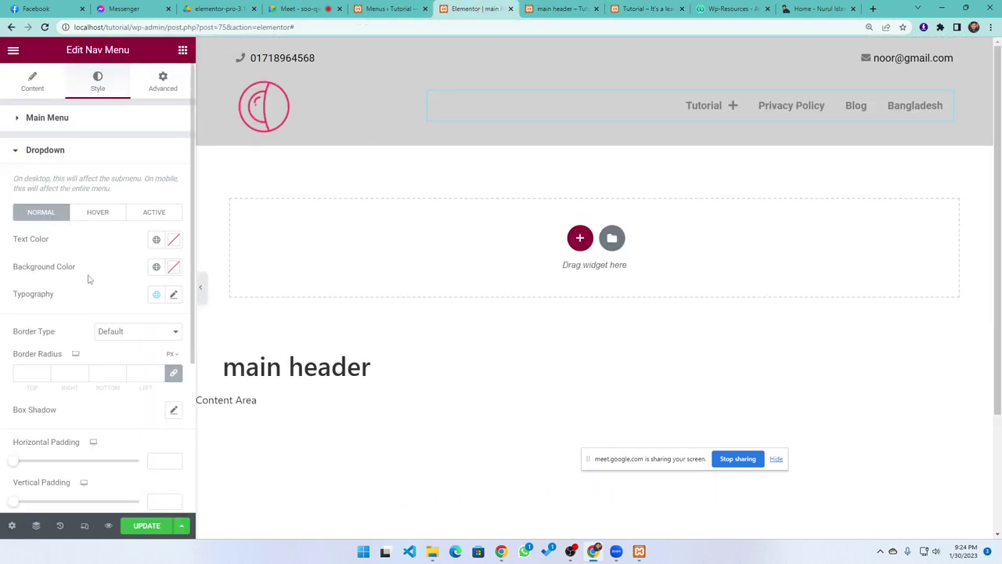
# Set the dropdown background to dark red (#792A2A) and text to white (#FFFFFF), then save the header
pyautogui.click(174, 267)
pyautogui.click(122, 371)
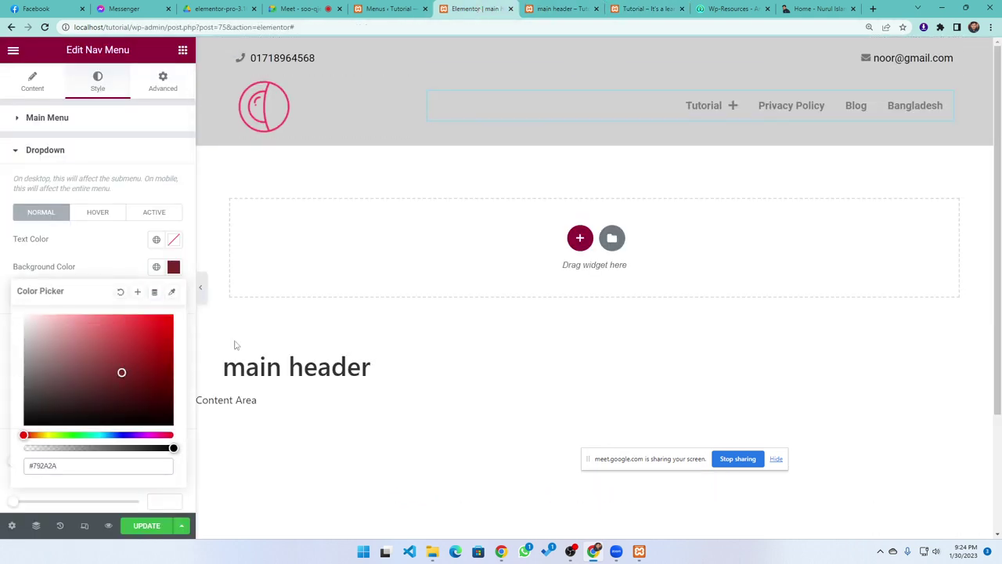
pyautogui.click(140, 526)
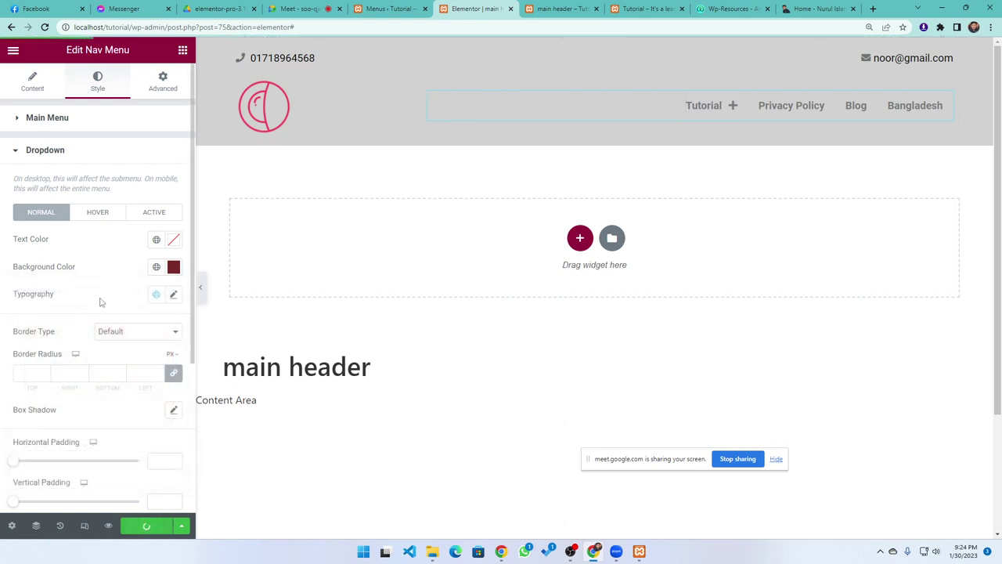
pyautogui.click(173, 244)
pyautogui.click(29, 285)
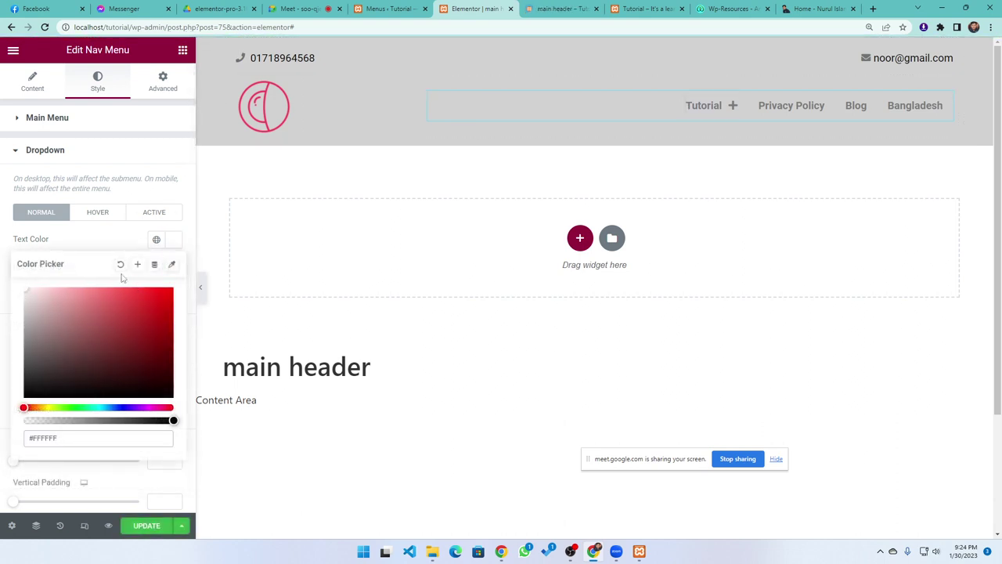
pyautogui.click(109, 251)
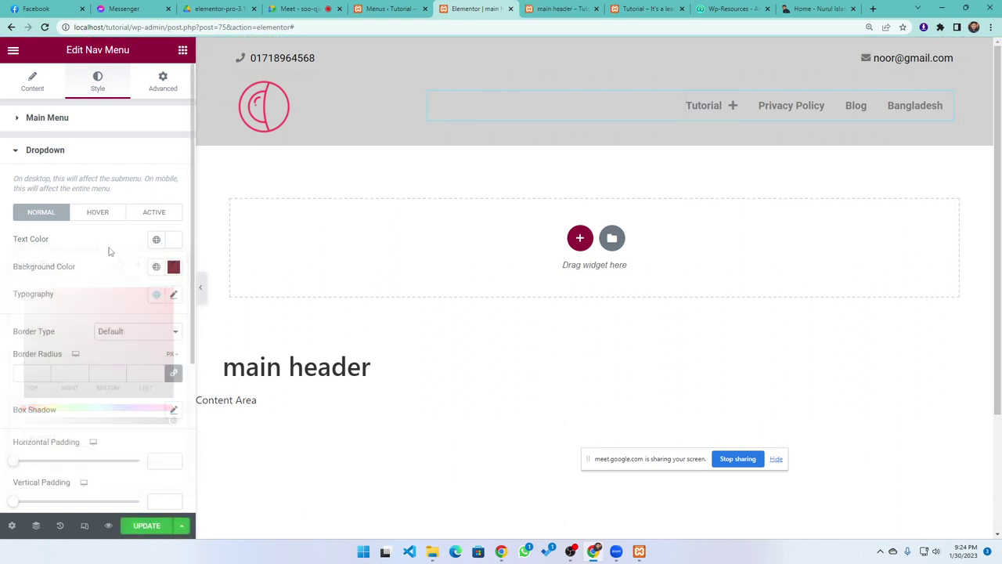
pyautogui.click(161, 528)
# Reload the live site and open the mobile menu to verify the new dropdown colours
pyautogui.click(642, 8)
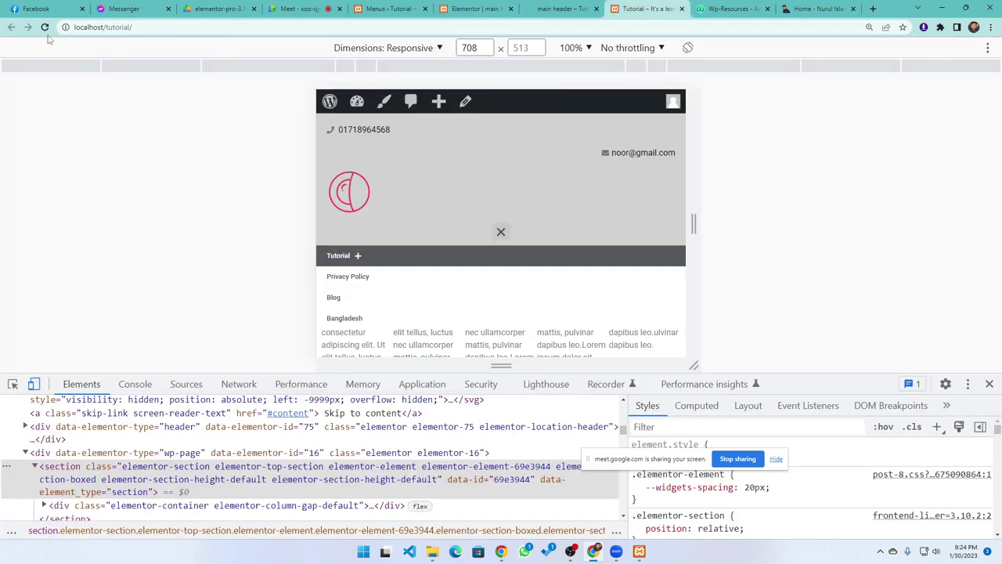
pyautogui.click(45, 26)
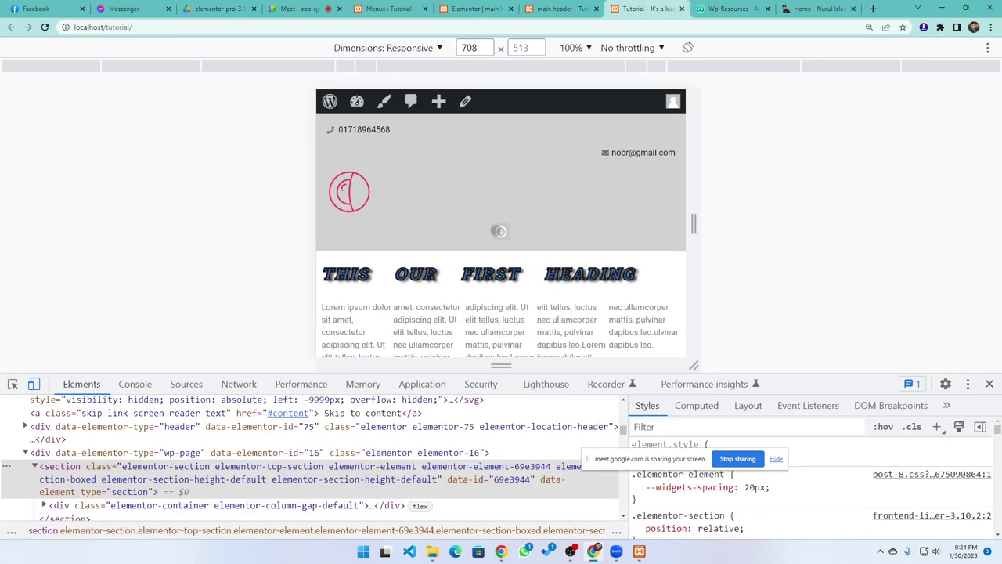
pyautogui.click(498, 231)
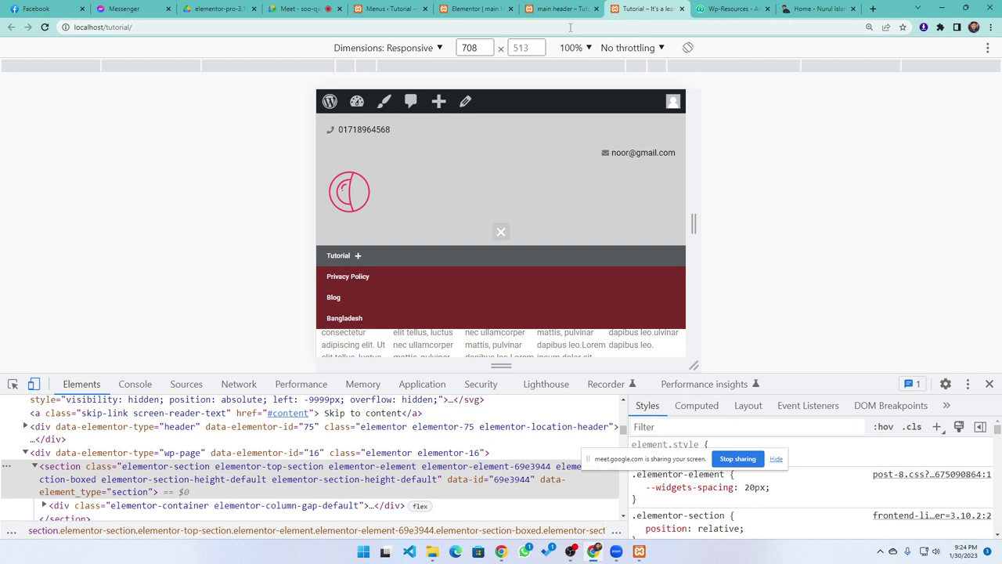
pyautogui.click(562, 9)
pyautogui.click(471, 9)
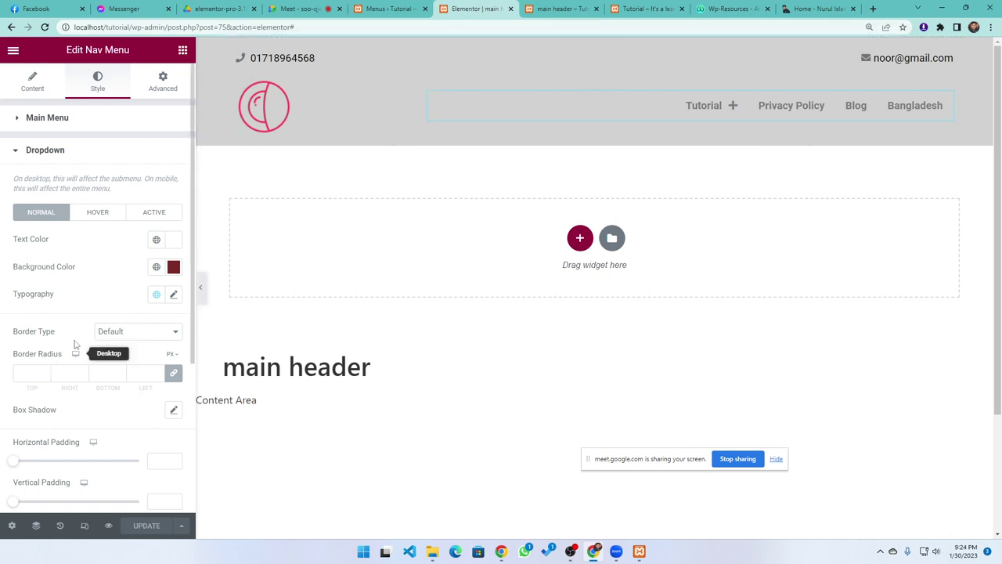
# Look over the dropdown border type options unchanged and expand the Toggle Button style settings
pyautogui.scroll(-1, 63, 349)
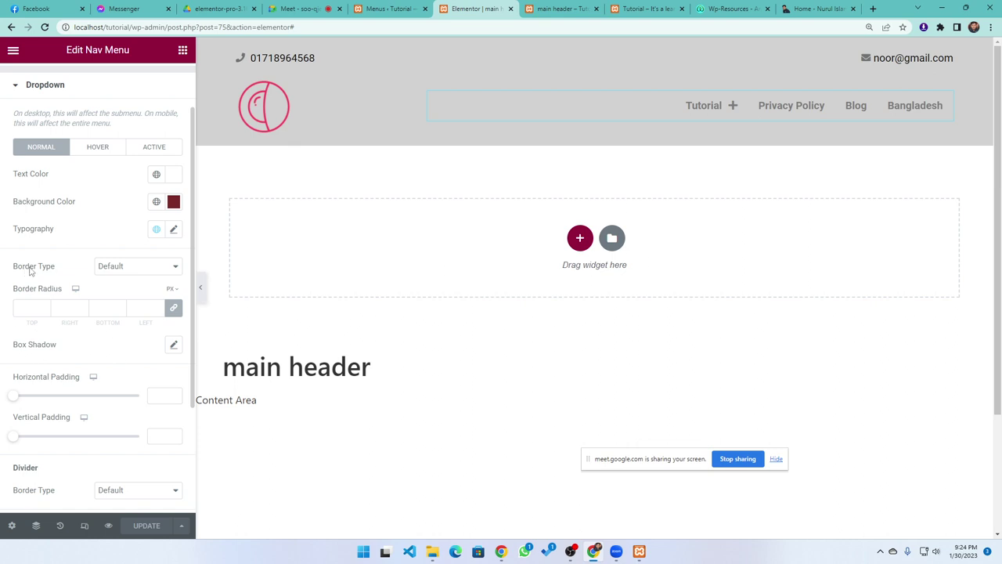
pyautogui.click(105, 270)
pyautogui.click(67, 264)
pyautogui.scroll(-2, 80, 335)
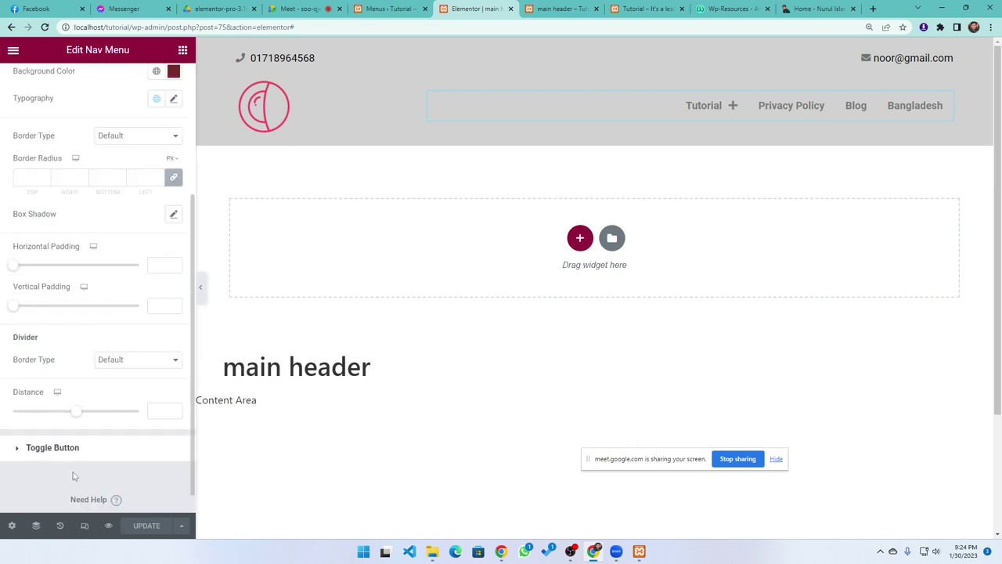
pyautogui.scroll(-1, 71, 407)
pyautogui.click(63, 419)
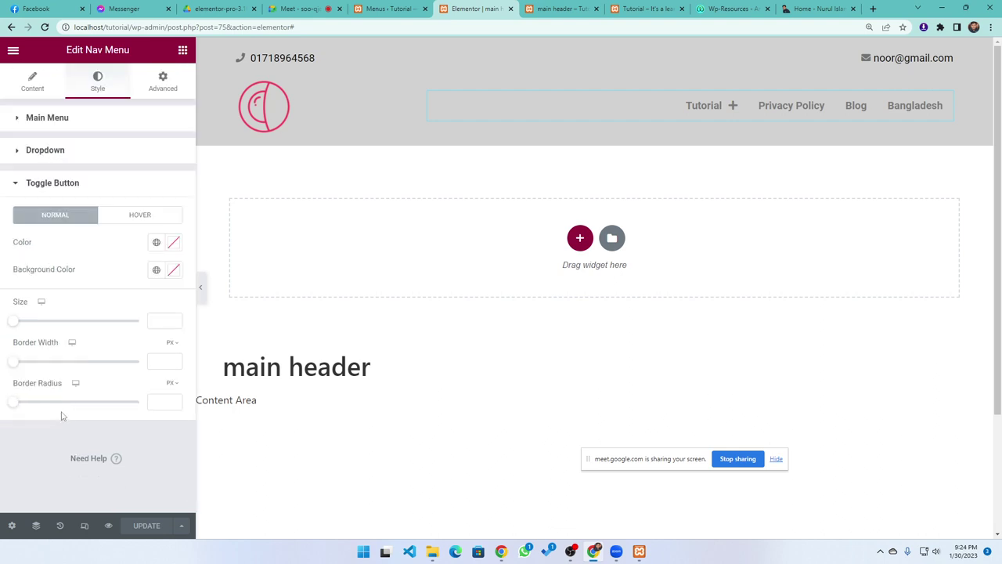
# Close the site's mobile menu, open the nav menu's Advanced tab, then view the main header preview
pyautogui.click(646, 8)
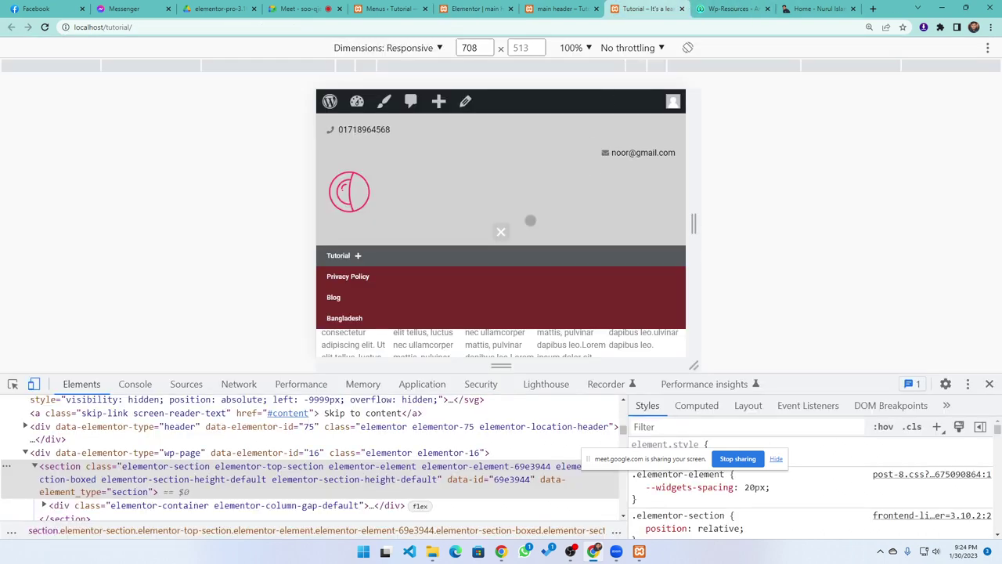
pyautogui.click(501, 231)
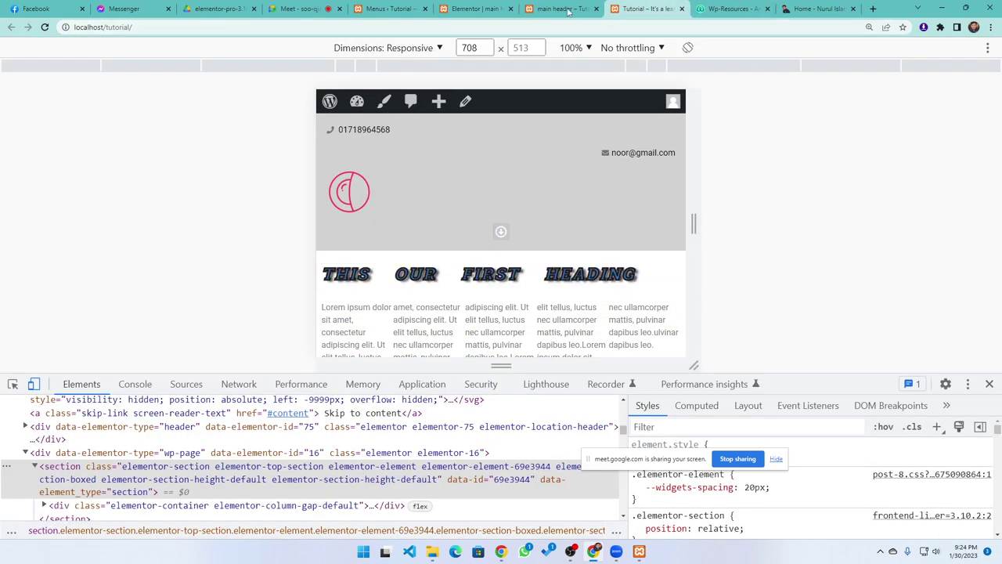
pyautogui.click(560, 9)
pyautogui.click(453, 9)
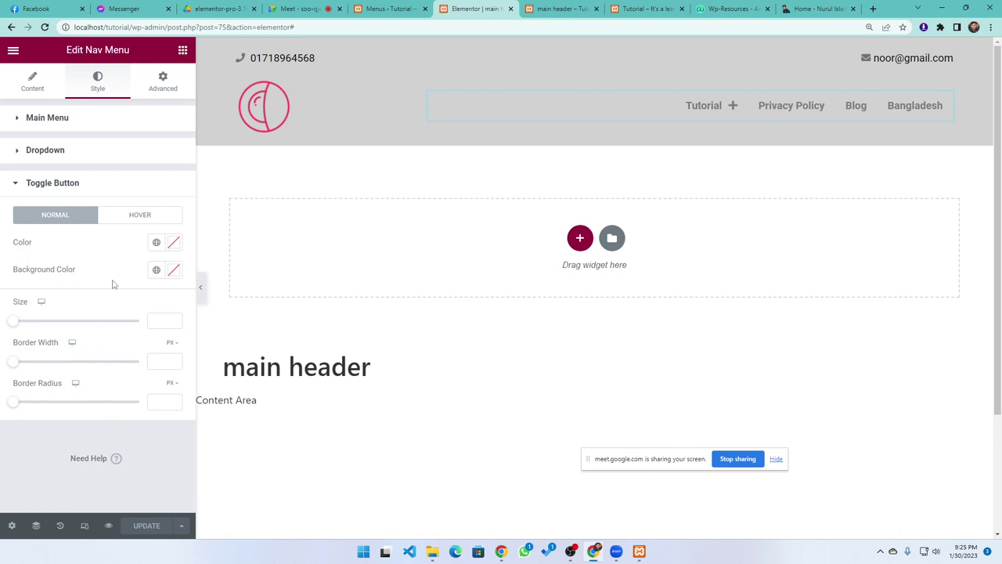
pyautogui.click(164, 90)
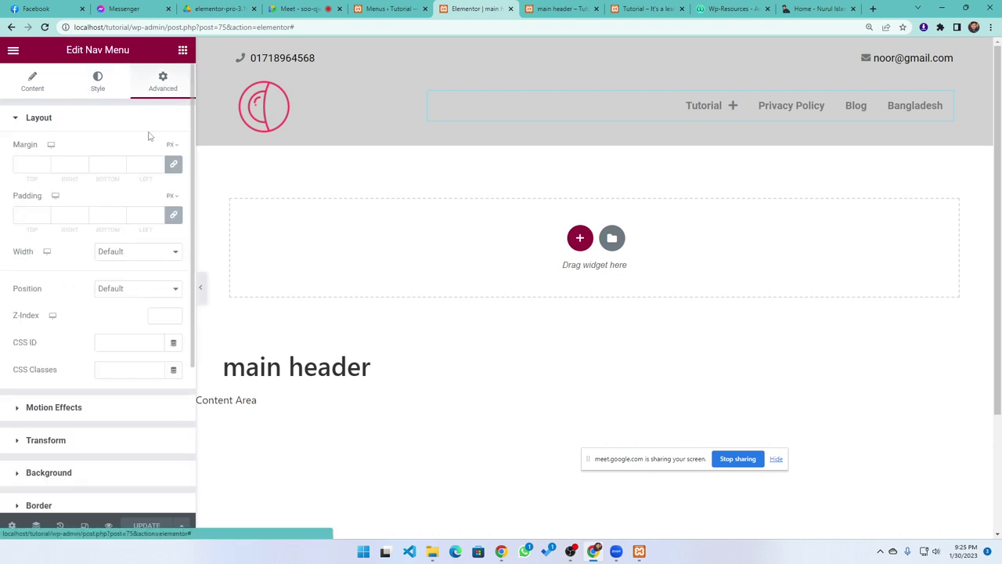
pyautogui.scroll(-2, 78, 399)
pyautogui.scroll(2, 81, 394)
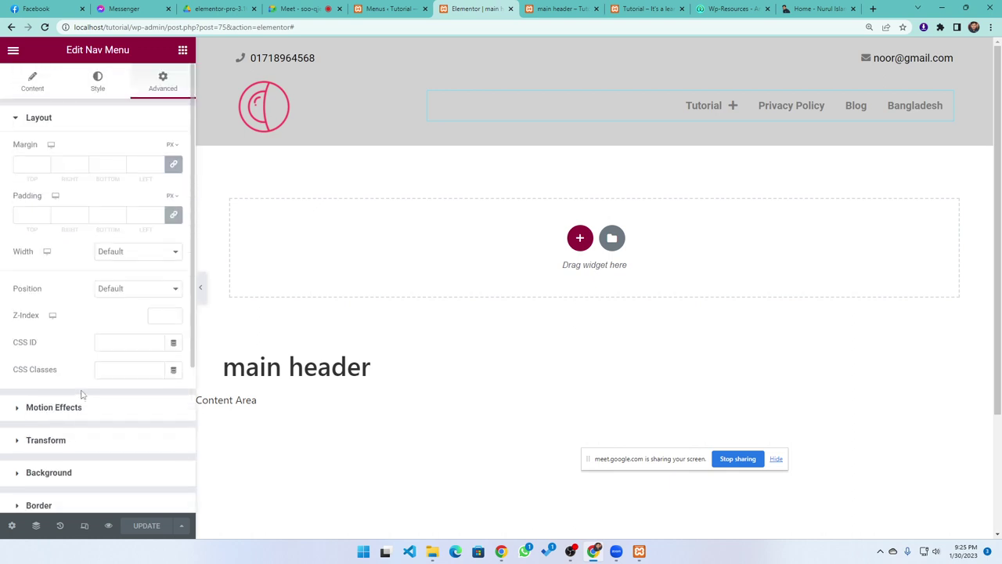
pyautogui.click(559, 9)
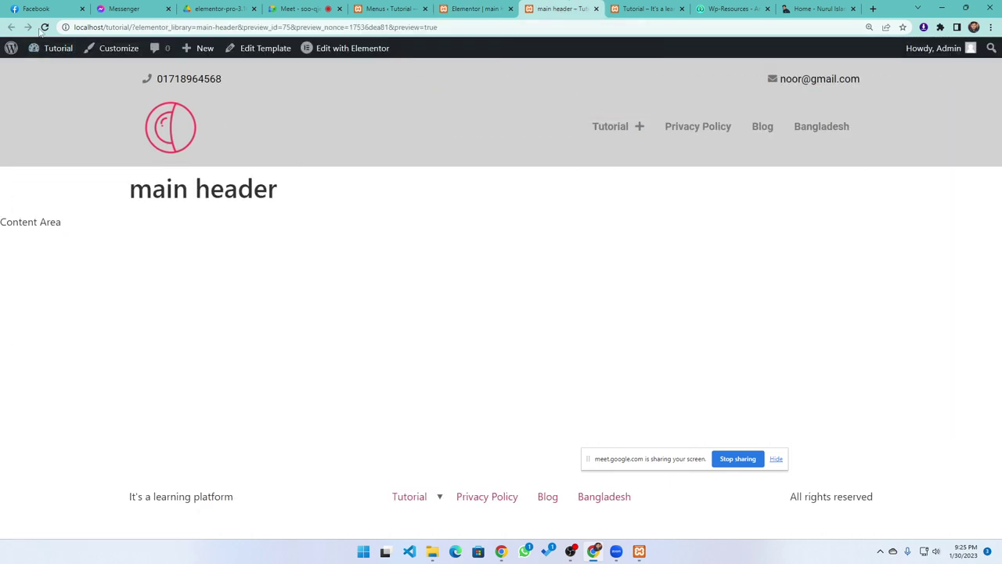
# Reload the main header preview, briefly select the phone number, then open the editor's main menu
pyautogui.click(44, 28)
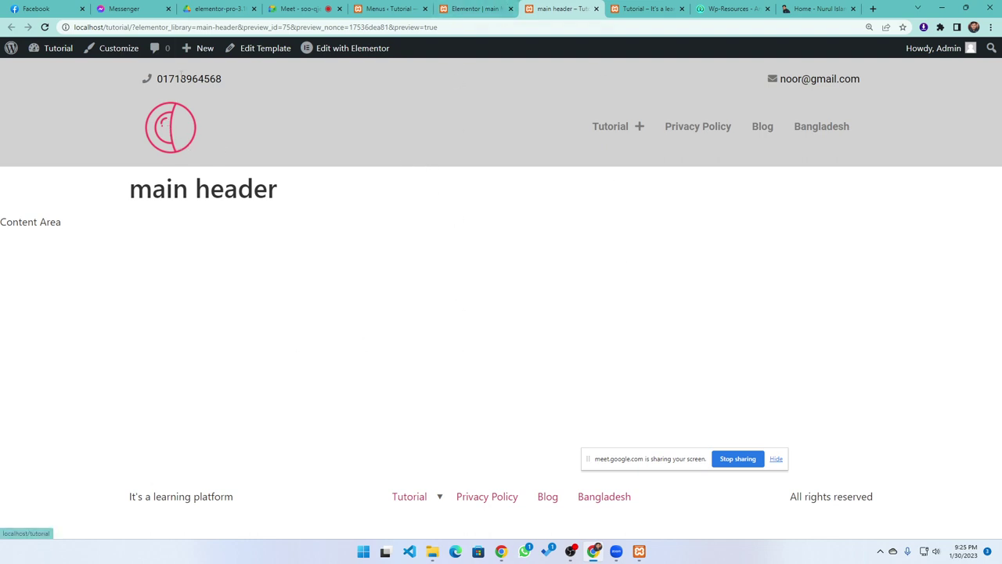
pyautogui.moveTo(228, 80); pyautogui.dragTo(158, 82)
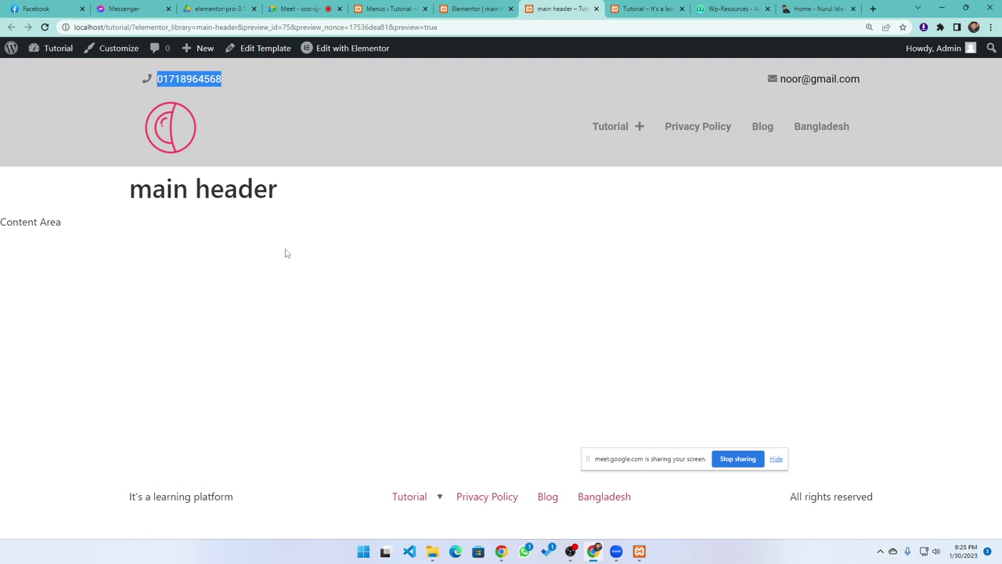
pyautogui.click(306, 300)
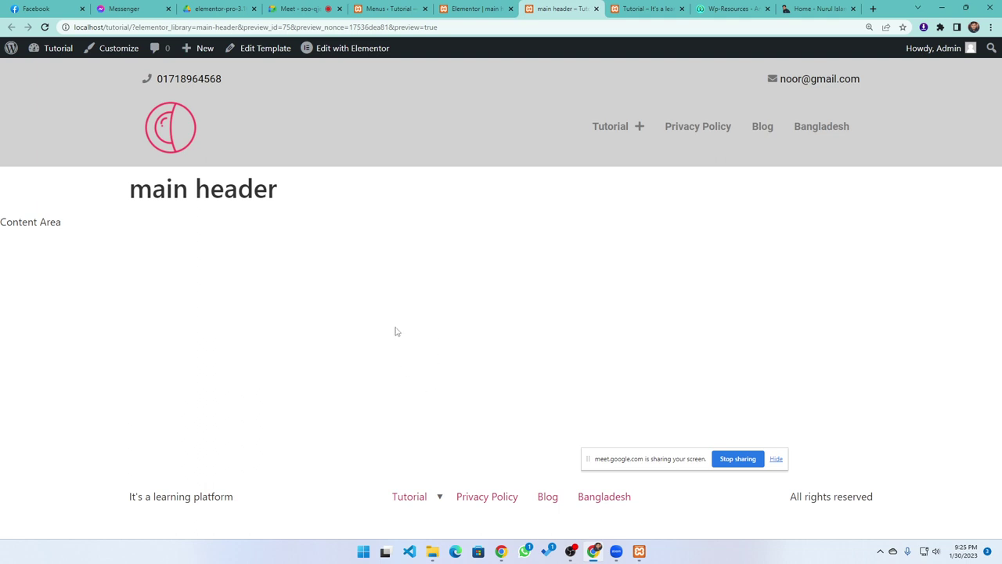
pyautogui.click(472, 9)
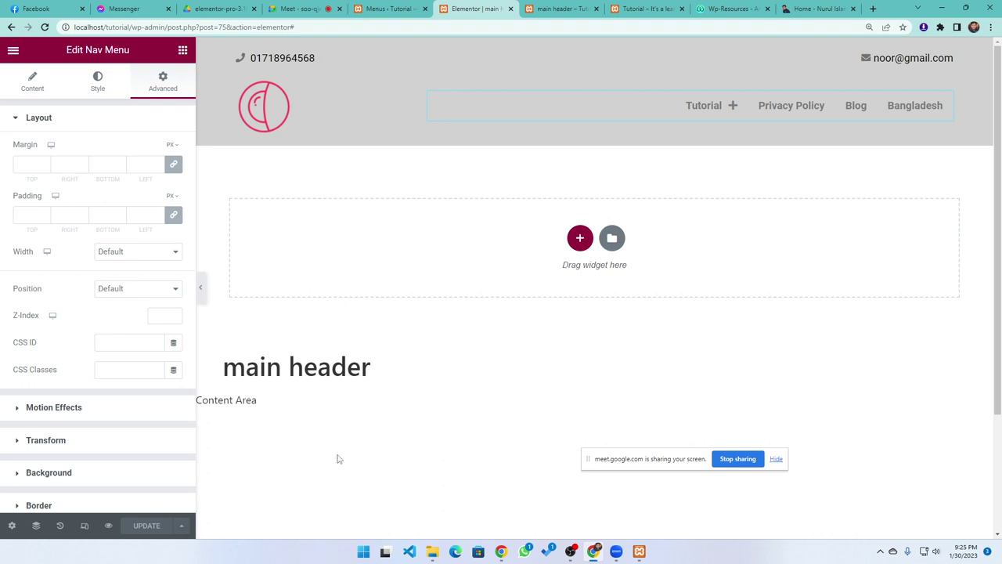
pyautogui.click(13, 52)
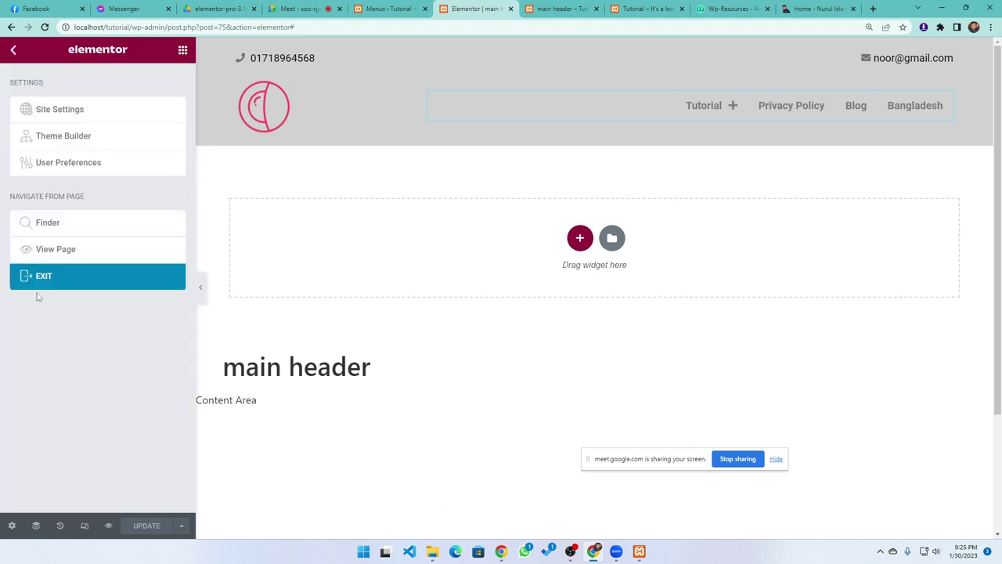
# Exit the editor and create a new Footer-type template named 'Footer' from Saved Templates
pyautogui.click(63, 287)
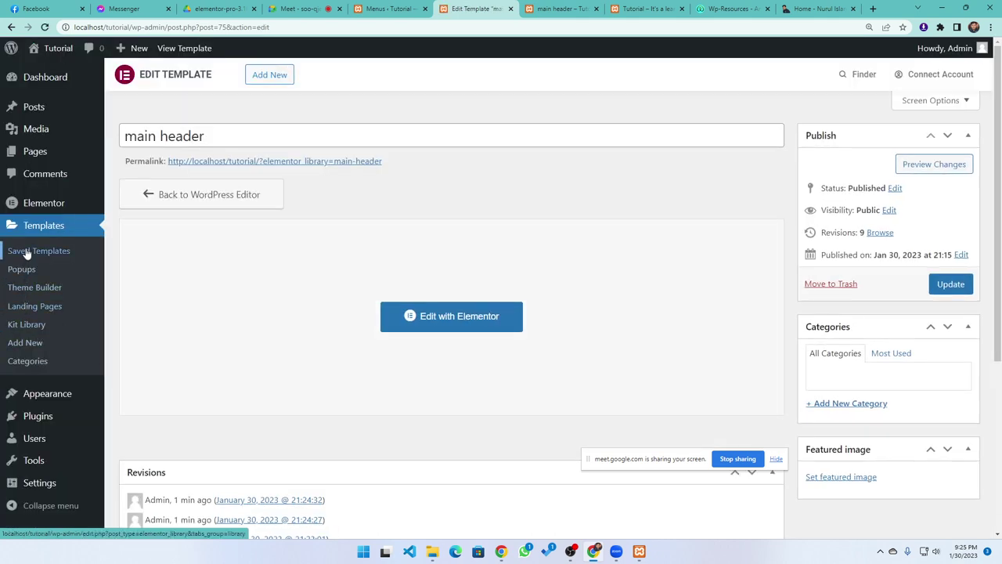
pyautogui.click(51, 252)
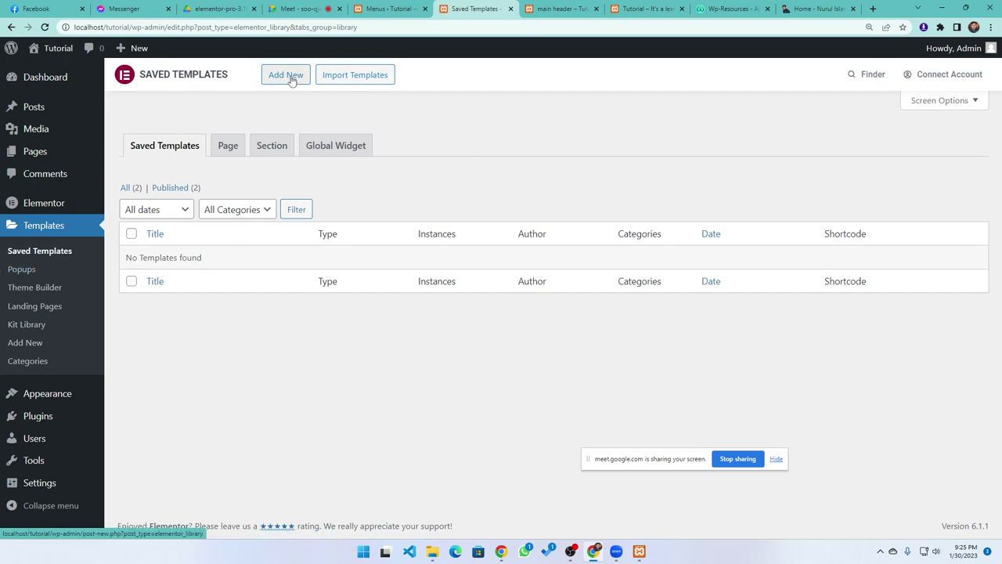
pyautogui.click(288, 76)
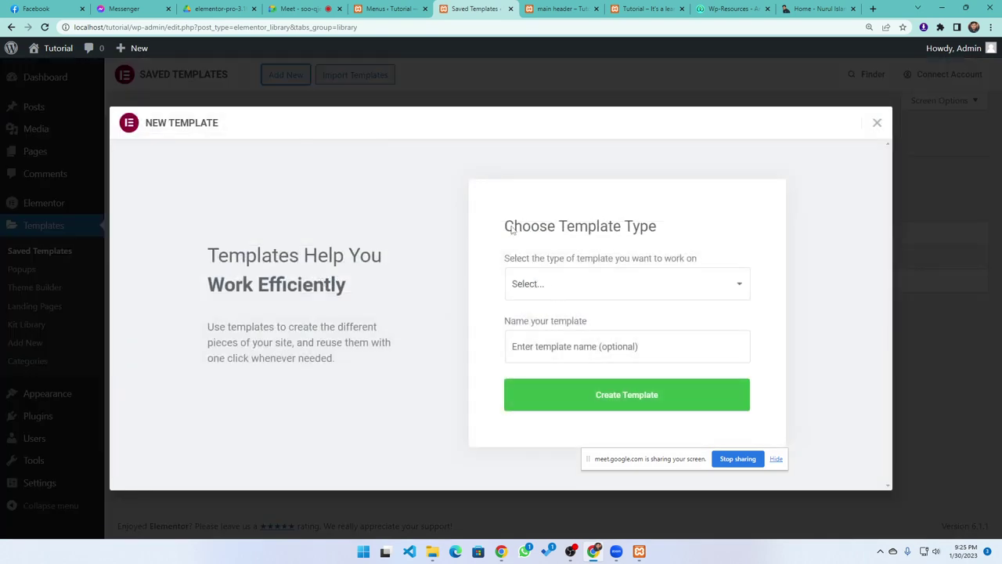
pyautogui.click(601, 284)
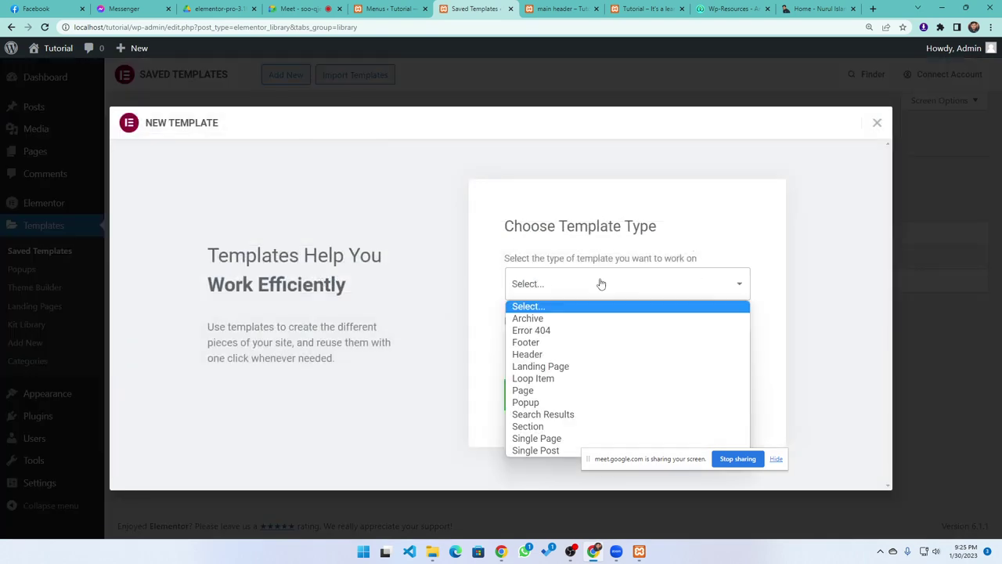
pyautogui.click(523, 345)
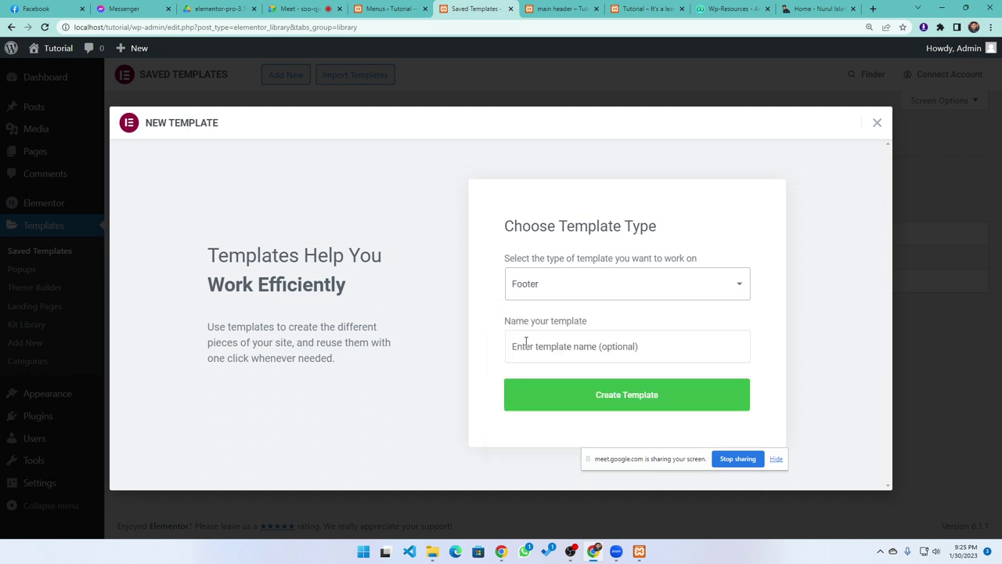
pyautogui.click(559, 346)
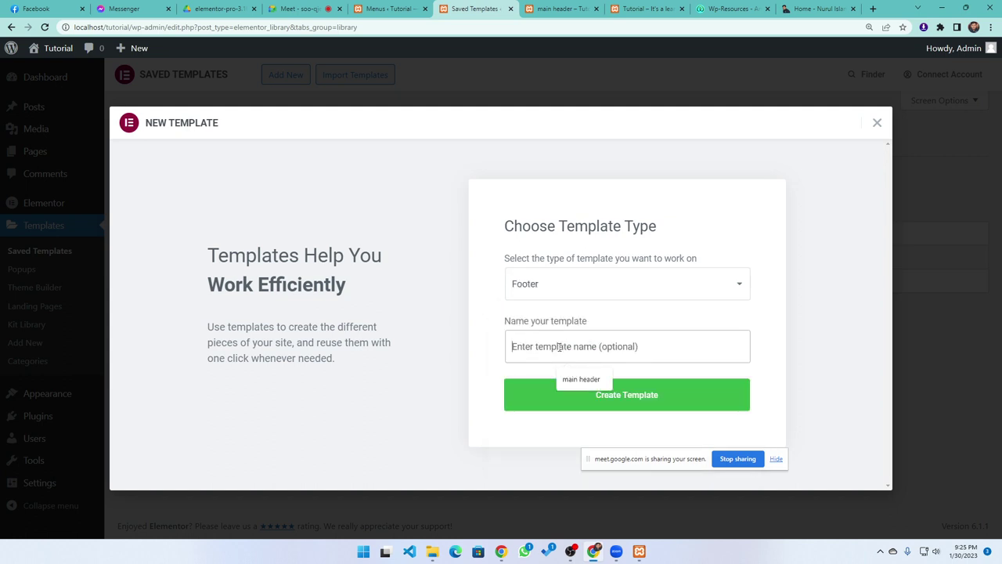
pyautogui.write('Footer')
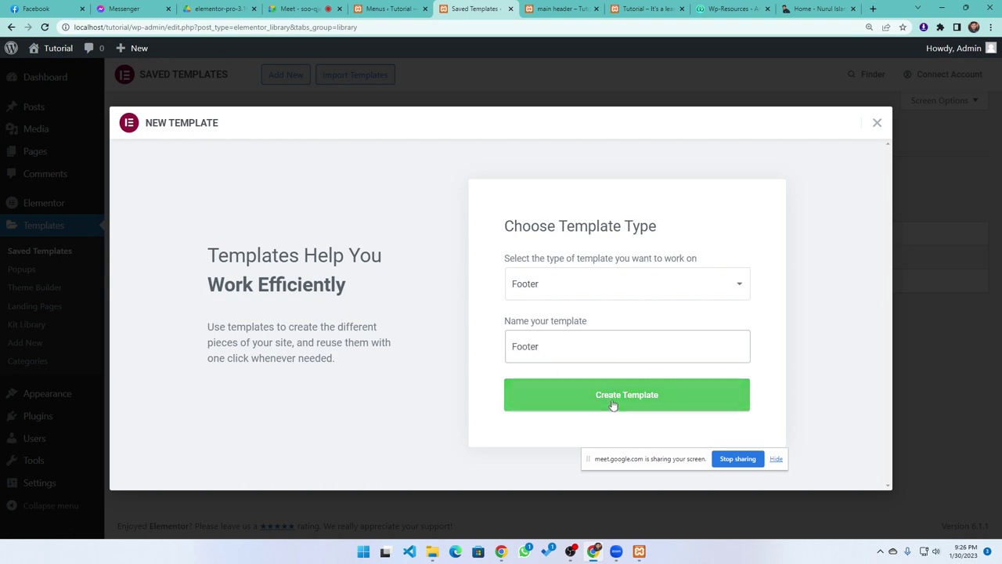
pyautogui.click(609, 396)
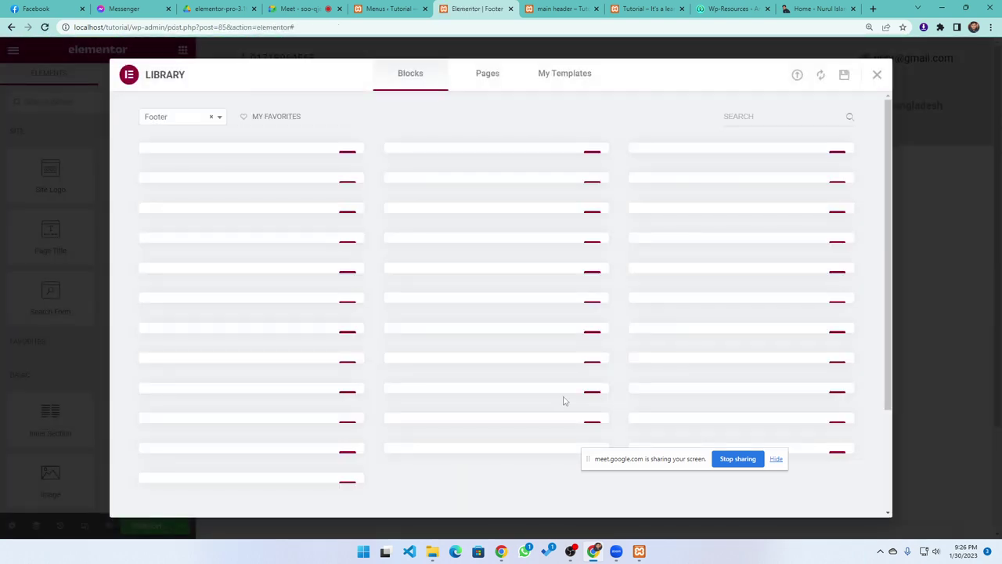
# Scroll through the Footer blocks and insert 'Let Us Take Care Of You', triggering the sign-up prompt
pyautogui.scroll(-2, 522, 368)
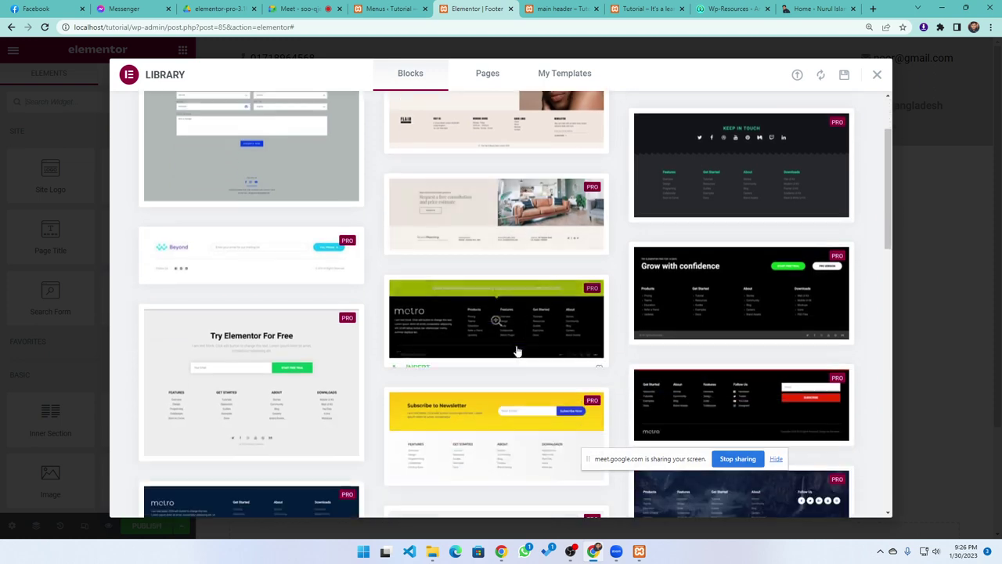
pyautogui.scroll(-5, 491, 349)
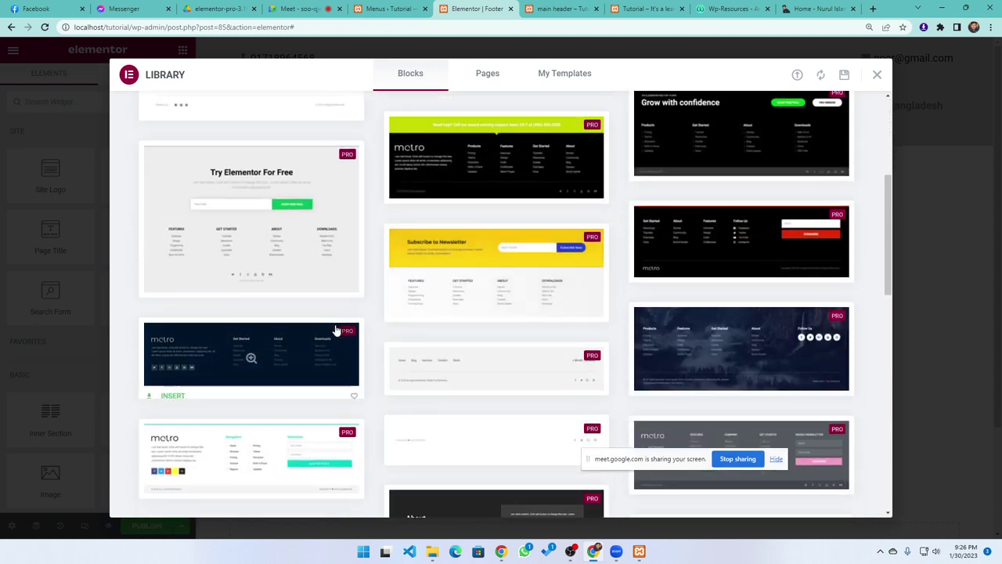
pyautogui.scroll(-6, 430, 321)
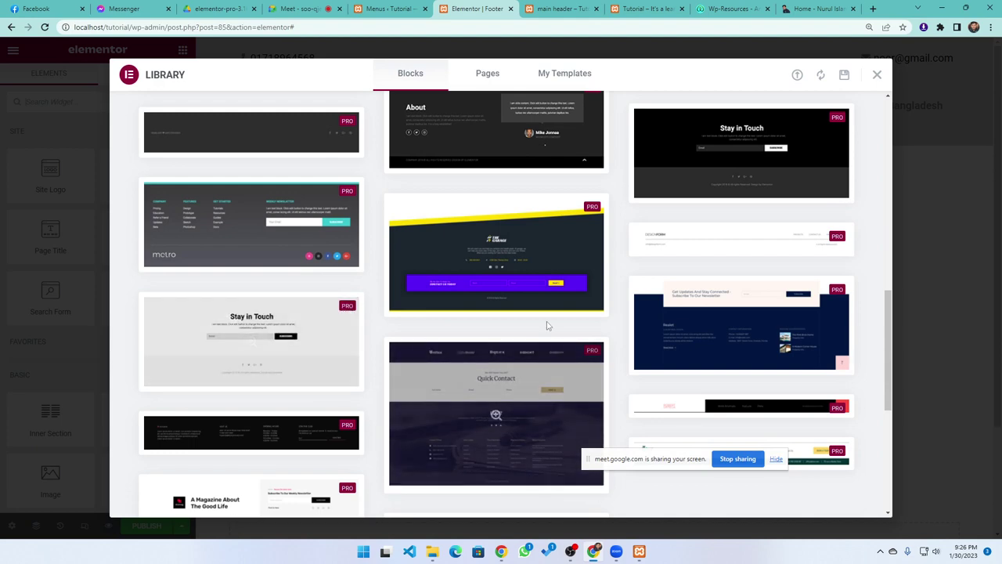
pyautogui.scroll(-3, 523, 336)
pyautogui.scroll(-3, 500, 330)
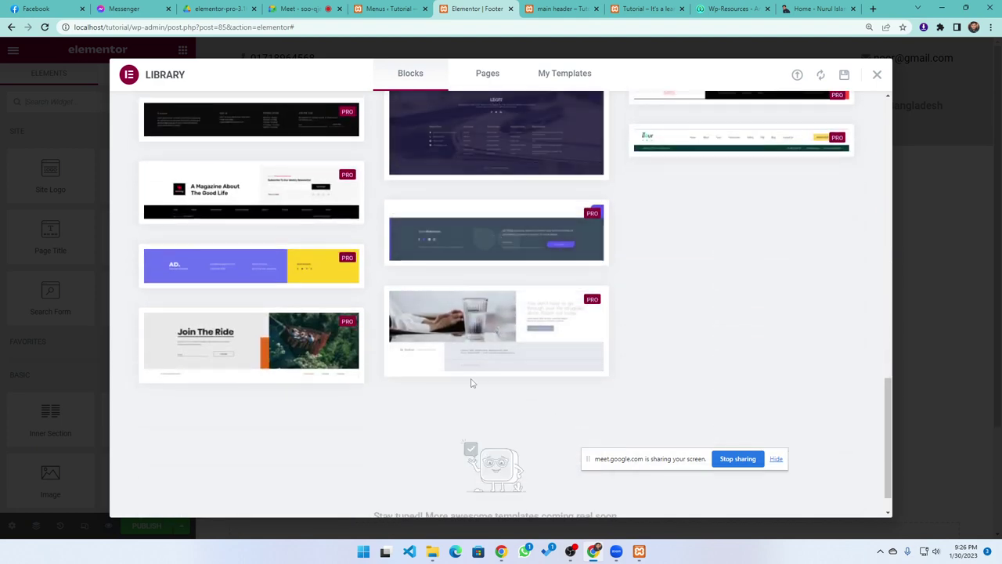
pyautogui.scroll(3, 470, 368)
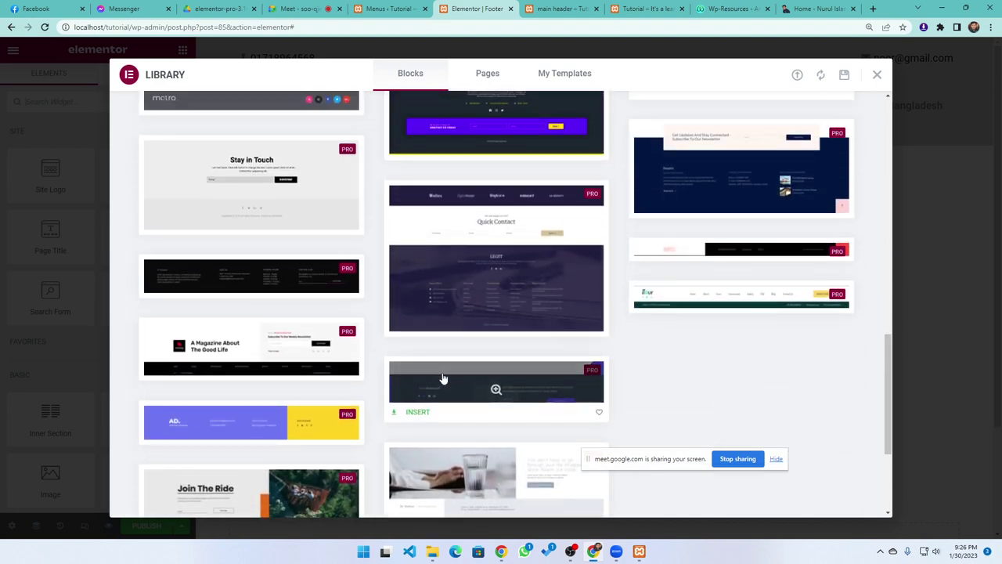
pyautogui.scroll(5, 435, 373)
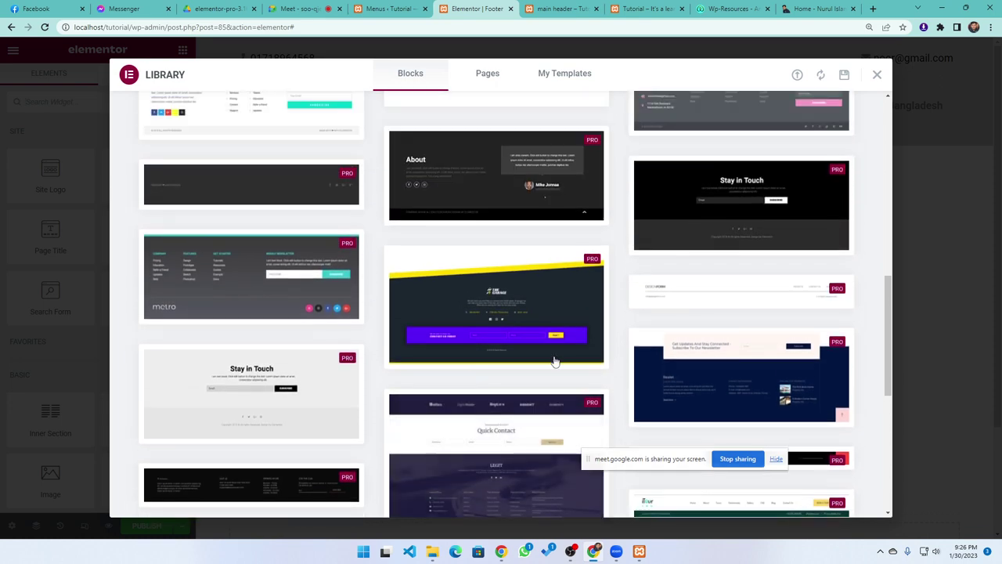
pyautogui.scroll(5, 501, 392)
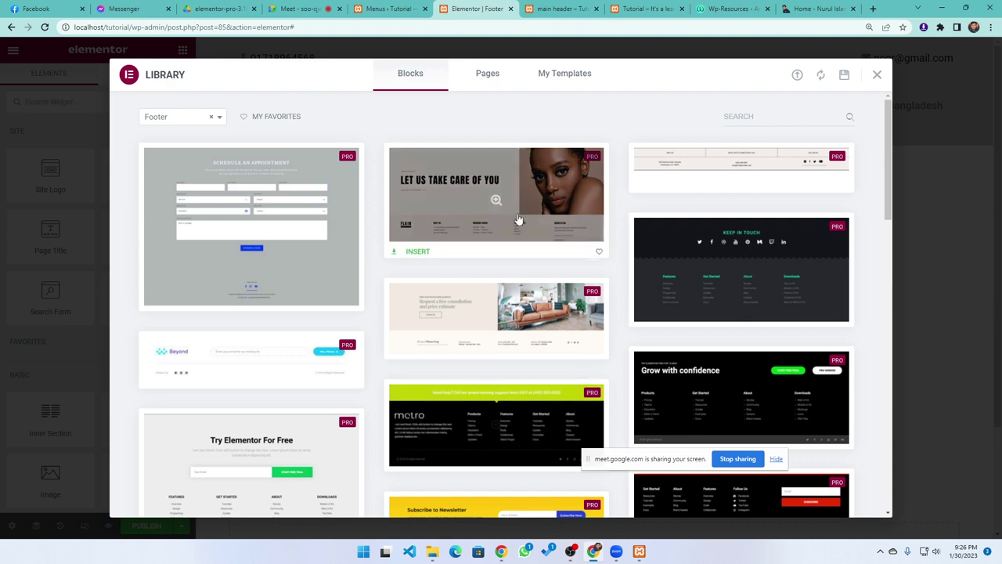
pyautogui.click(417, 247)
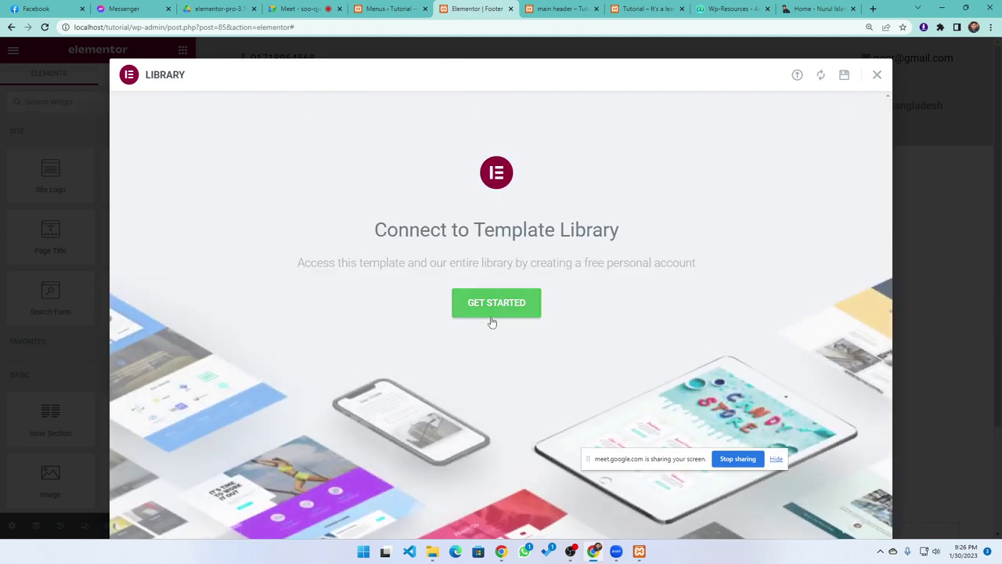
# Close the template library and the footer editor, moving to the WordPress menus page
pyautogui.click(876, 75)
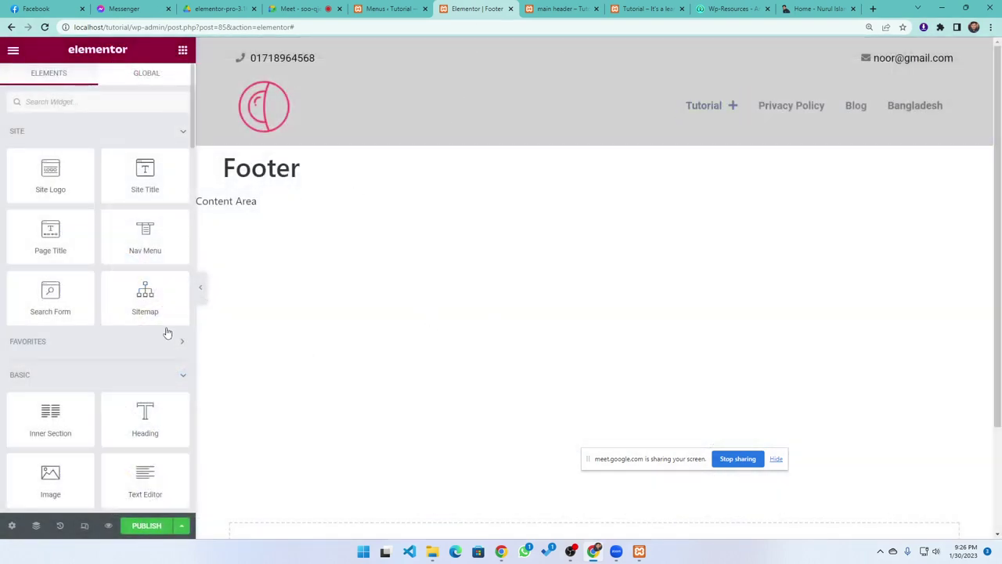
pyautogui.click(390, 9)
pyautogui.click(468, 10)
pyautogui.click(591, 45)
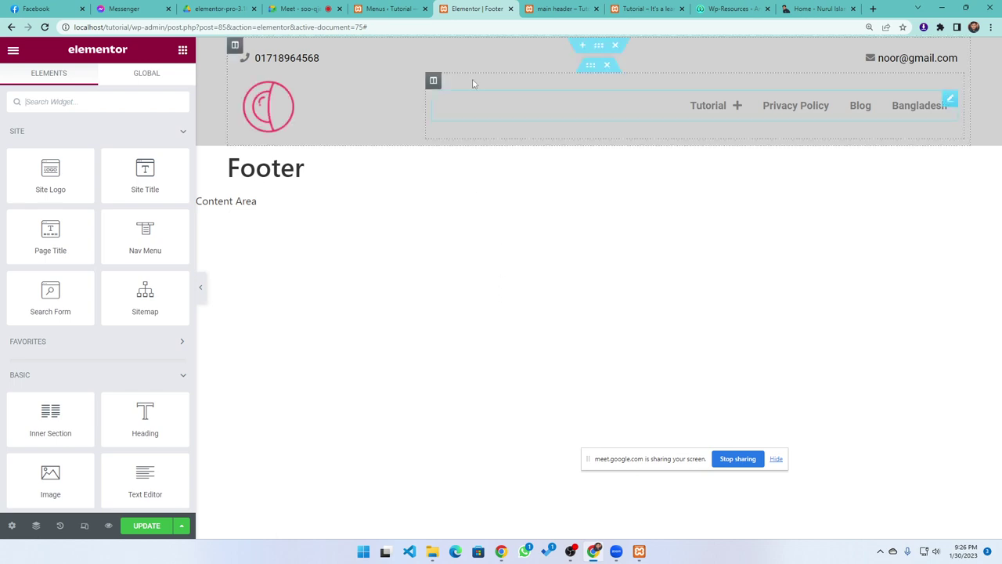
pyautogui.click(511, 8)
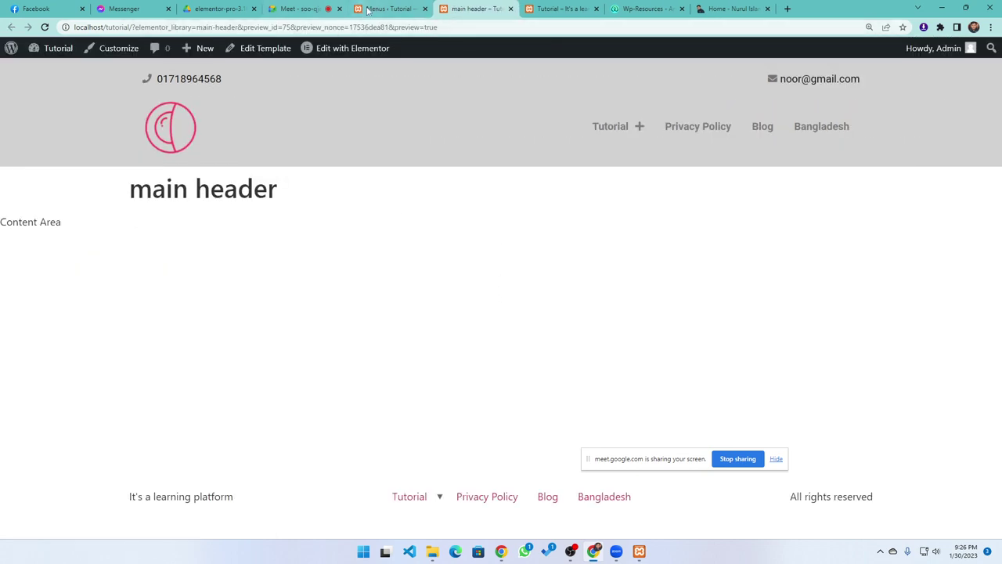
pyautogui.click(369, 9)
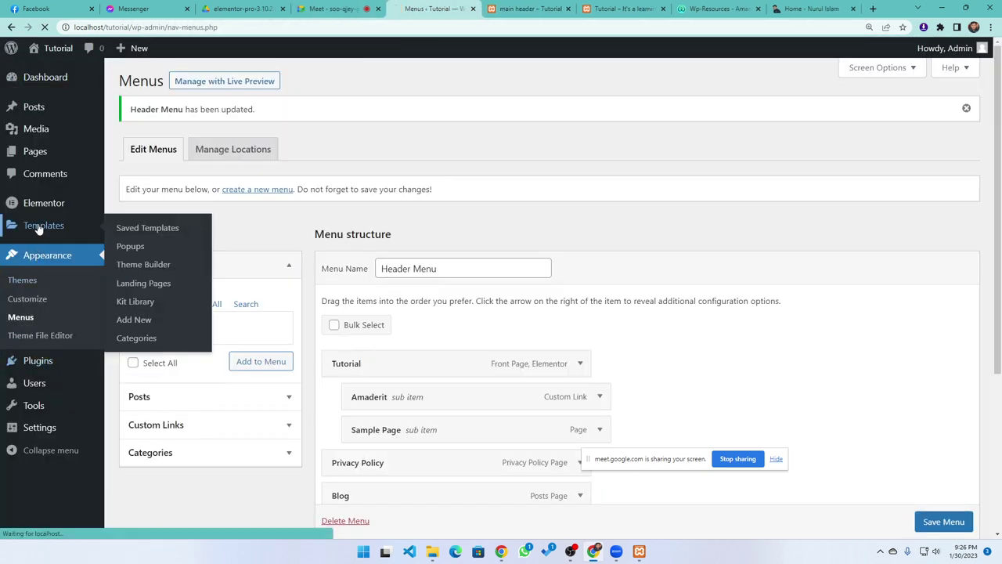
# Open Saved Templates and filter to Draft so only the Footer template is listed
pyautogui.click(40, 225)
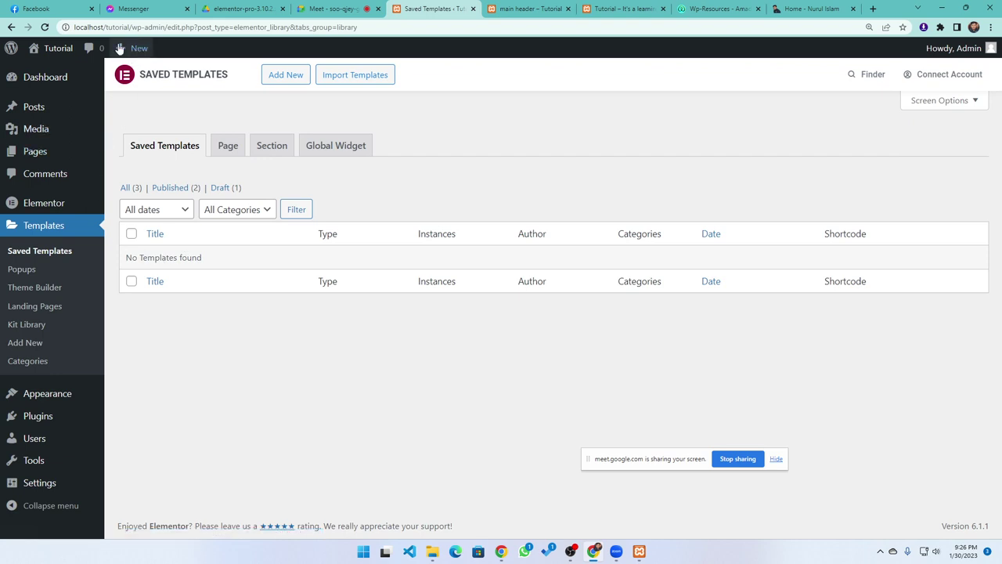
pyautogui.click(169, 188)
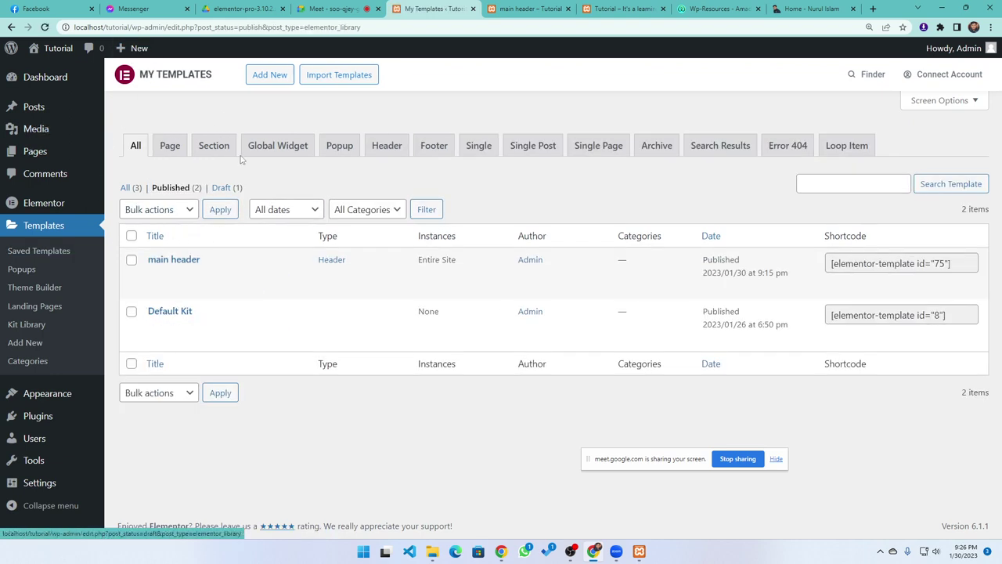
pyautogui.click(224, 188)
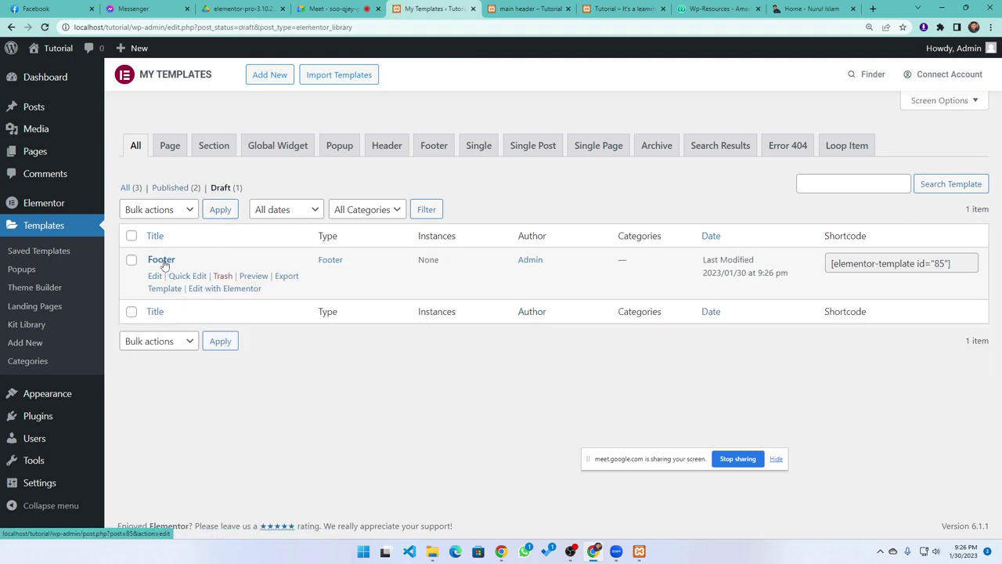
# Open the Footer template in Elementor and add a new single-column section
pyautogui.click(235, 288)
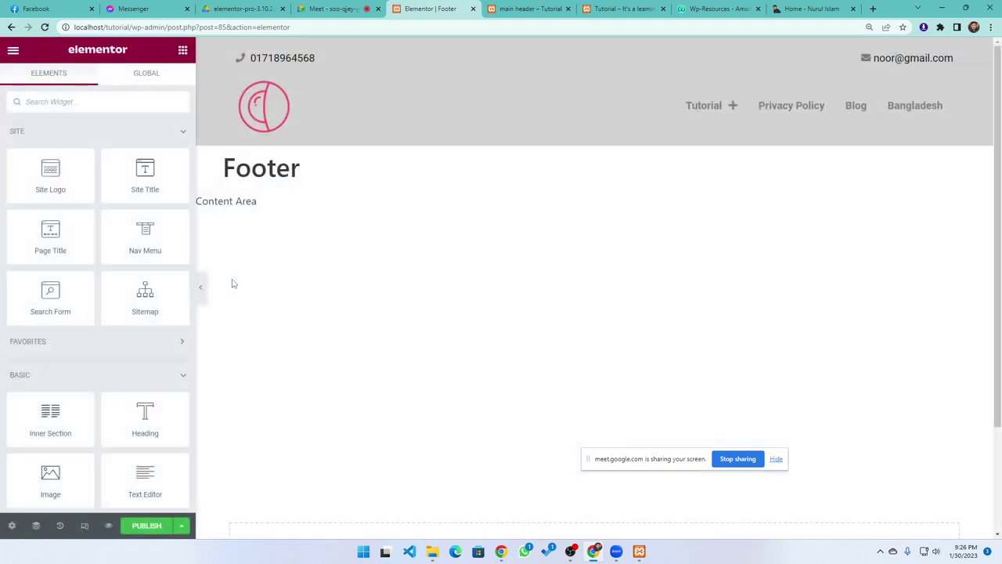
pyautogui.scroll(-2, 436, 258)
pyautogui.scroll(2, 436, 258)
pyautogui.scroll(-2, 419, 249)
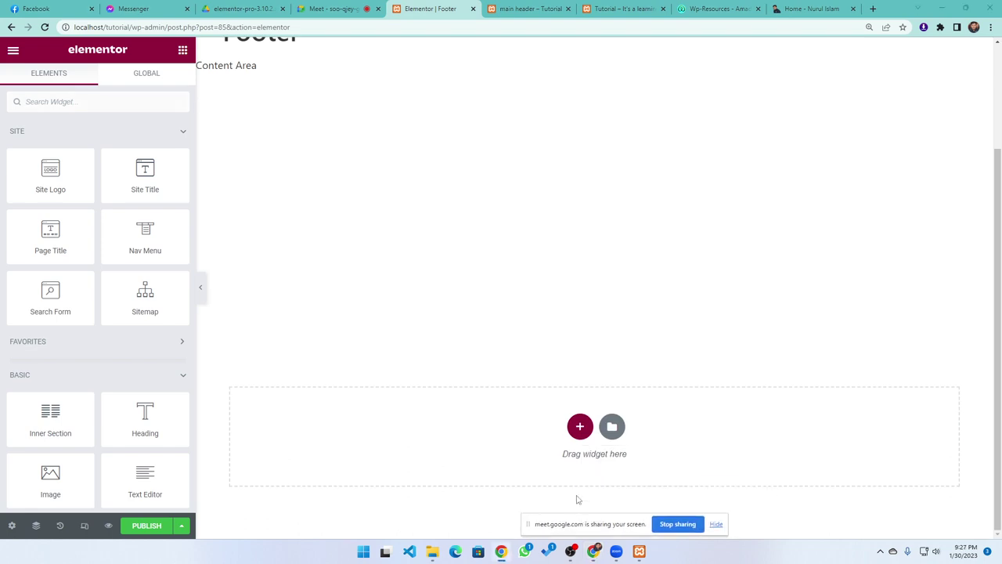
pyautogui.click(570, 430)
pyautogui.scroll(-1, 492, 463)
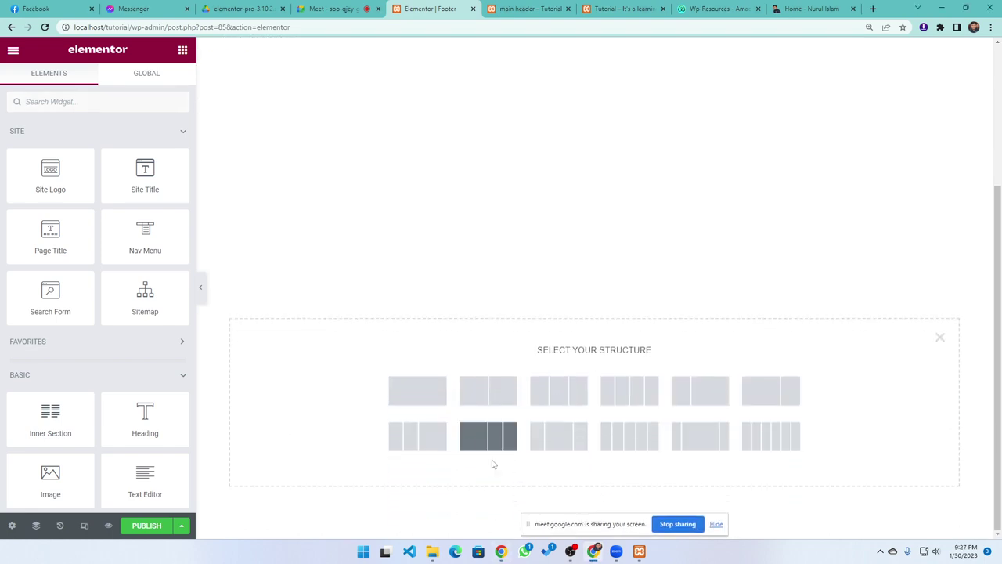
pyautogui.click(418, 395)
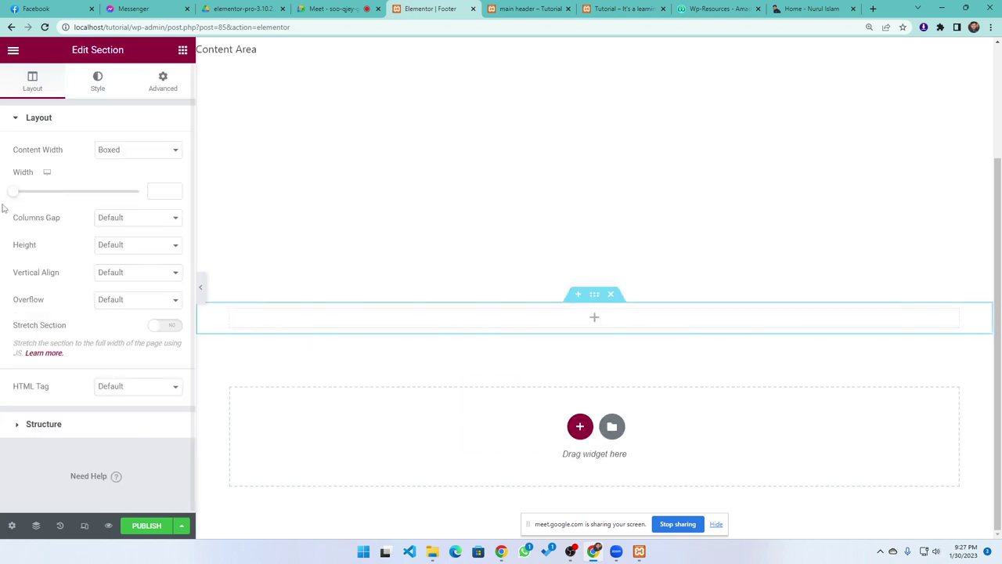
# Drop an Inner Section widget with two columns into the new section
pyautogui.click(183, 51)
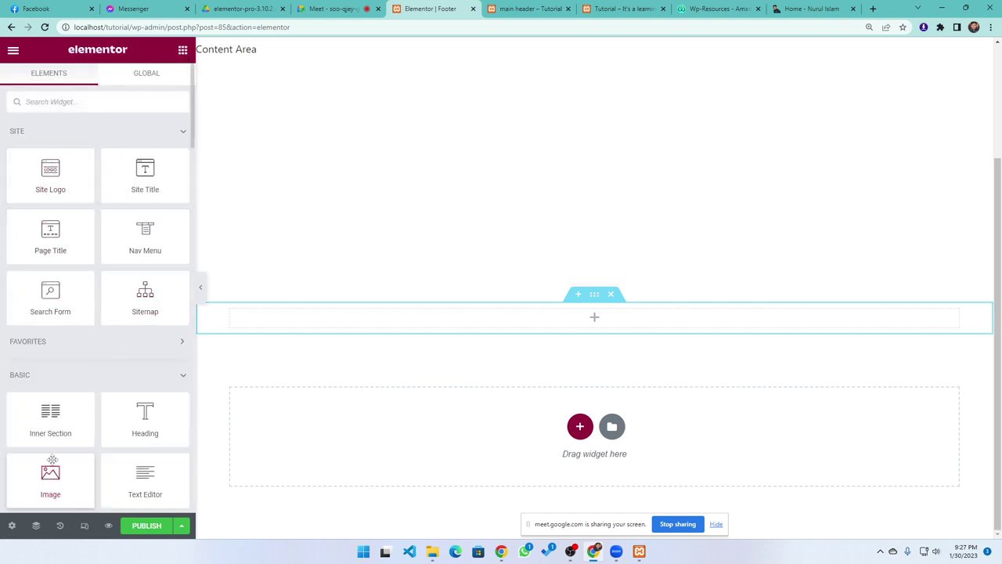
pyautogui.moveTo(45, 479); pyautogui.dragTo(9, 489)
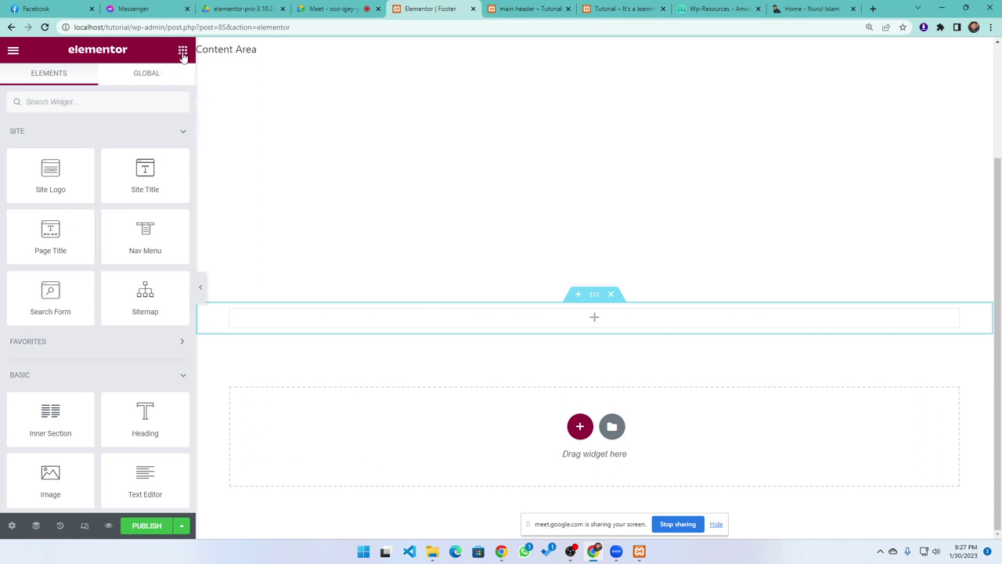
pyautogui.moveTo(49, 411); pyautogui.dragTo(486, 317)
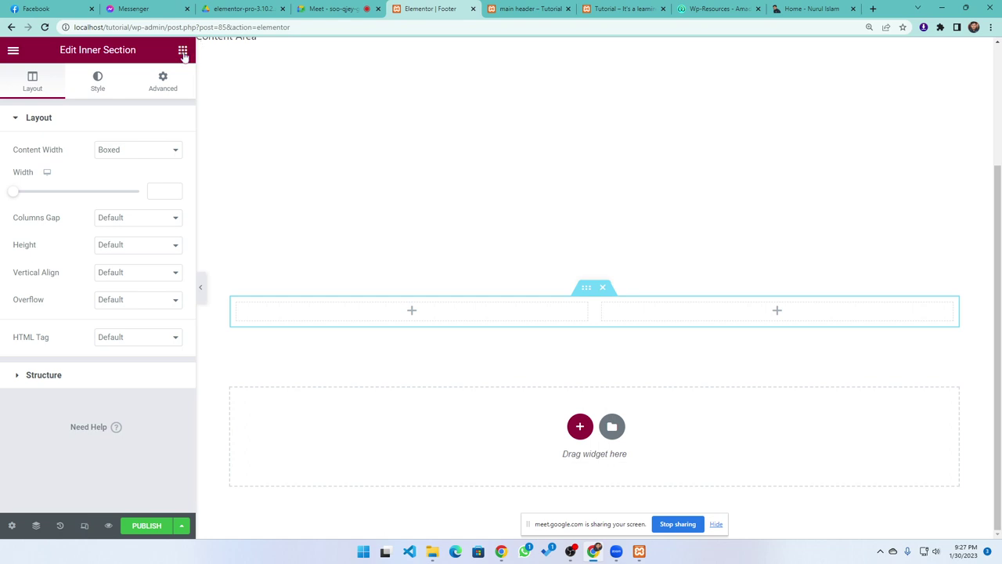
# Add an Image widget with the camicon-3 logo to the left column, narrowed to a quarter
pyautogui.click(182, 50)
pyautogui.moveTo(49, 470); pyautogui.dragTo(330, 320)
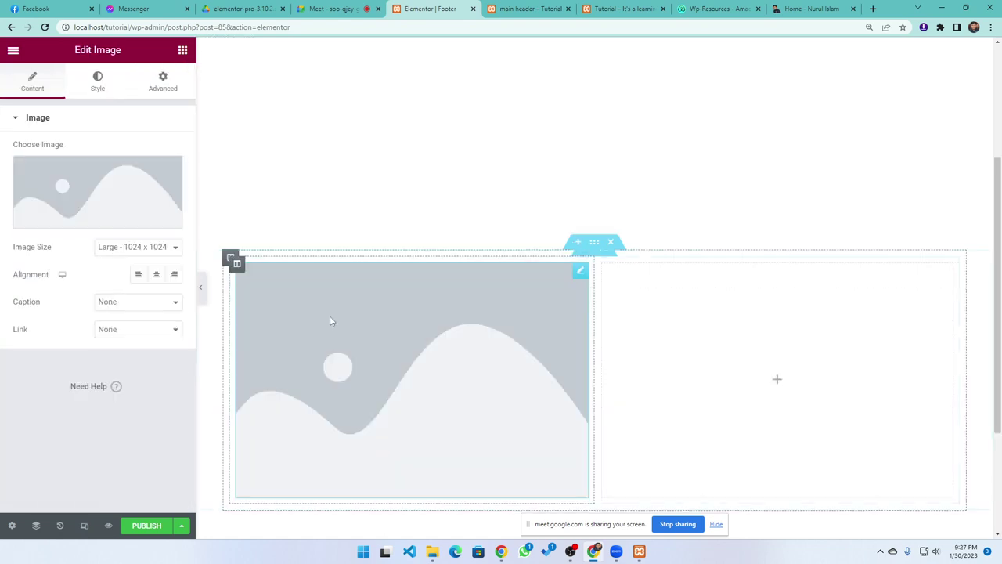
pyautogui.moveTo(593, 369); pyautogui.dragTo(425, 369)
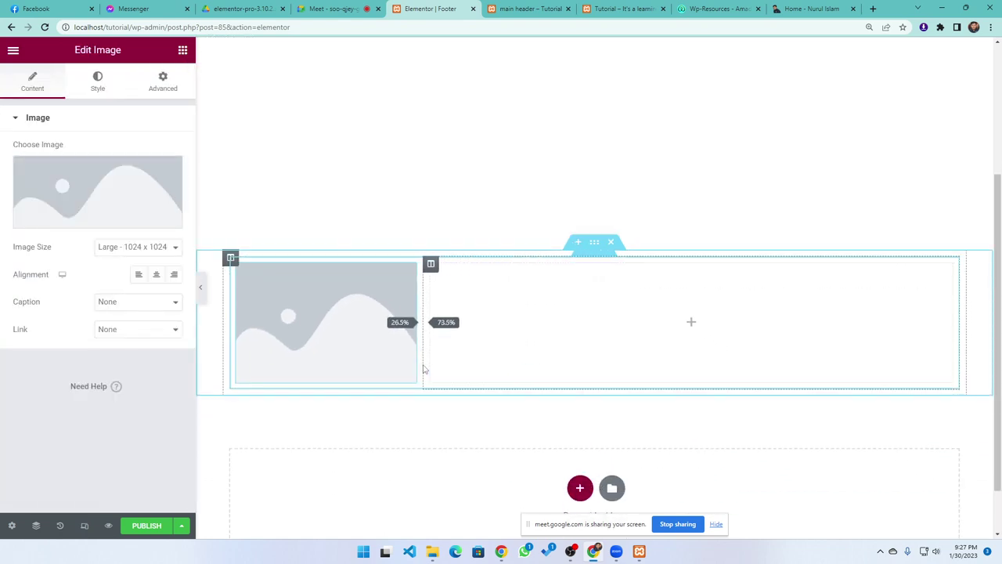
pyautogui.click(118, 212)
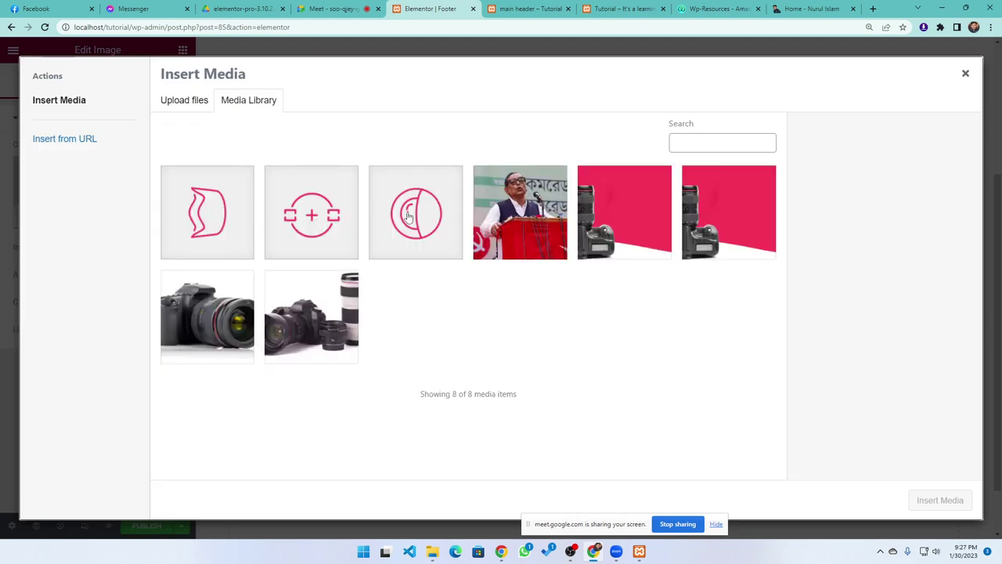
pyautogui.click(408, 217)
pyautogui.click(235, 227)
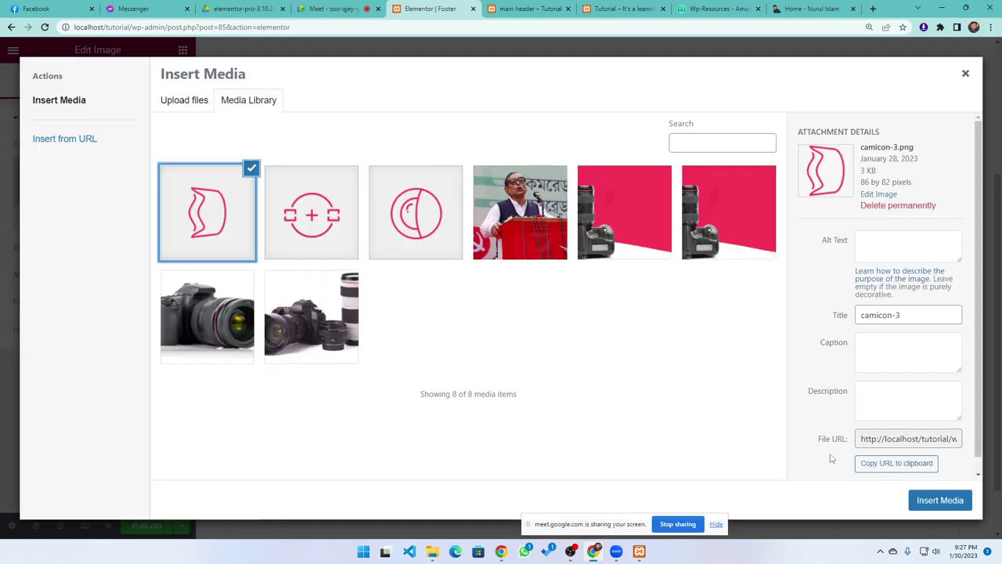
pyautogui.click(934, 501)
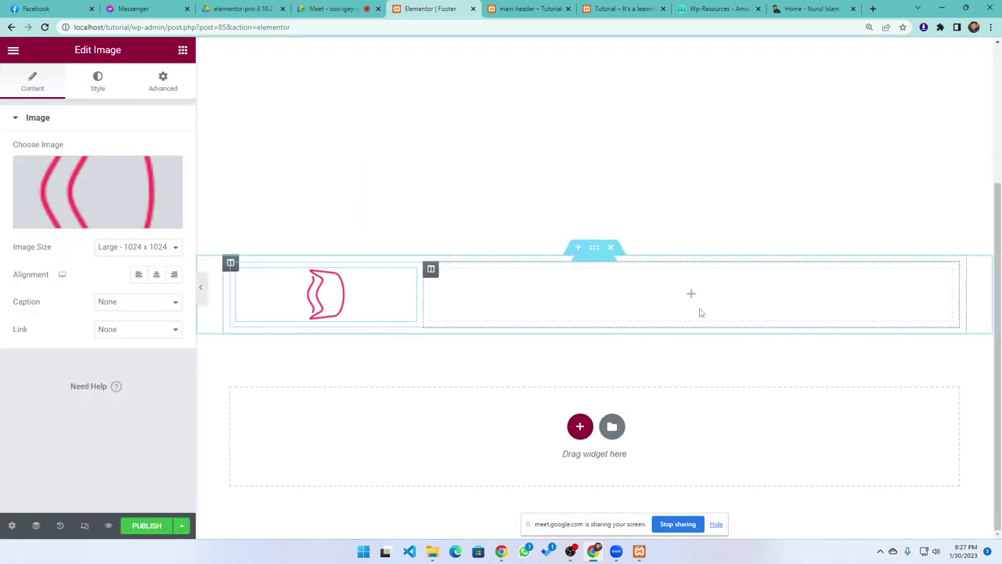
# Add a second inner section below the logo and delete its extra column, leaving one full-width row
pyautogui.click(580, 300)
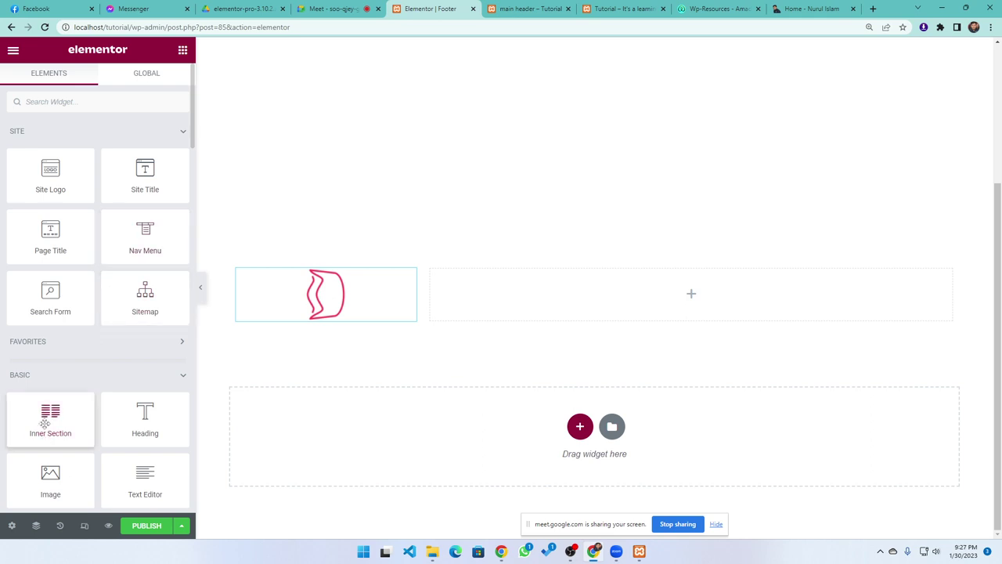
pyautogui.moveTo(49, 415); pyautogui.dragTo(477, 344)
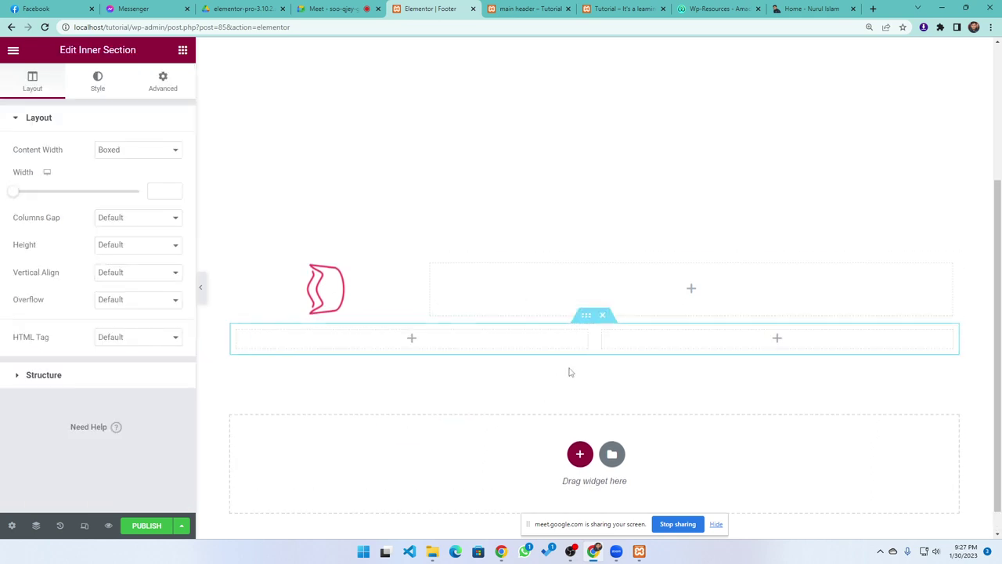
pyautogui.rightClick(544, 342)
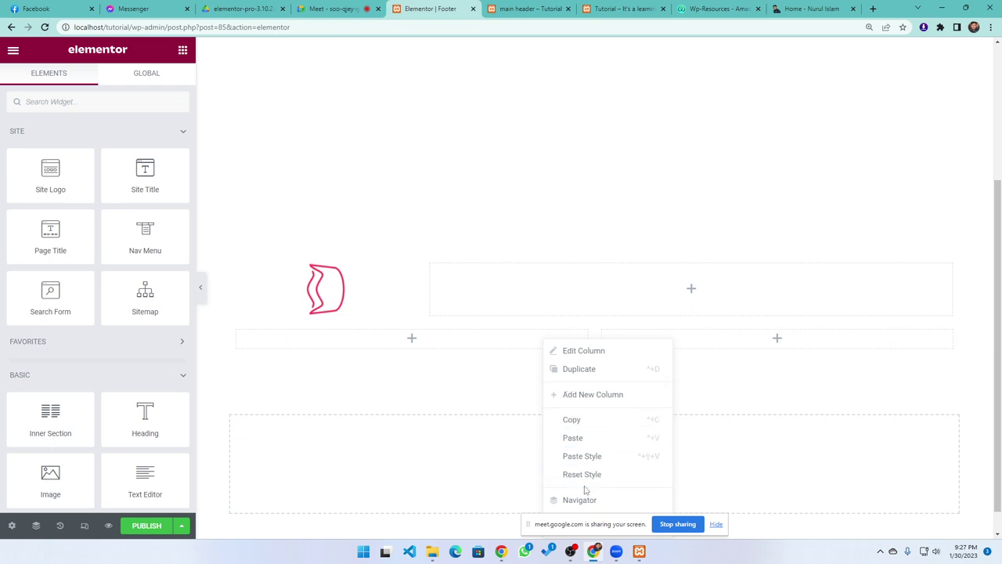
pyautogui.click(456, 401)
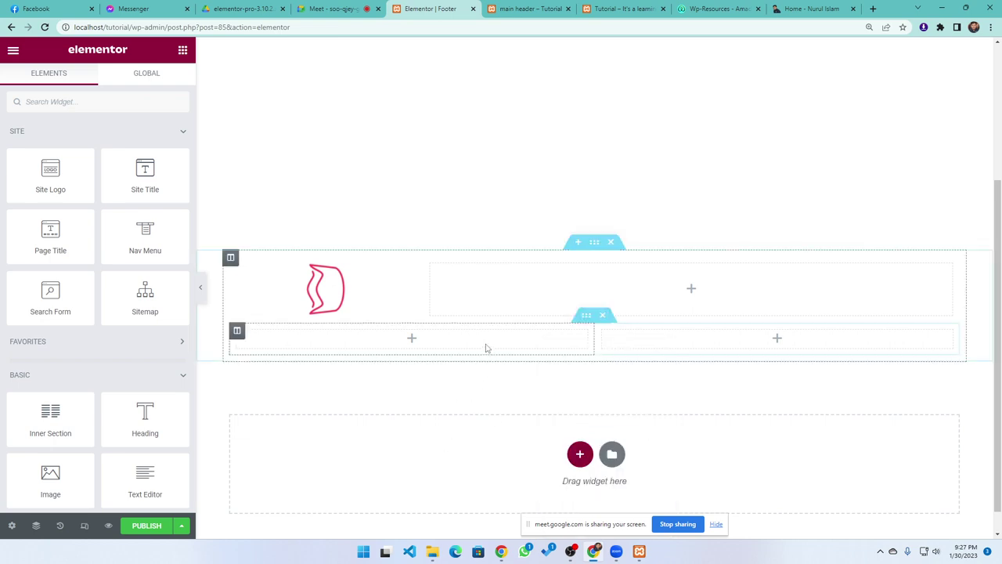
pyautogui.rightClick(239, 337)
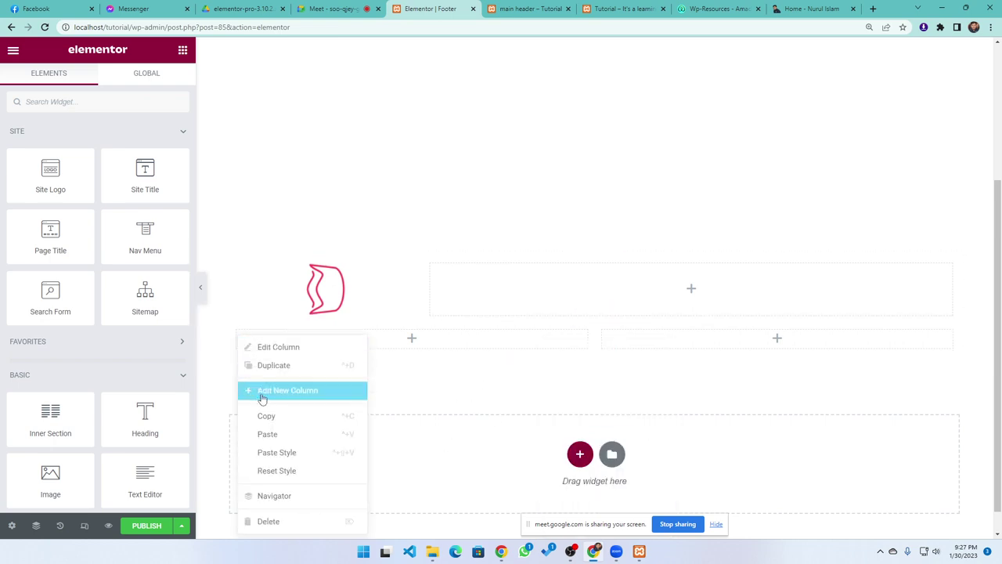
pyautogui.click(270, 521)
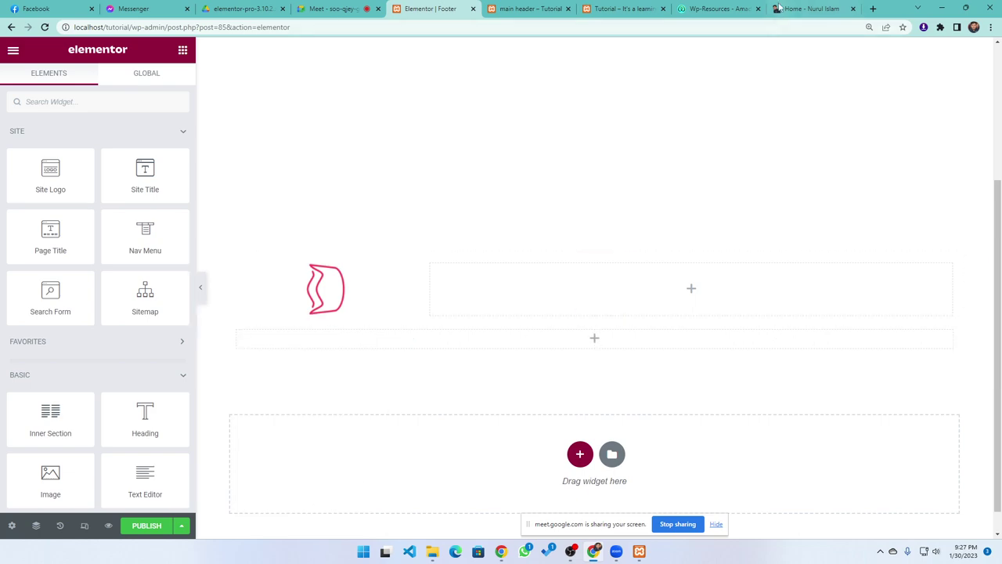
pyautogui.click(729, 9)
pyautogui.scroll(-15, 399, 301)
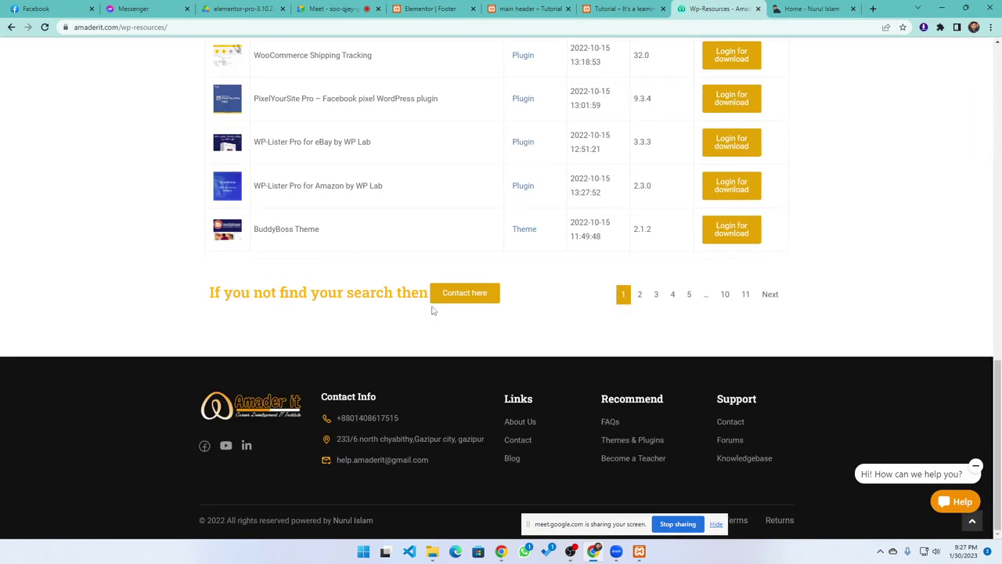
pyautogui.moveTo(379, 524); pyautogui.dragTo(192, 522)
pyautogui.hotkey('ctrl', 'c')
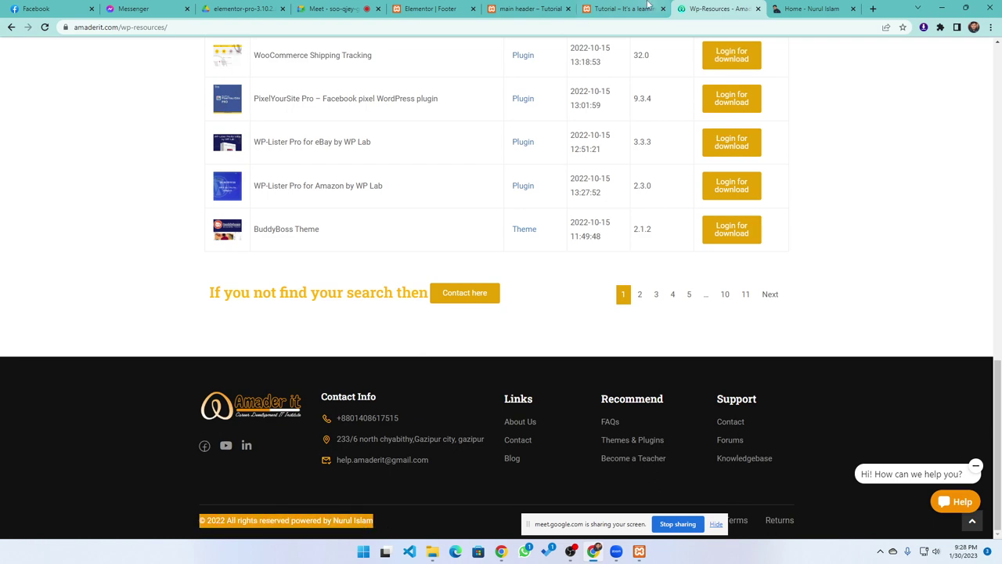
pyautogui.click(613, 9)
pyautogui.click(431, 8)
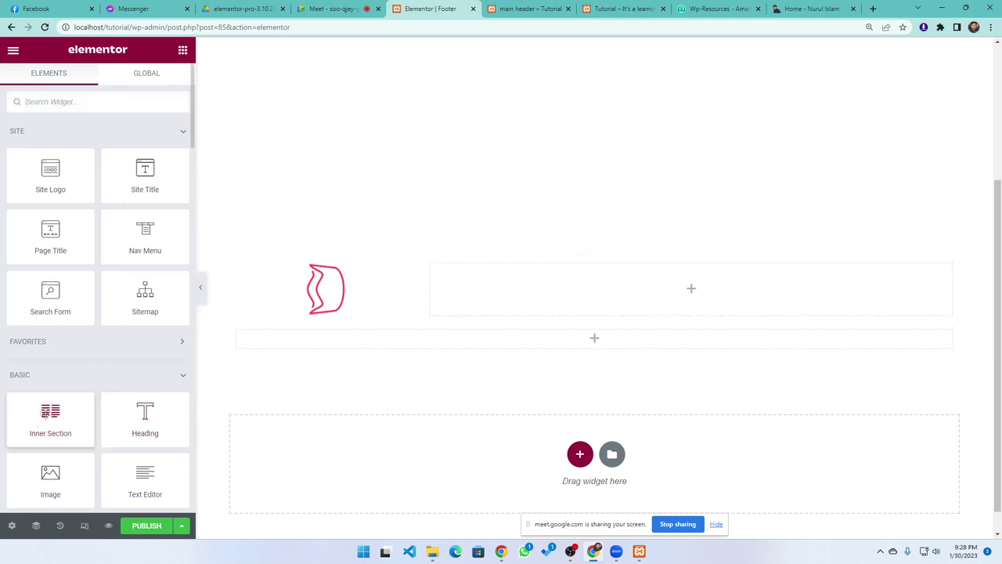
# Add a Text Editor in the full-width row with the pasted copyright line, center-aligned
pyautogui.moveTo(145, 474); pyautogui.dragTo(560, 340)
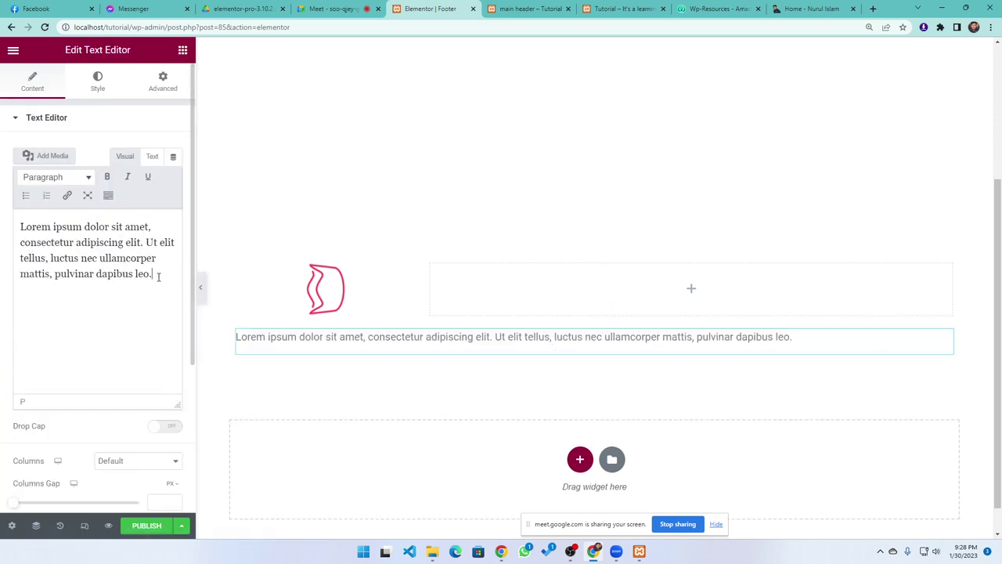
pyautogui.moveTo(158, 276); pyautogui.dragTo(14, 213)
pyautogui.hotkey('ctrl', 'v')
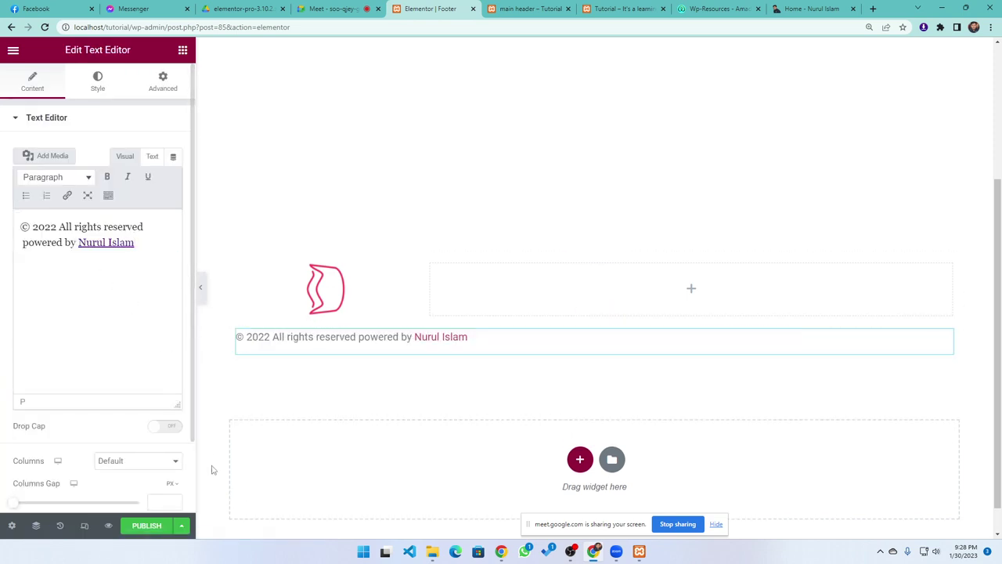
pyautogui.click(95, 83)
pyautogui.click(140, 151)
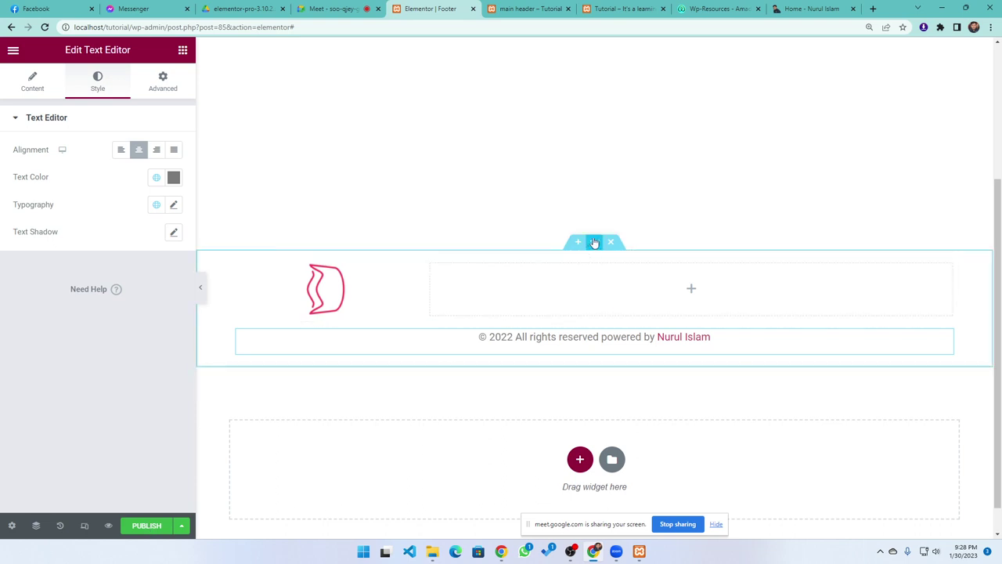
# Give the footer section a Classic light grey #DDDDDD background
pyautogui.click(595, 243)
pyautogui.click(97, 82)
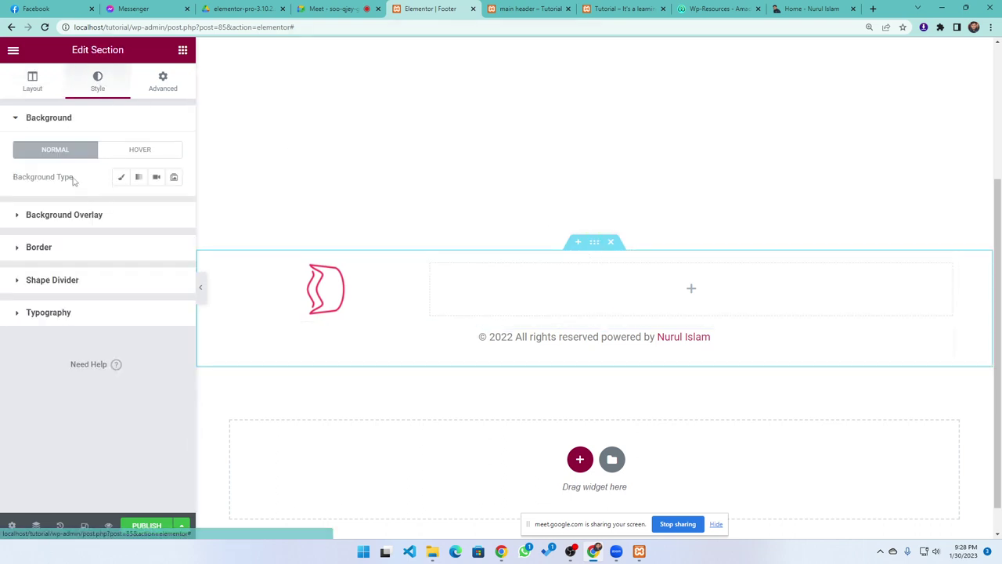
pyautogui.click(121, 178)
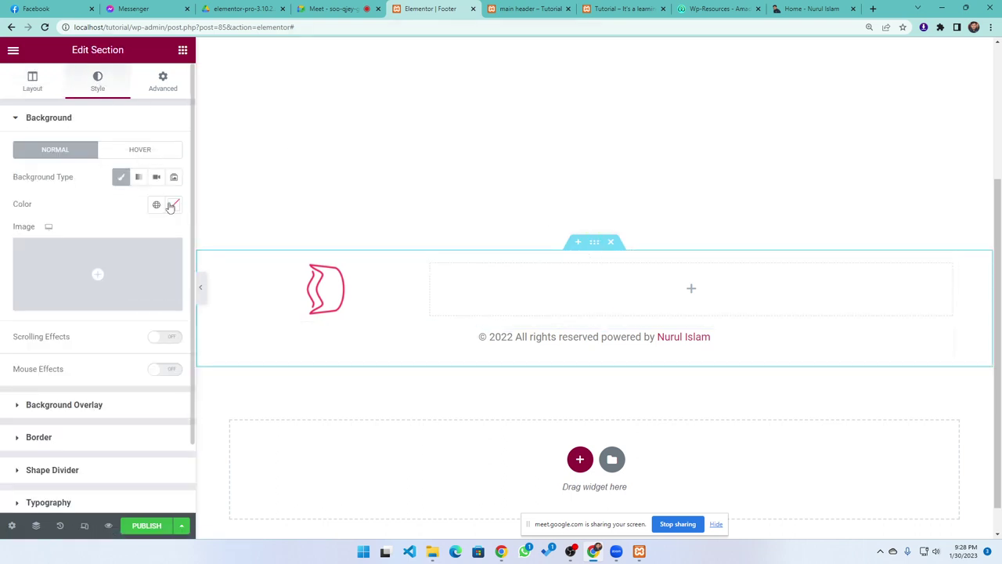
pyautogui.click(170, 205)
pyautogui.click(103, 286)
pyautogui.click(27, 250)
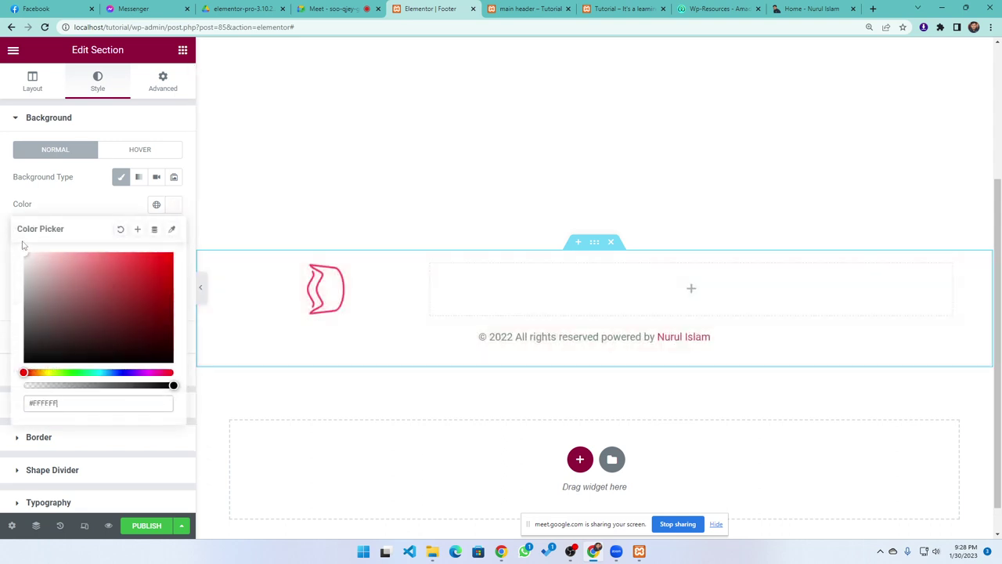
pyautogui.moveTo(23, 245)
pyautogui.mouseDown()
pyautogui.moveTo(7, 286)
pyautogui.moveTo(9, 274)
pyautogui.mouseUp()
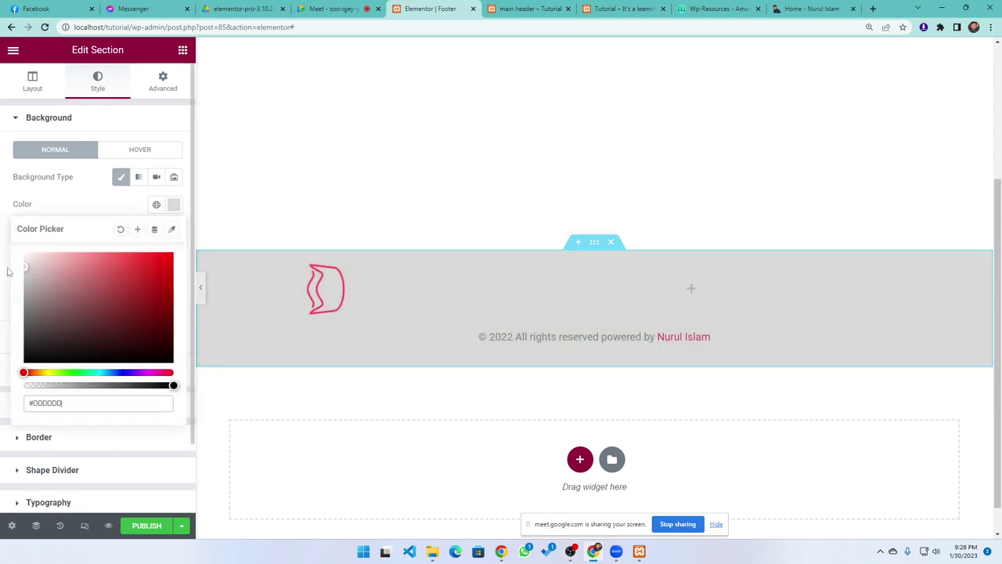
pyautogui.click(329, 192)
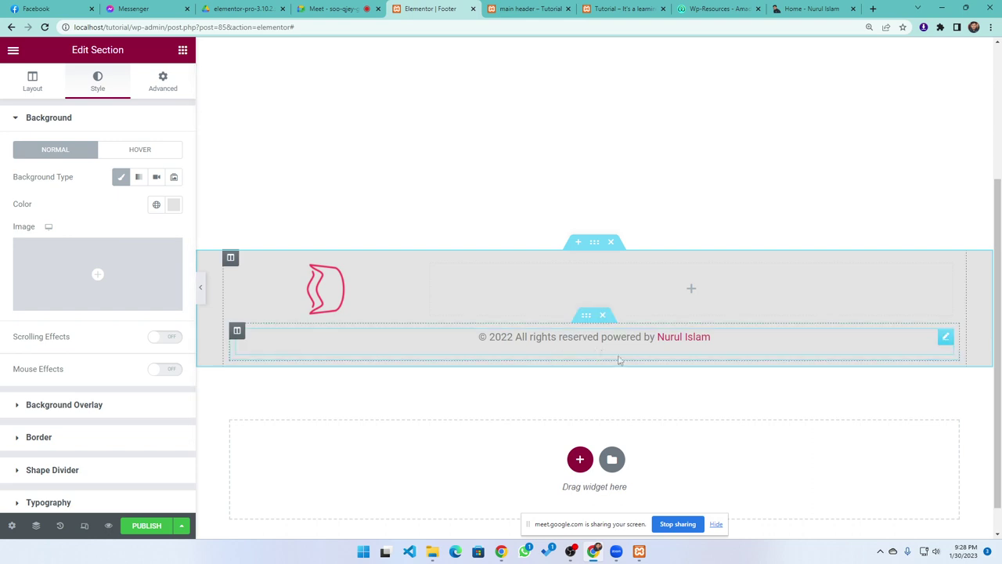
pyautogui.click(646, 353)
pyautogui.click(33, 86)
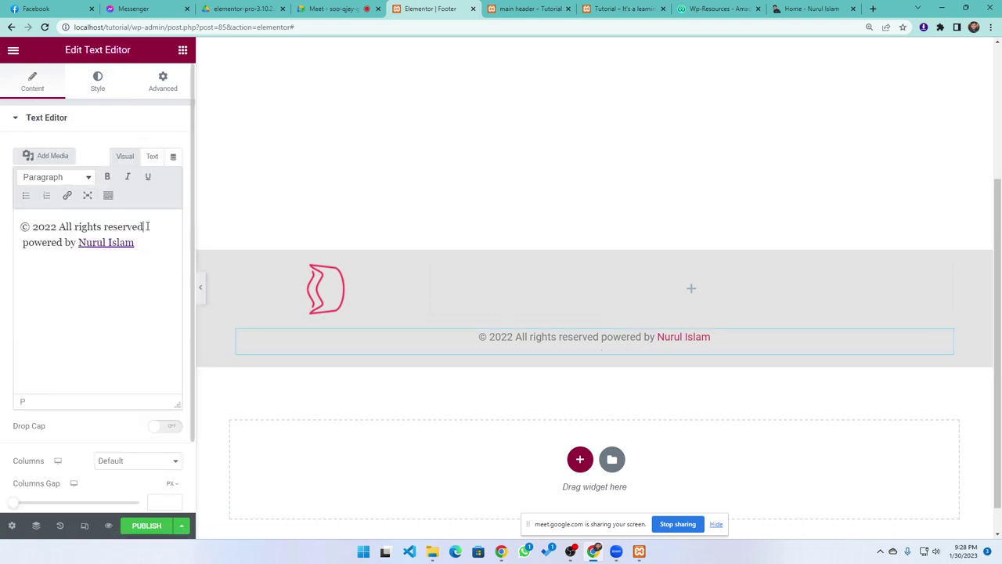
# Publish the Footer template with an Include > Entire Site display condition
pyautogui.click(66, 195)
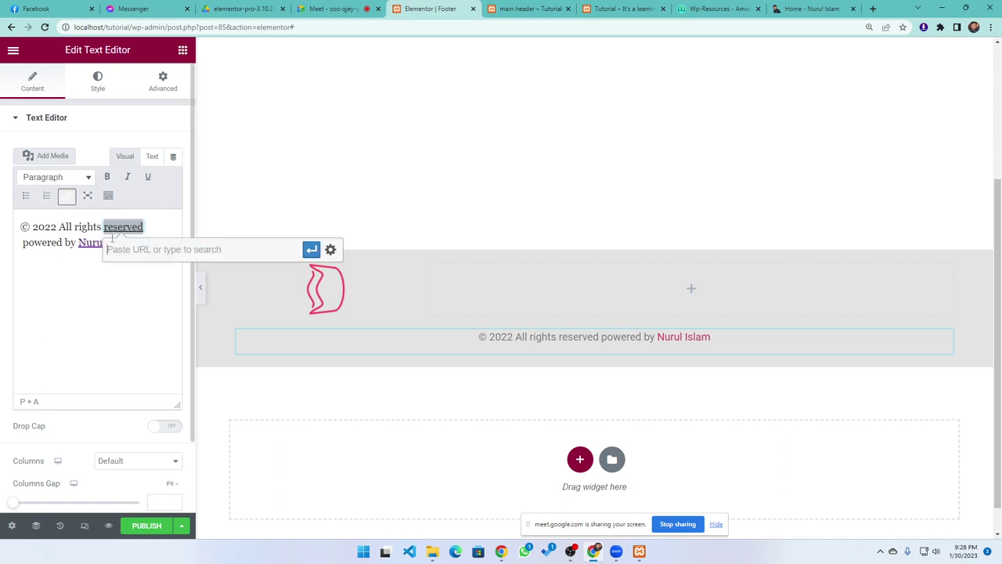
pyautogui.click(75, 361)
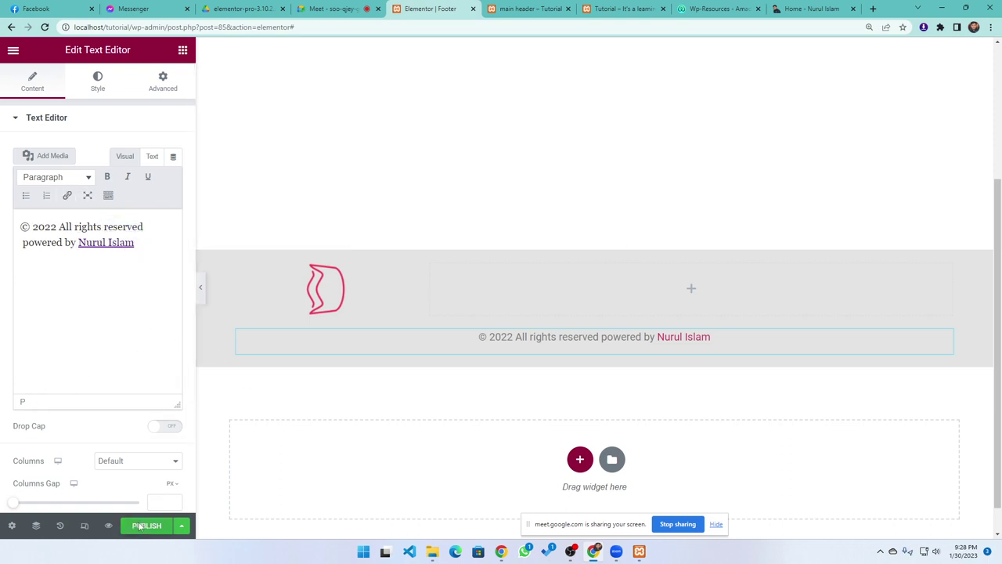
pyautogui.click(141, 526)
pyautogui.click(490, 361)
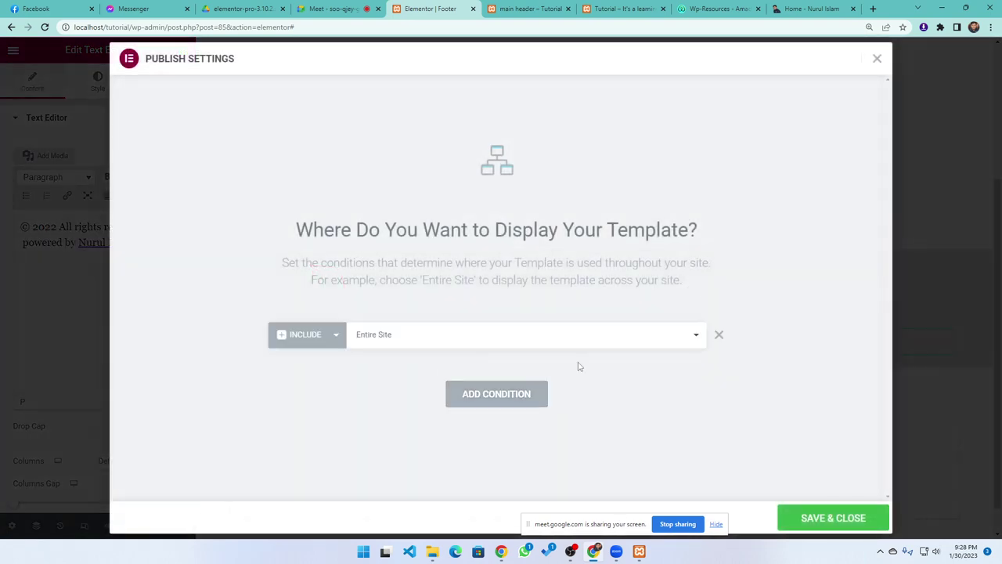
pyautogui.click(827, 520)
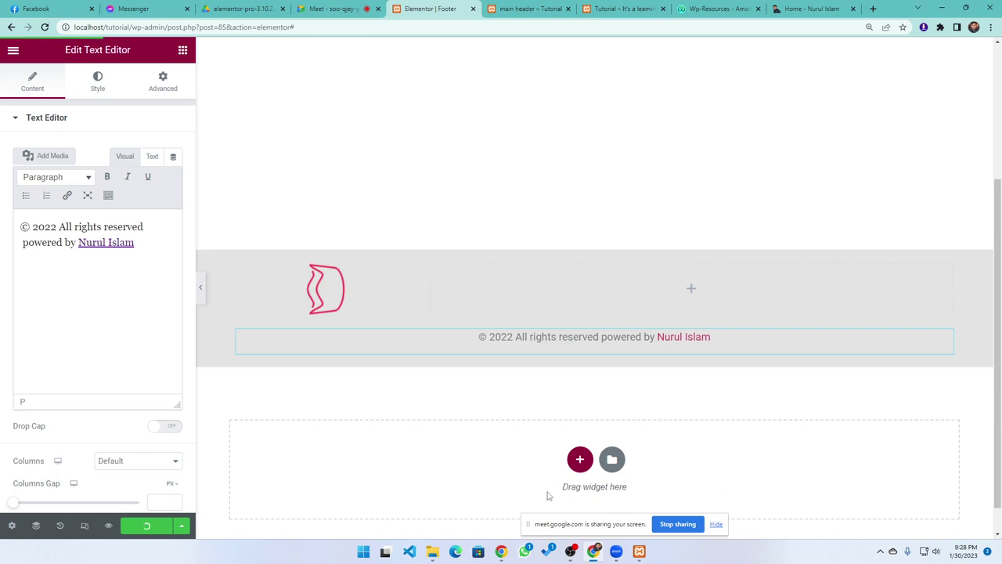
pyautogui.click(528, 7)
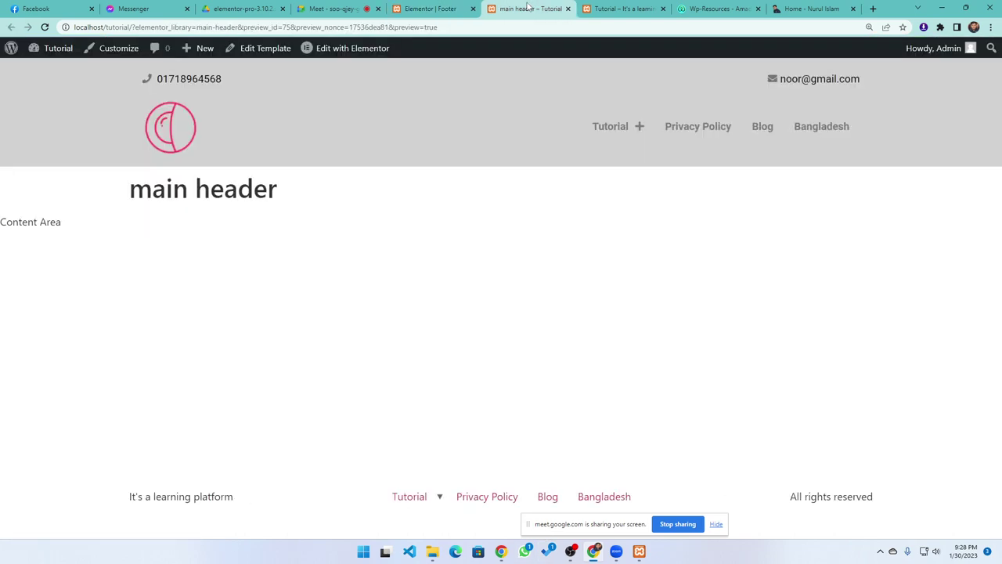
# On the Tutorial home page, turn off device emulation, close DevTools and reload
pyautogui.click(604, 10)
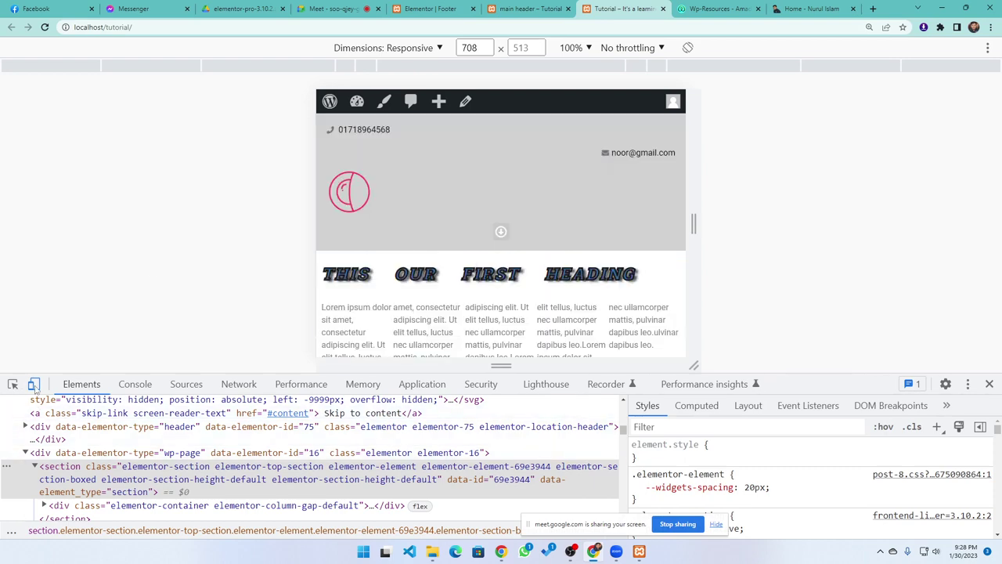
pyautogui.click(32, 384)
pyautogui.click(989, 383)
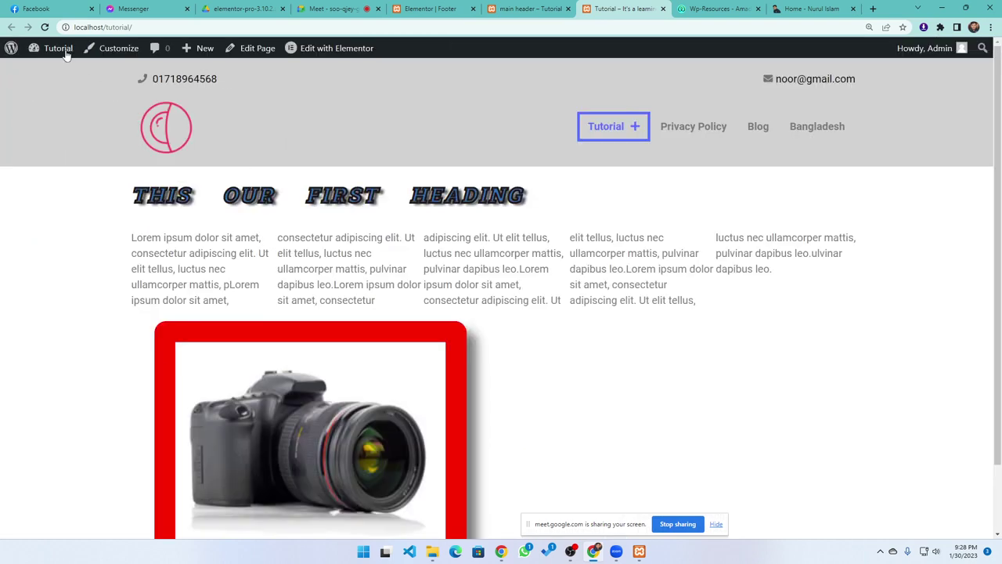
pyautogui.click(45, 27)
# Reload and scroll the page to confirm the grey footer with logo and copyright
pyautogui.scroll(-1, 394, 331)
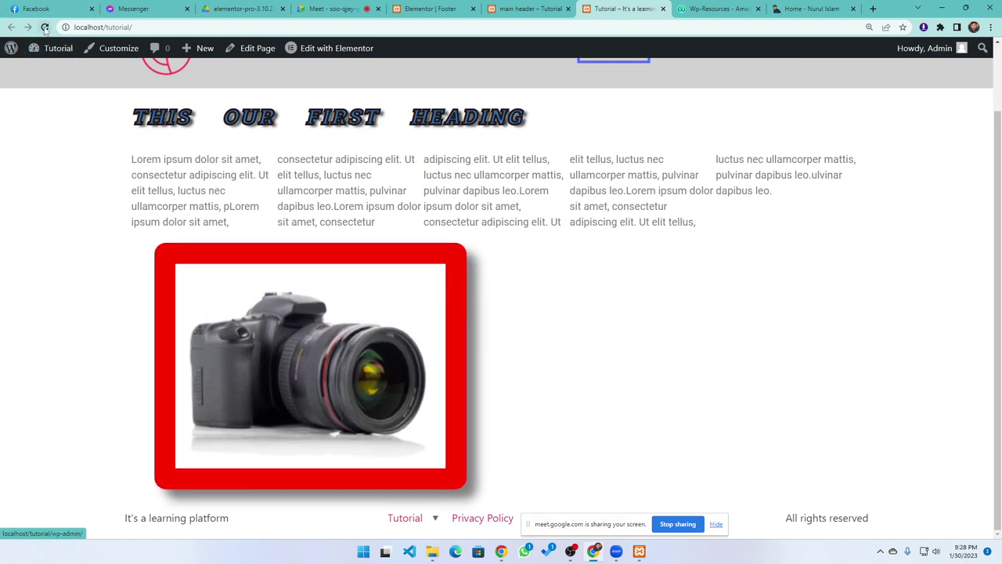
pyautogui.click(45, 28)
pyautogui.scroll(-1, 543, 376)
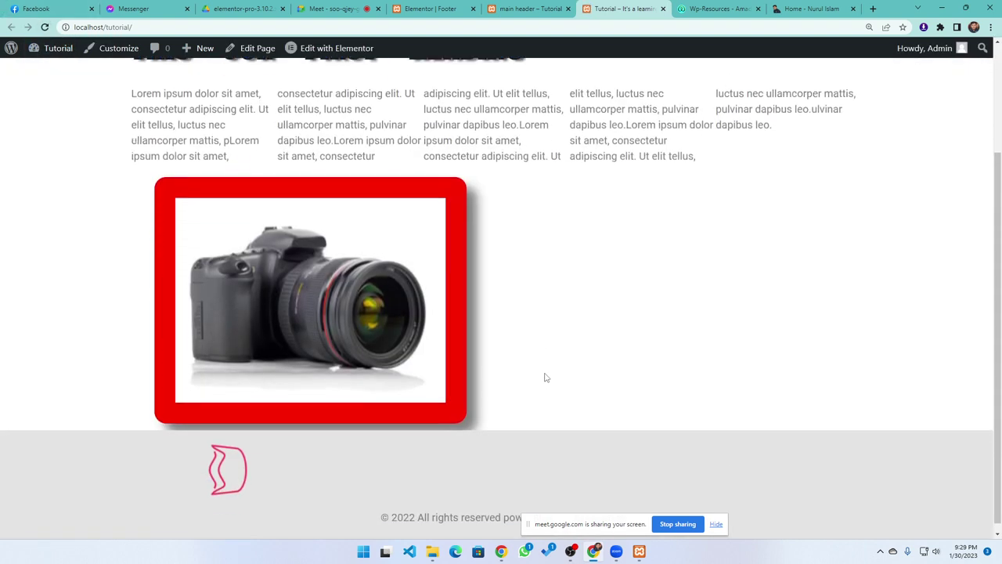
pyautogui.moveTo(650, 526); pyautogui.dragTo(792, 355)
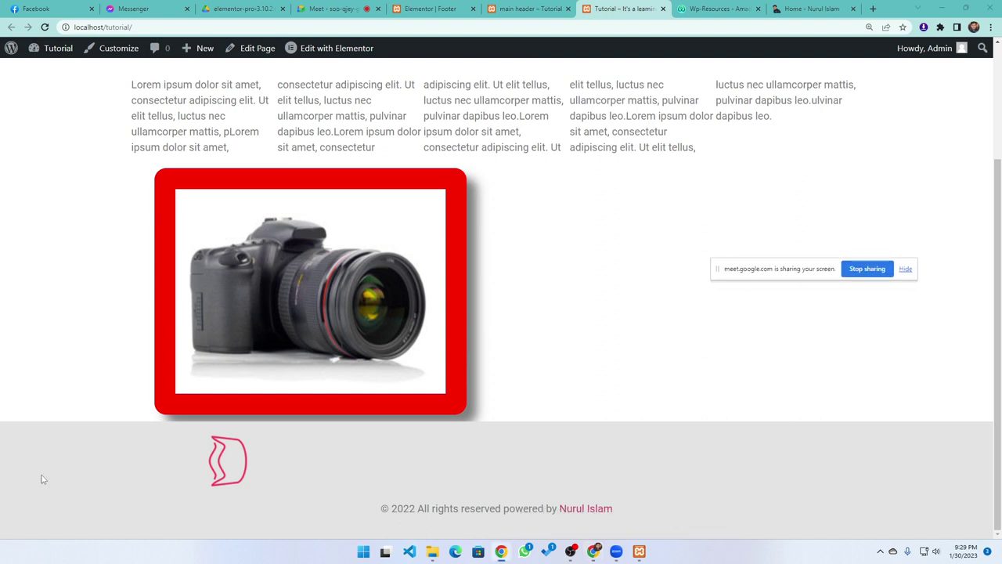
pyautogui.scroll(2, 306, 470)
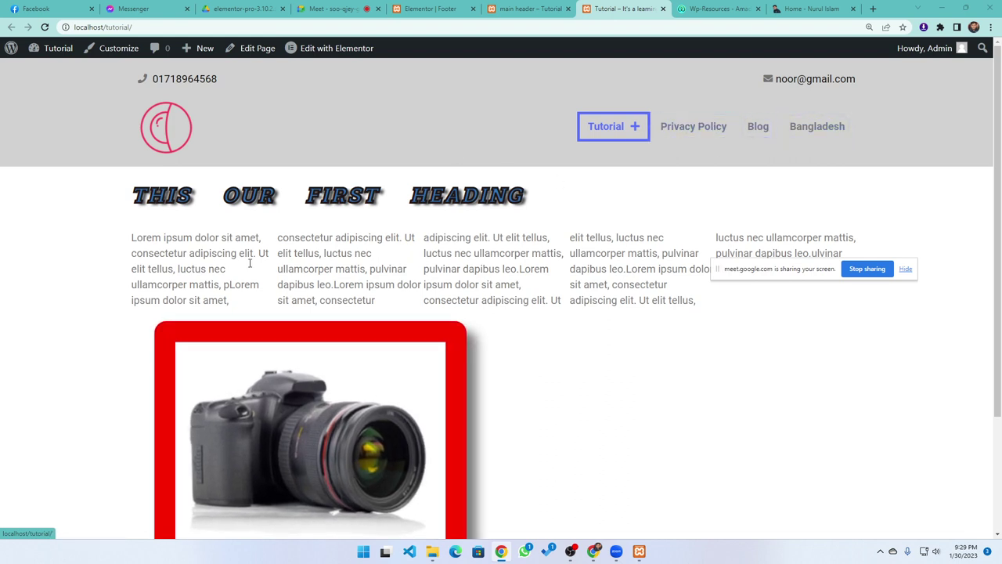
pyautogui.scroll(-2, 249, 263)
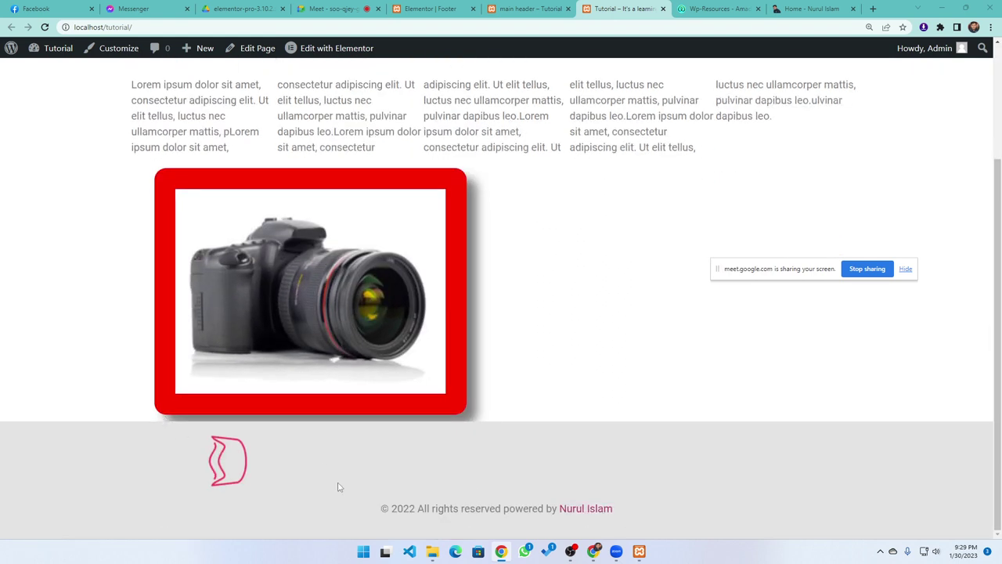
pyautogui.scroll(2, 235, 374)
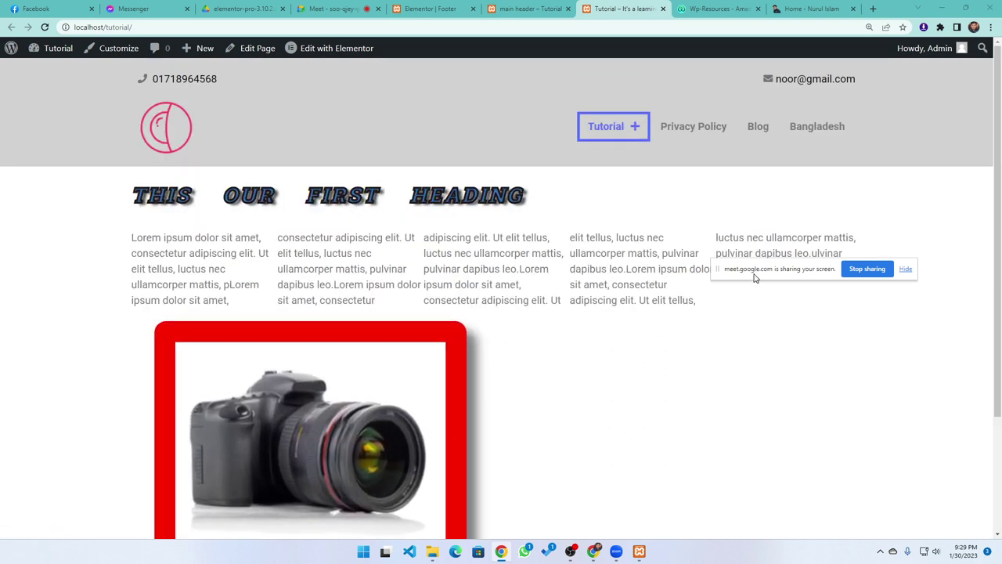
pyautogui.moveTo(756, 278); pyautogui.dragTo(773, 348)
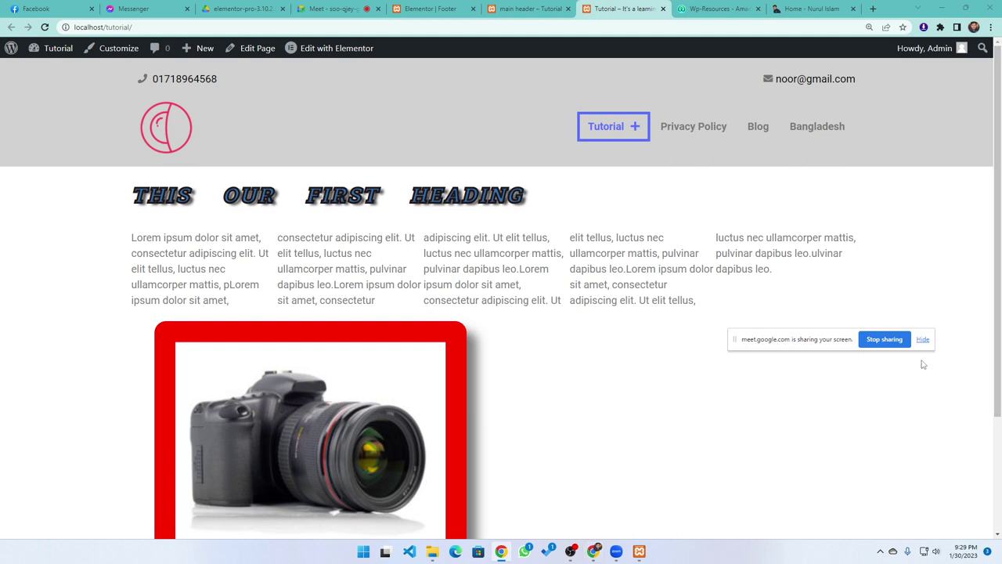
pyautogui.click(883, 340)
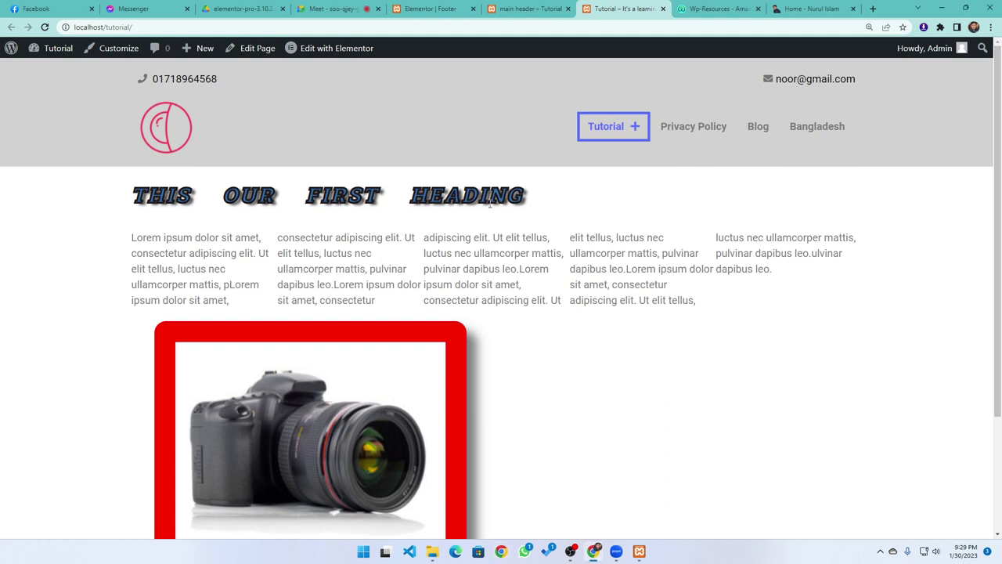
pyautogui.click(872, 8)
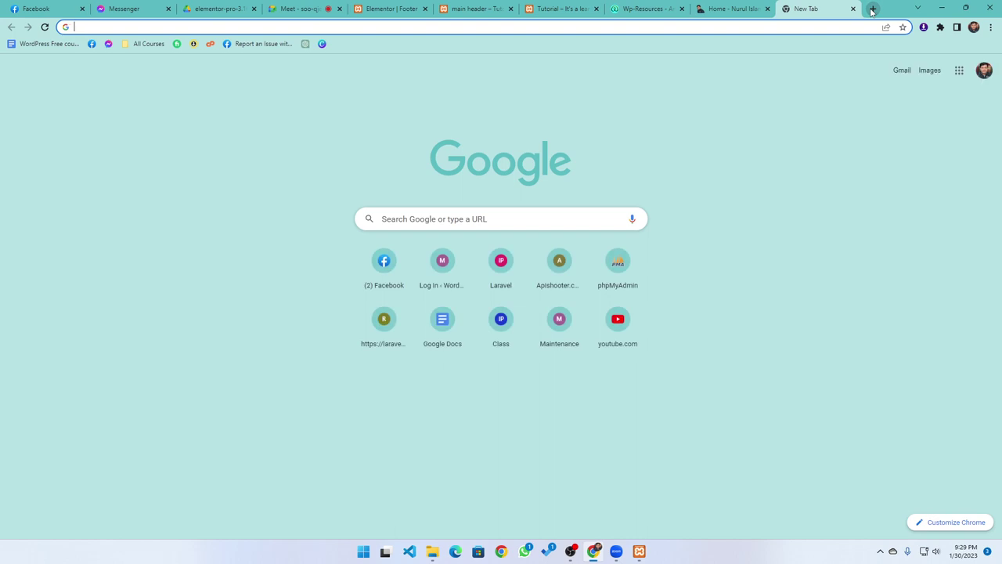
# Search Google for 'elementor demo templates' and open the sponsored Elementor templates result
pyautogui.write('elementor')
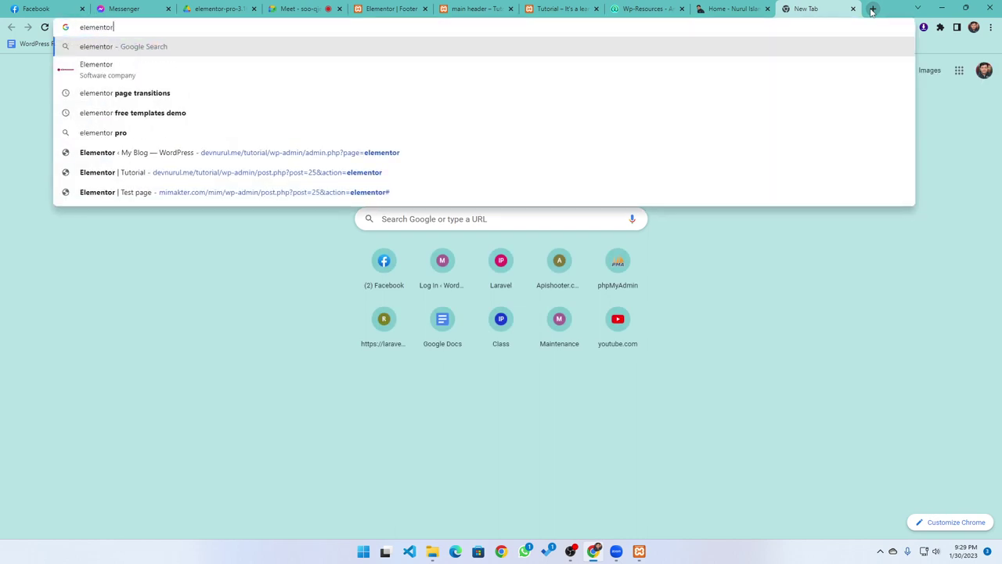
pyautogui.write(' d')
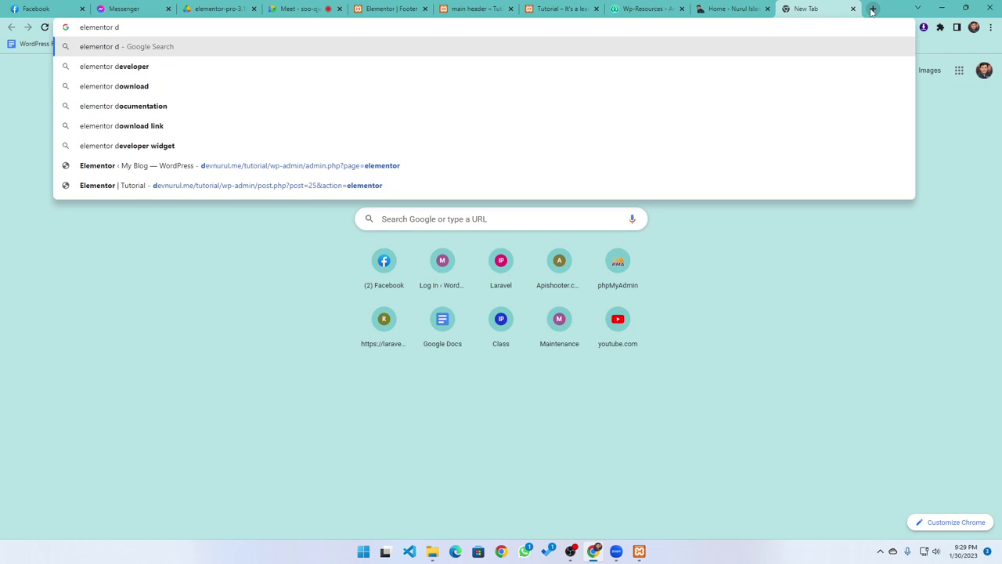
pyautogui.write('emo ')
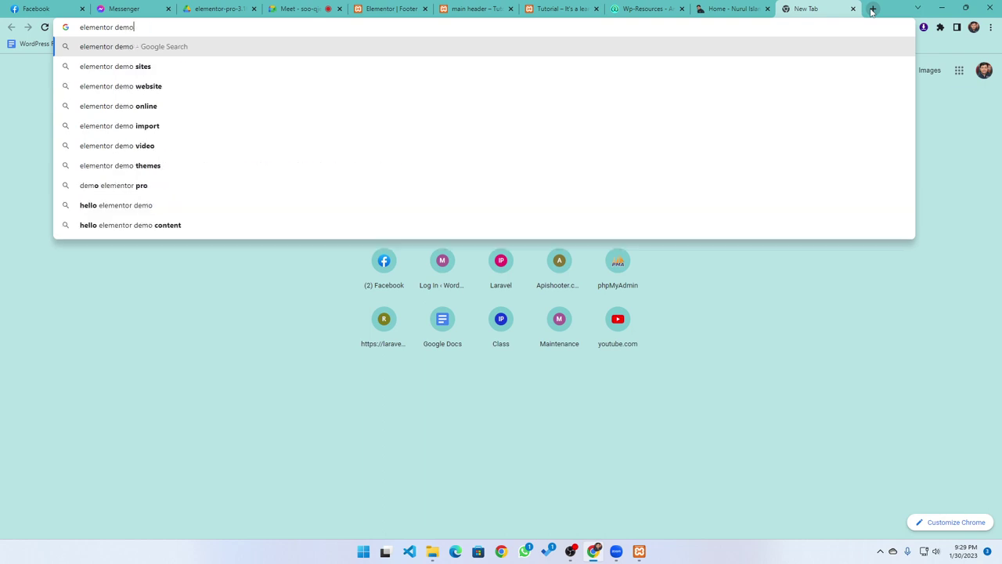
pyautogui.write('tem')
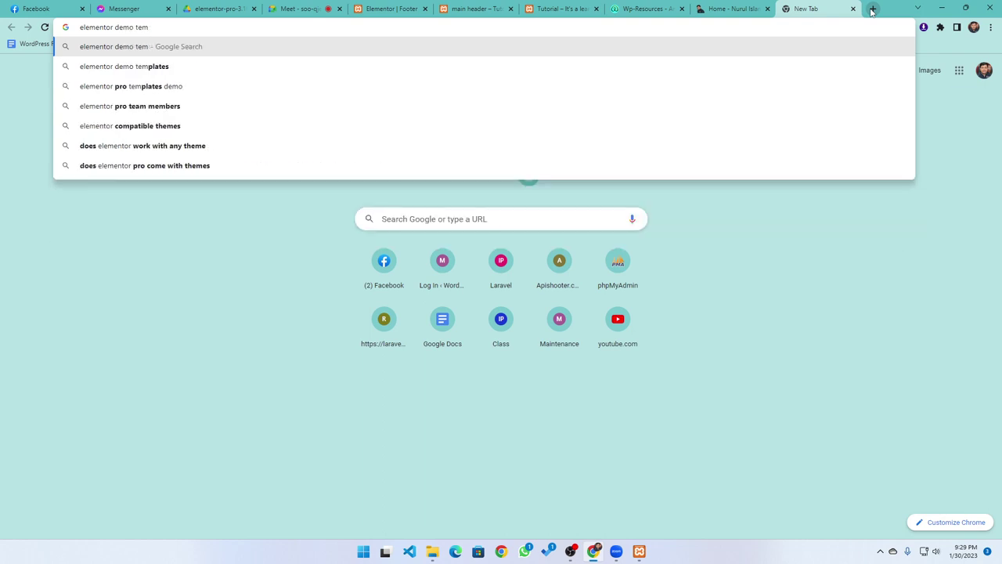
pyautogui.write('plates')
pyautogui.press('Return')
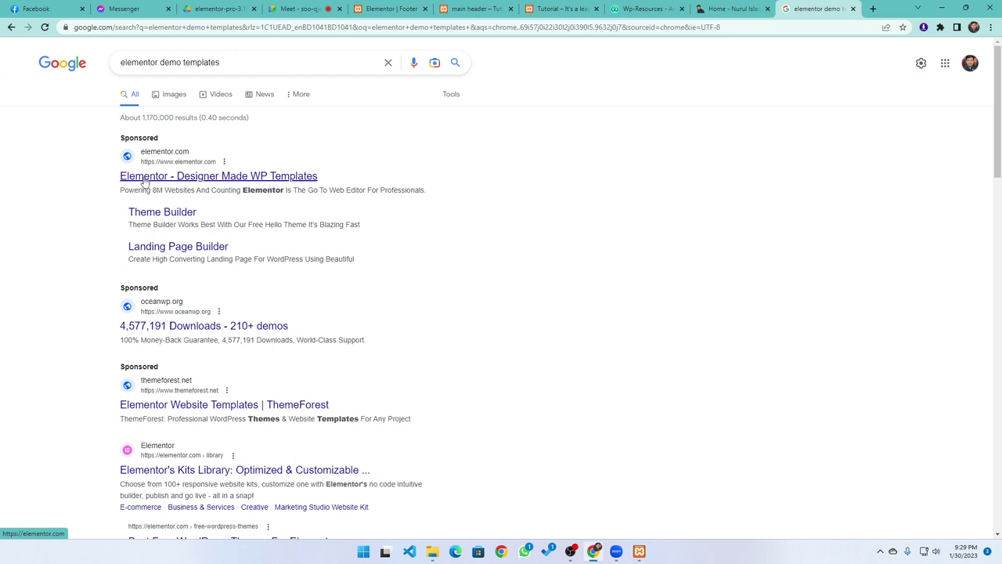
pyautogui.click(145, 179)
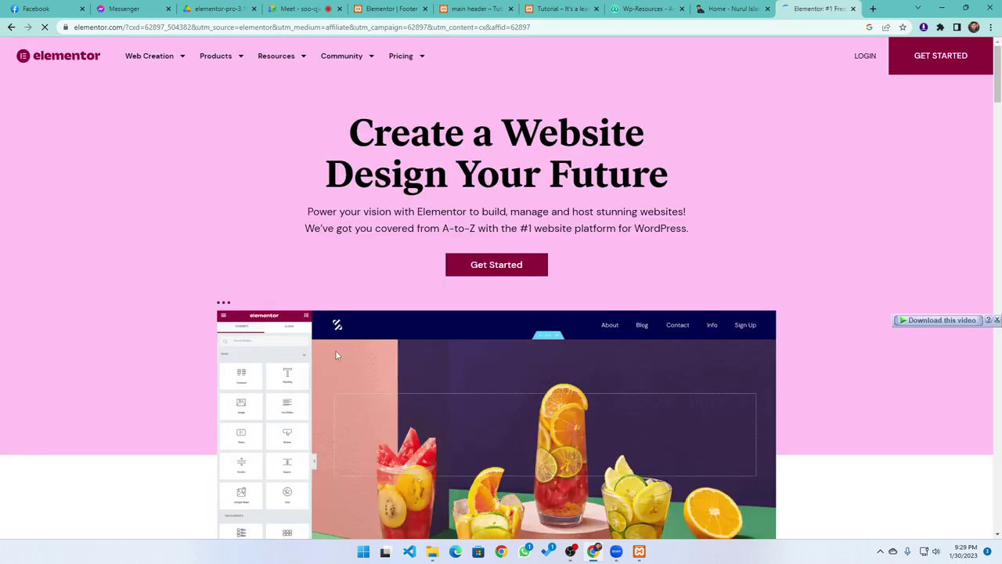
# Browse the elementor.com homepage, then open Web Creation > Elementor + WordPress
pyautogui.scroll(-15, 232, 259)
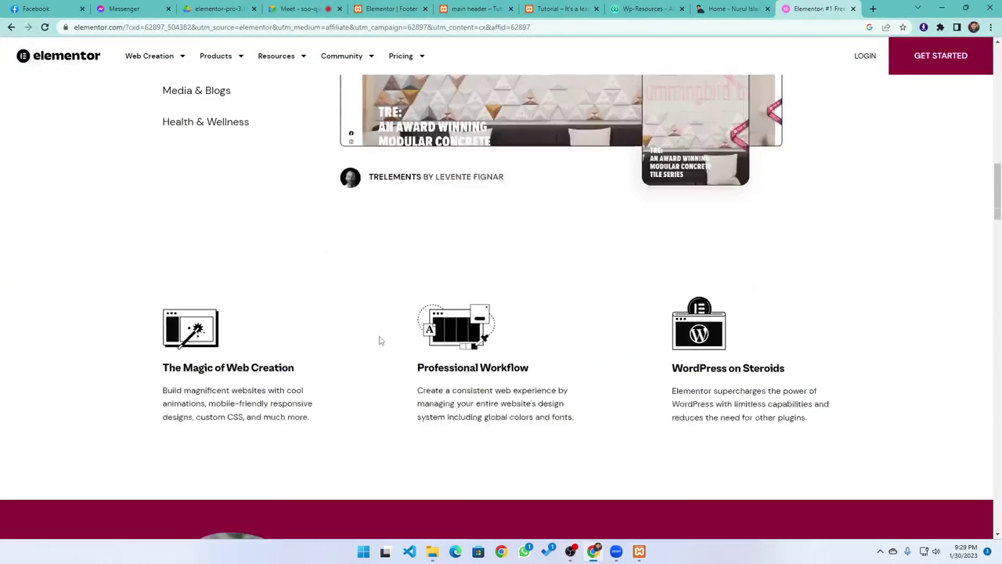
pyautogui.scroll(-15, 378, 338)
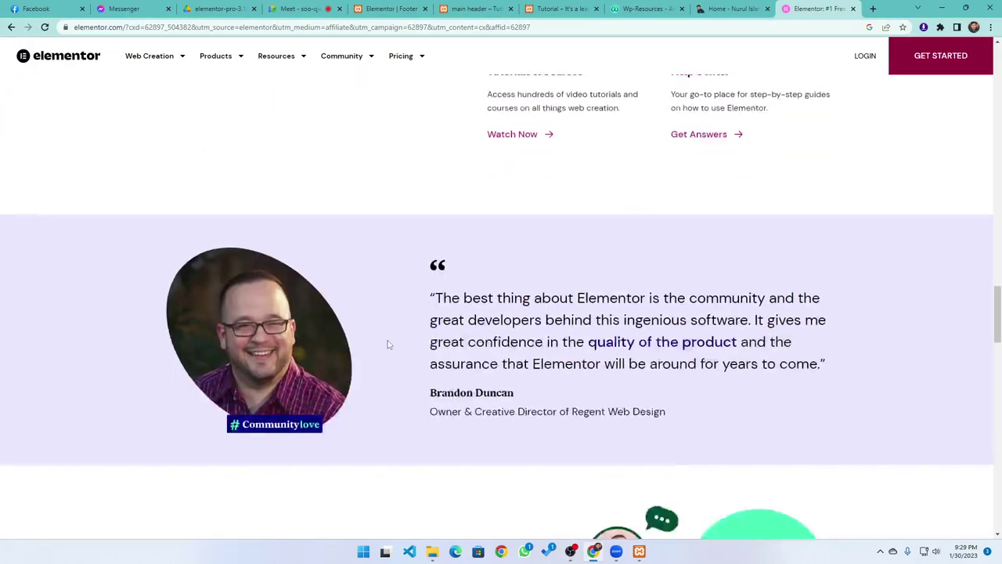
pyautogui.scroll(-15, 393, 354)
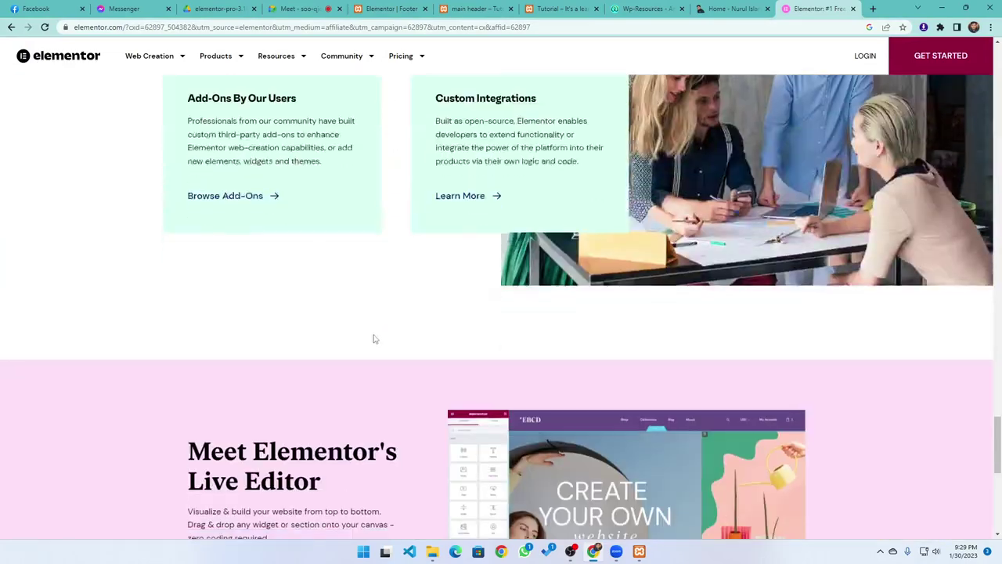
pyautogui.scroll(5, 375, 342)
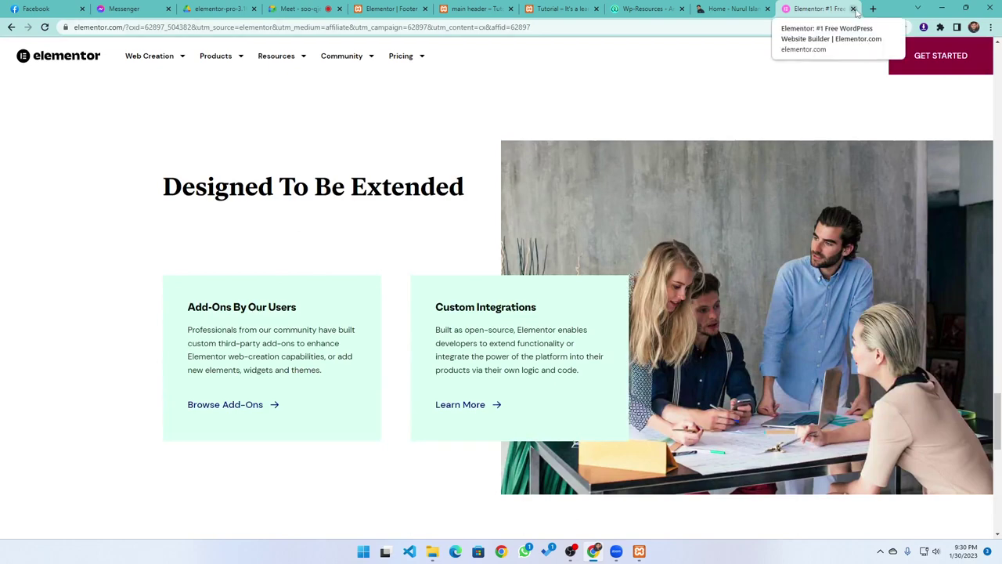
pyautogui.scroll(5, 340, 122)
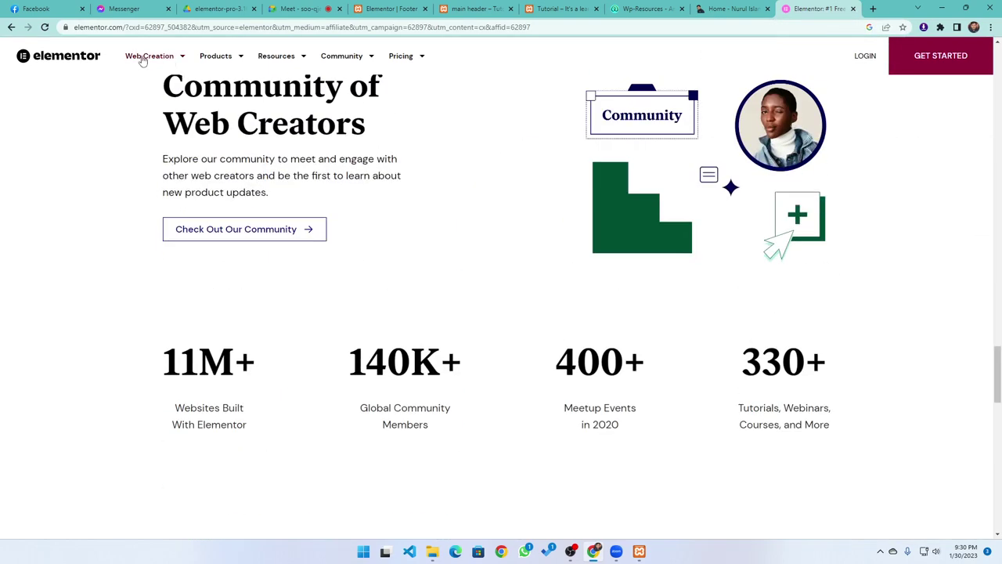
pyautogui.moveTo(162, 61)
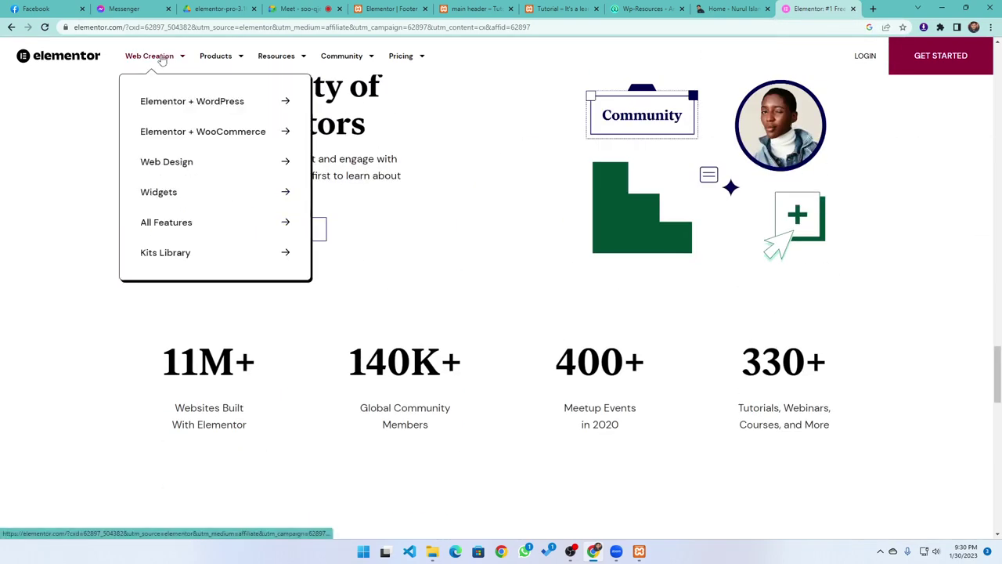
pyautogui.click(174, 101)
pyautogui.scroll(-5, 318, 356)
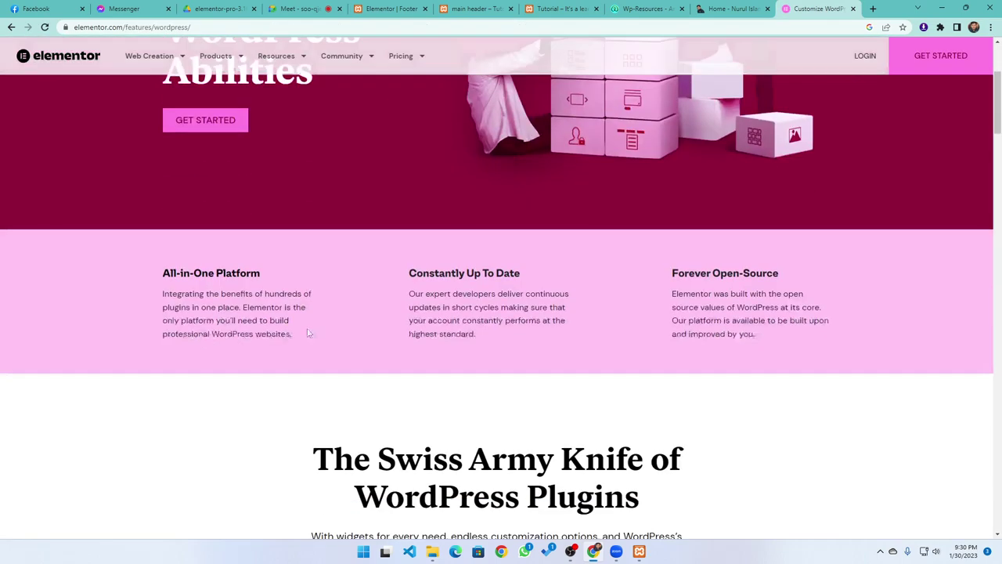